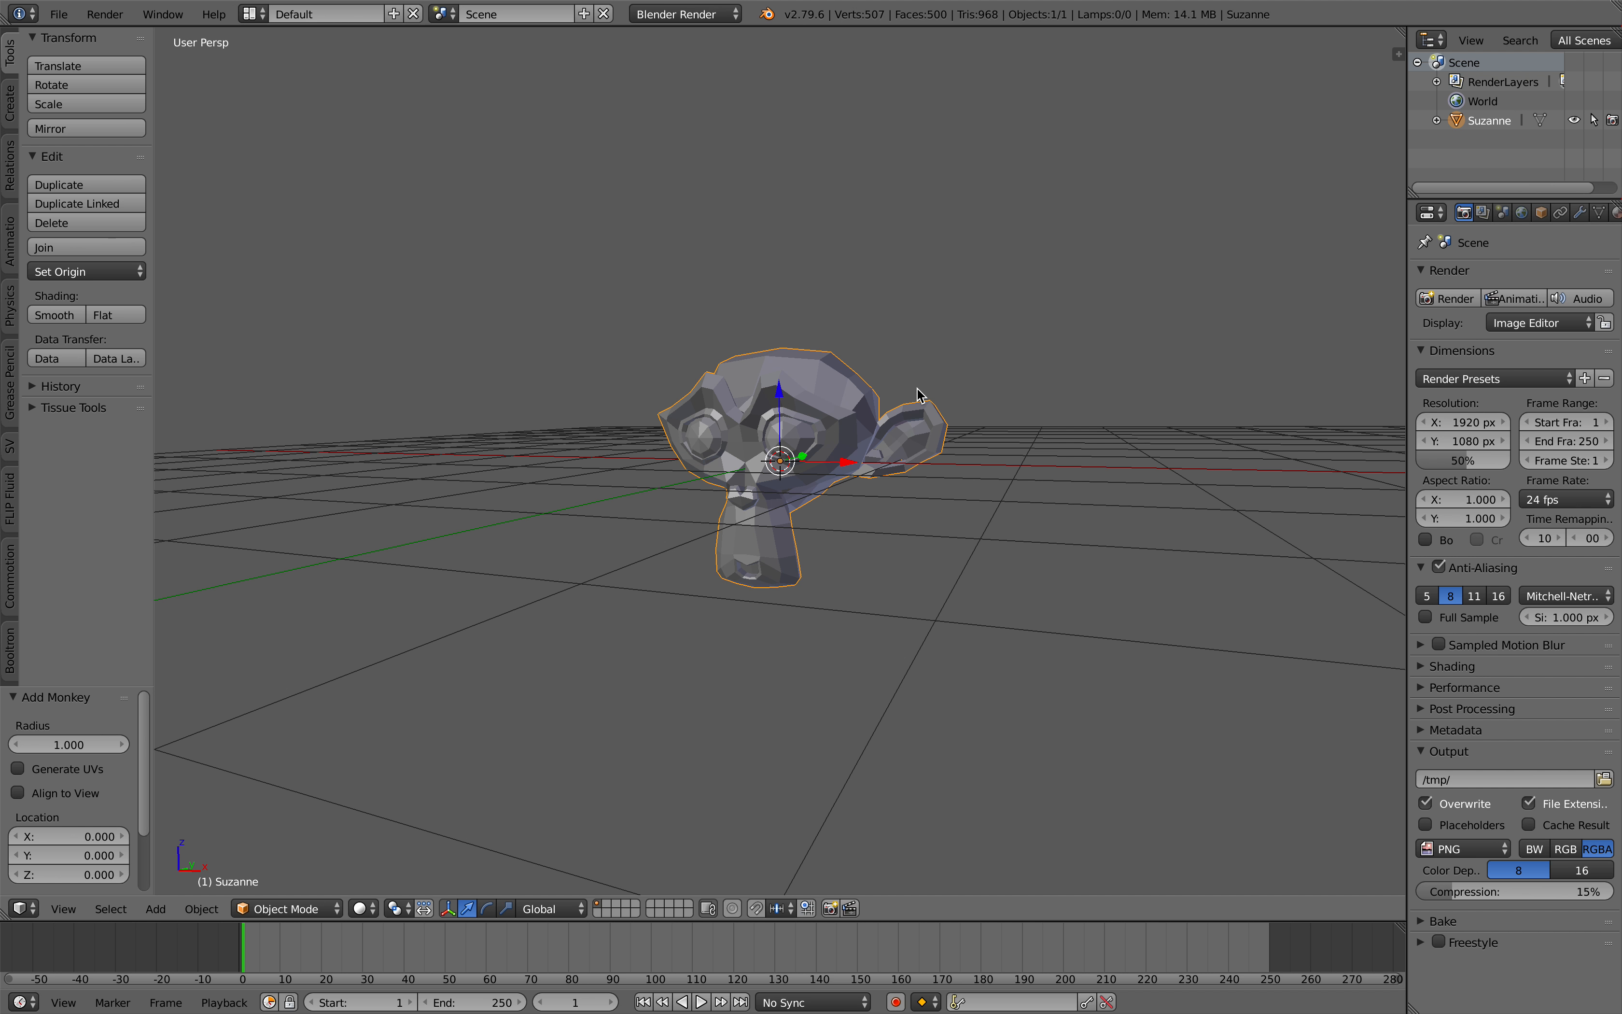
Add a lattice at the monkey head and scale it uniformly by about 2.709 so it encloses the head.
middle_click_drag(918, 395, 862, 402)
key("shift+a")
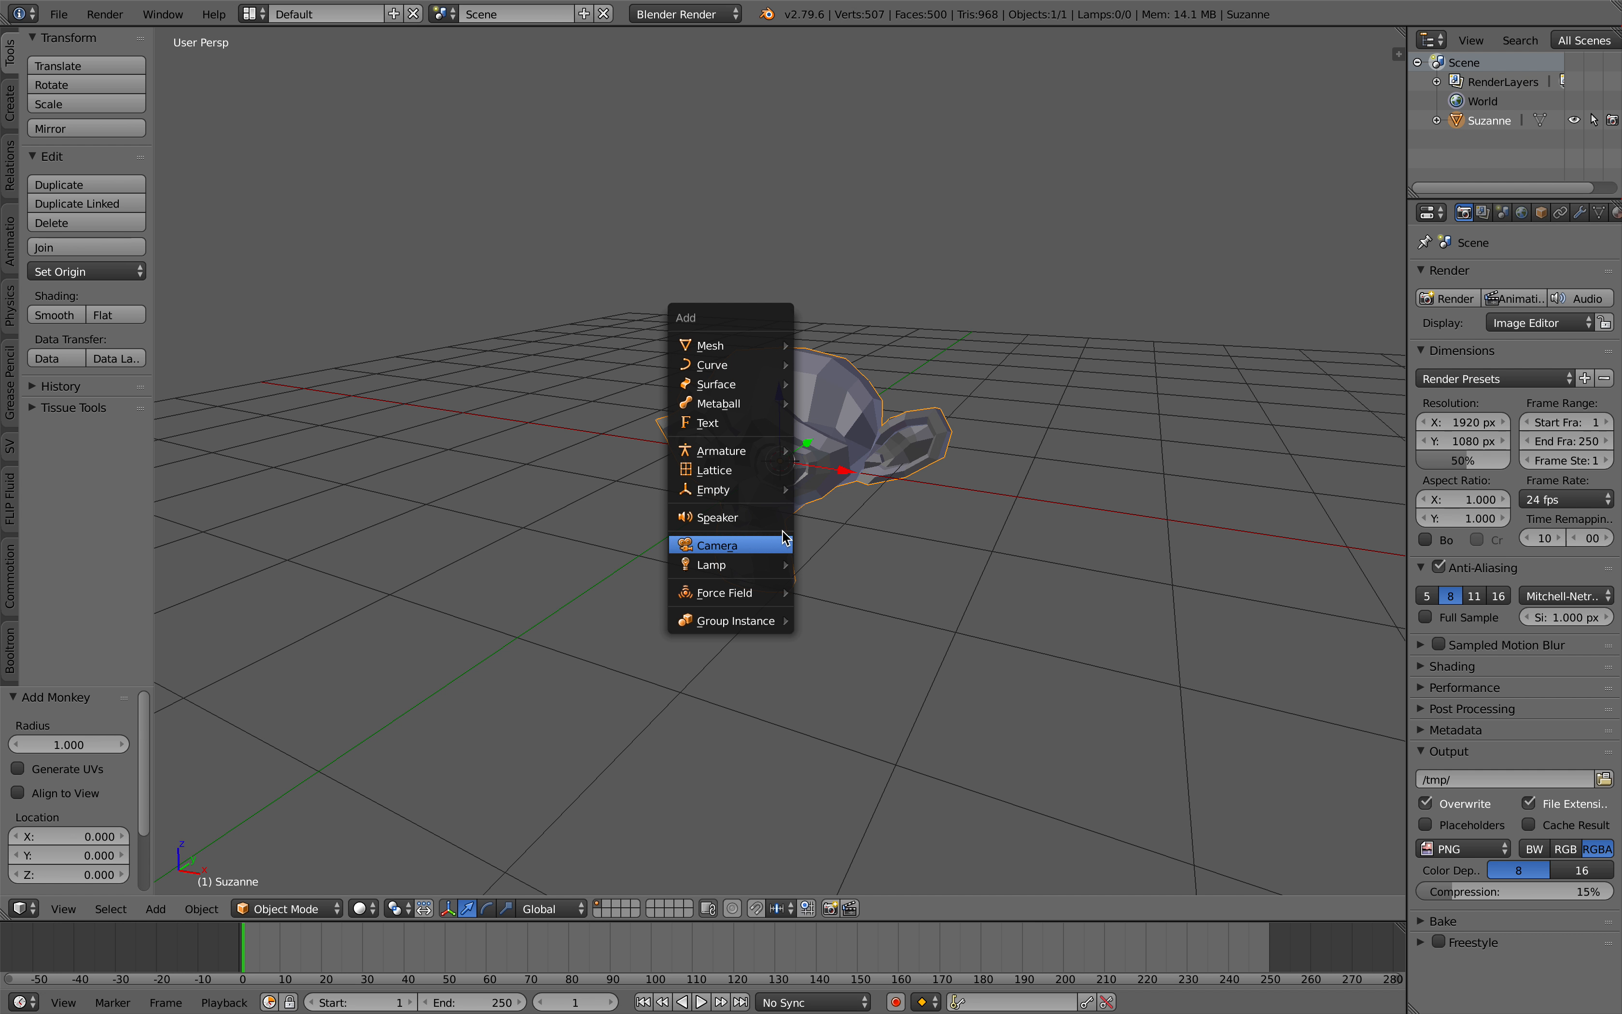
left_click(767, 478)
middle_click_drag(767, 478, 807, 429)
key("s")
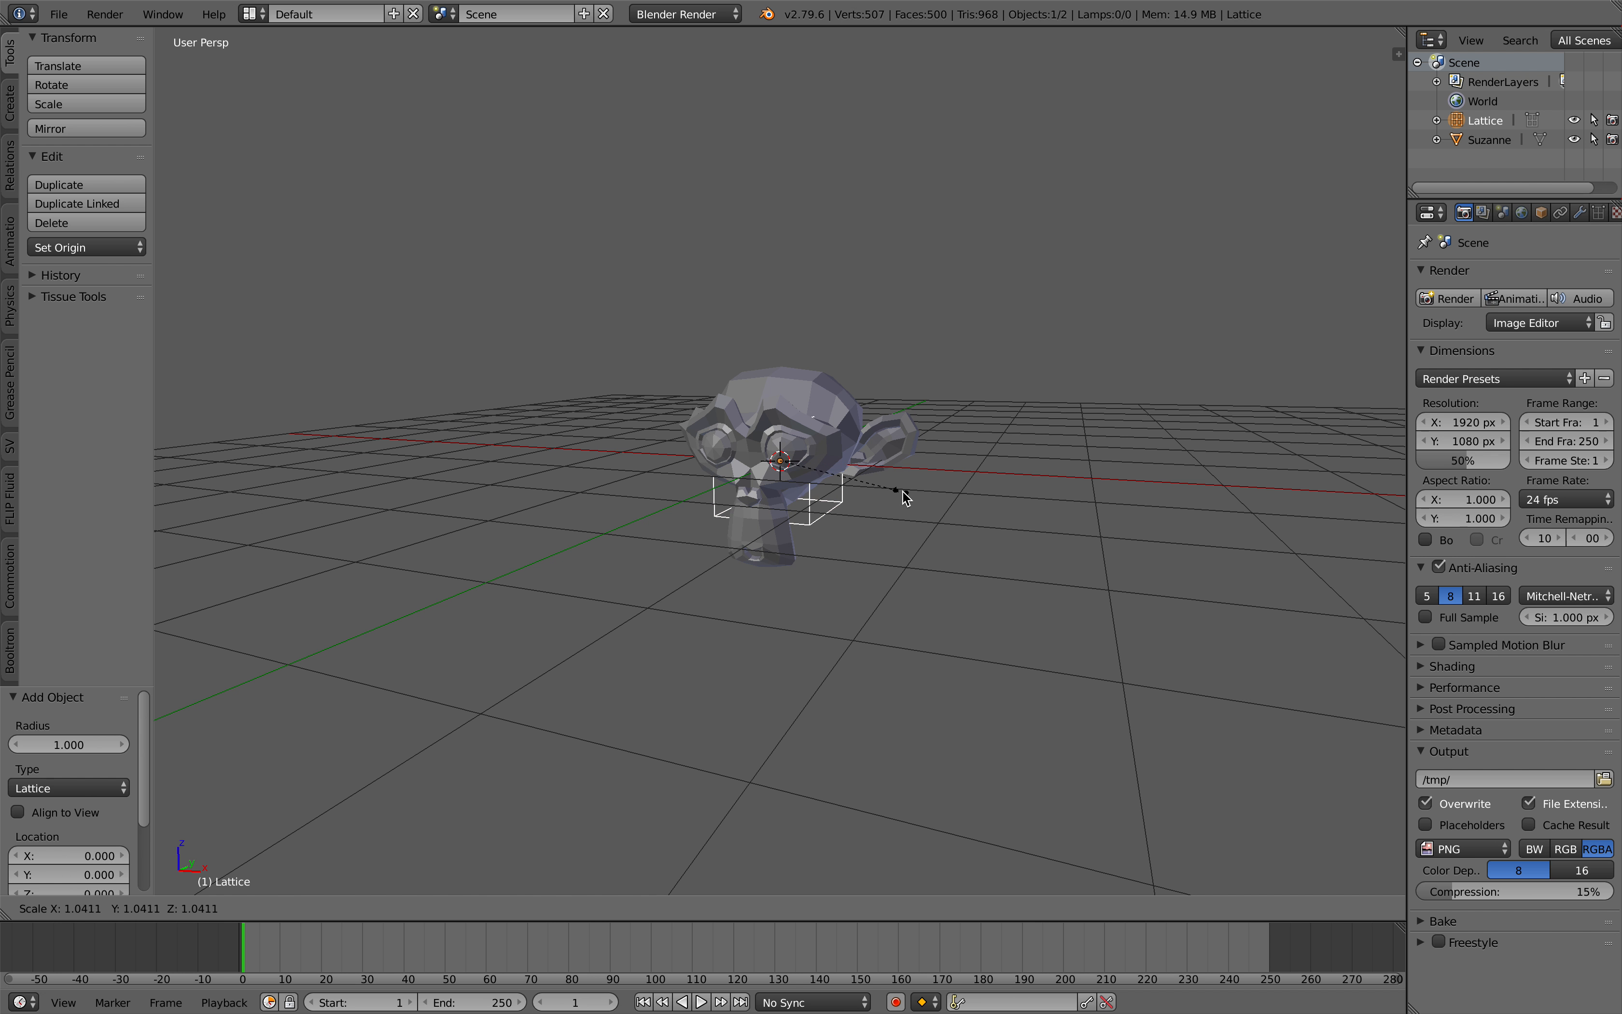
left_click(1099, 543)
middle_click_drag(1099, 543, 795, 423)
right_click(838, 437)
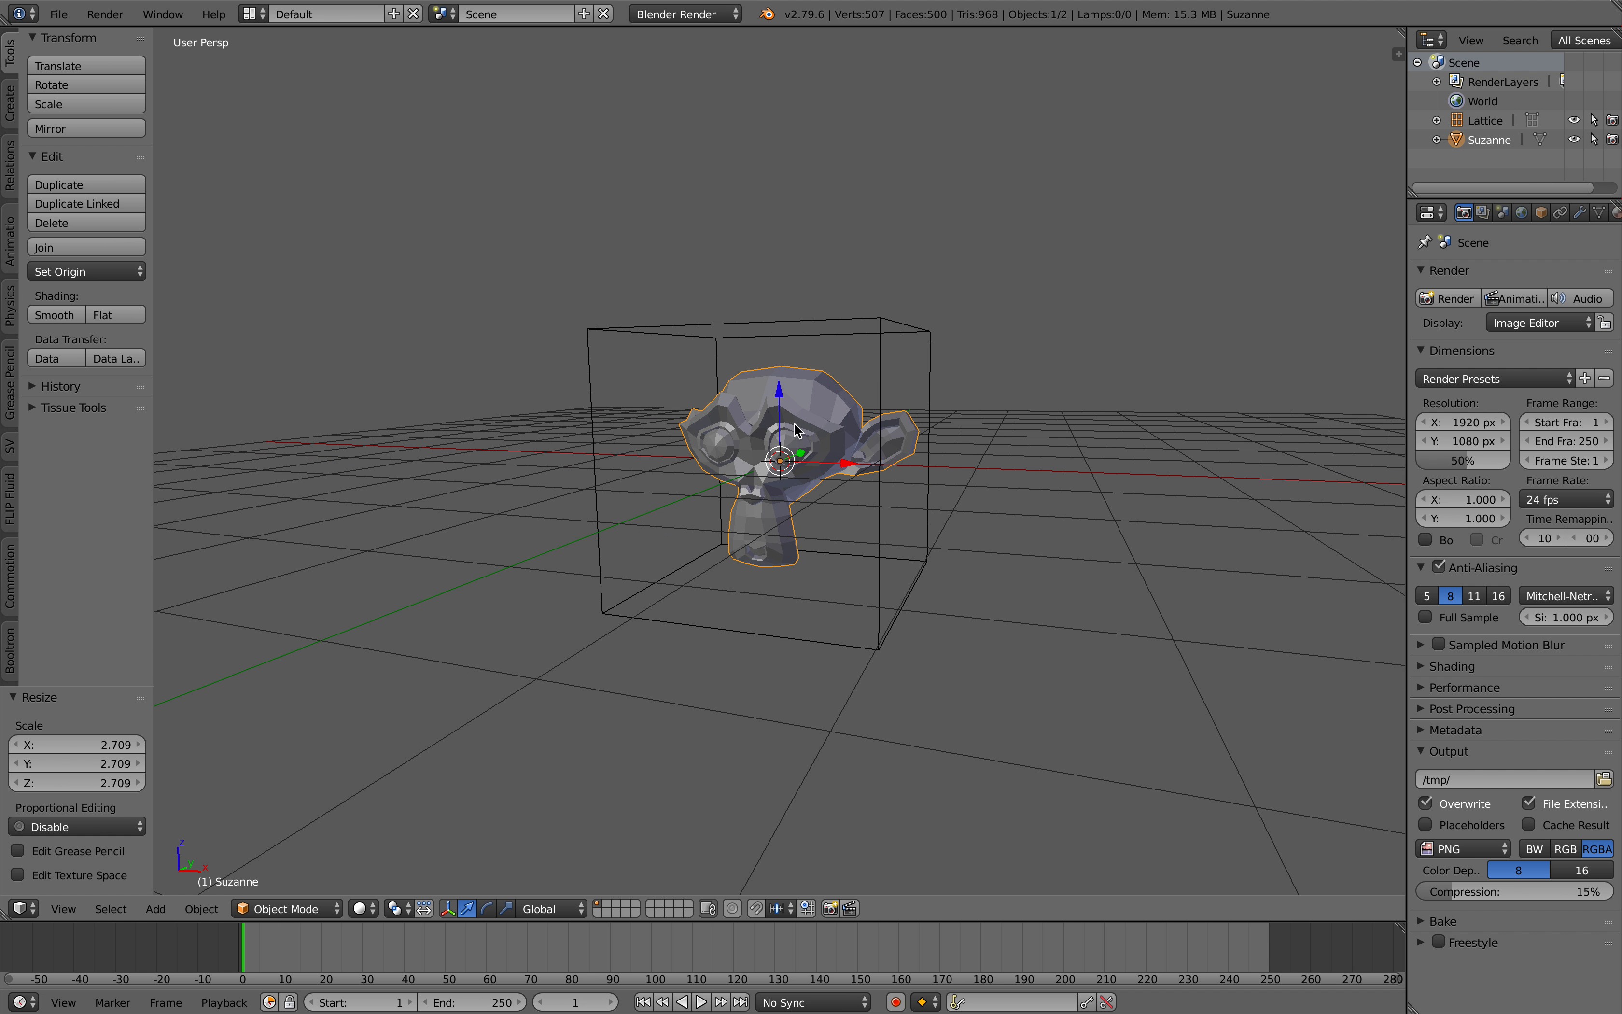
right_click(808, 334)
middle_click_drag(807, 334, 801, 344)
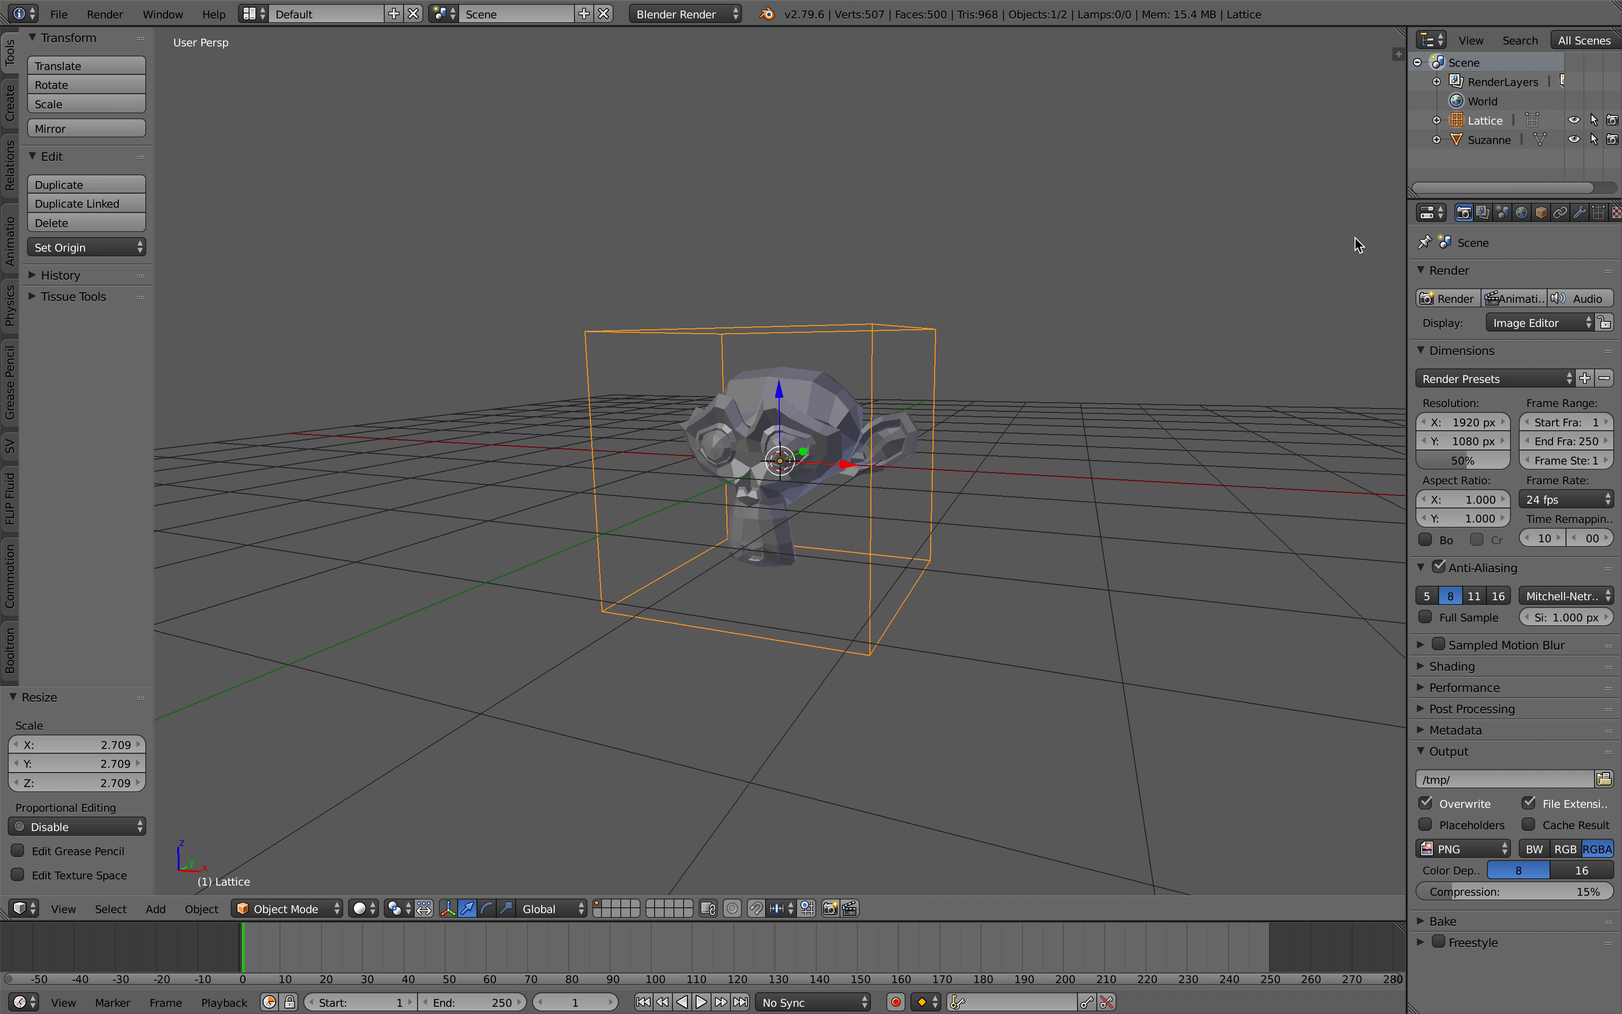
Widen the properties editor and add a Lattice modifier to the Suzanne mesh.
left_click_drag(1406, 166, 1259, 165)
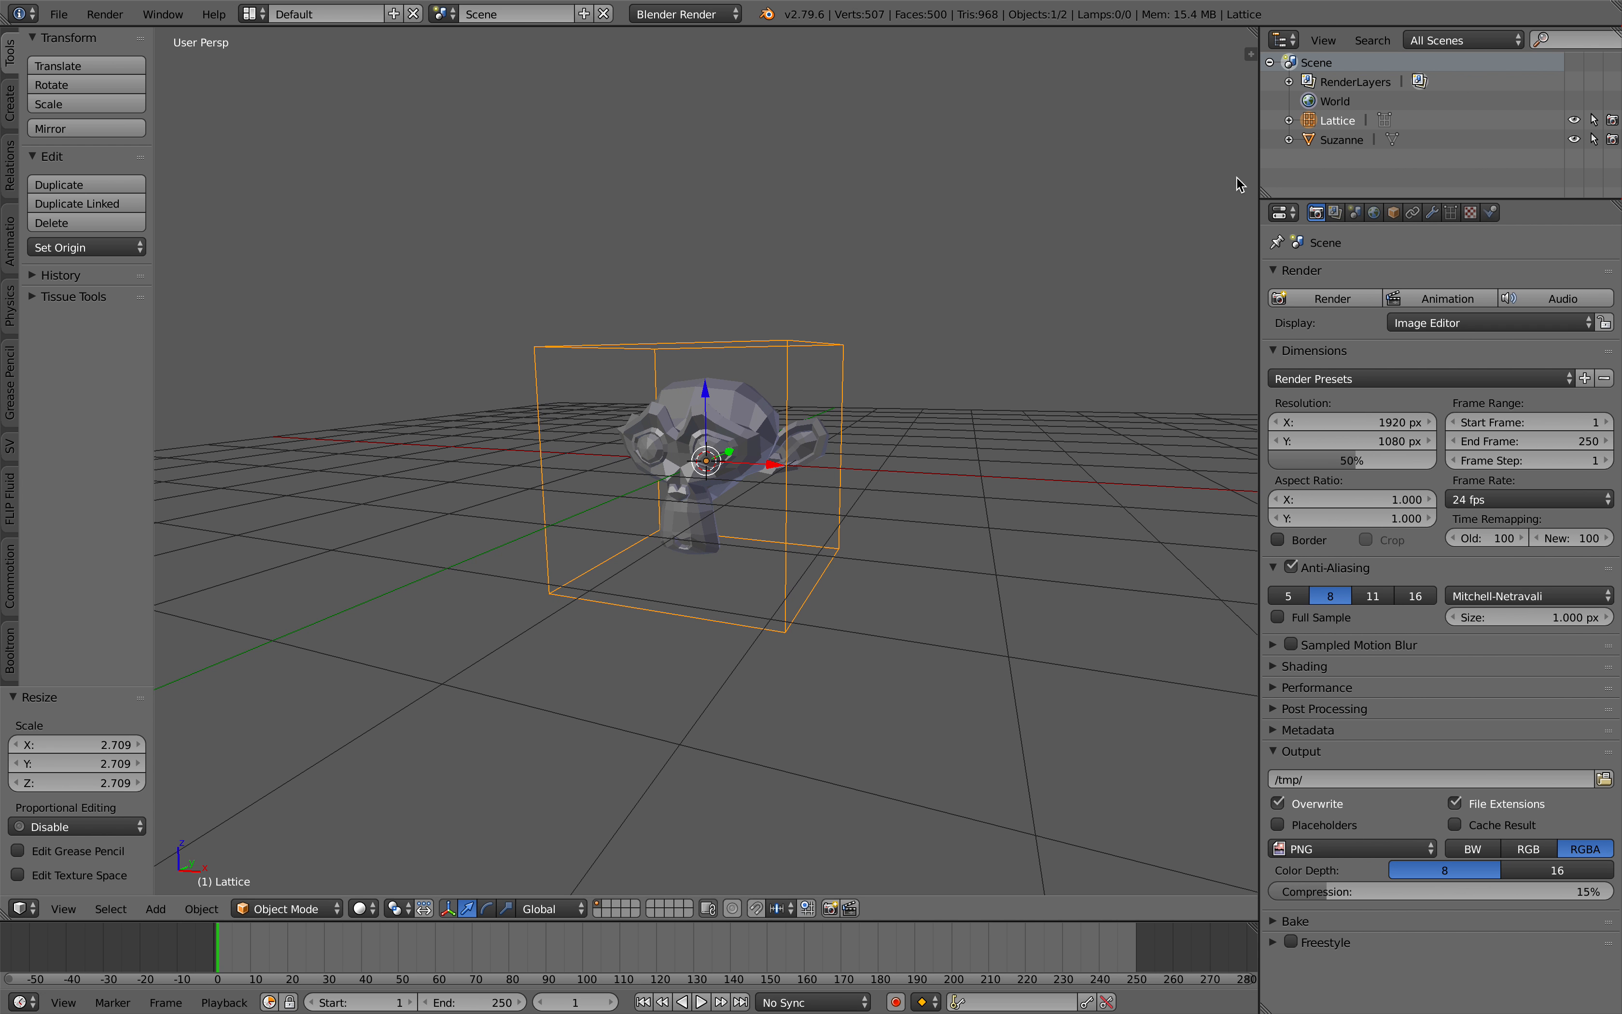
right_click(742, 427)
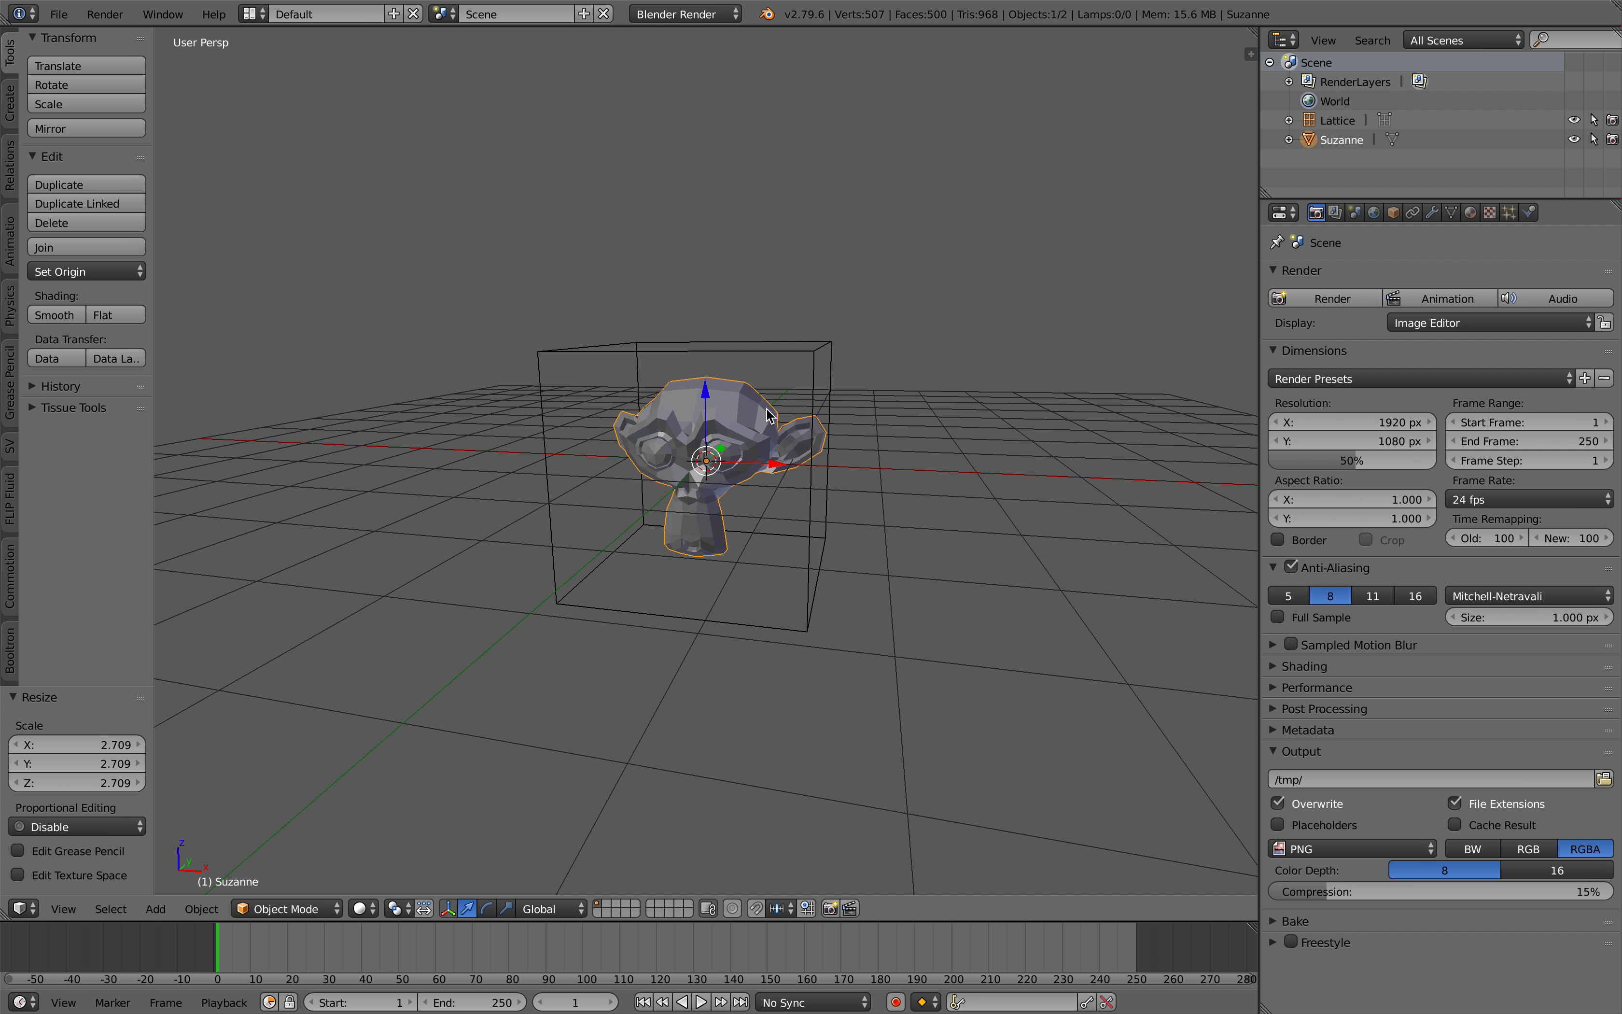
middle_click_drag(766, 417, 778, 402)
left_click(1431, 212)
left_click(1420, 278)
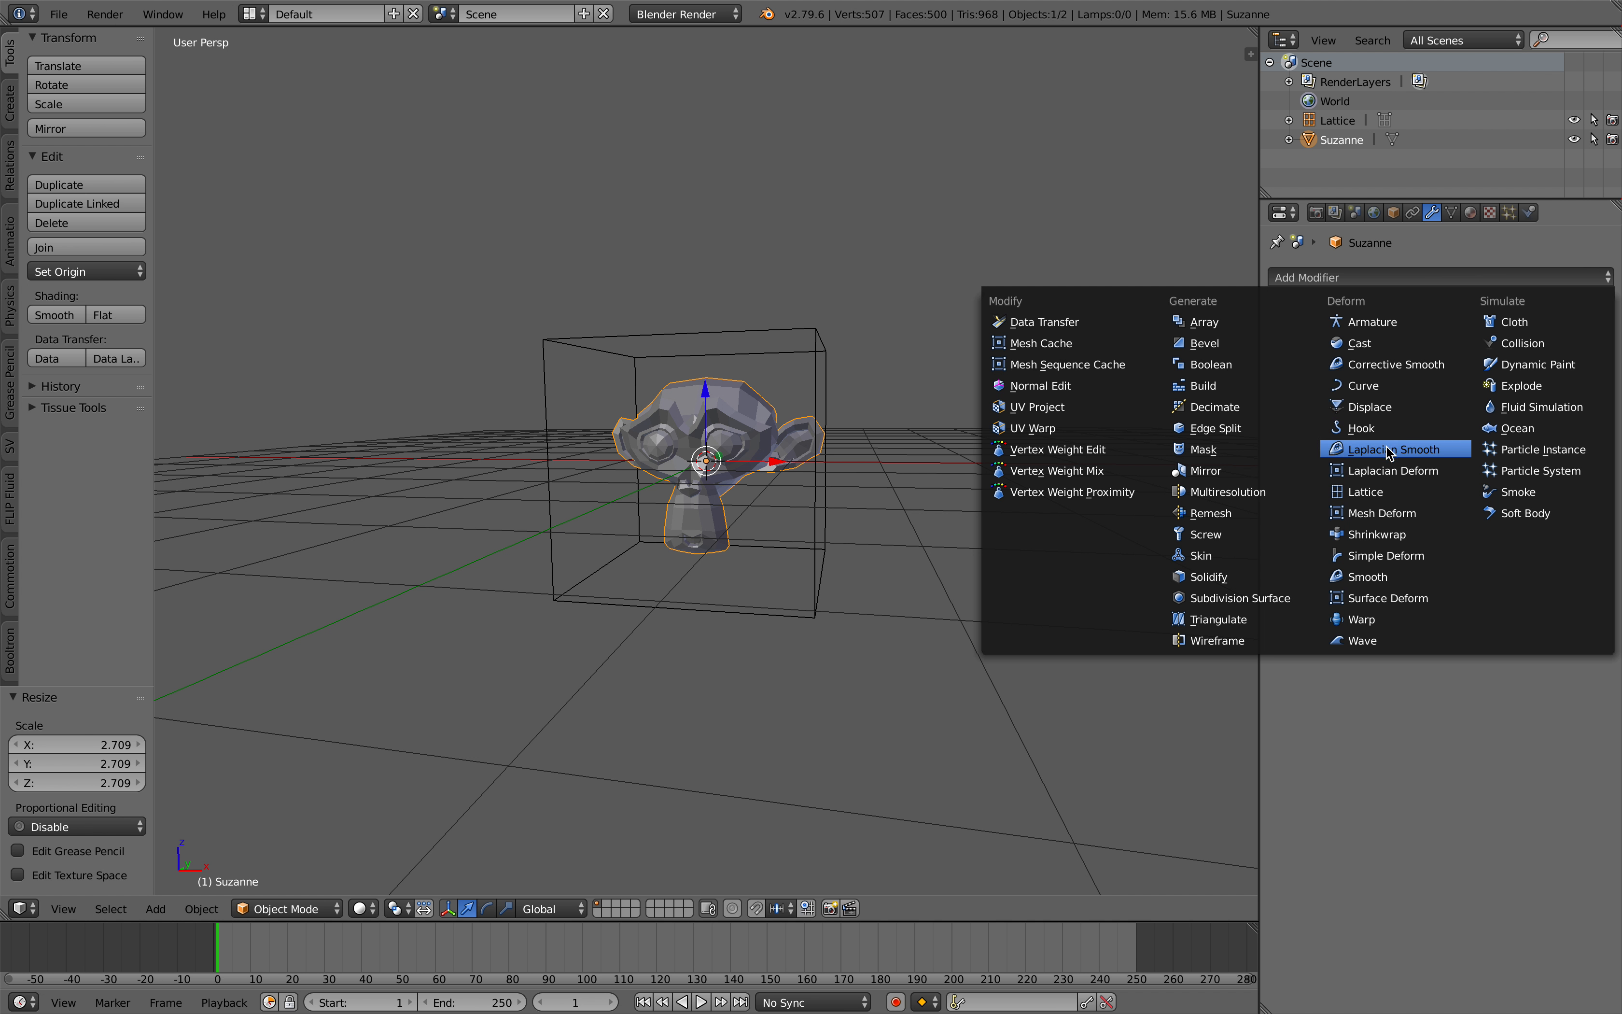
left_click(1365, 492)
Set the object of Suzanne's Lattice modifier to the Lattice object.
middle_click_drag(1005, 436, 822, 373)
left_click(1340, 383)
left_click(1311, 416)
scroll(811, 389, "up", 1)
left_click(1301, 386)
left_click(1050, 396)
middle_click_drag(1050, 395, 1052, 383)
scroll(1052, 386, "up", 1)
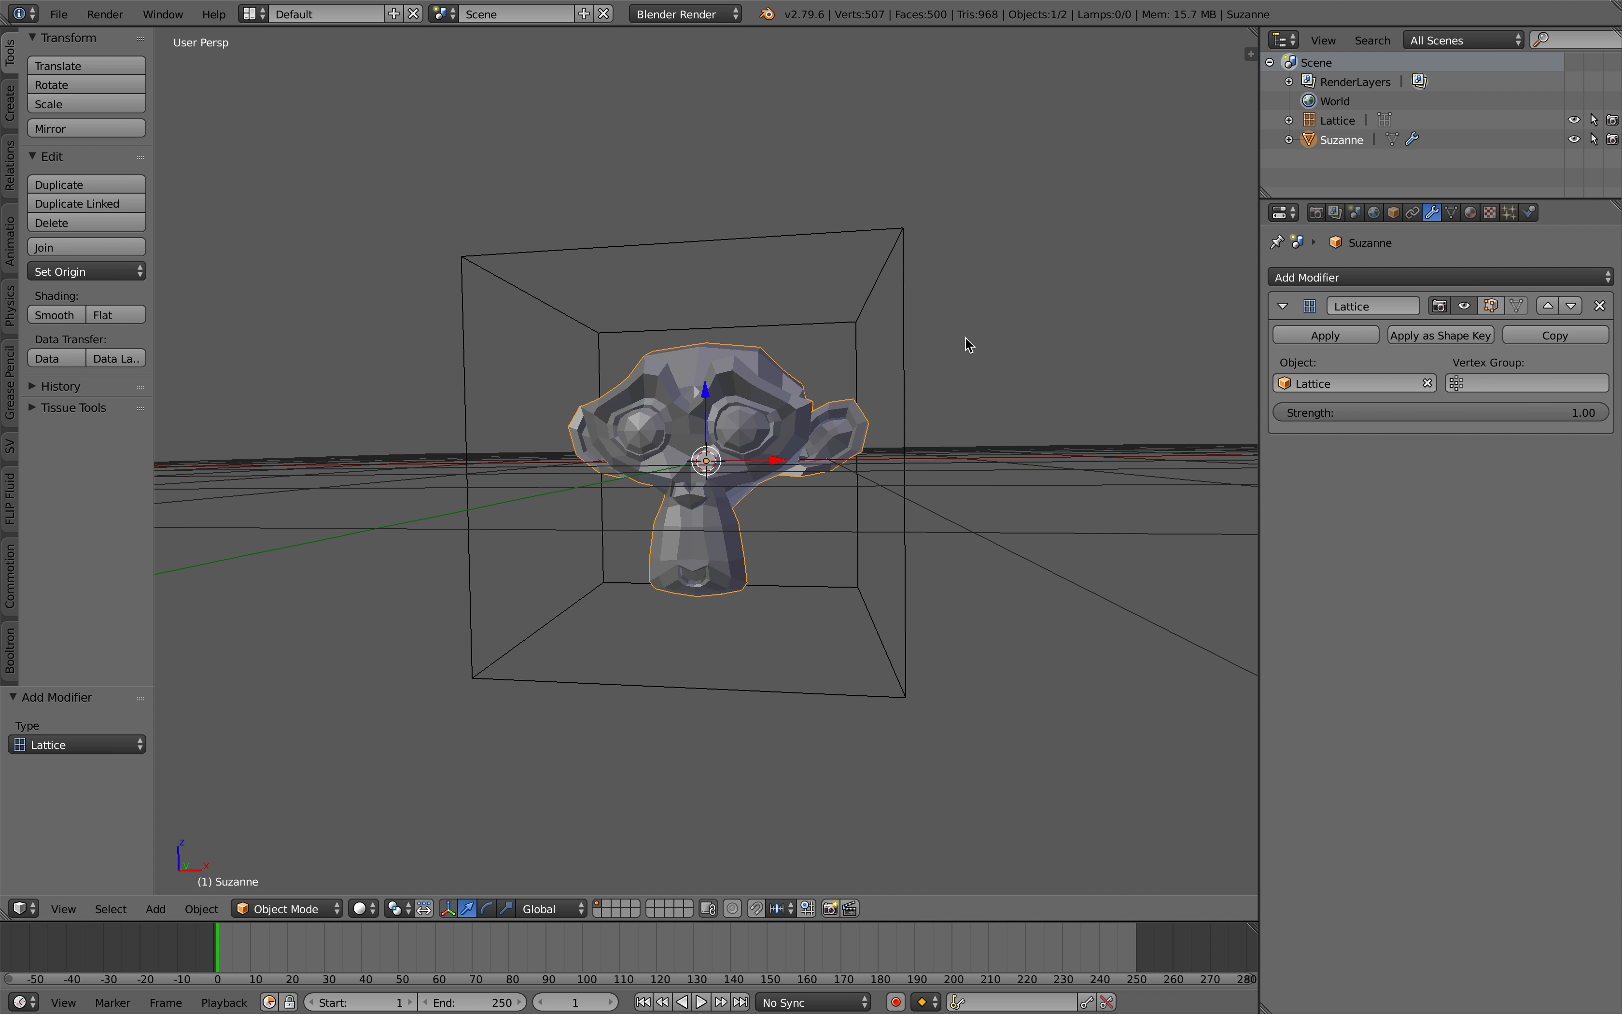
middle_click_drag(966, 343, 952, 352)
Try moving an upper corner point of the lattice in Edit Mode to deform the monkey head.
right_click(862, 293)
middle_click_drag(863, 292, 845, 338)
key("Tab")
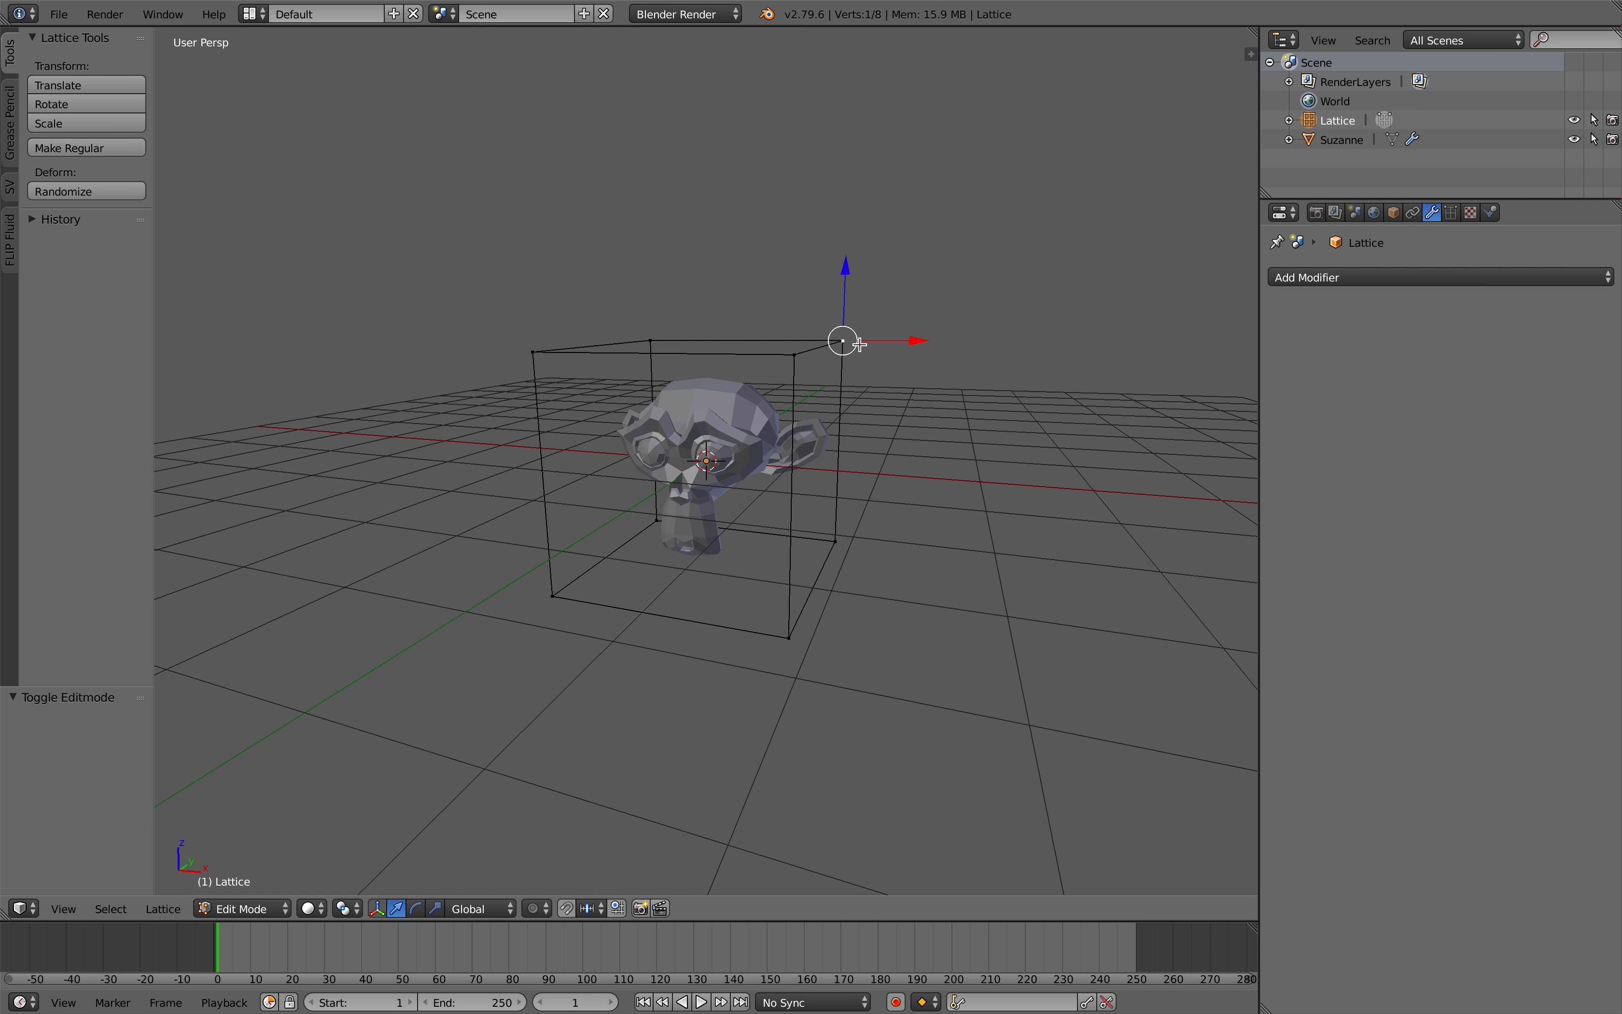
key("g")
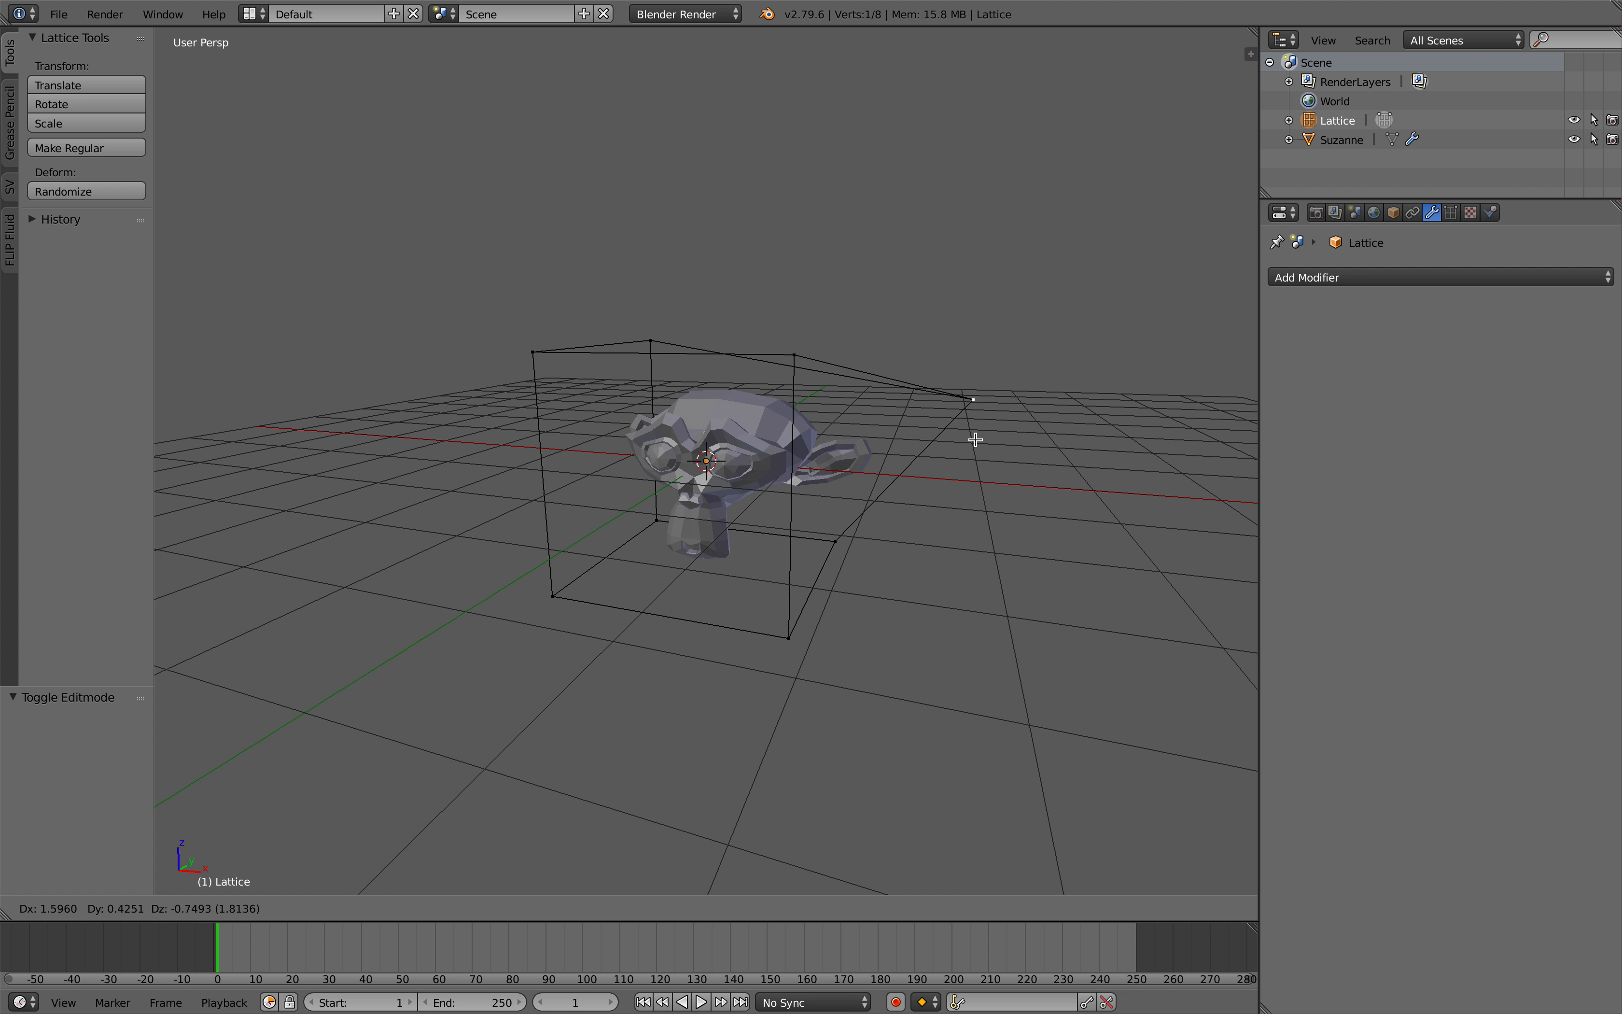
right_click(997, 321)
middle_click_drag(909, 355, 893, 360)
Return the lattice to Object Mode, add a Wave modifier to it and play the animation.
key("Tab")
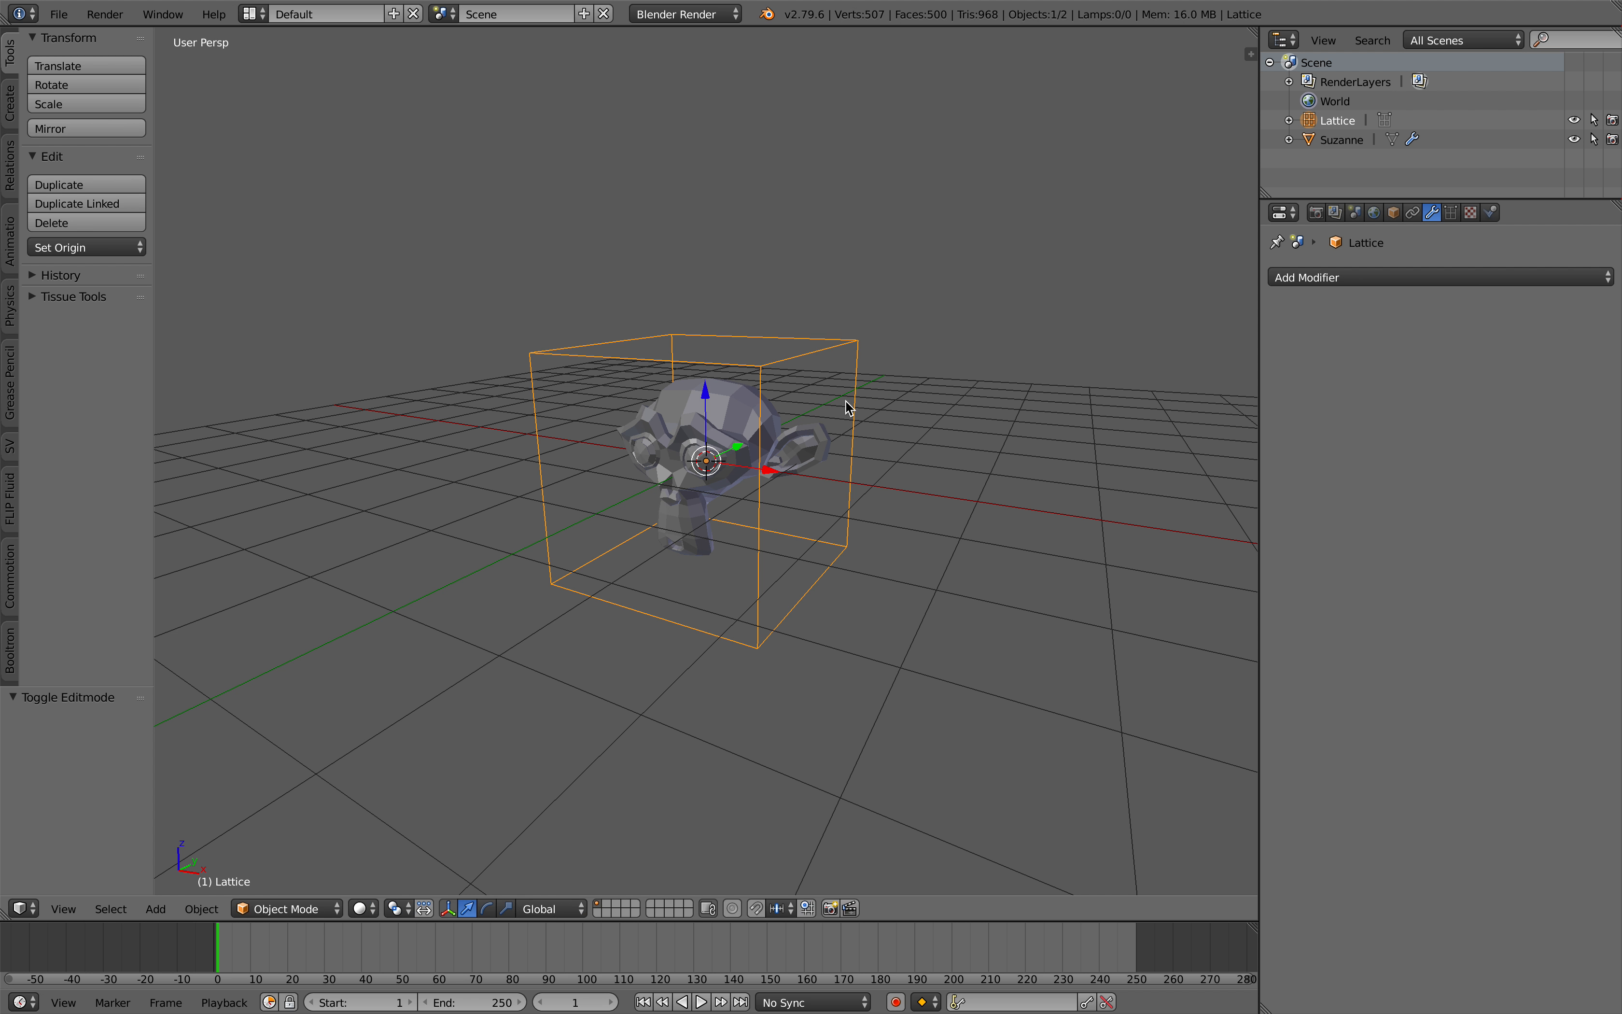
left_click(1306, 277)
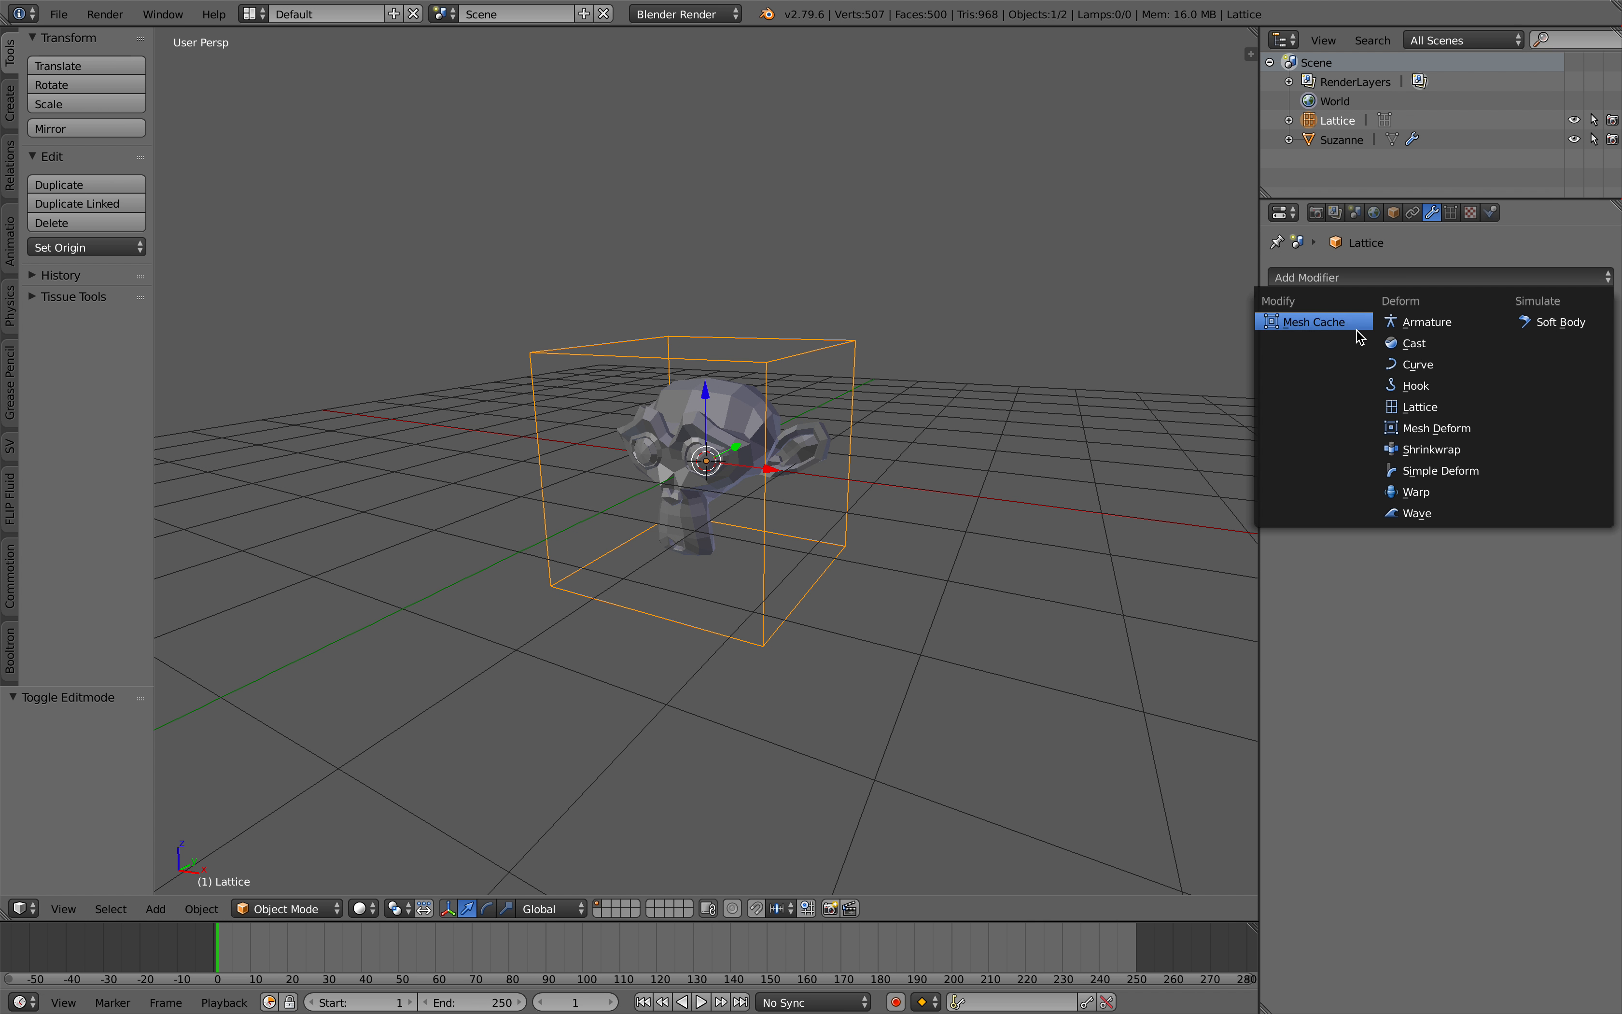
left_click(1425, 514)
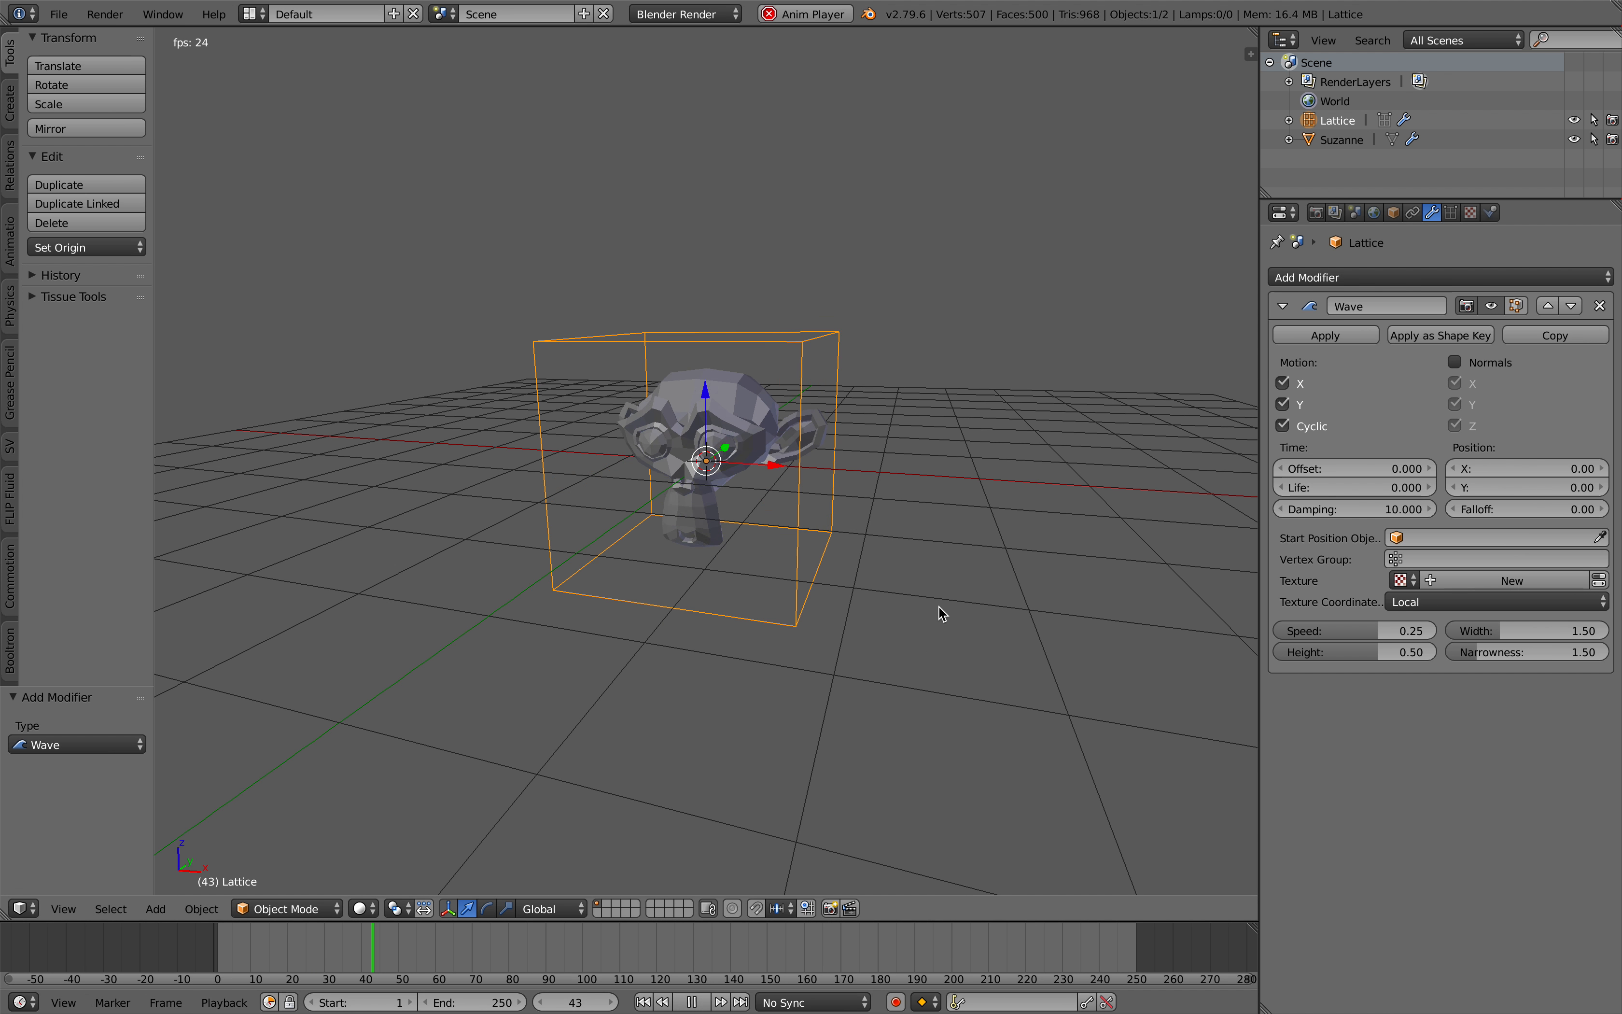
Increase the lattice resolution to 5 points in each of U, V and W.
left_click(1448, 214)
left_click(1428, 333)
left_click(1428, 333)
left_click(1427, 333)
left_click(1428, 356)
left_click(1428, 357)
left_click(1427, 379)
left_click(1427, 379)
mouse_move(888, 477)
middle_mouse_down()
mouse_move(920, 468)
mouse_move(878, 443)
middle_mouse_up()
left_click(1426, 381)
left_click(1426, 357)
Reduce the lattice's U resolution to 1.
left_click(1339, 333)
type("1")
key("Return")
middle_click_drag(895, 673, 867, 685)
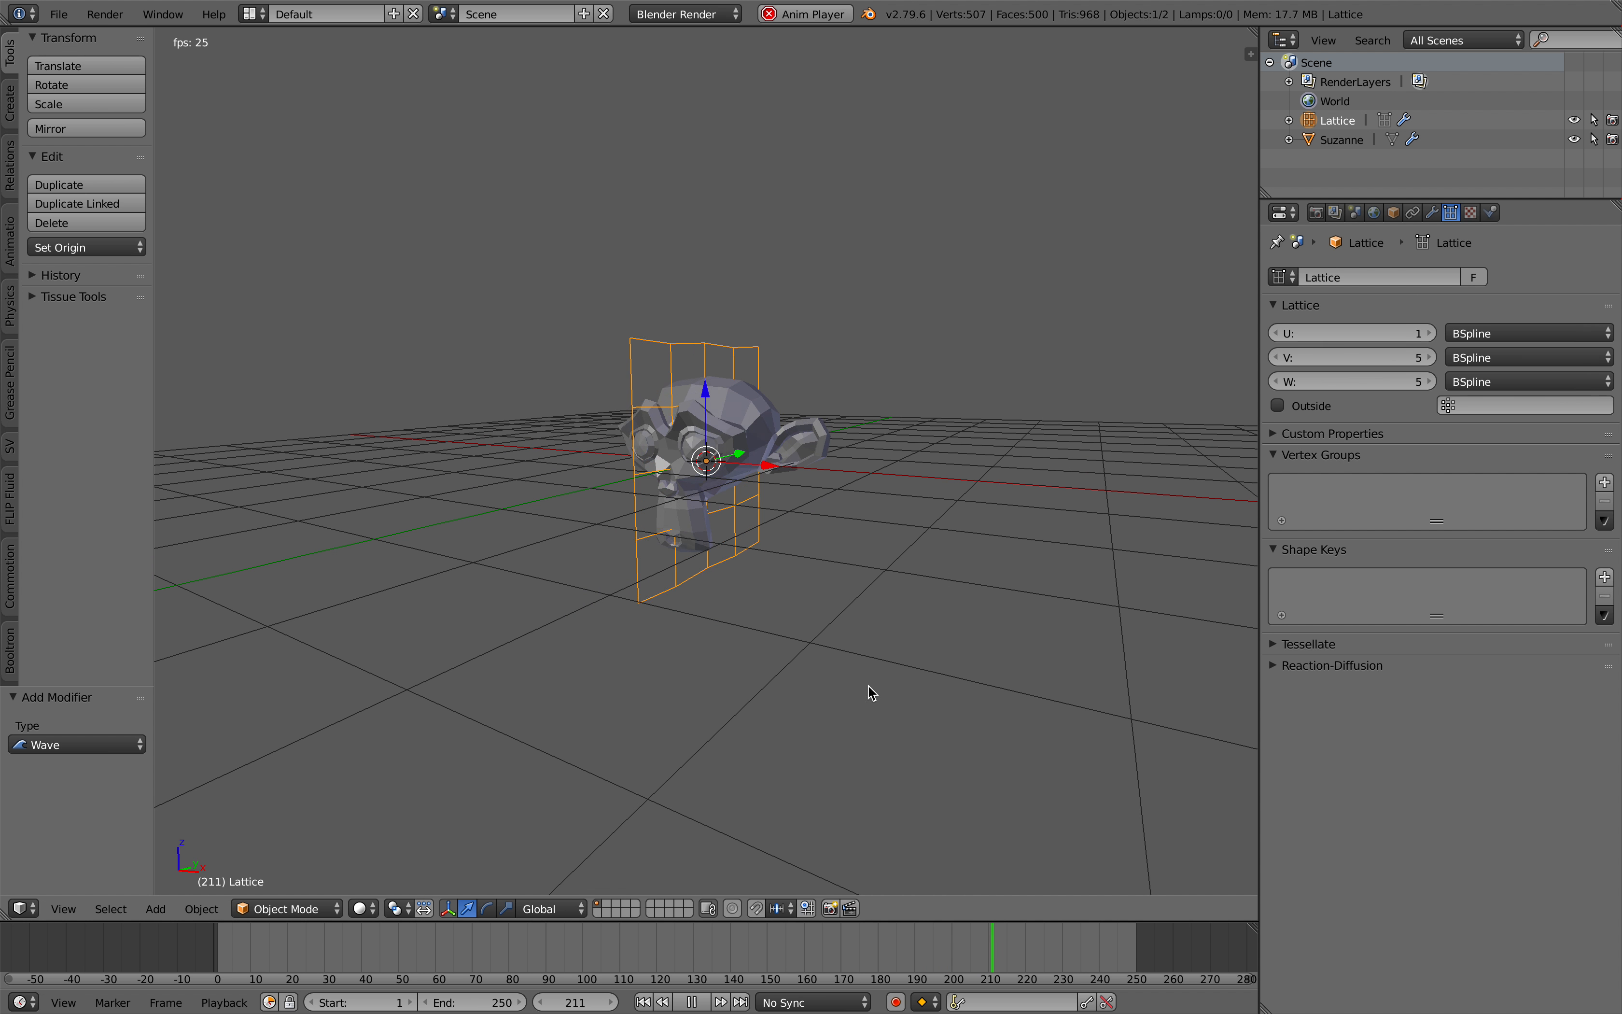
Remove the Wave modifier from the lattice.
left_click(1432, 212)
left_click(1599, 305)
middle_click_drag(831, 462, 840, 377)
Set the lattice's U and V resolution back to 5.
left_click(1451, 212)
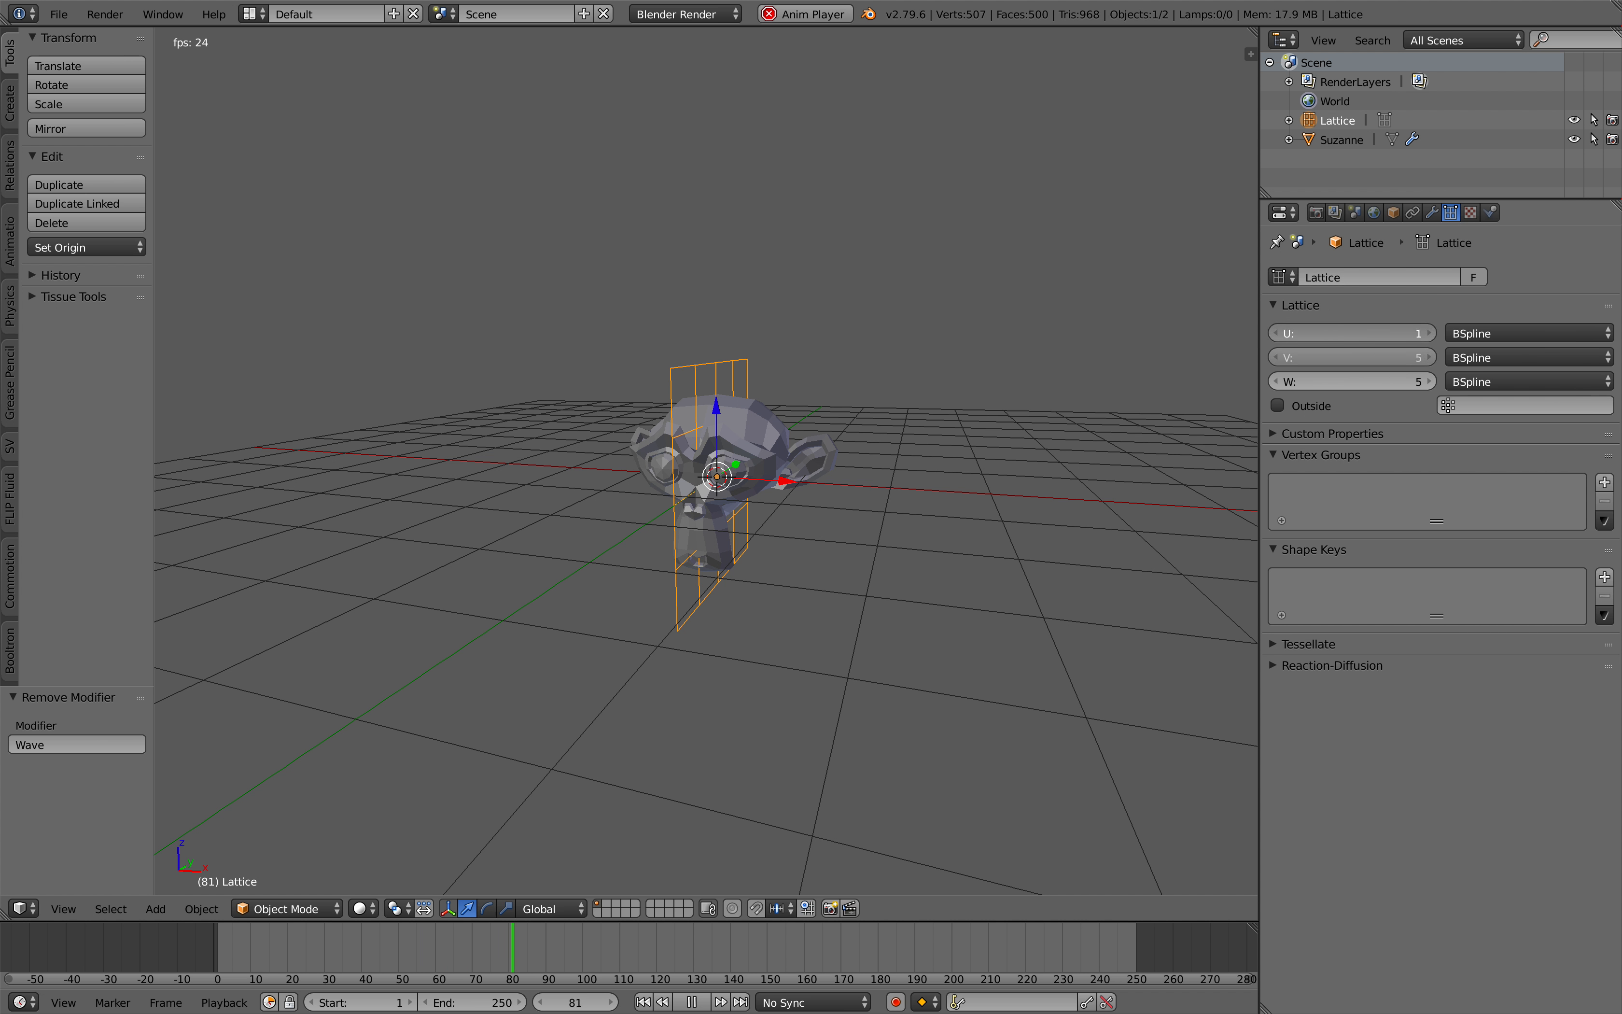
type("5")
key("Return")
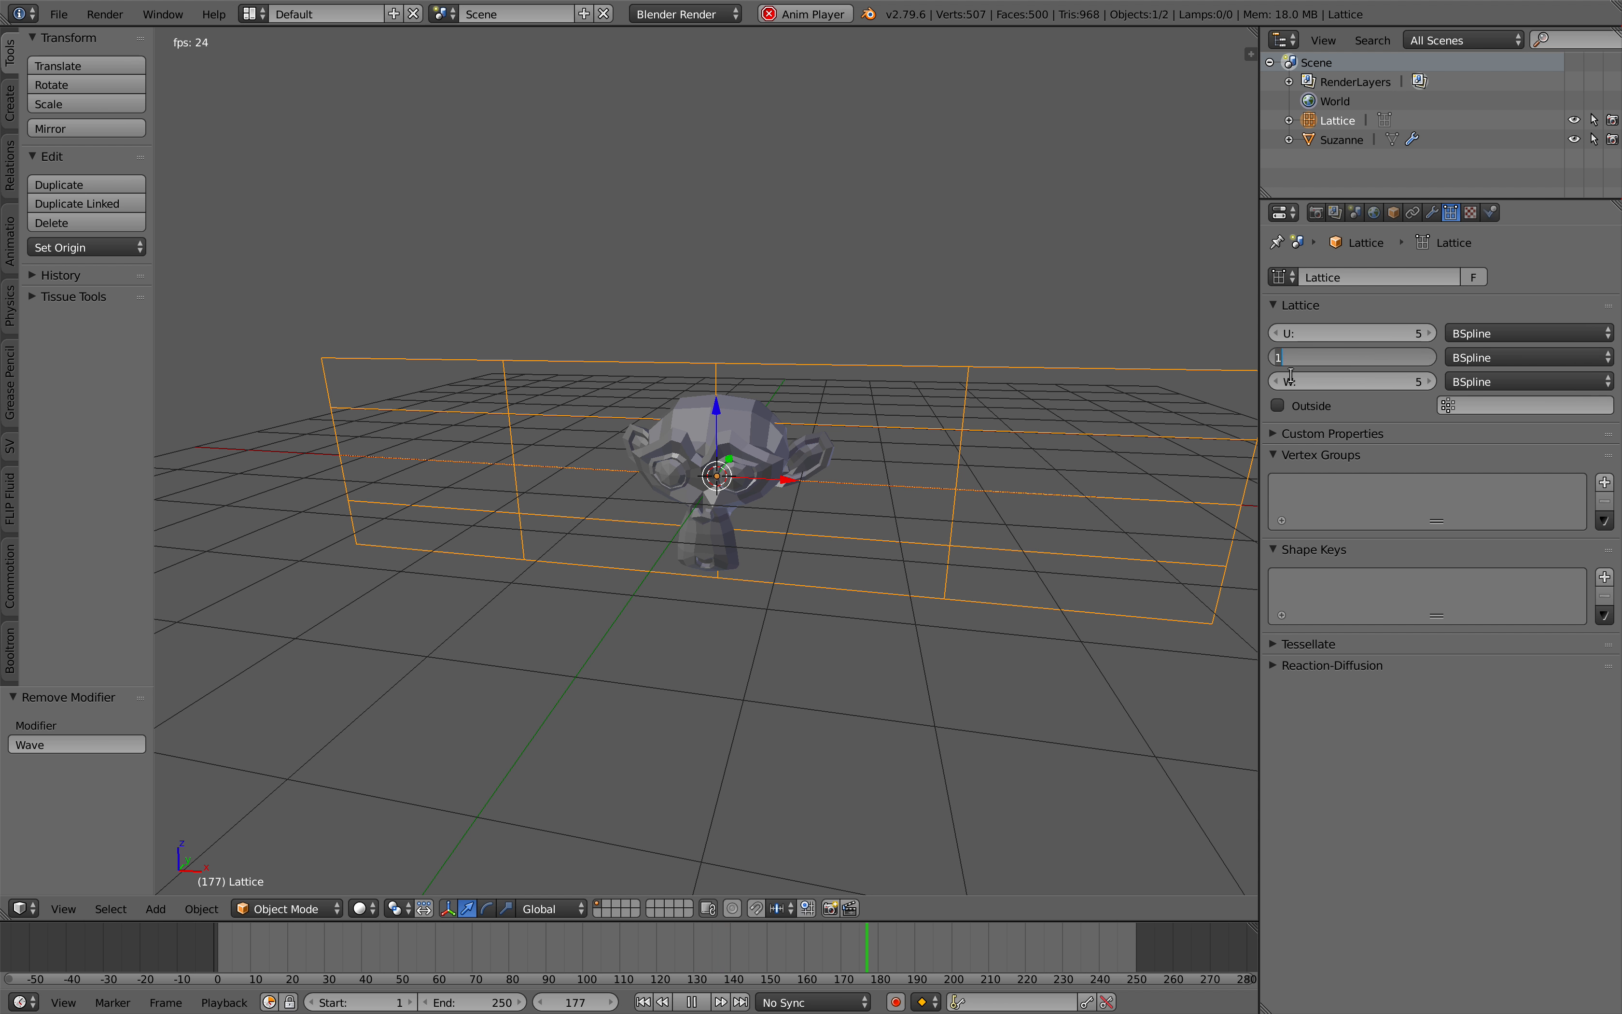
type("5")
key("Return")
middle_click_drag(1025, 427, 630, 714)
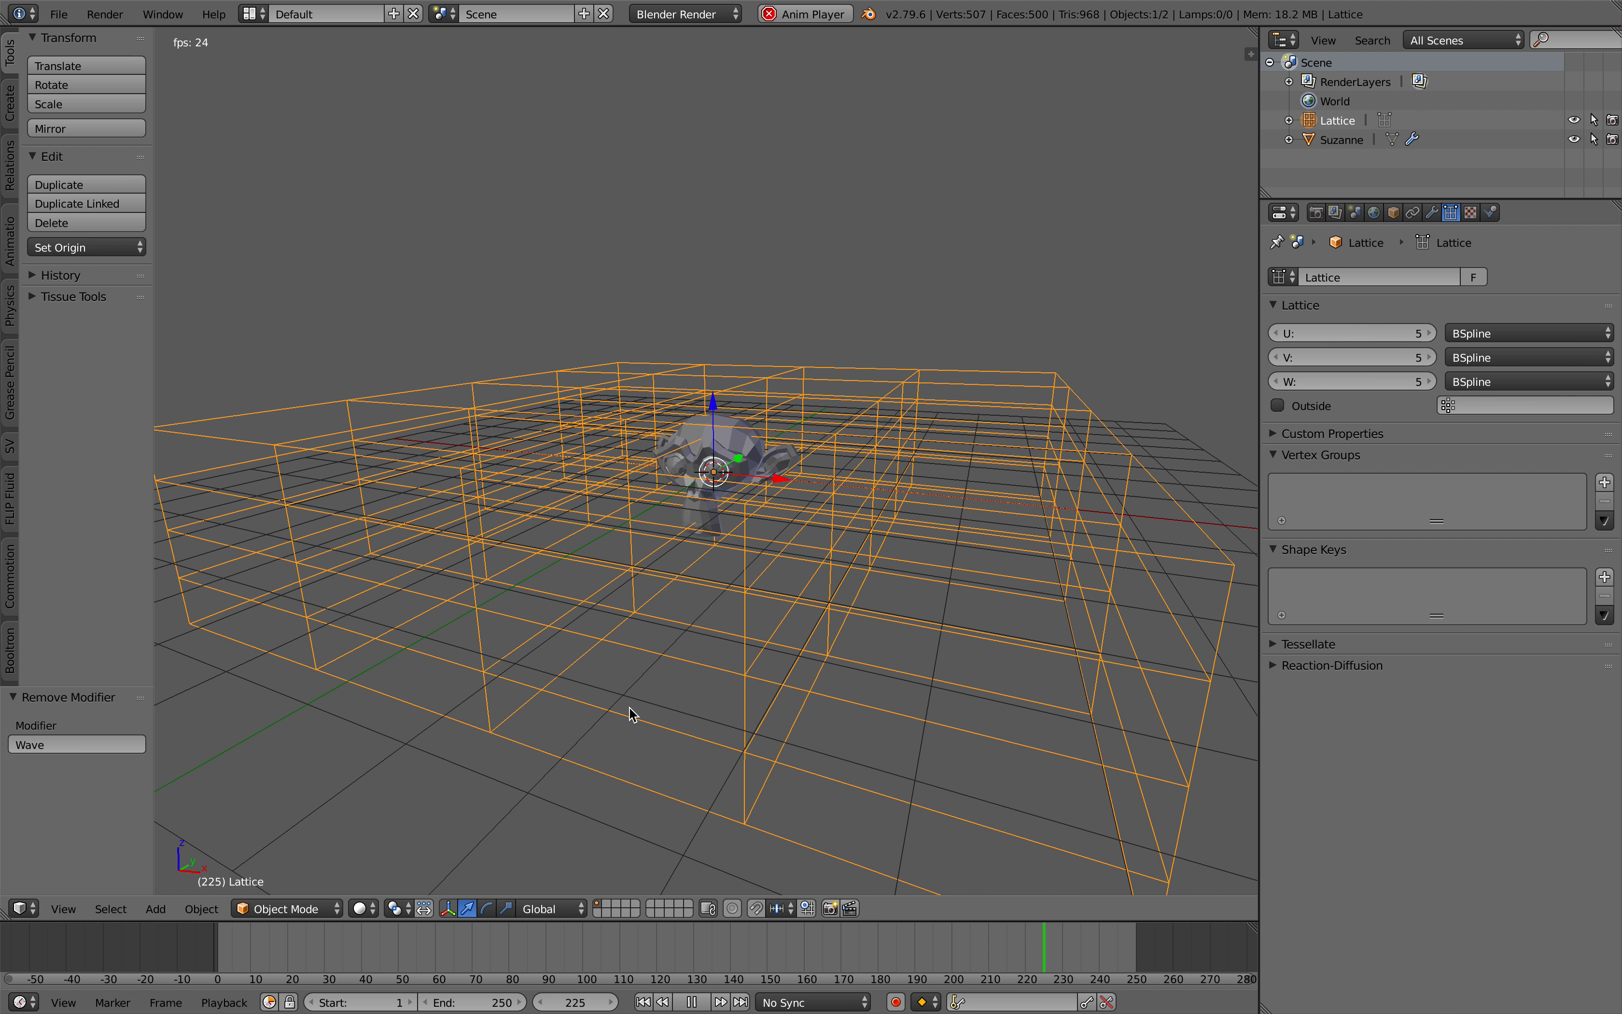
Rescale the oversized lattice and delete it from the scene.
scroll(790, 609, "down", 3)
key("s")
left_click(821, 553)
key("x")
left_click(693, 512)
Add a new lattice, clear its location and scale it uniformly by about 2.781 around the monkey head.
scroll(719, 457, "up", 2)
key("shift+a")
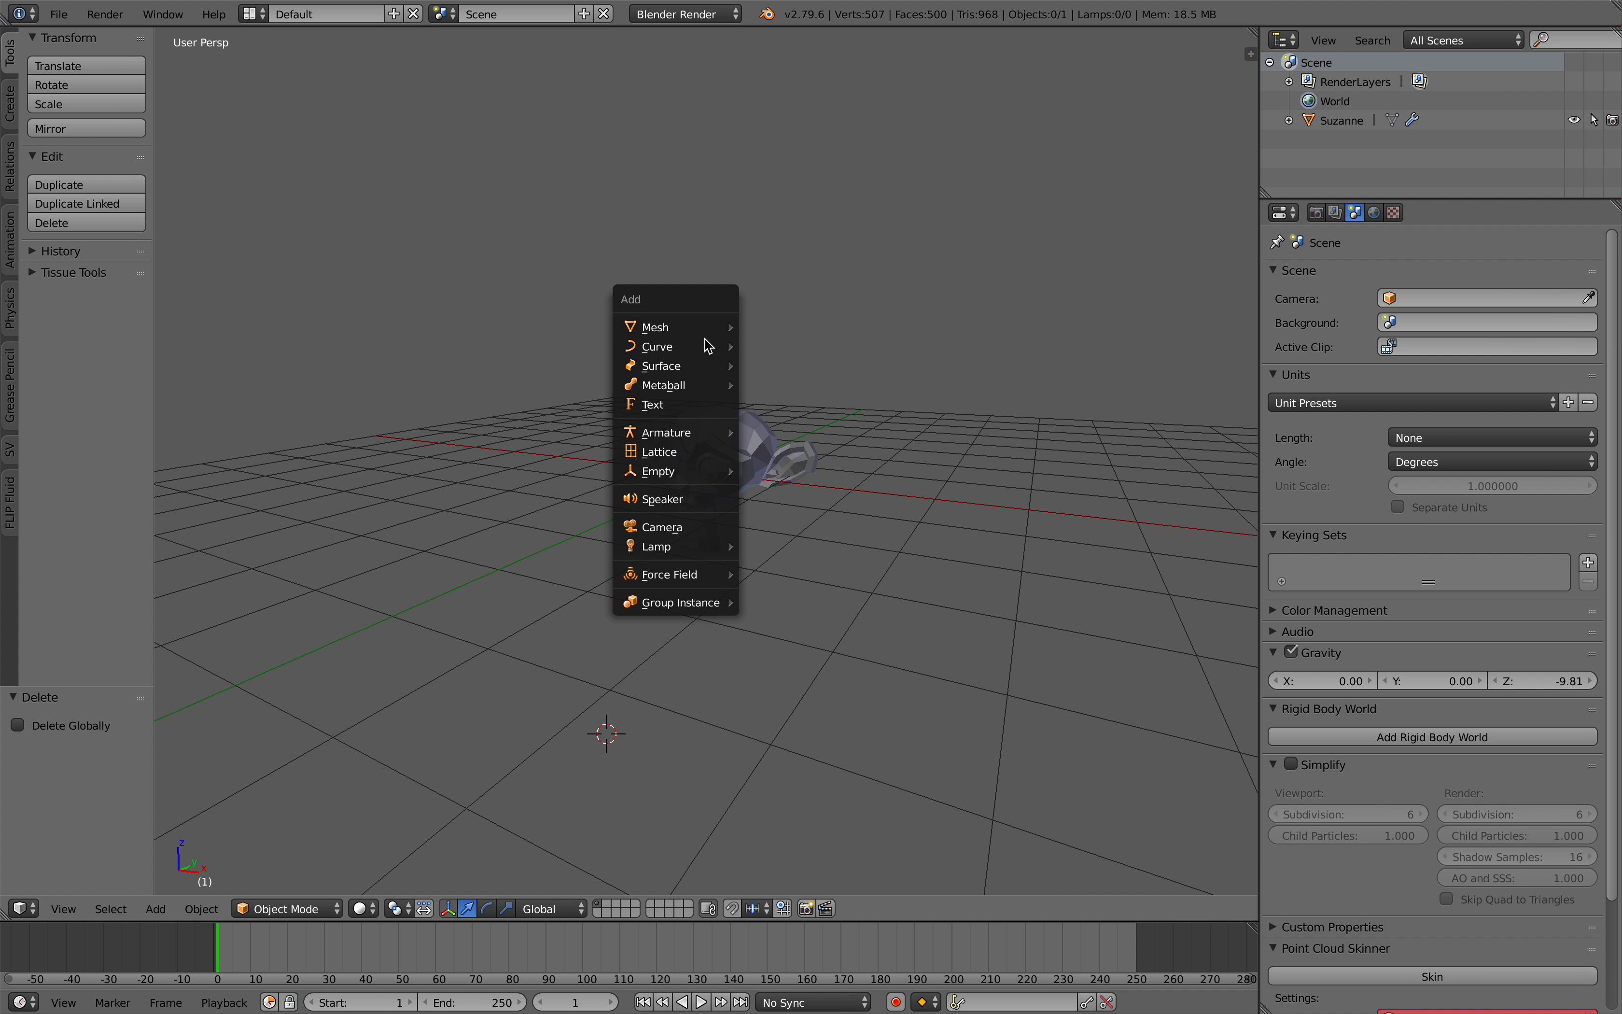
left_click(703, 452)
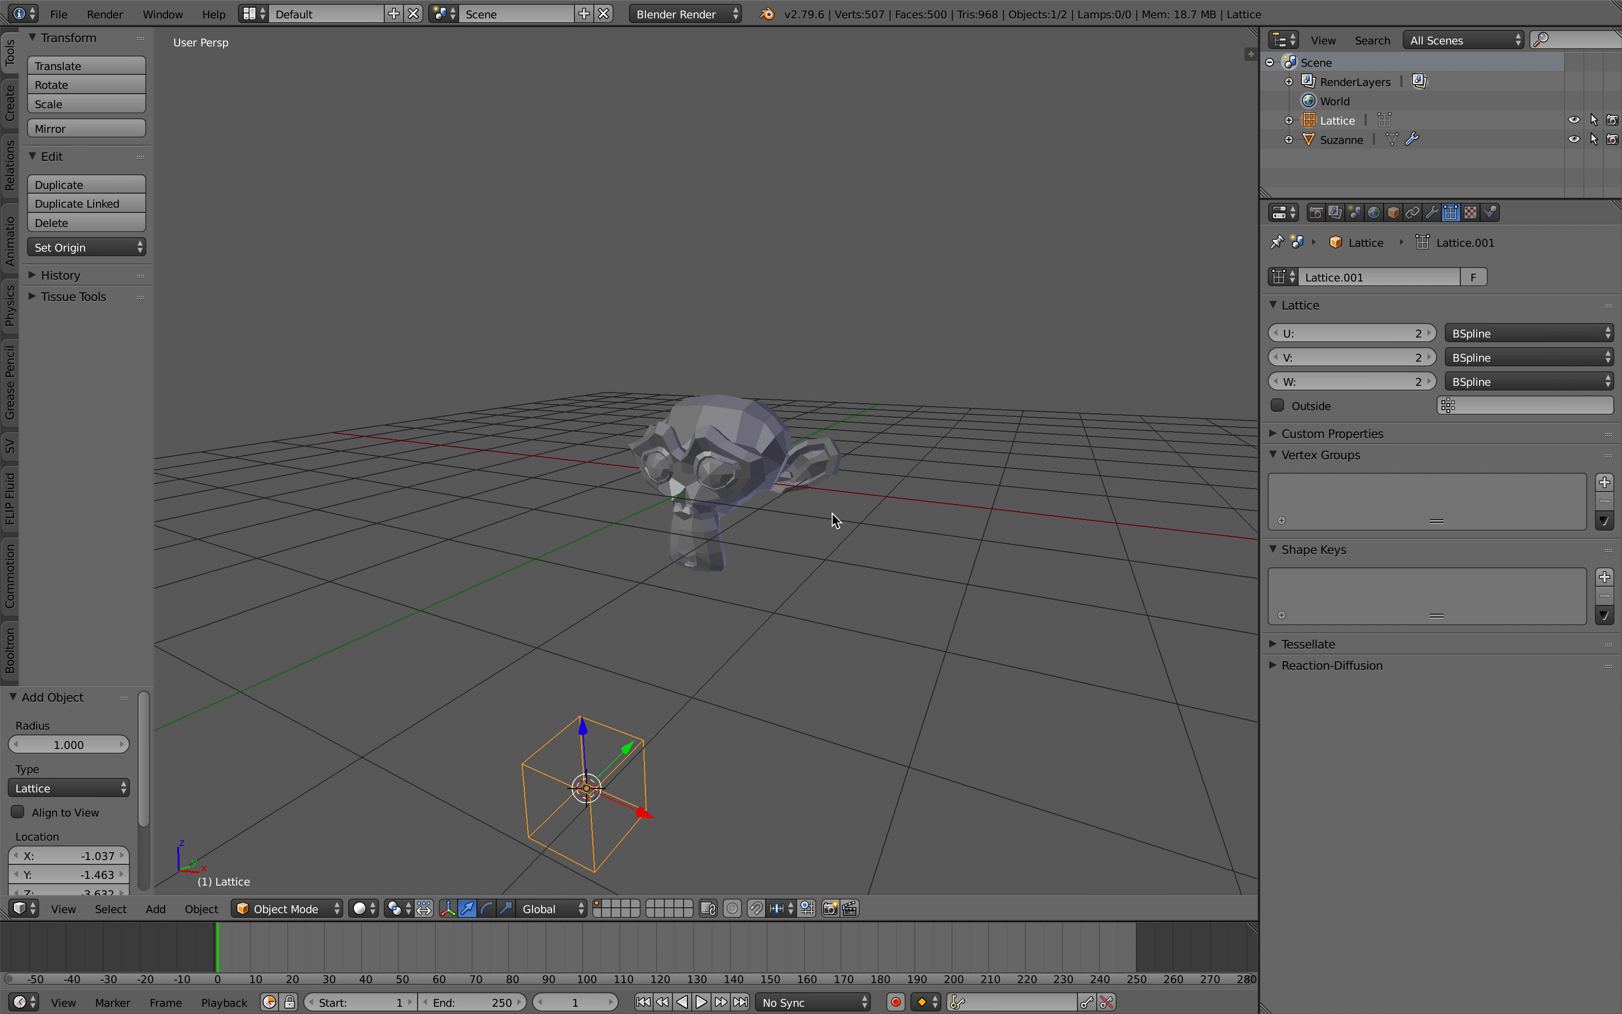
key("alt+g")
middle_click_drag(825, 536, 837, 536)
key("s")
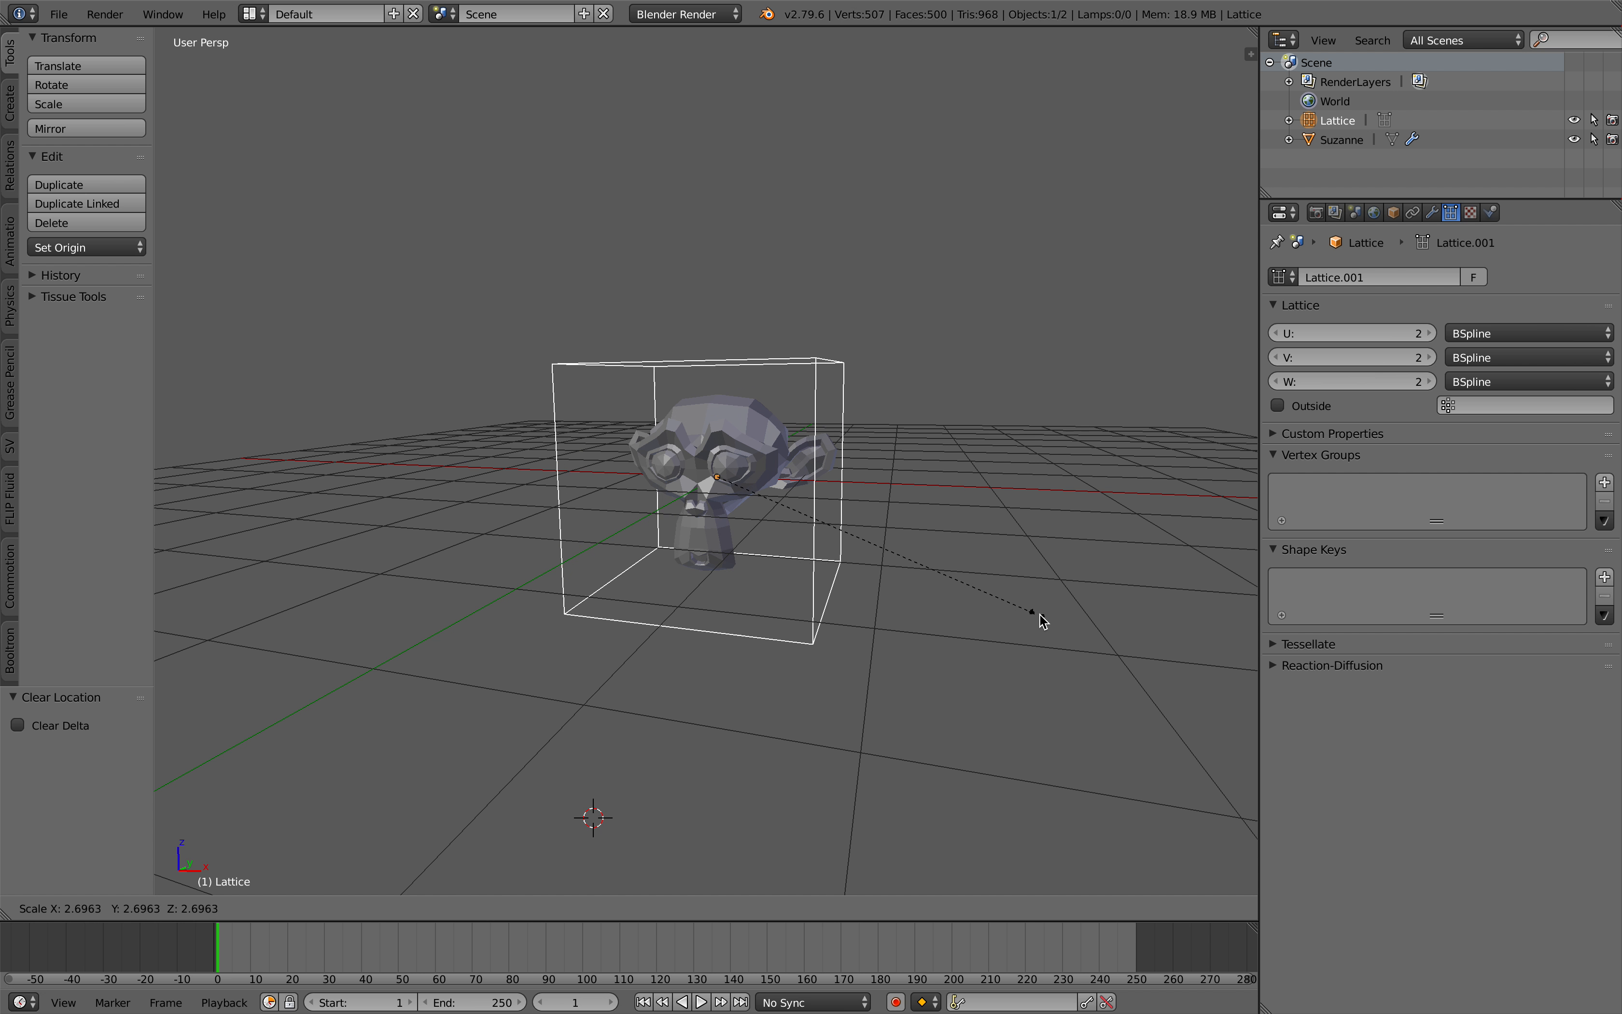
left_click(1063, 602)
Select Suzanne and assign the new Lattice object to its existing Lattice modifier.
left_click(1431, 214)
left_click(1409, 281)
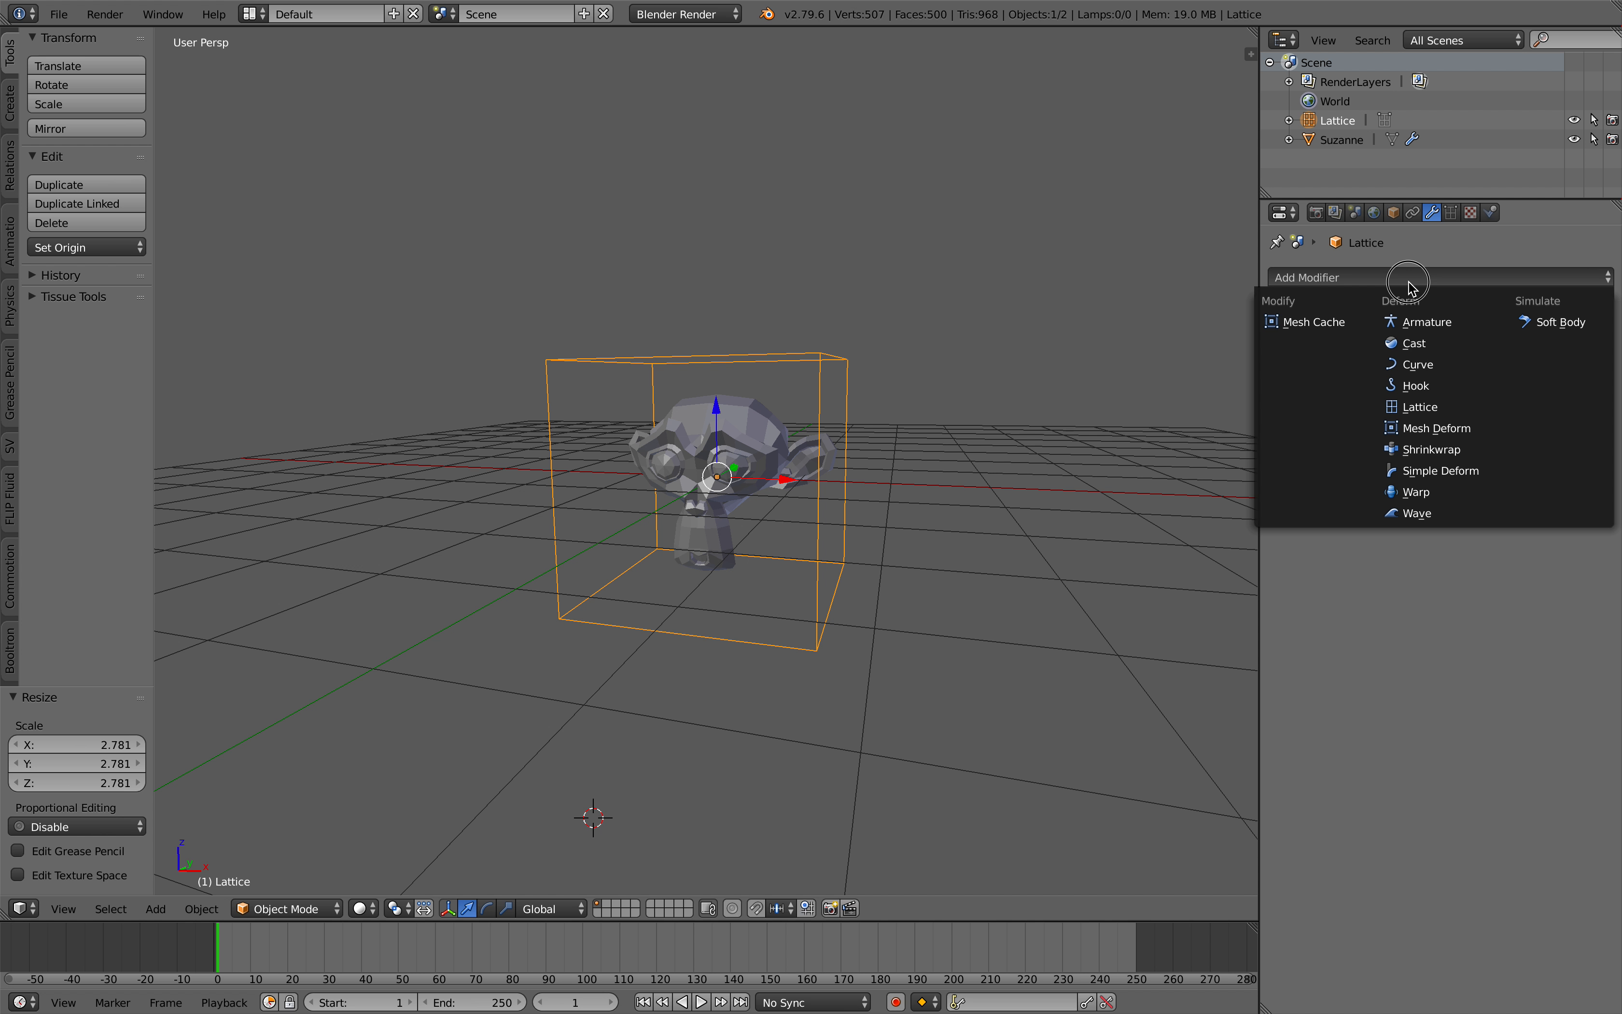
left_click(890, 389)
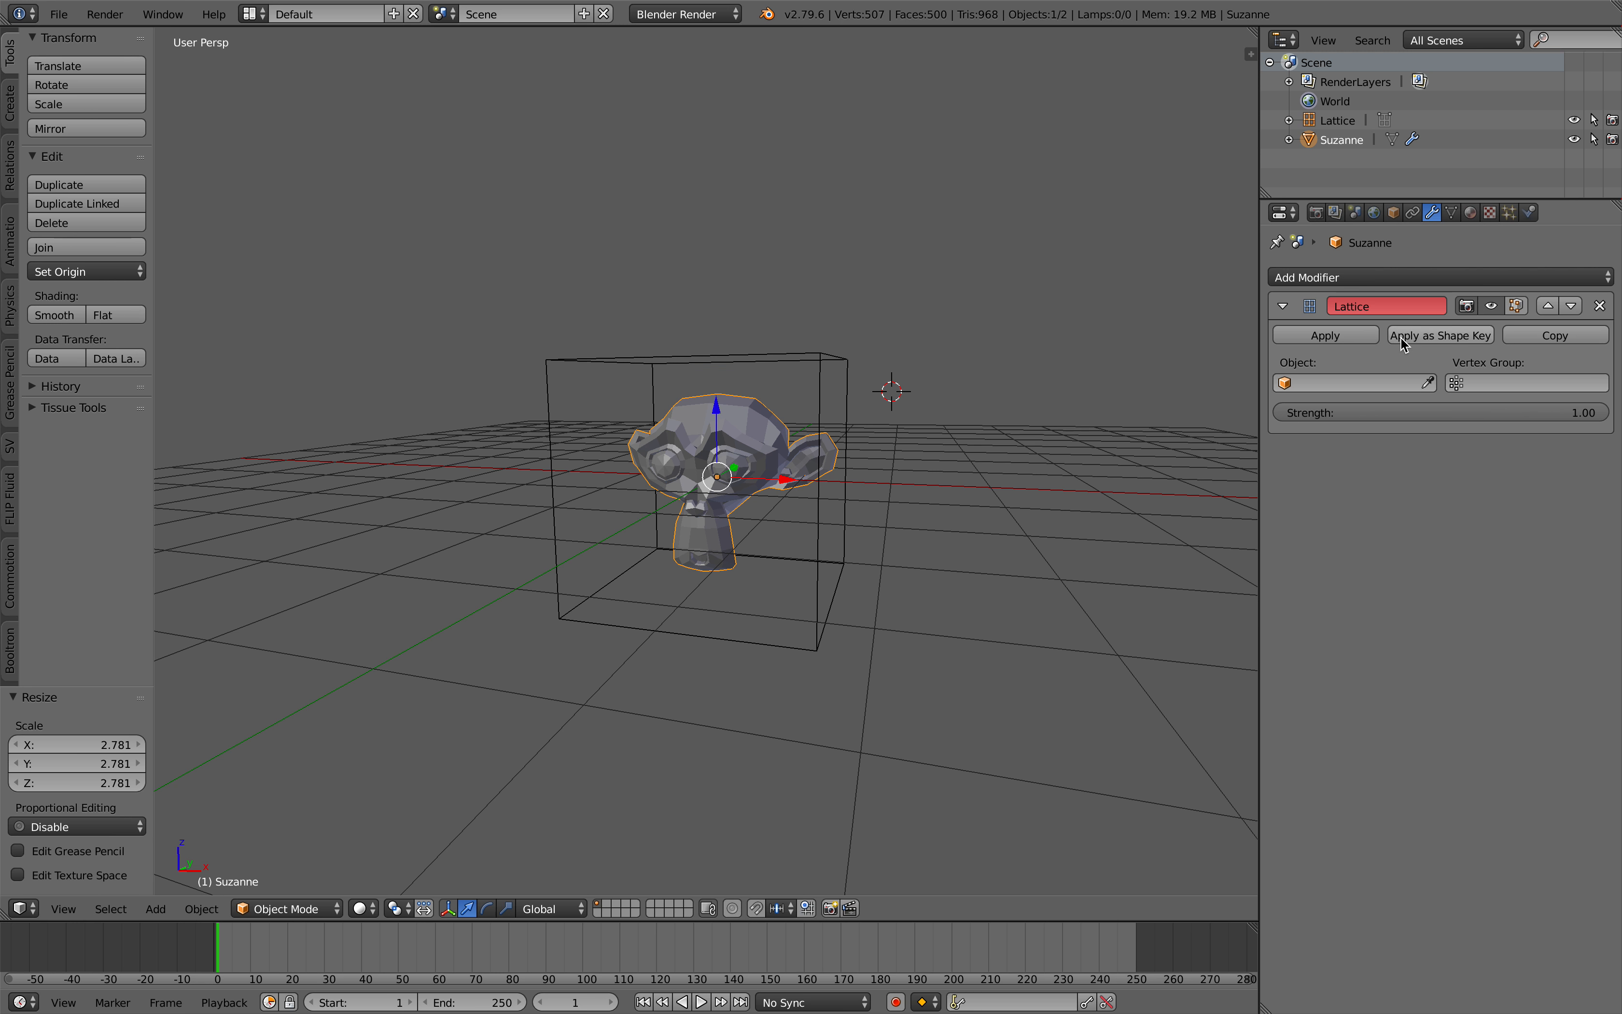
left_click(1367, 383)
left_click(1367, 409)
middle_click_drag(941, 460, 825, 436)
Save the scene to the Desktop as sv_lattice_001.blend.
left_click(58, 13)
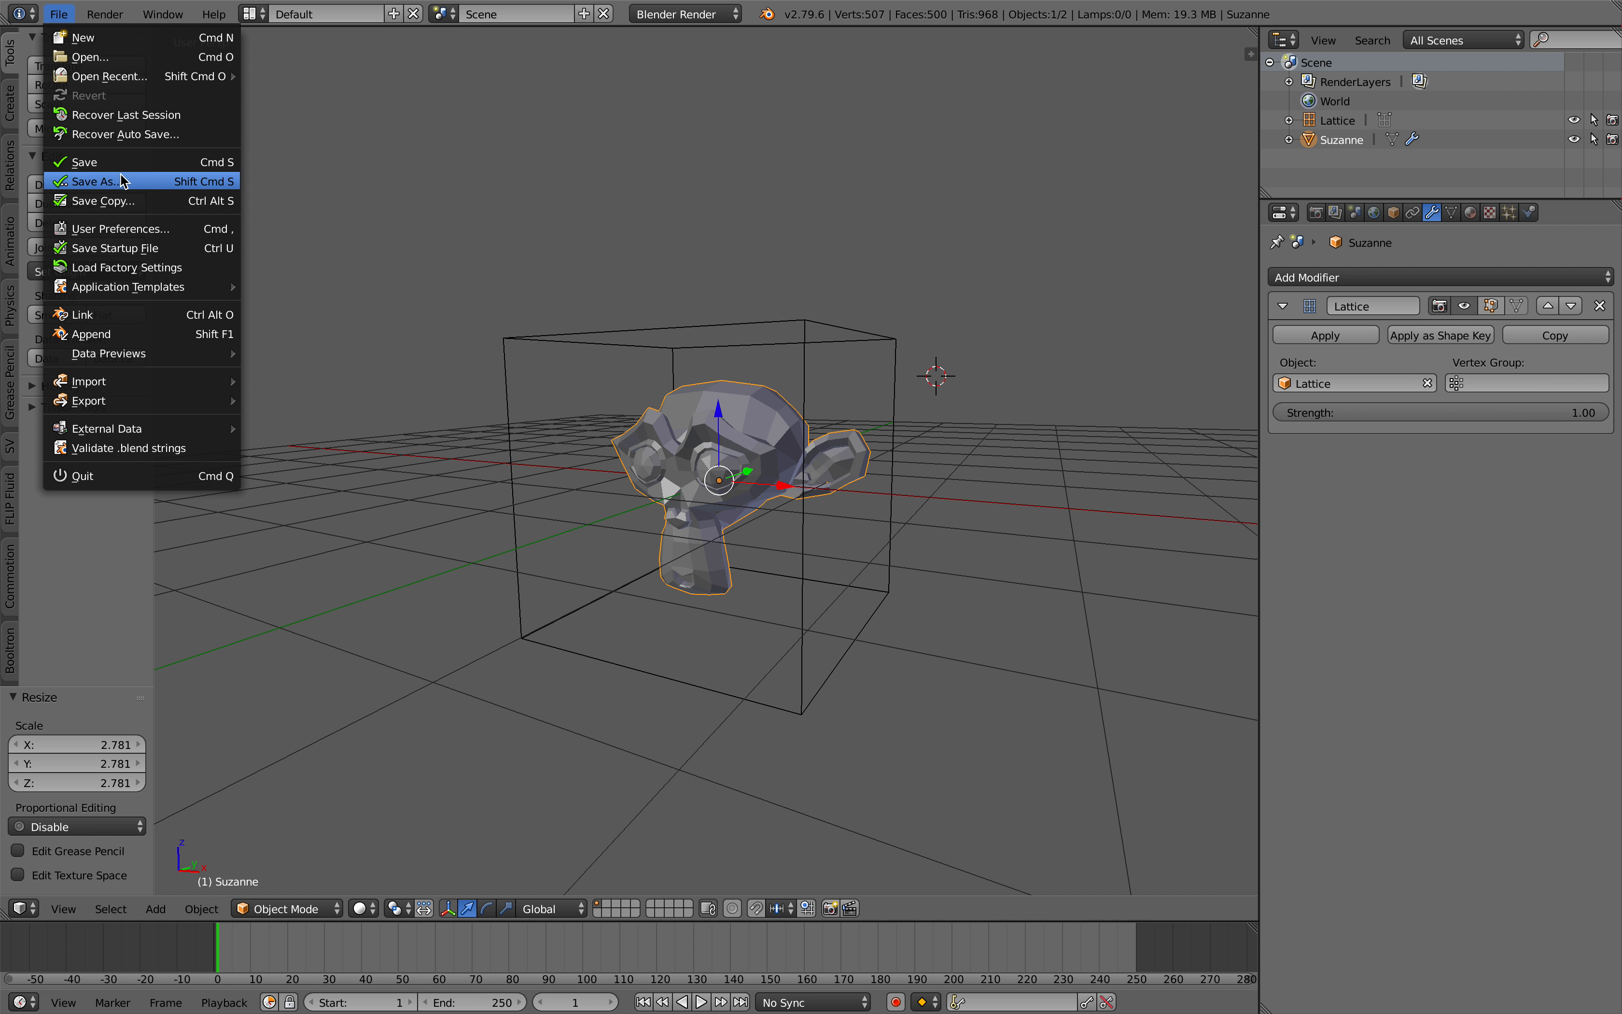
left_click(121, 181)
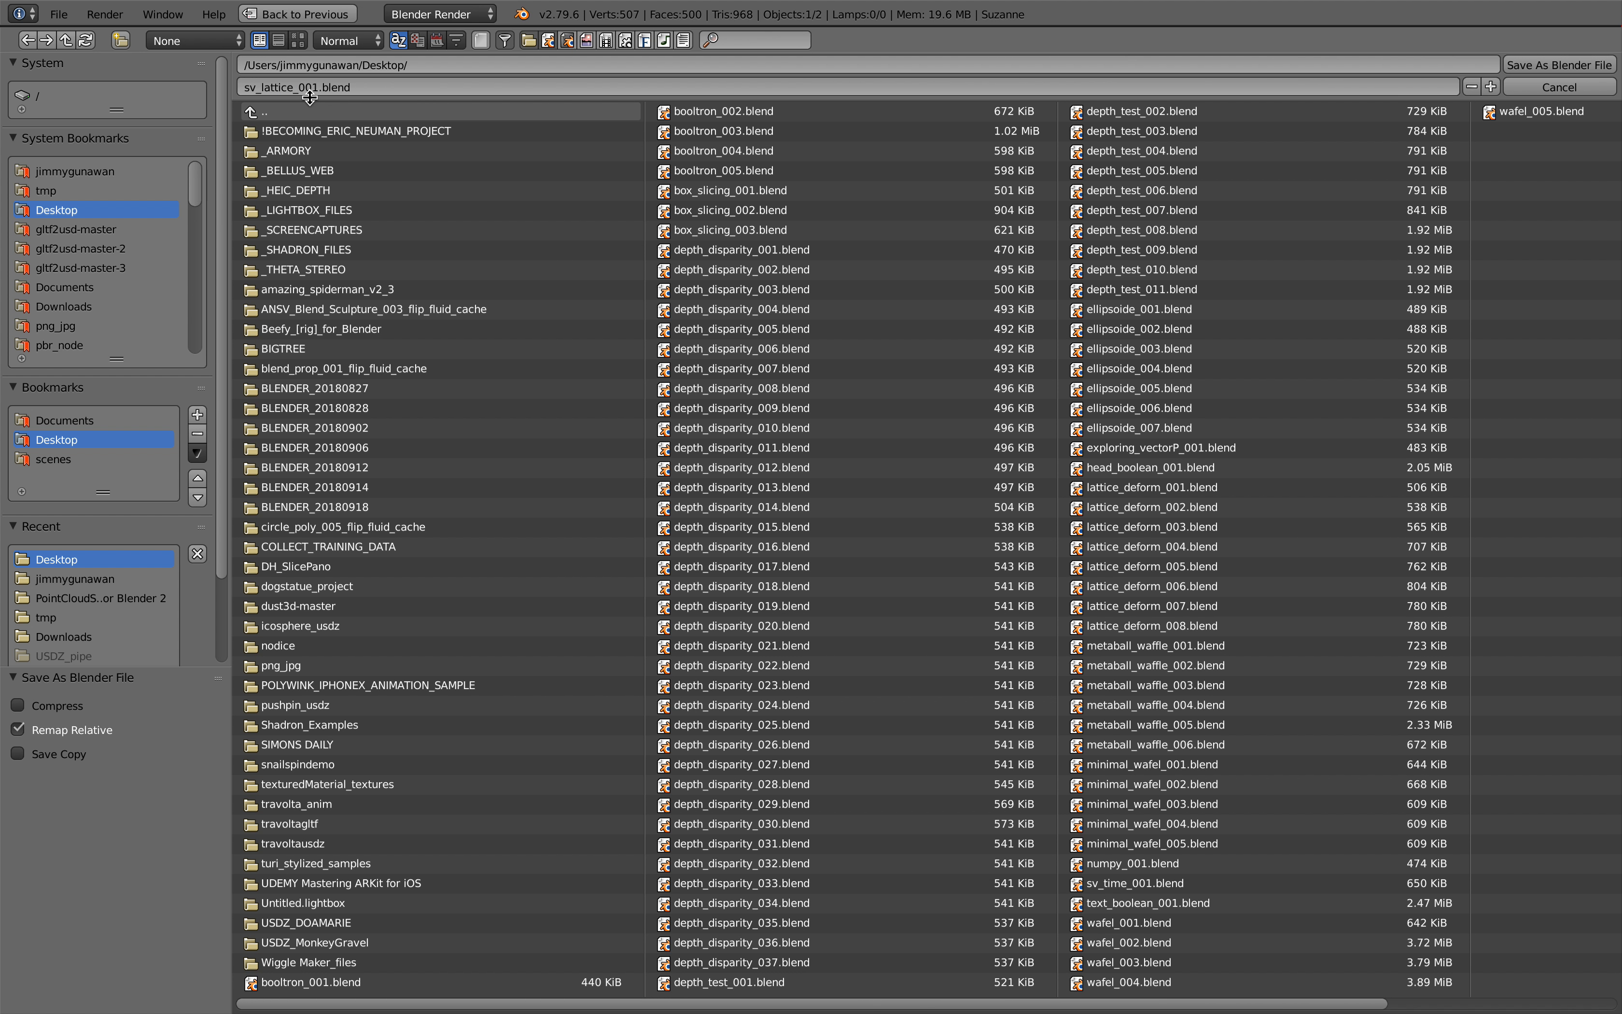
left_click(1558, 64)
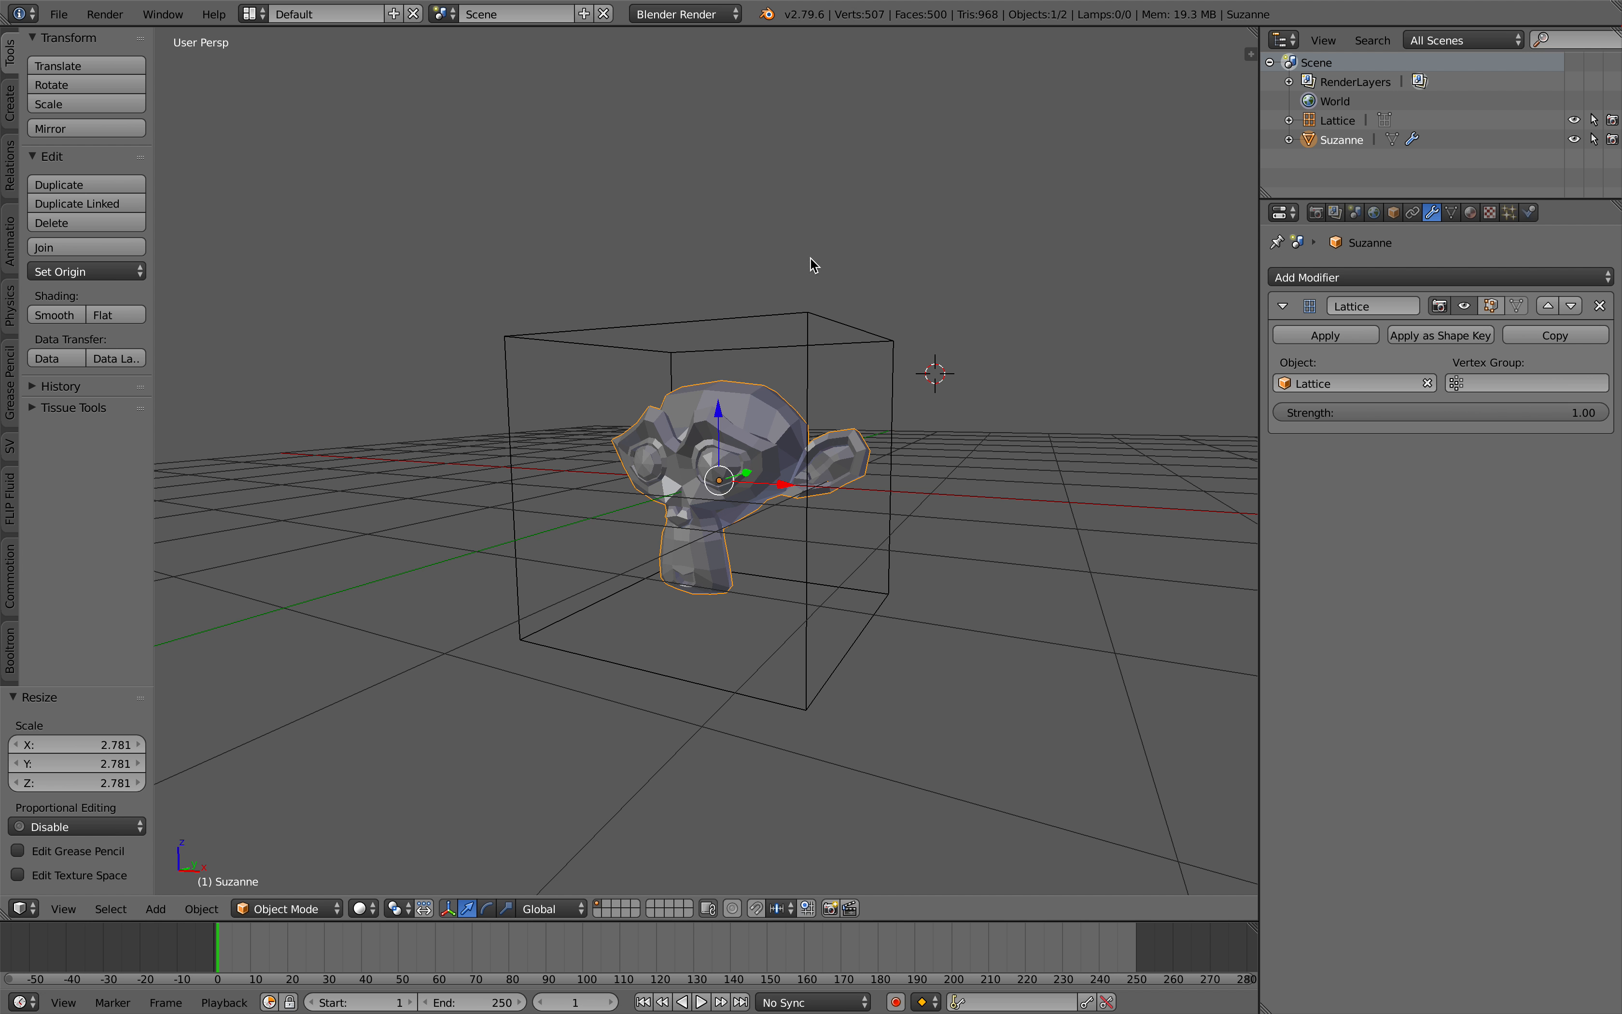
Switch to the Compositing screen layout and widen the 3D view across the image editor's area.
left_click(254, 14)
left_click(288, 78)
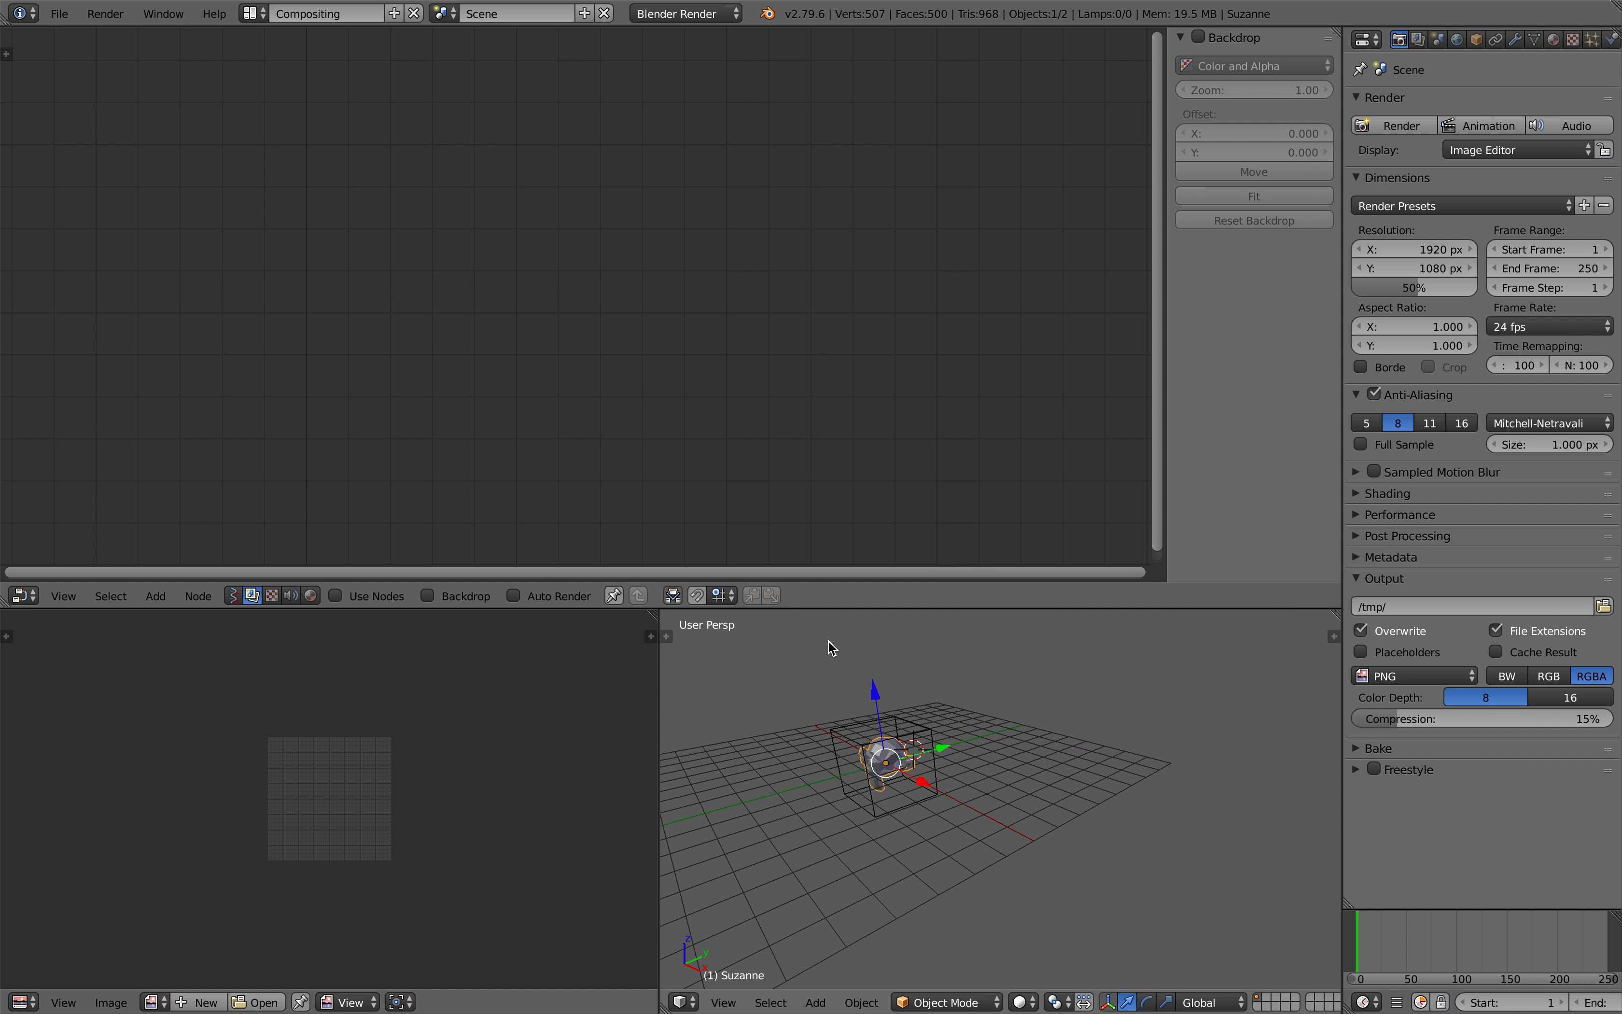
scroll(828, 640, "up", 3)
middle_click_drag(883, 684, 949, 650)
left_click_drag(658, 612, 328, 617)
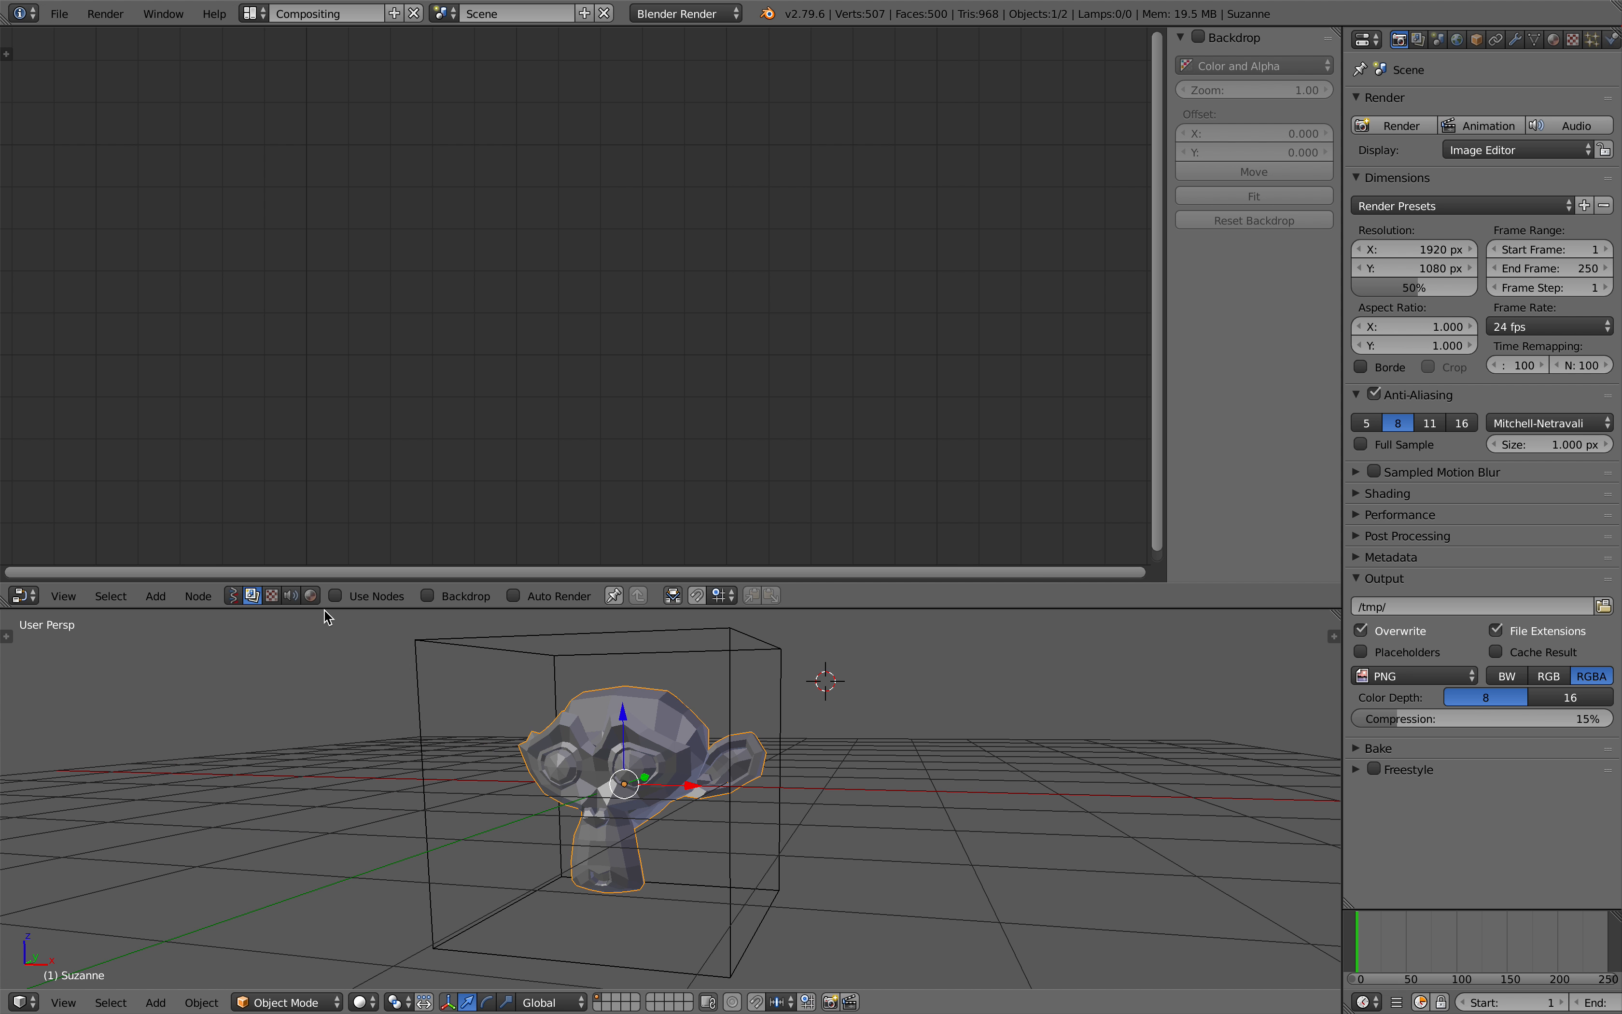
Create a new Sverchok node tree and add an Object ID Selector node to it.
left_click(234, 595)
left_click(399, 598)
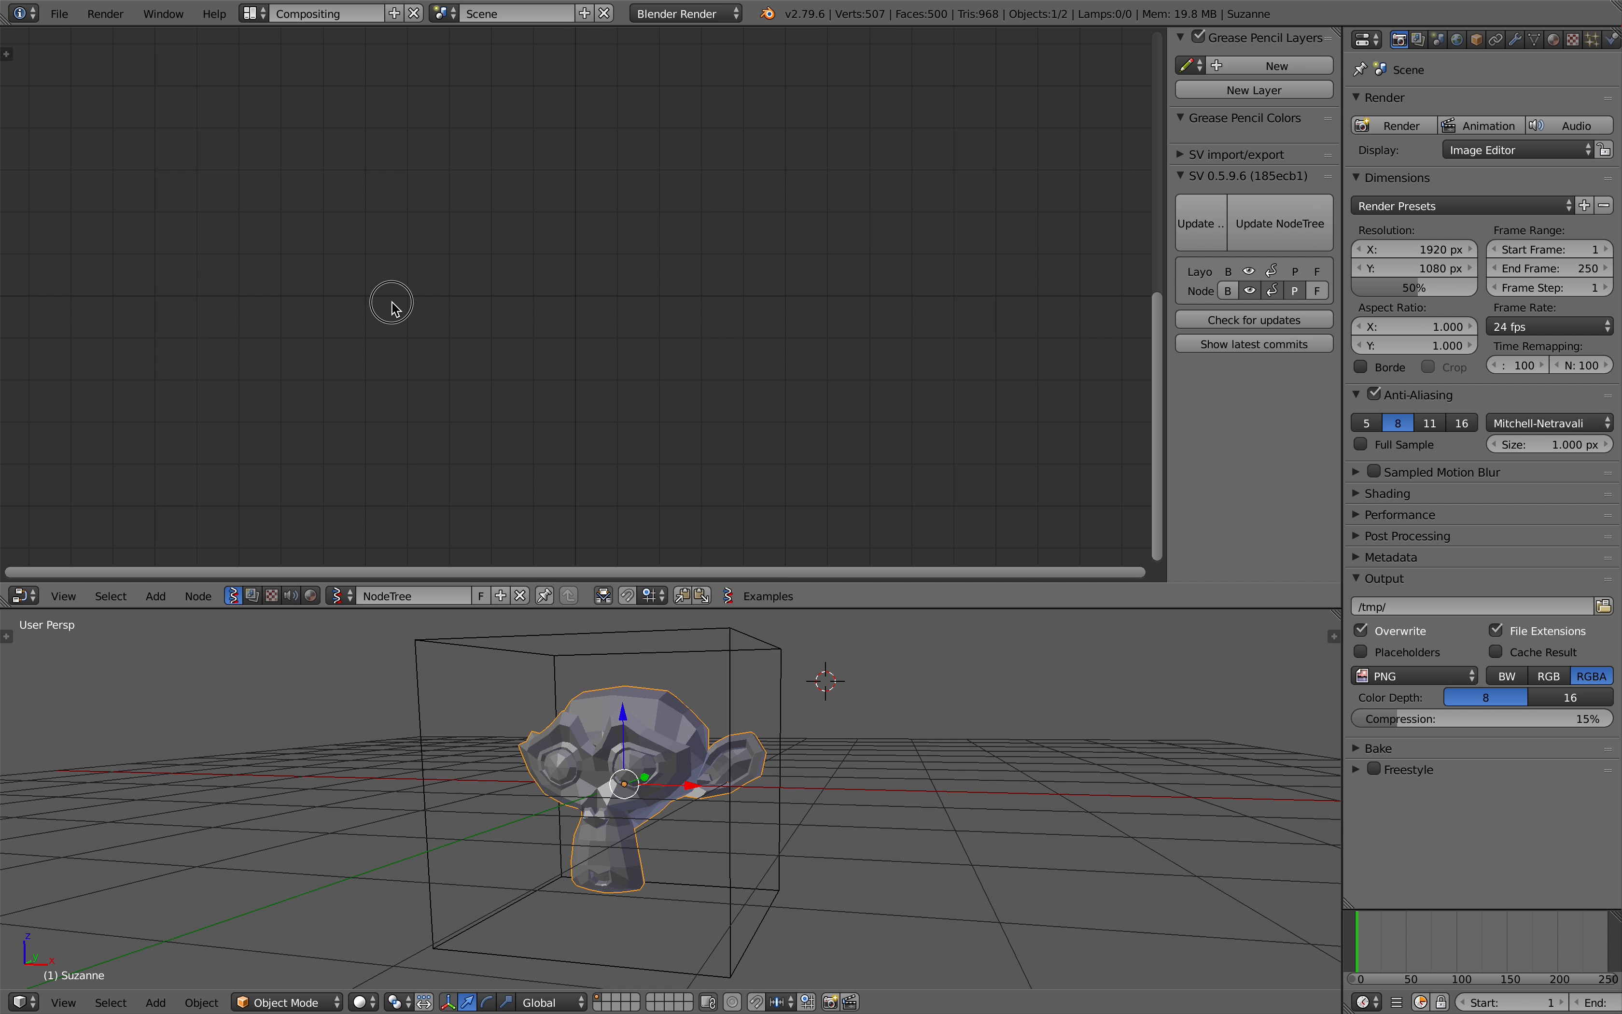
key("shift+a")
left_click(391, 301)
type("object id")
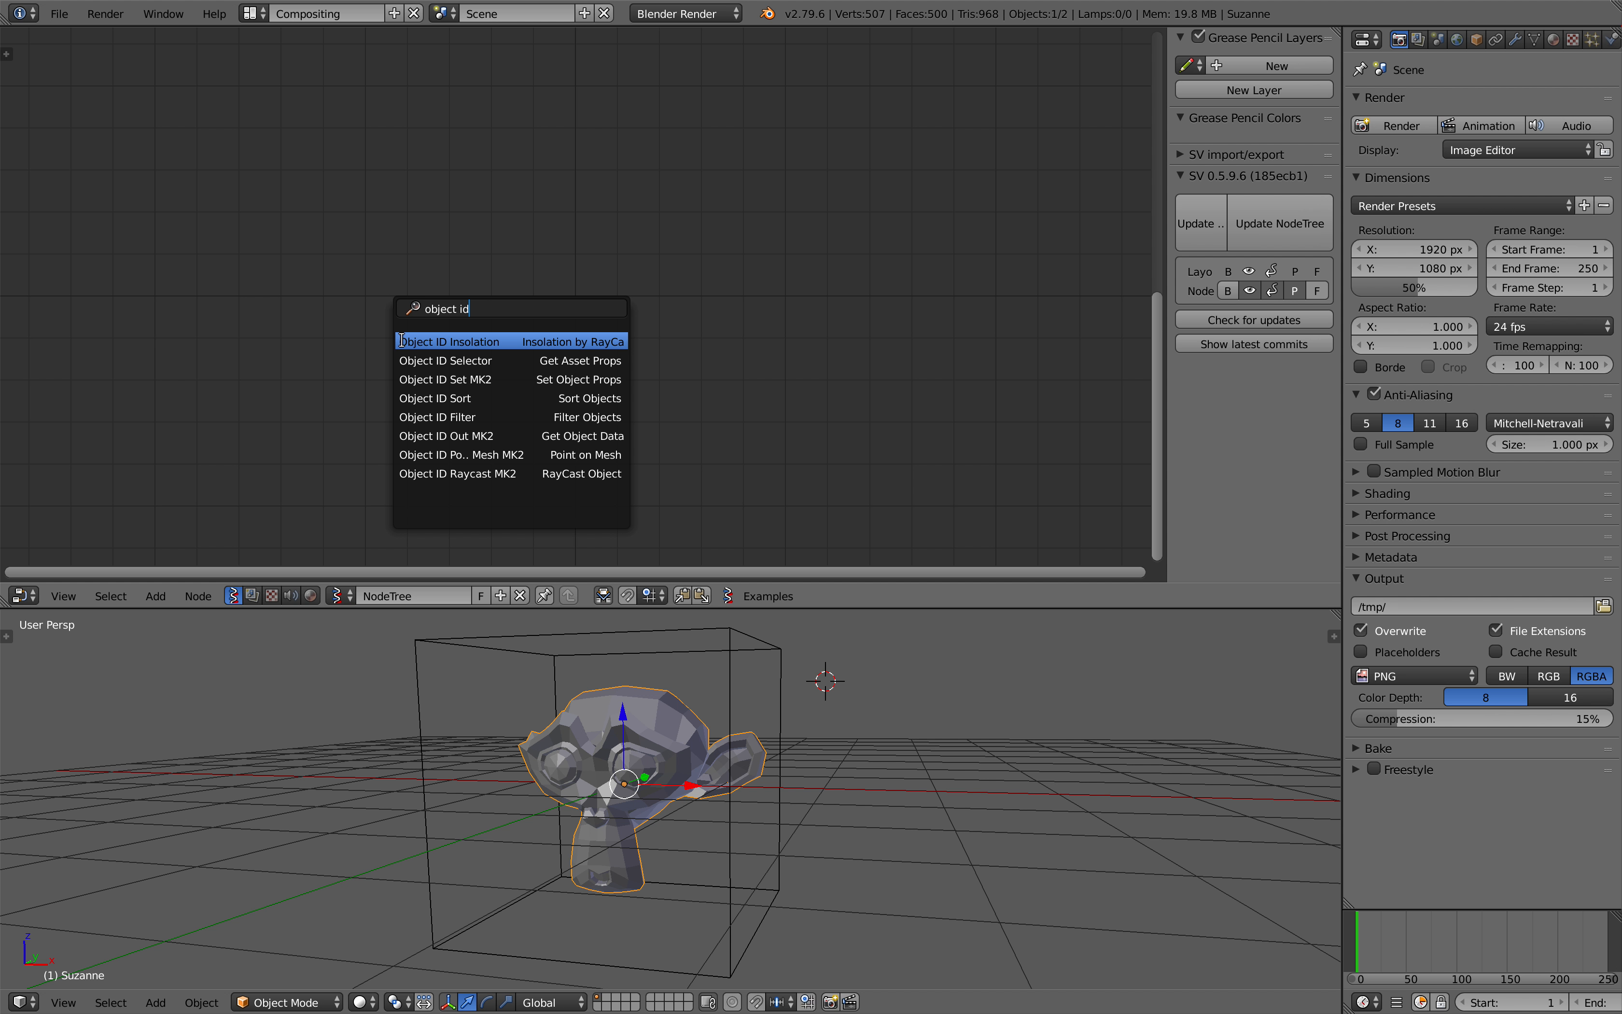
left_click(445, 360)
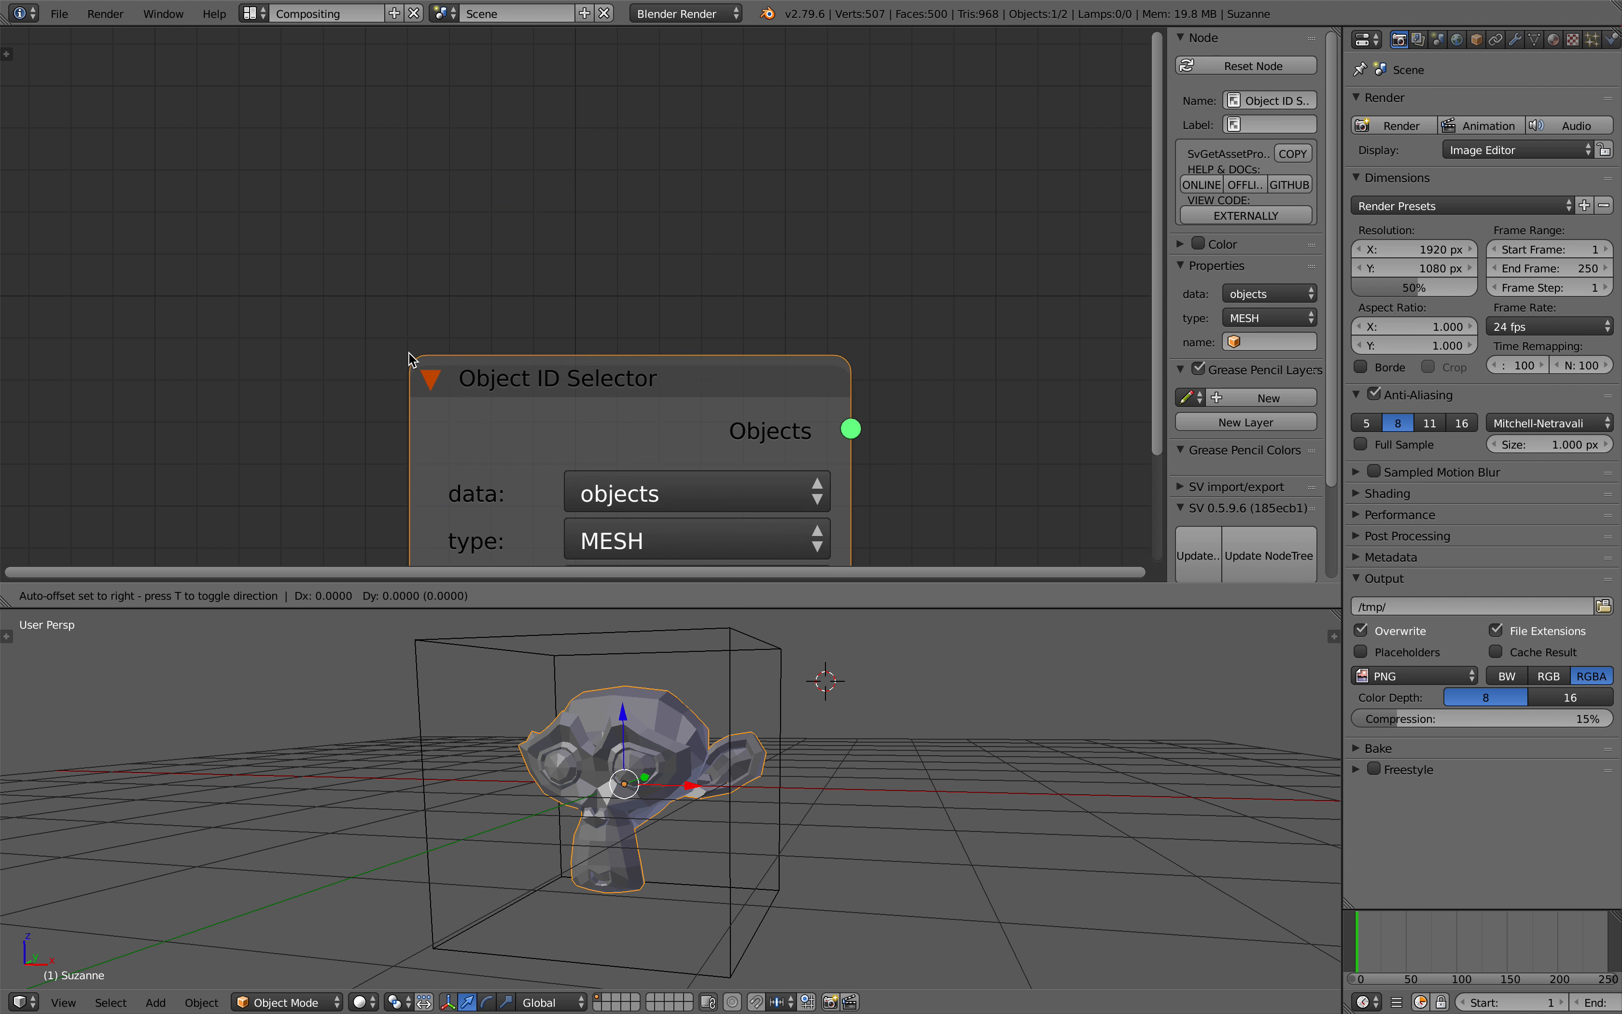
left_click(445, 195)
Set the Object ID Selector node's type to LATTICE.
left_click(650, 377)
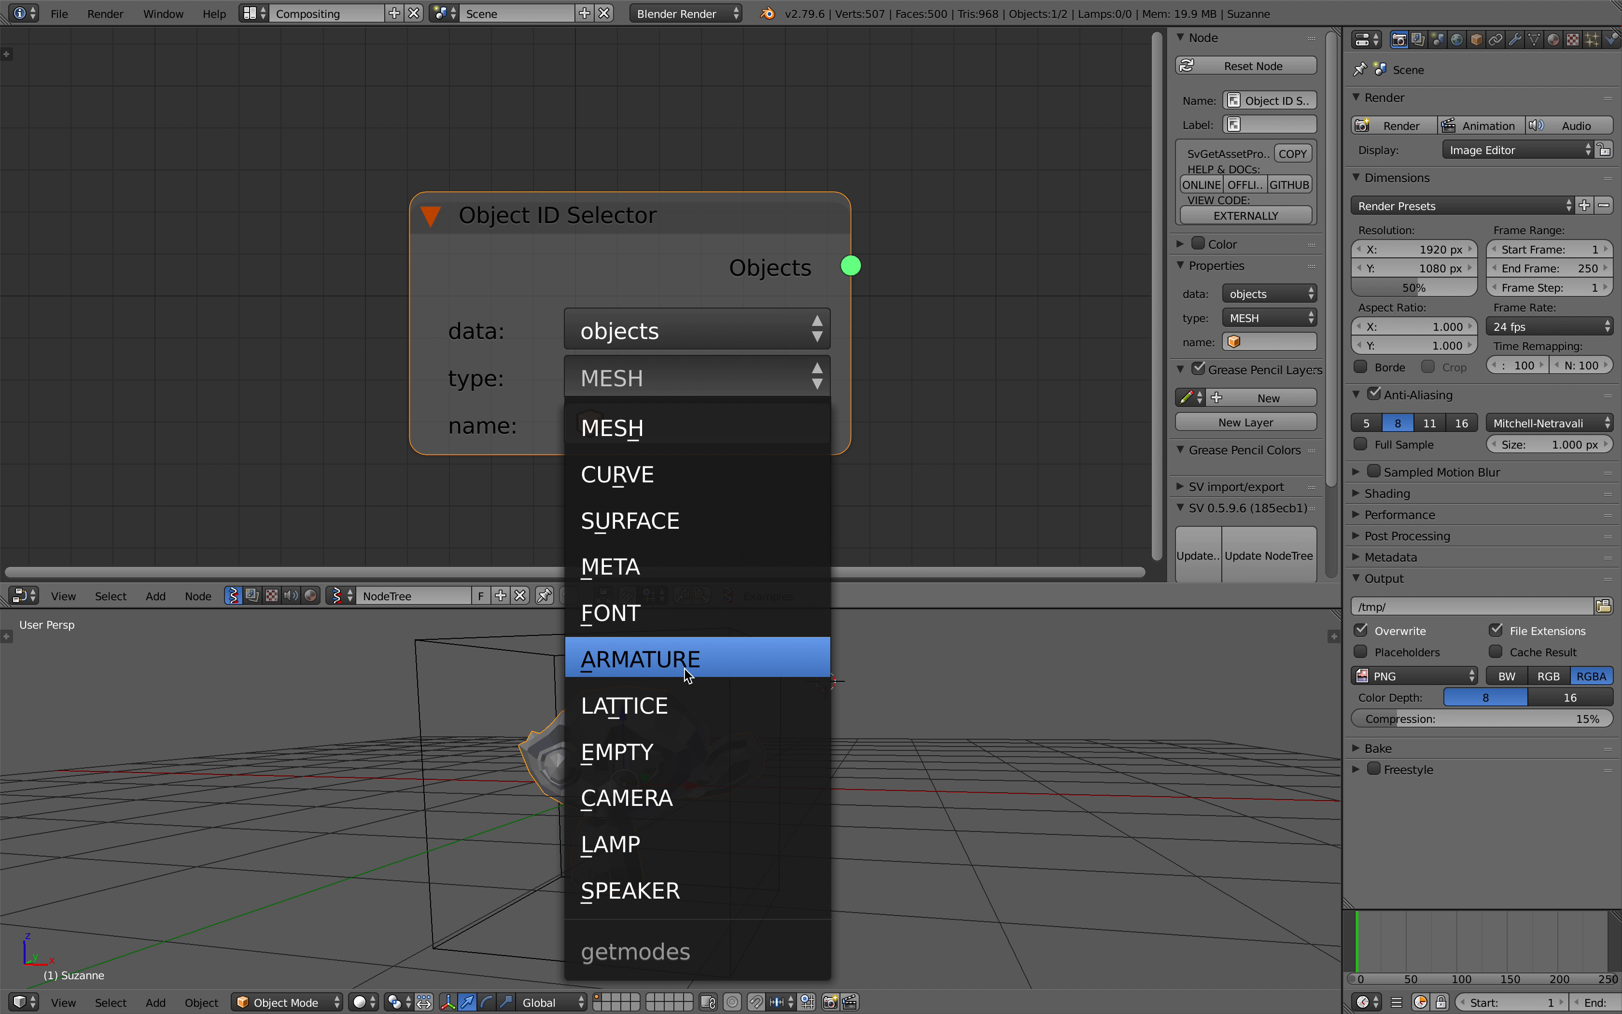
left_click(693, 704)
scroll(865, 391, "down", 2)
middle_click_drag(865, 391, 685, 369)
scroll(619, 258, "down", 4)
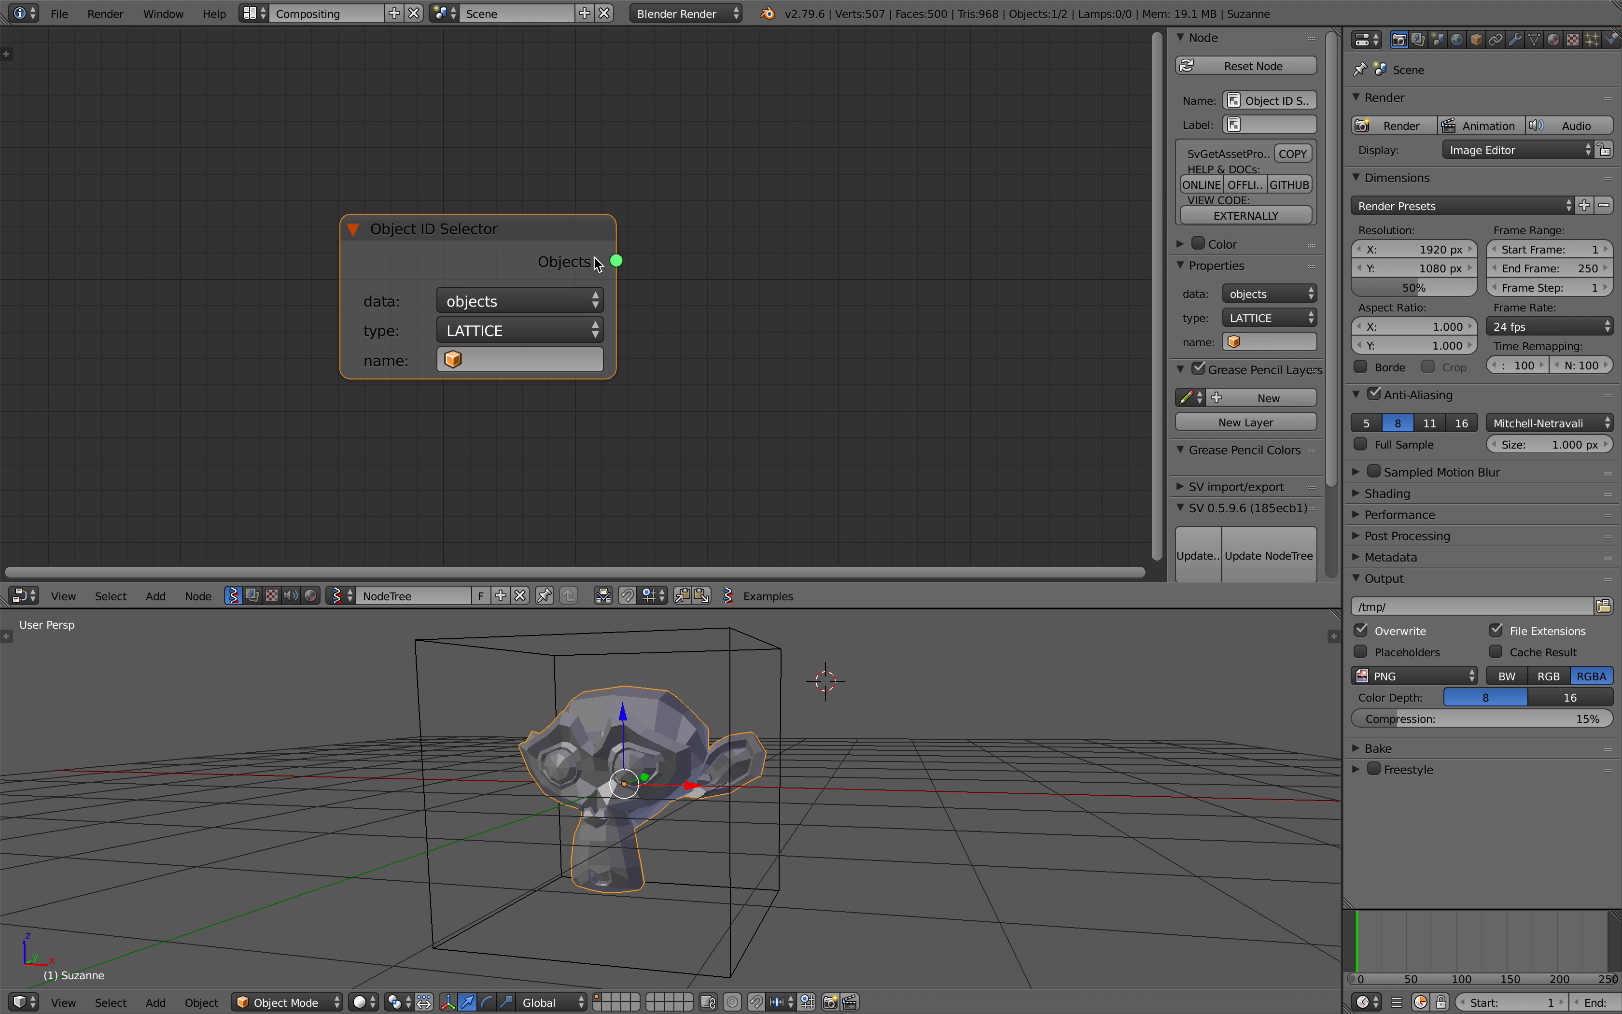
Save the file with the new node tree.
middle_click_drag(618, 258, 544, 262)
key("ctrl+s")
left_click(515, 264)
left_click_drag(543, 264, 606, 240)
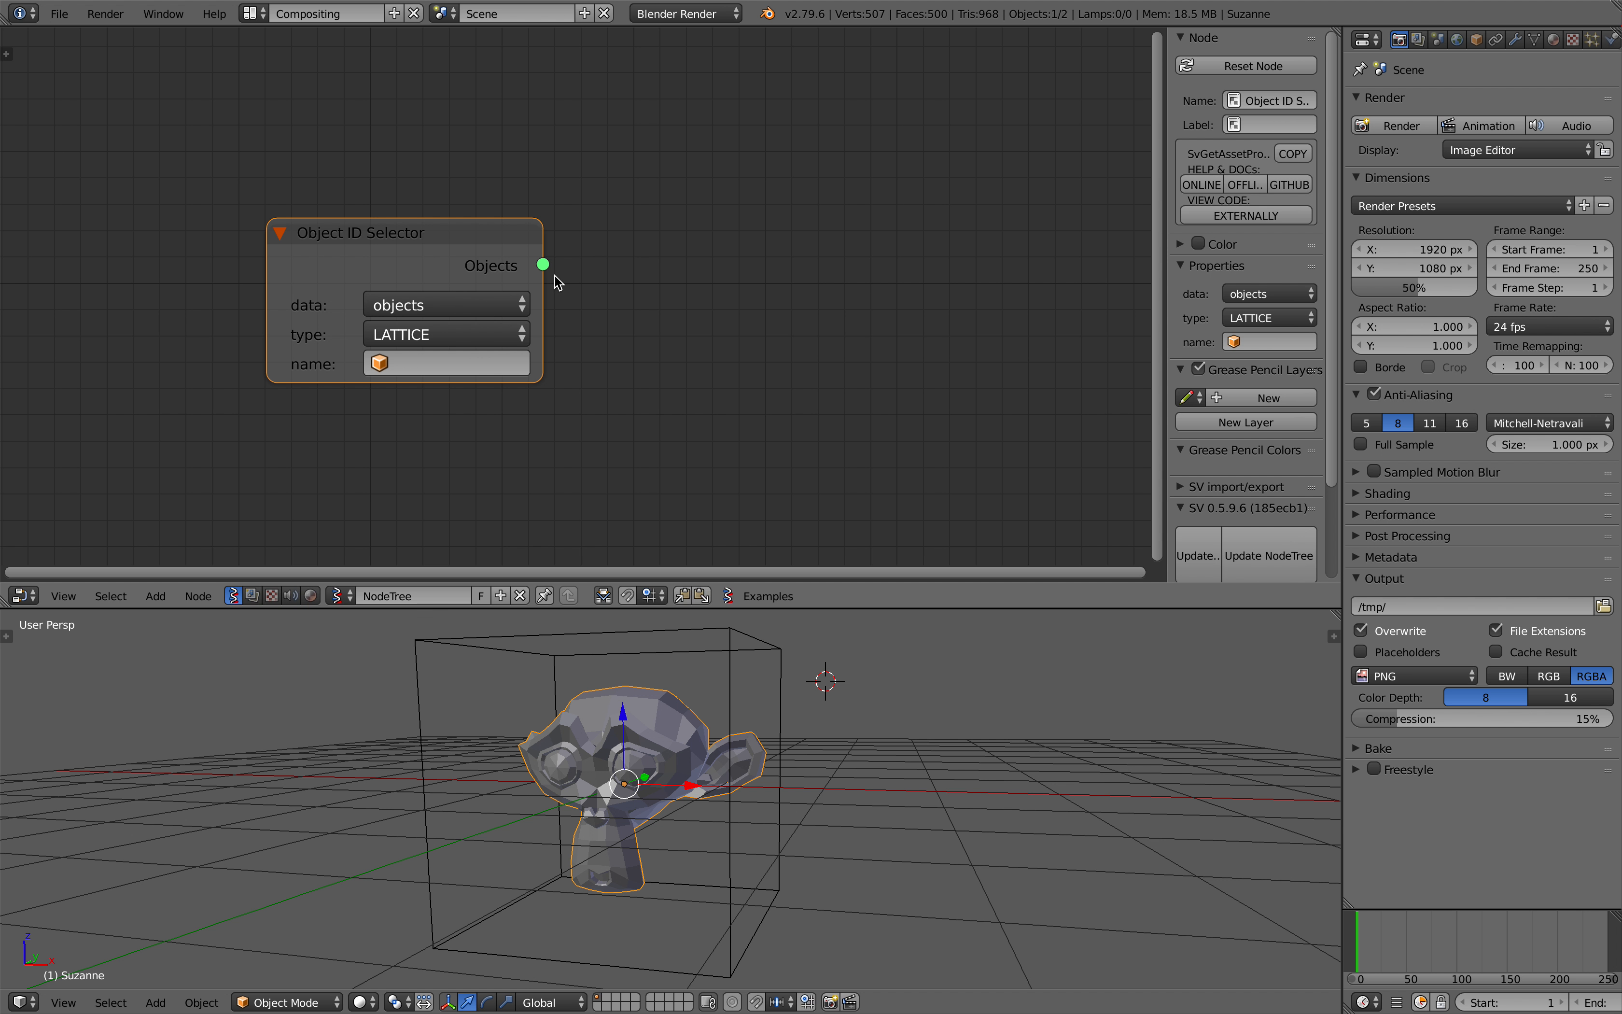
middle_click_drag(561, 280, 521, 254)
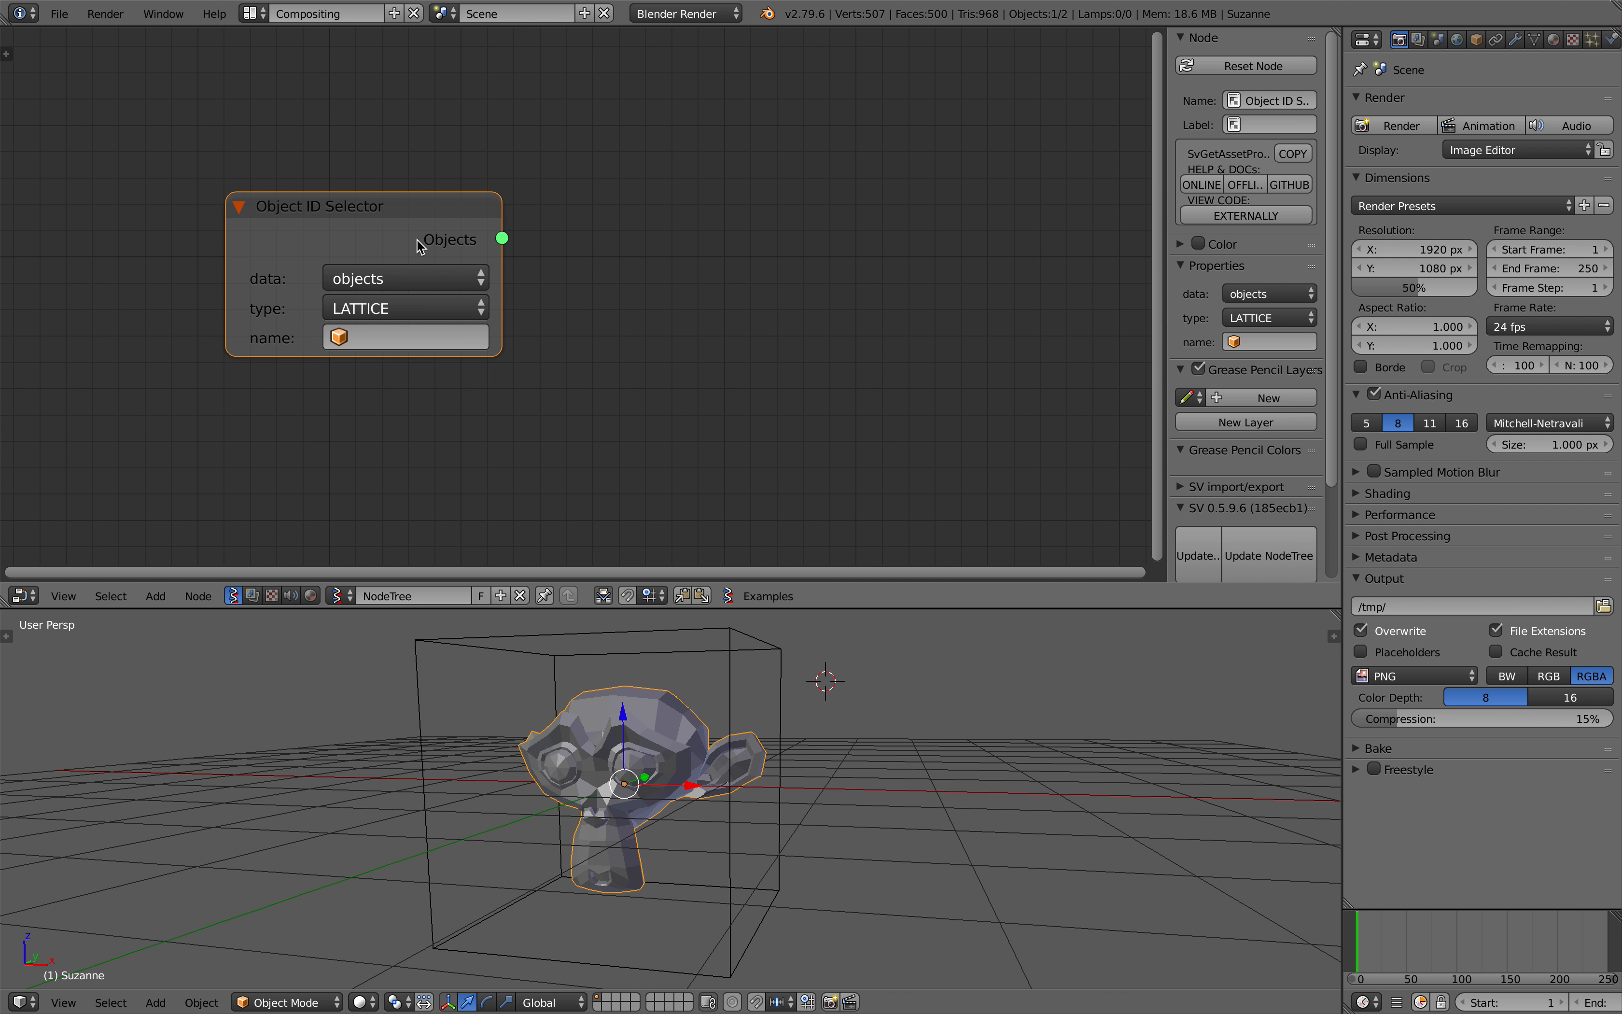
Open the recent file that contains the DeformMeHappy node tree.
left_click(59, 13)
mouse_move(135, 76)
left_click(340, 97)
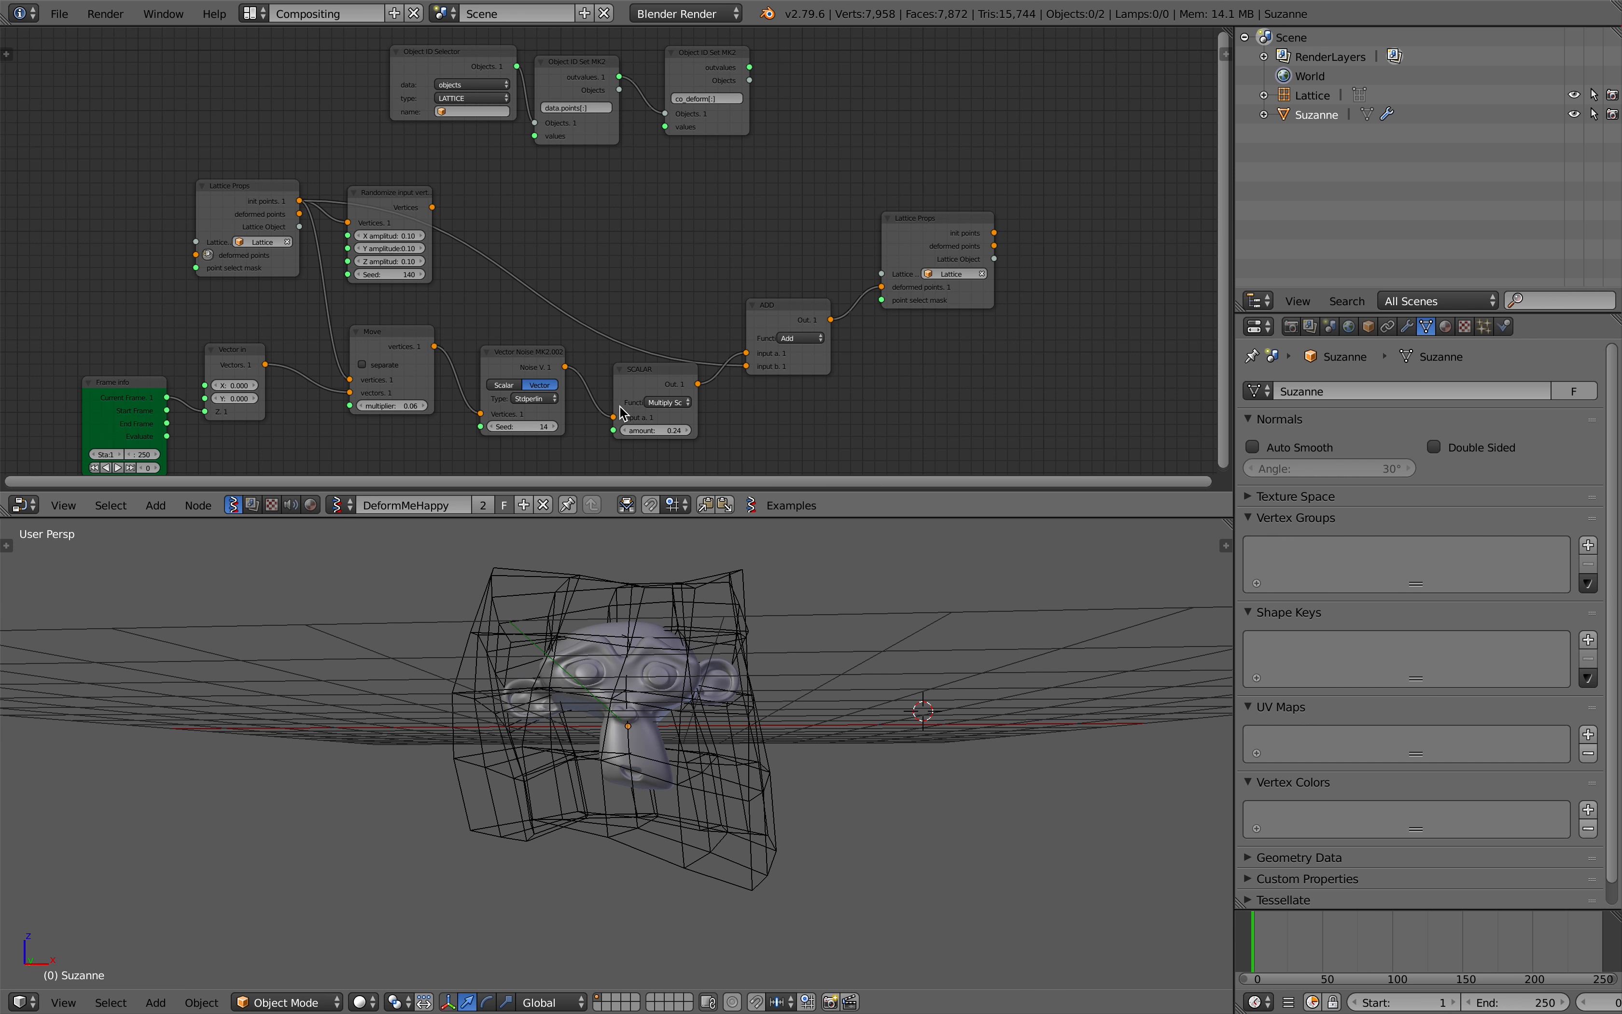
Examine the DeformMeHappy node tree at frame 100, including the Object ID Selector and the two Object ID Set MK2 nodes.
left_click(1287, 946)
left_click_drag(1287, 947, 1393, 947)
scroll(713, 460, "up", 3)
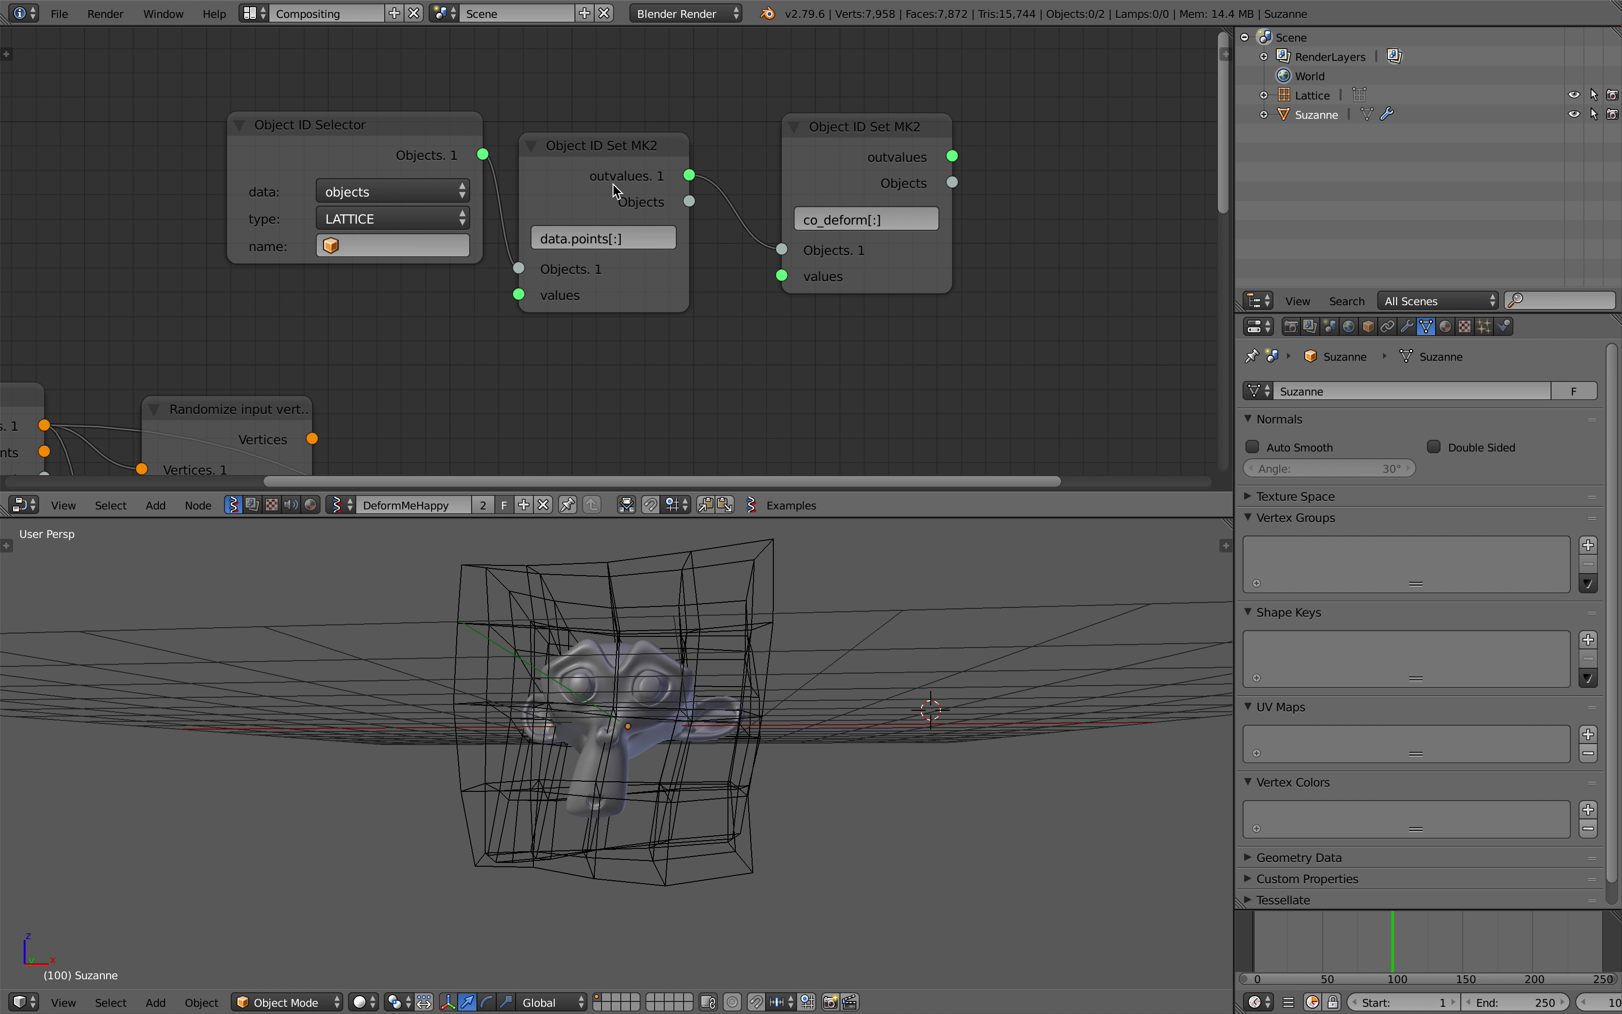
left_click(599, 197)
scroll(603, 198, "up", 3)
left_click_drag(612, 200, 634, 164)
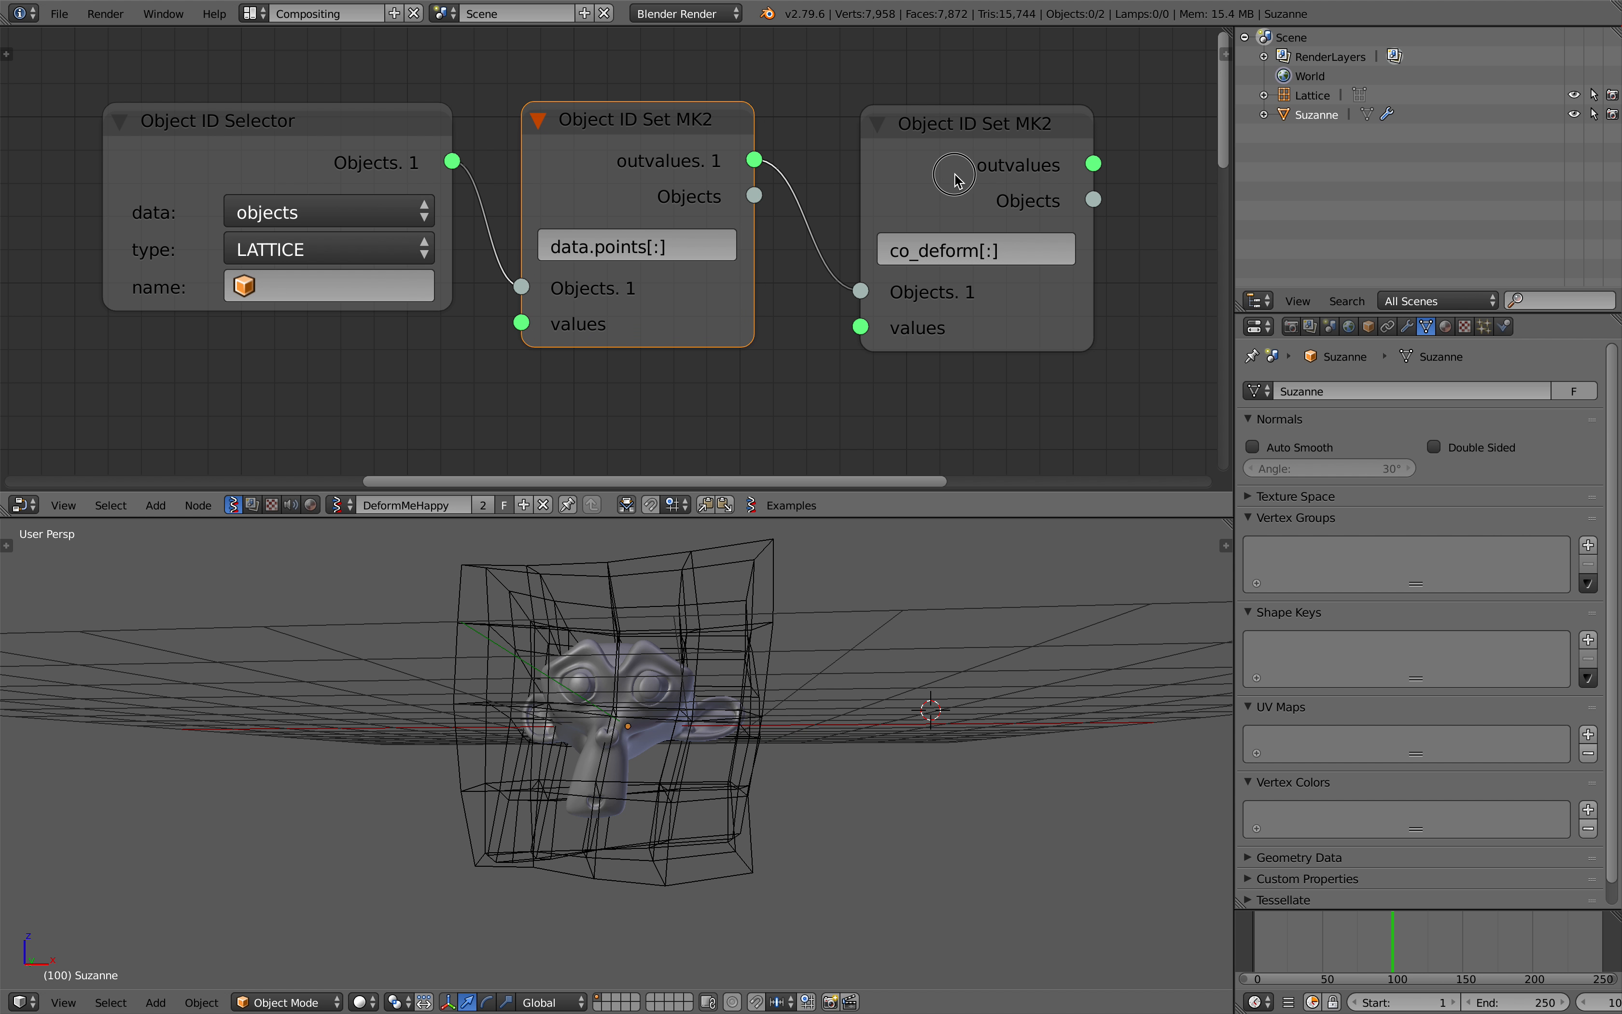
left_click_drag(958, 176, 972, 164)
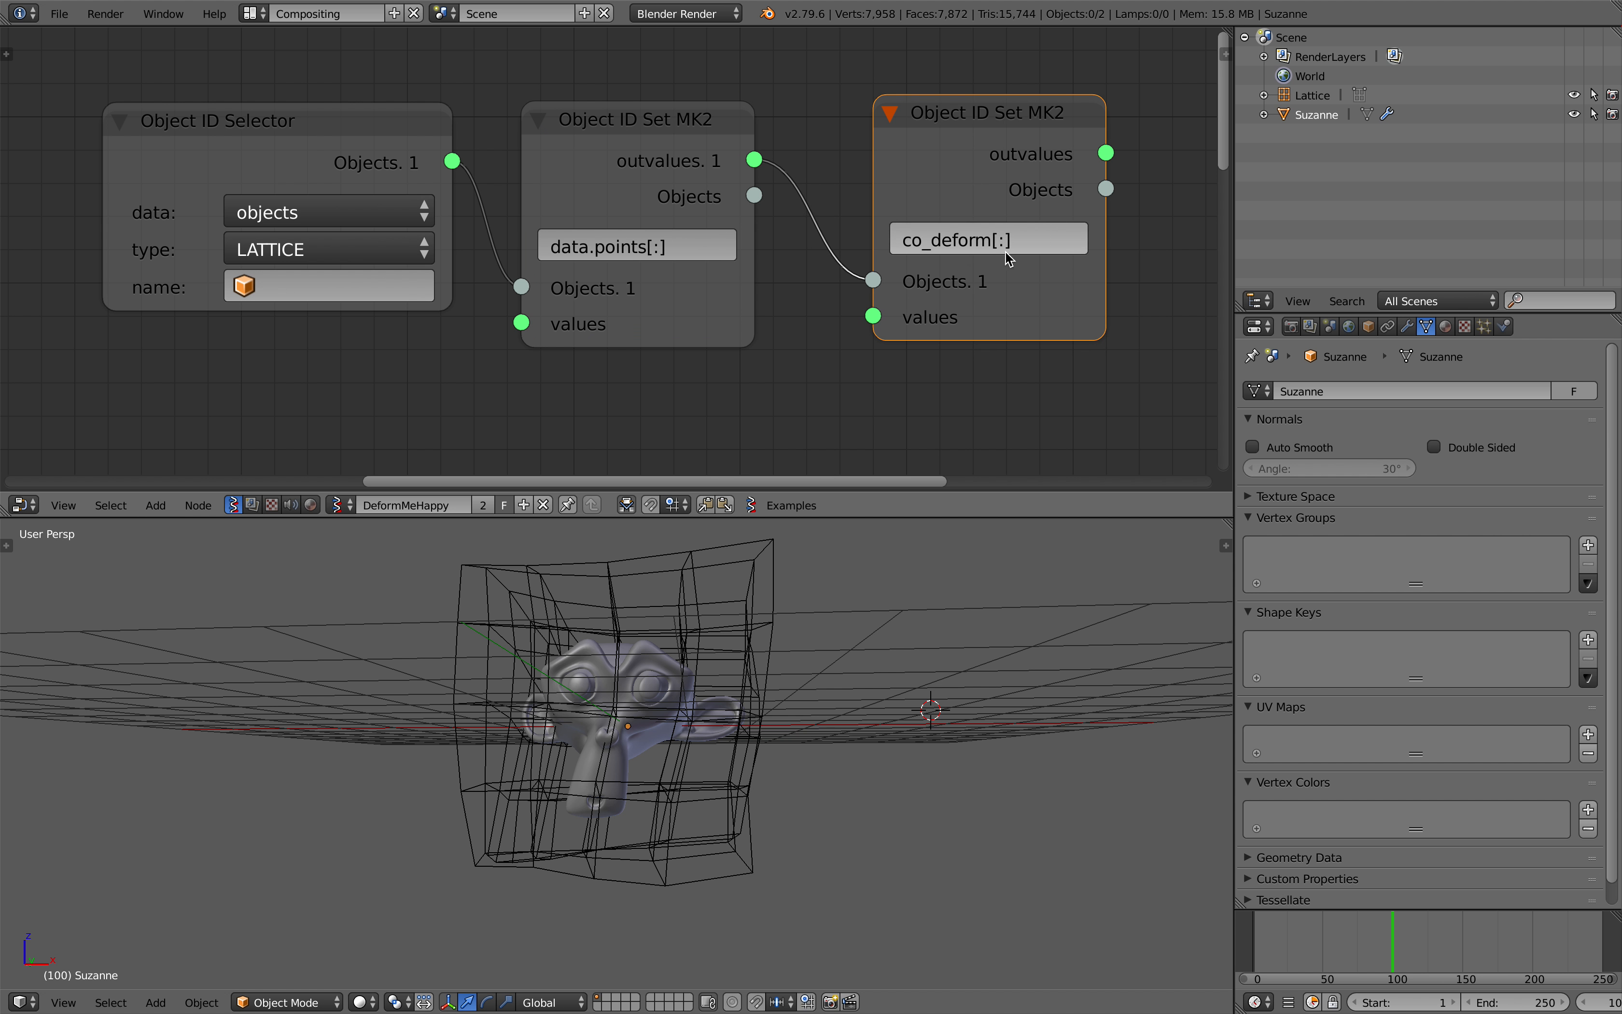
scroll(1009, 258, "down", 2)
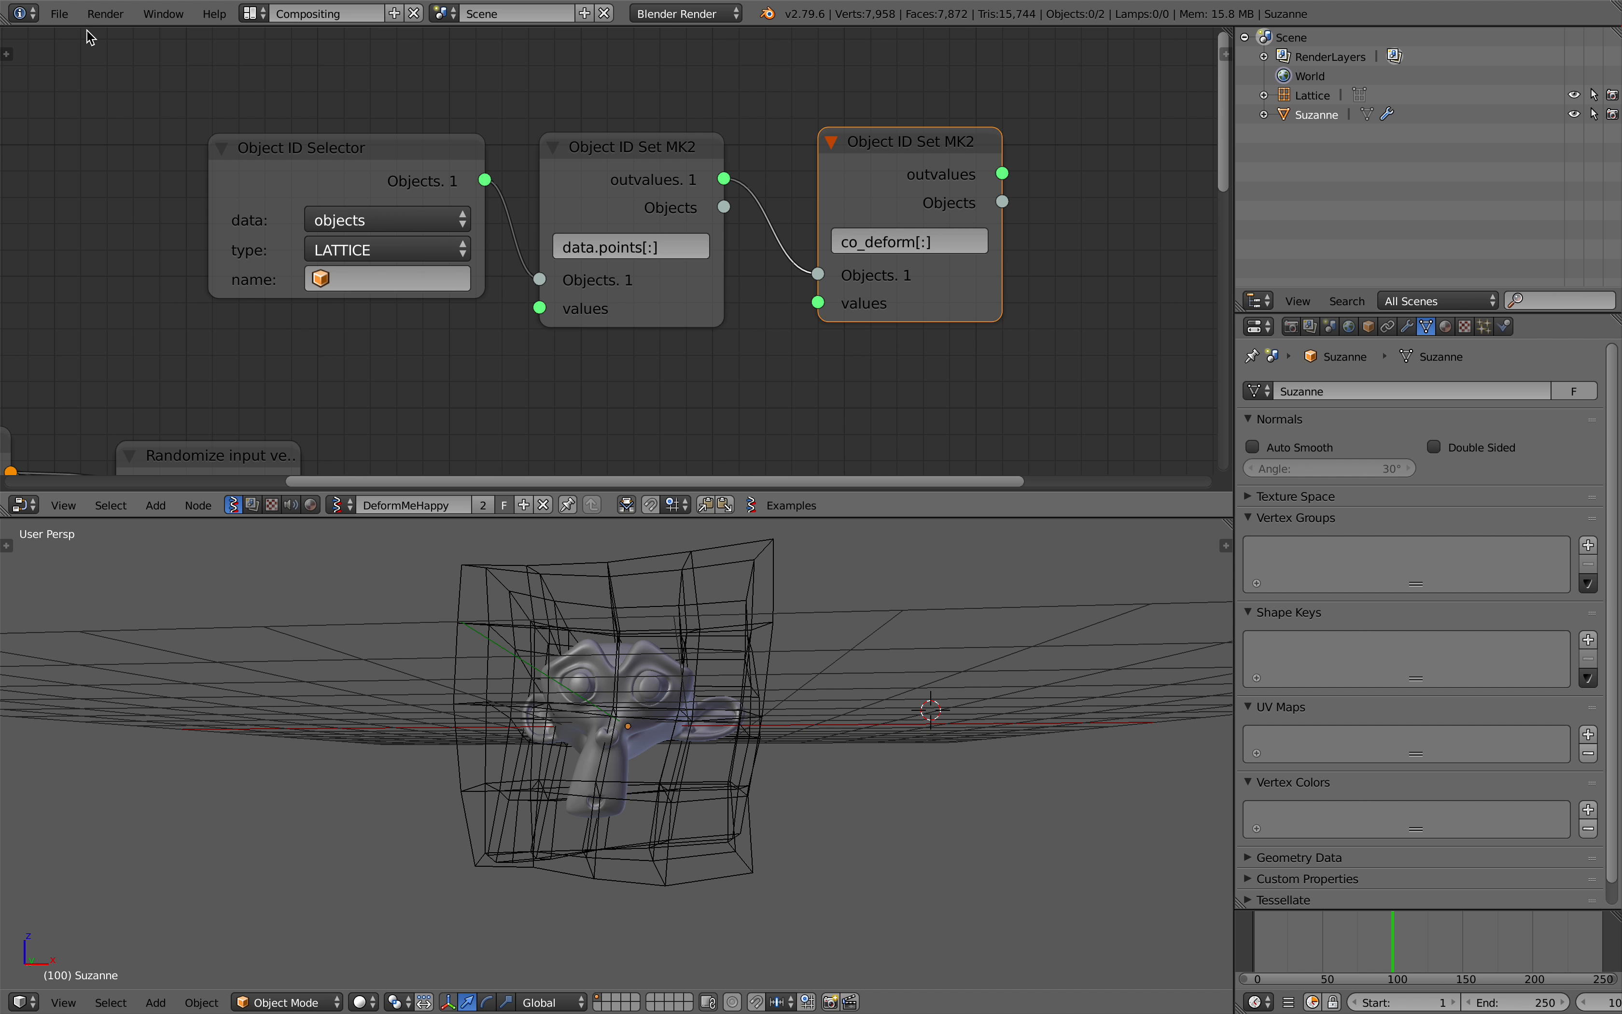
Return to the recent file sv_lattice_001.blend with the new node tree and save it.
left_click(60, 15)
mouse_move(107, 75)
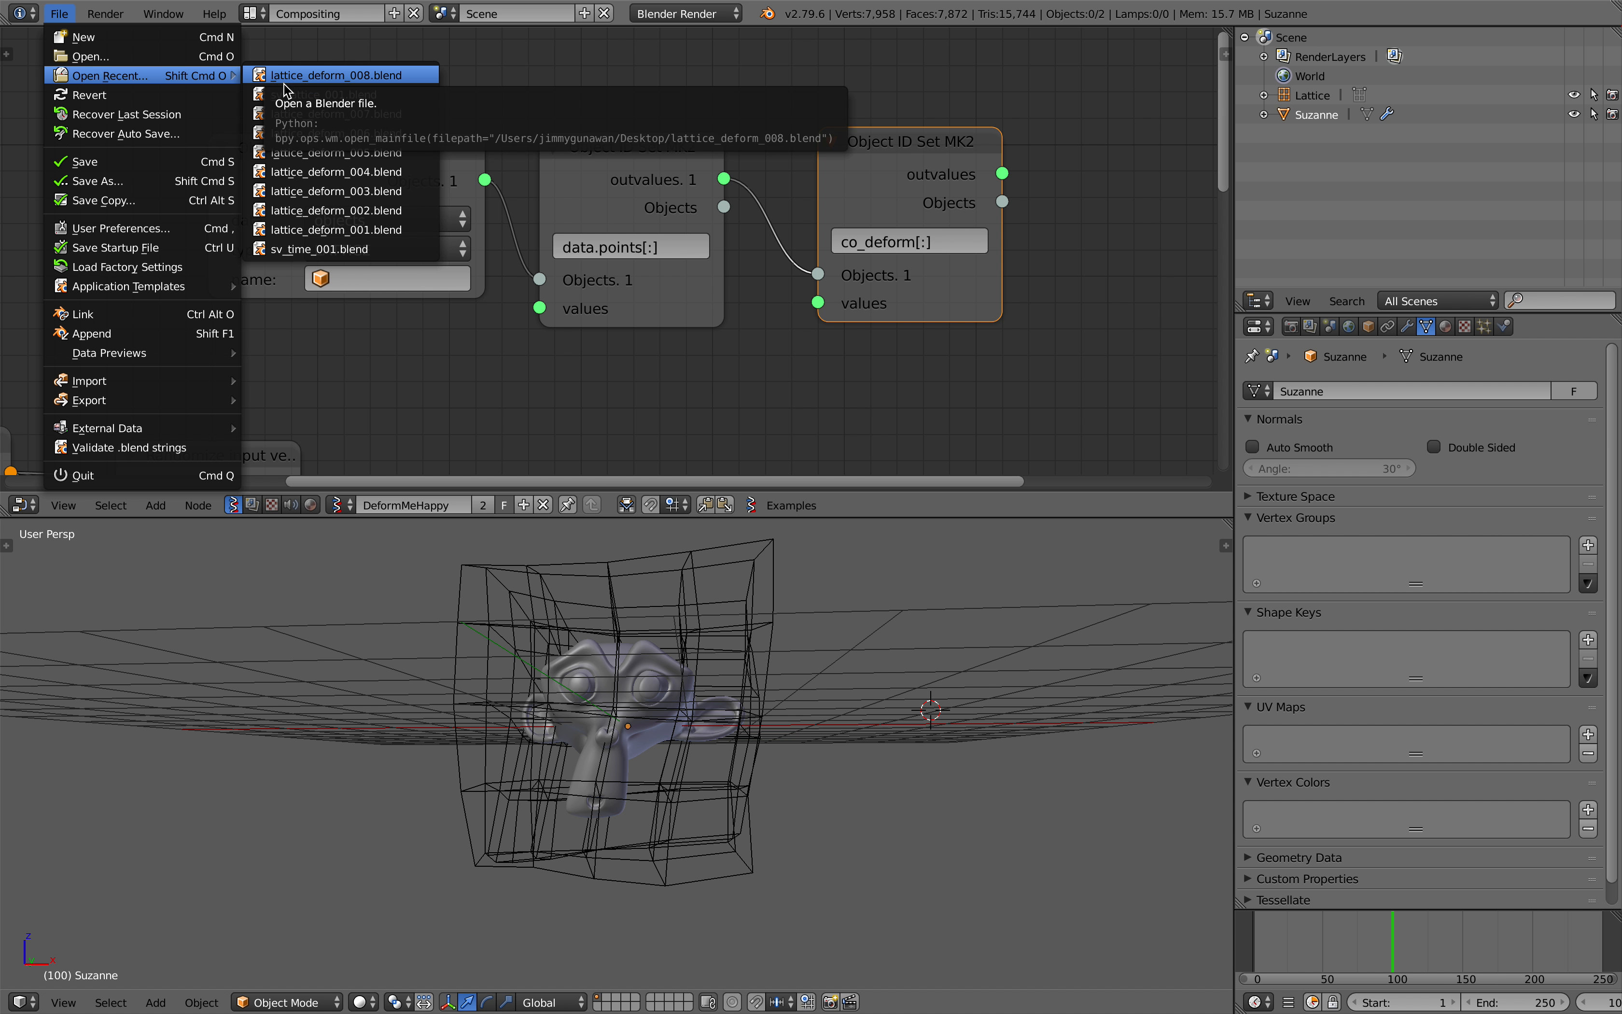
left_click(288, 94)
key("super+s")
Add a Lattice Props node beside the Object ID Selector node and widen it.
key("shift+a")
left_click(671, 253)
type("latti")
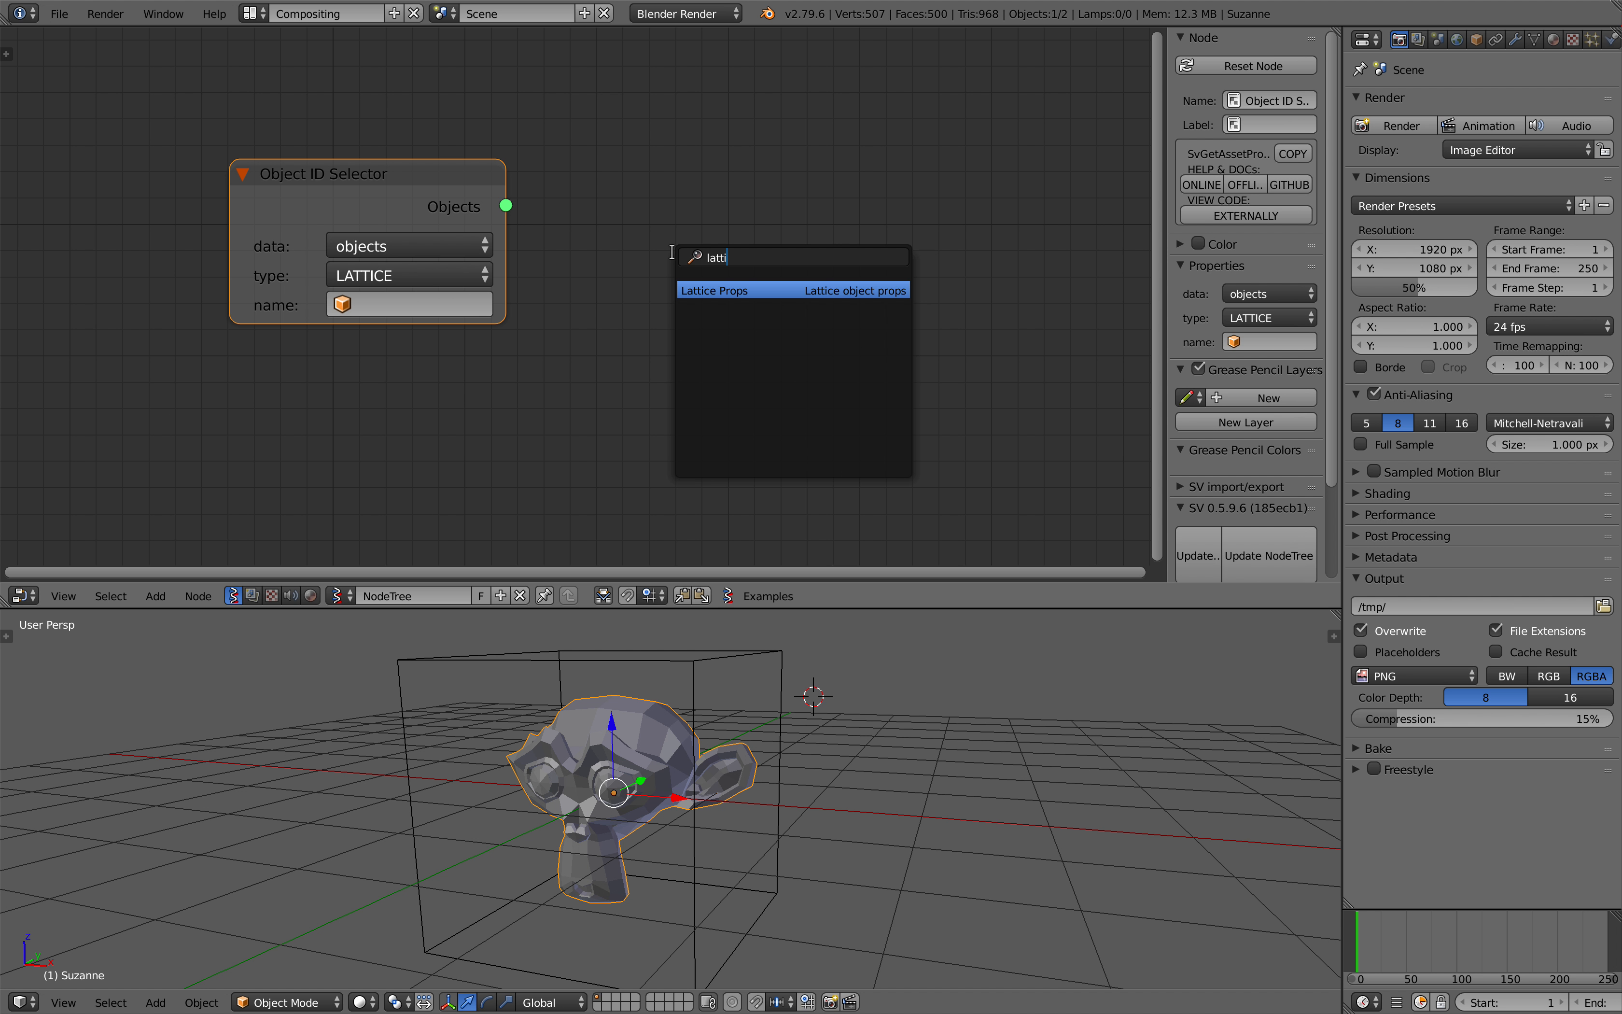
left_click(743, 290)
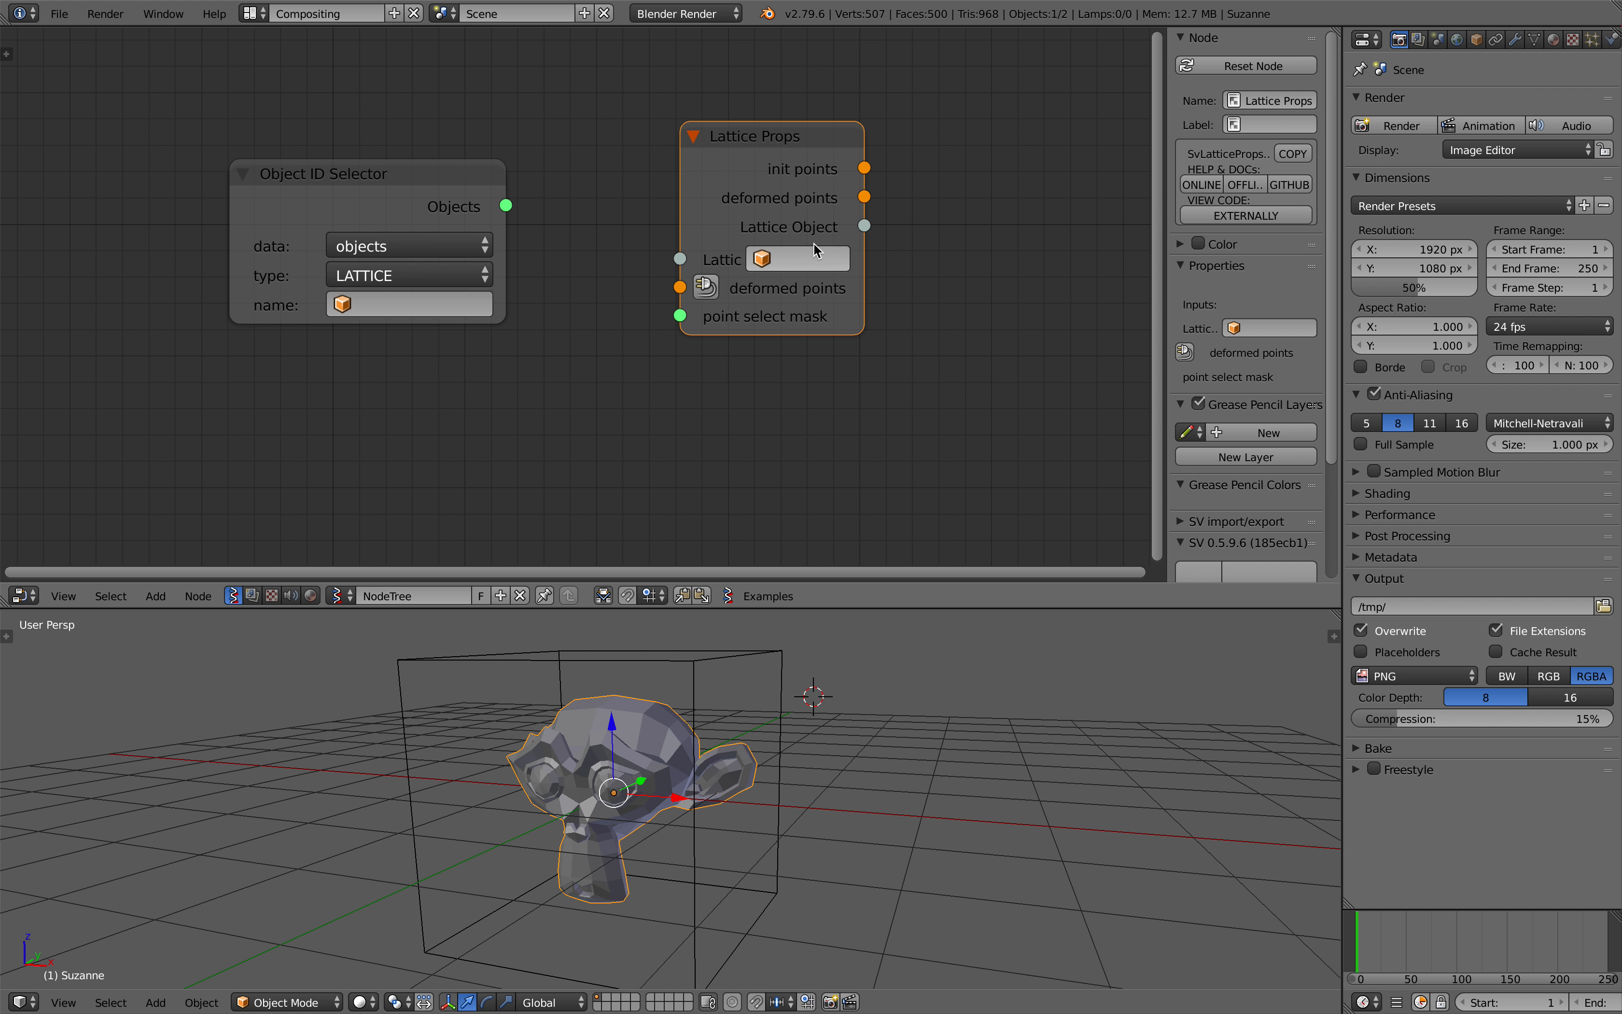
left_click(898, 307)
left_click_drag(875, 293, 1004, 285)
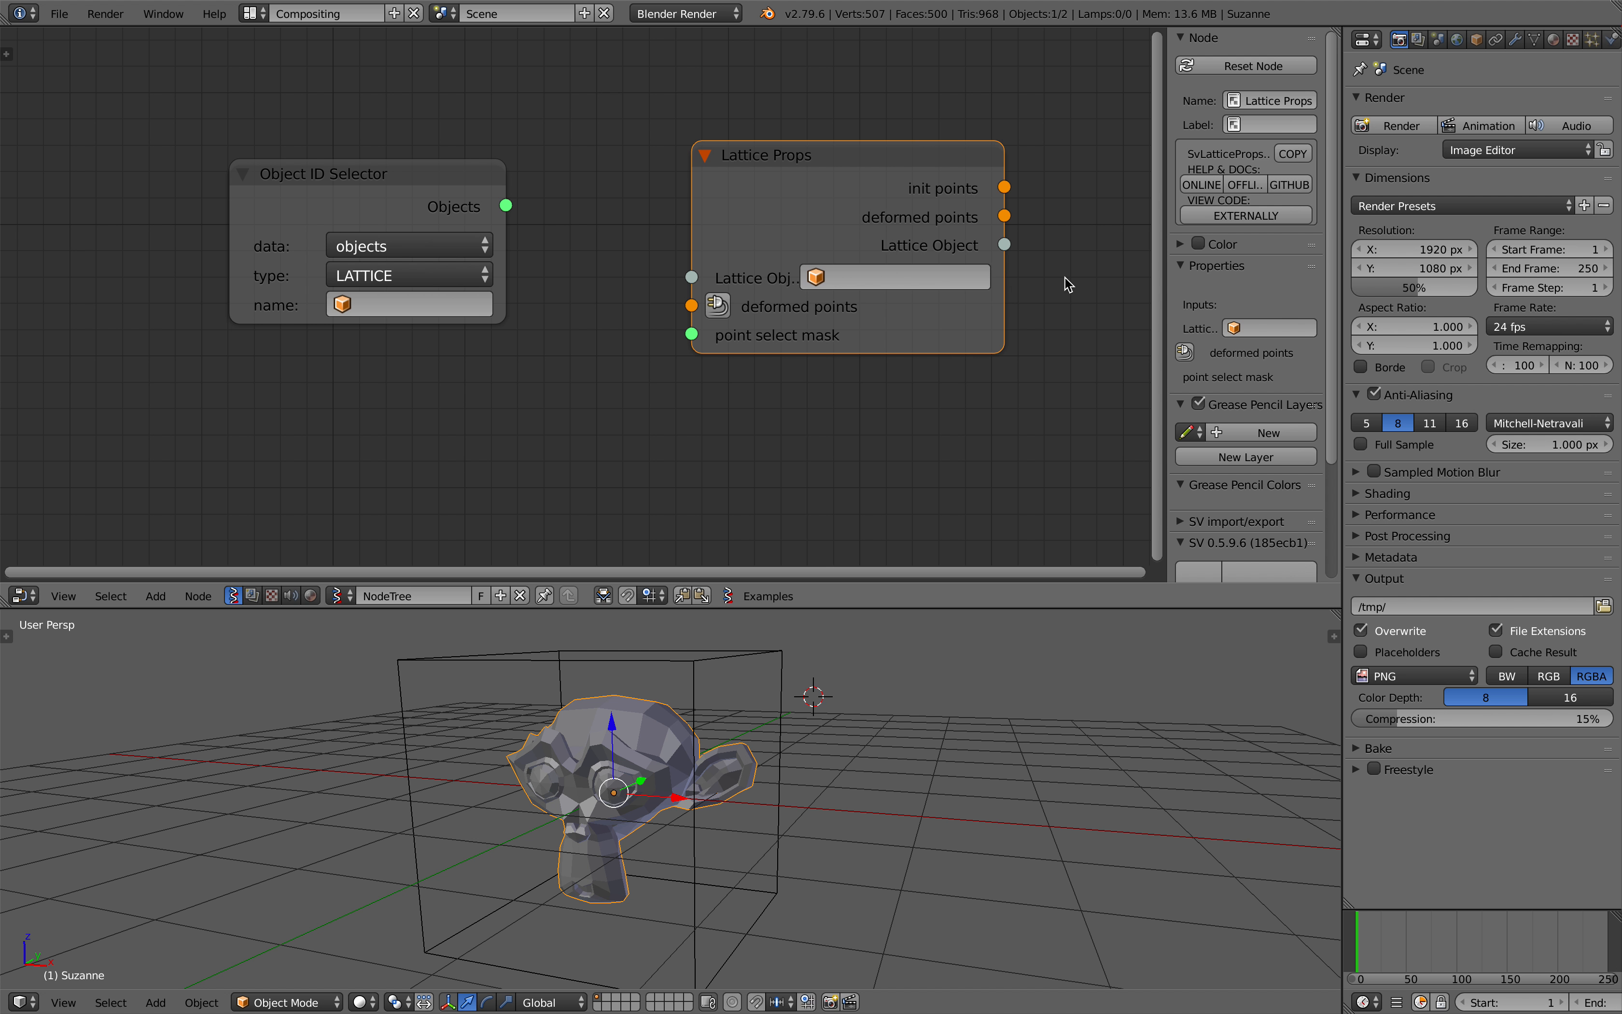
Hide the node editor's properties sidebar and move the Object ID Selector and Lattice Props nodes further apart.
key("n")
scroll(844, 381, "down", 1)
middle_click_drag(843, 381, 847, 333)
left_click_drag(487, 152, 309, 140)
left_click_drag(843, 190, 908, 209)
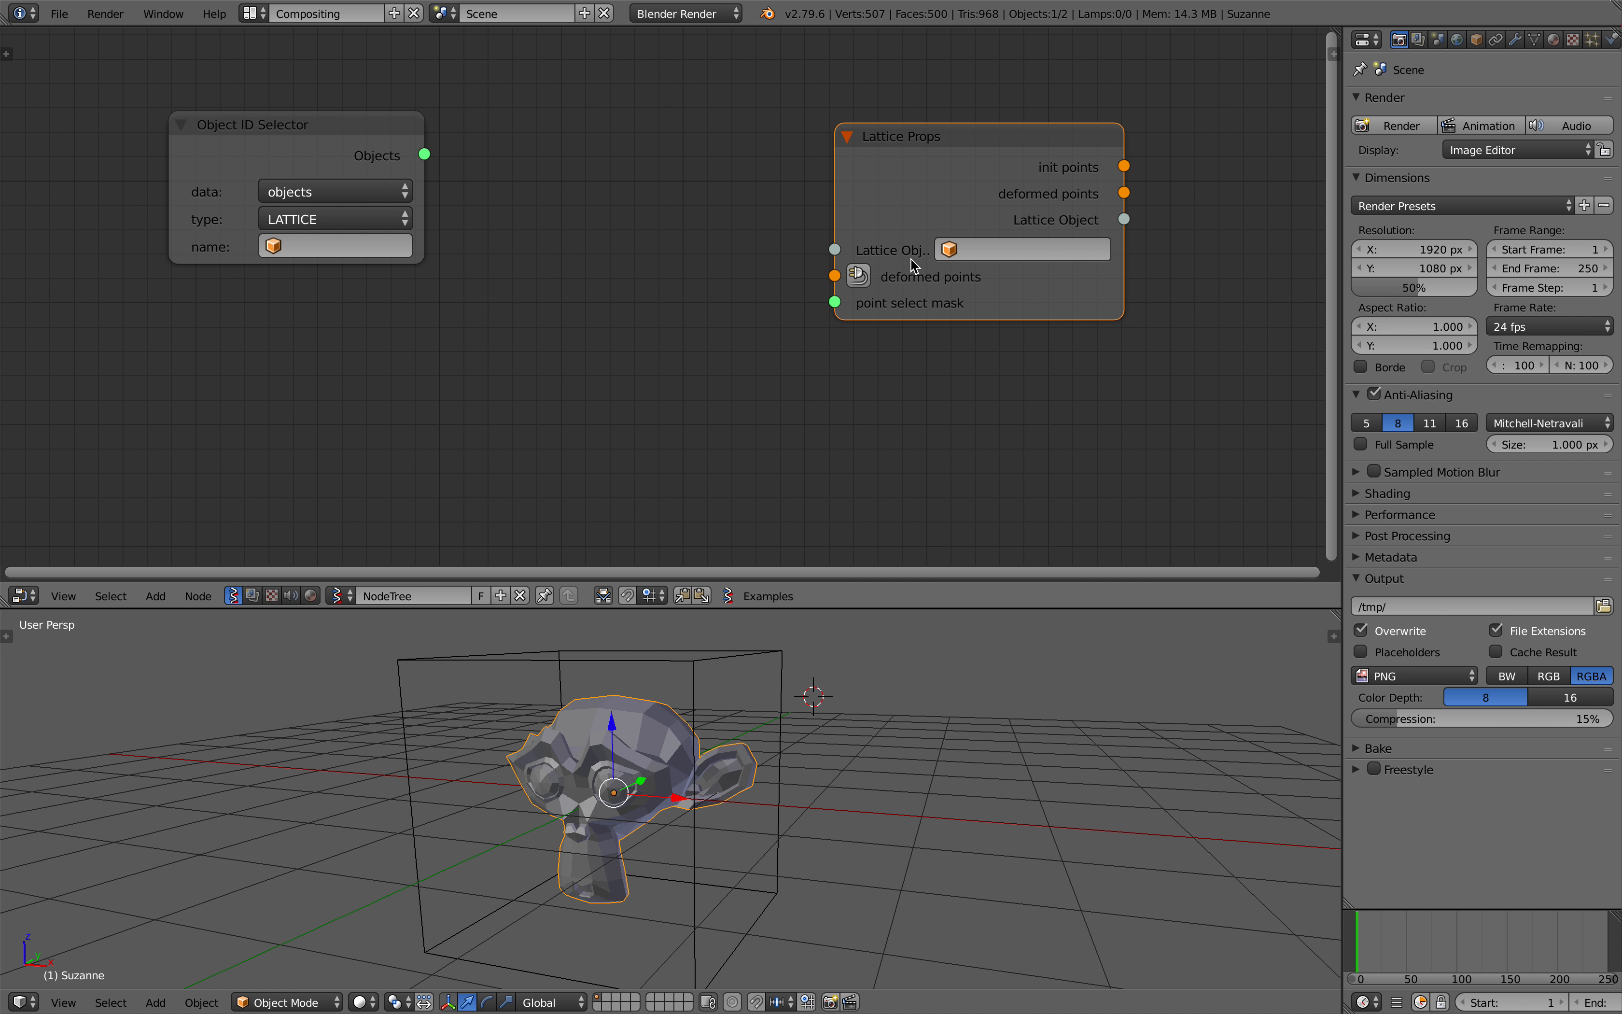
Feed a new Vector in node into the deformed points of Lattice Props and set its lattice object to Lattice.
left_click(867, 283)
left_click_drag(620, 177, 662, 224)
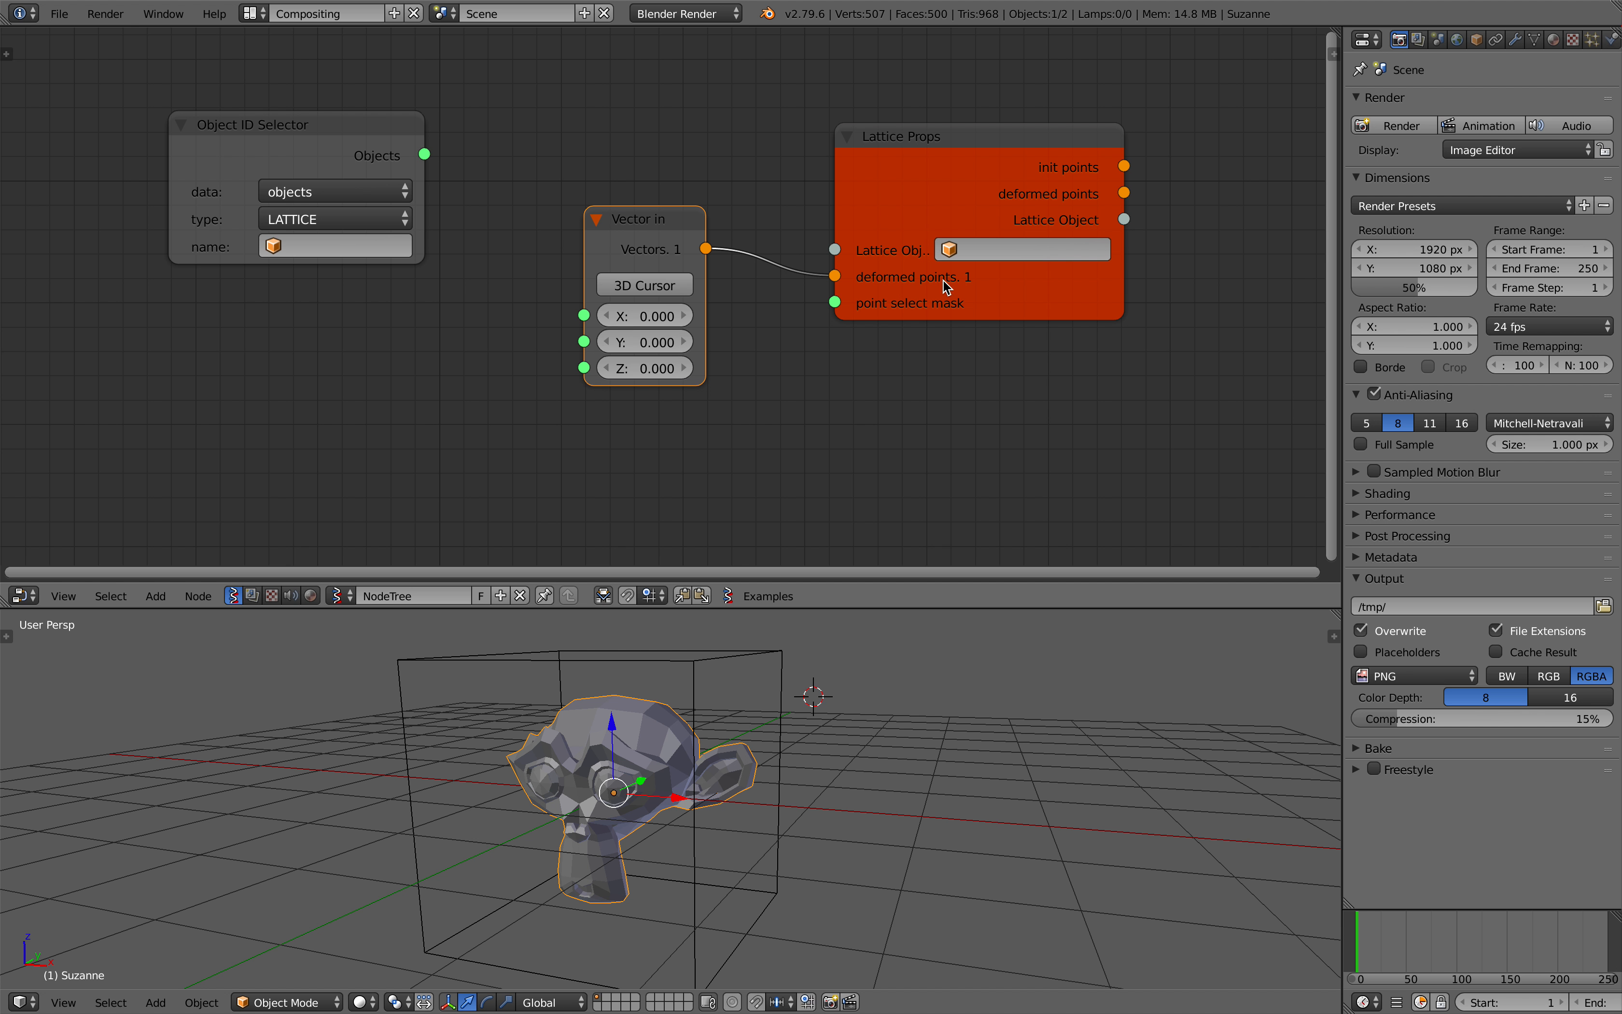
left_click(969, 251)
left_click(984, 281)
Delete the Object ID Selector node and save the file.
left_click(386, 136)
key("x")
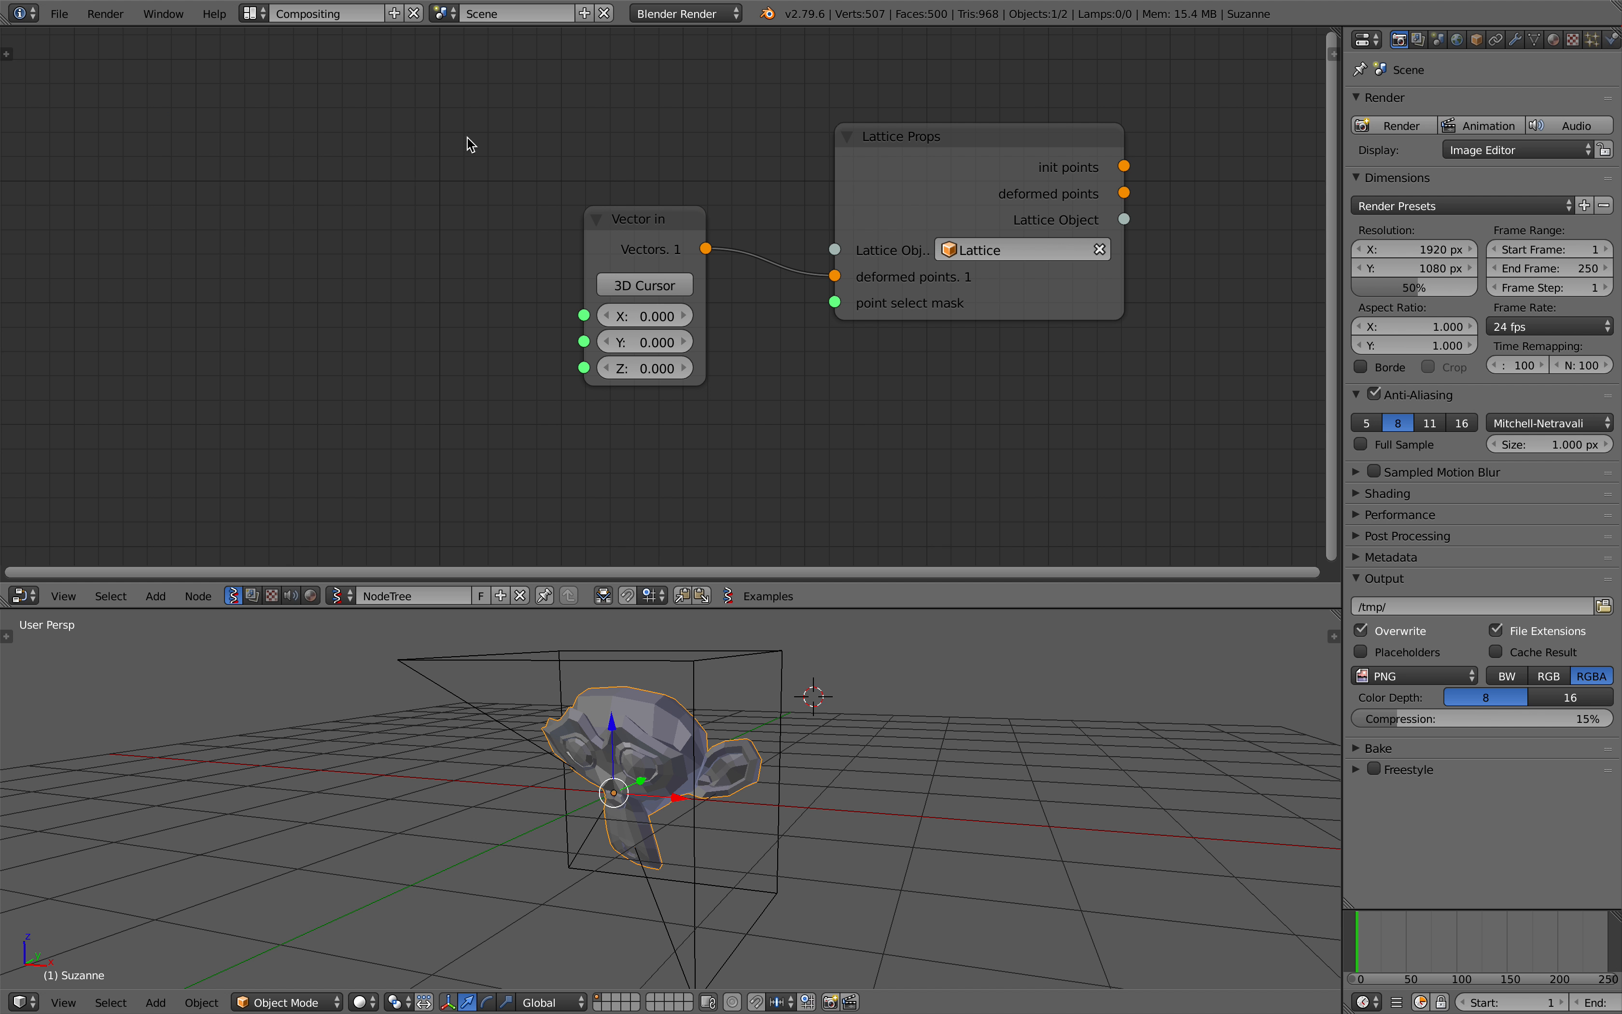
scroll(426, 138, "down", 1)
key("ctrl+s")
left_click(644, 170)
Set the Vector in node to X -1.140, Y 0.060 and Z -0.780, and move it away from Lattice Props.
left_click_drag(611, 324, 577, 372)
left_click_drag(620, 349, 697, 349)
left_click_drag(618, 254, 550, 241)
scroll(550, 241, "down", 1)
middle_click_drag(551, 241, 510, 153)
key("ctrl+s")
left_click(496, 156)
left_click_drag(519, 183, 393, 175)
Add a List Input node between the Vector in and Lattice Props nodes.
key("alt+space")
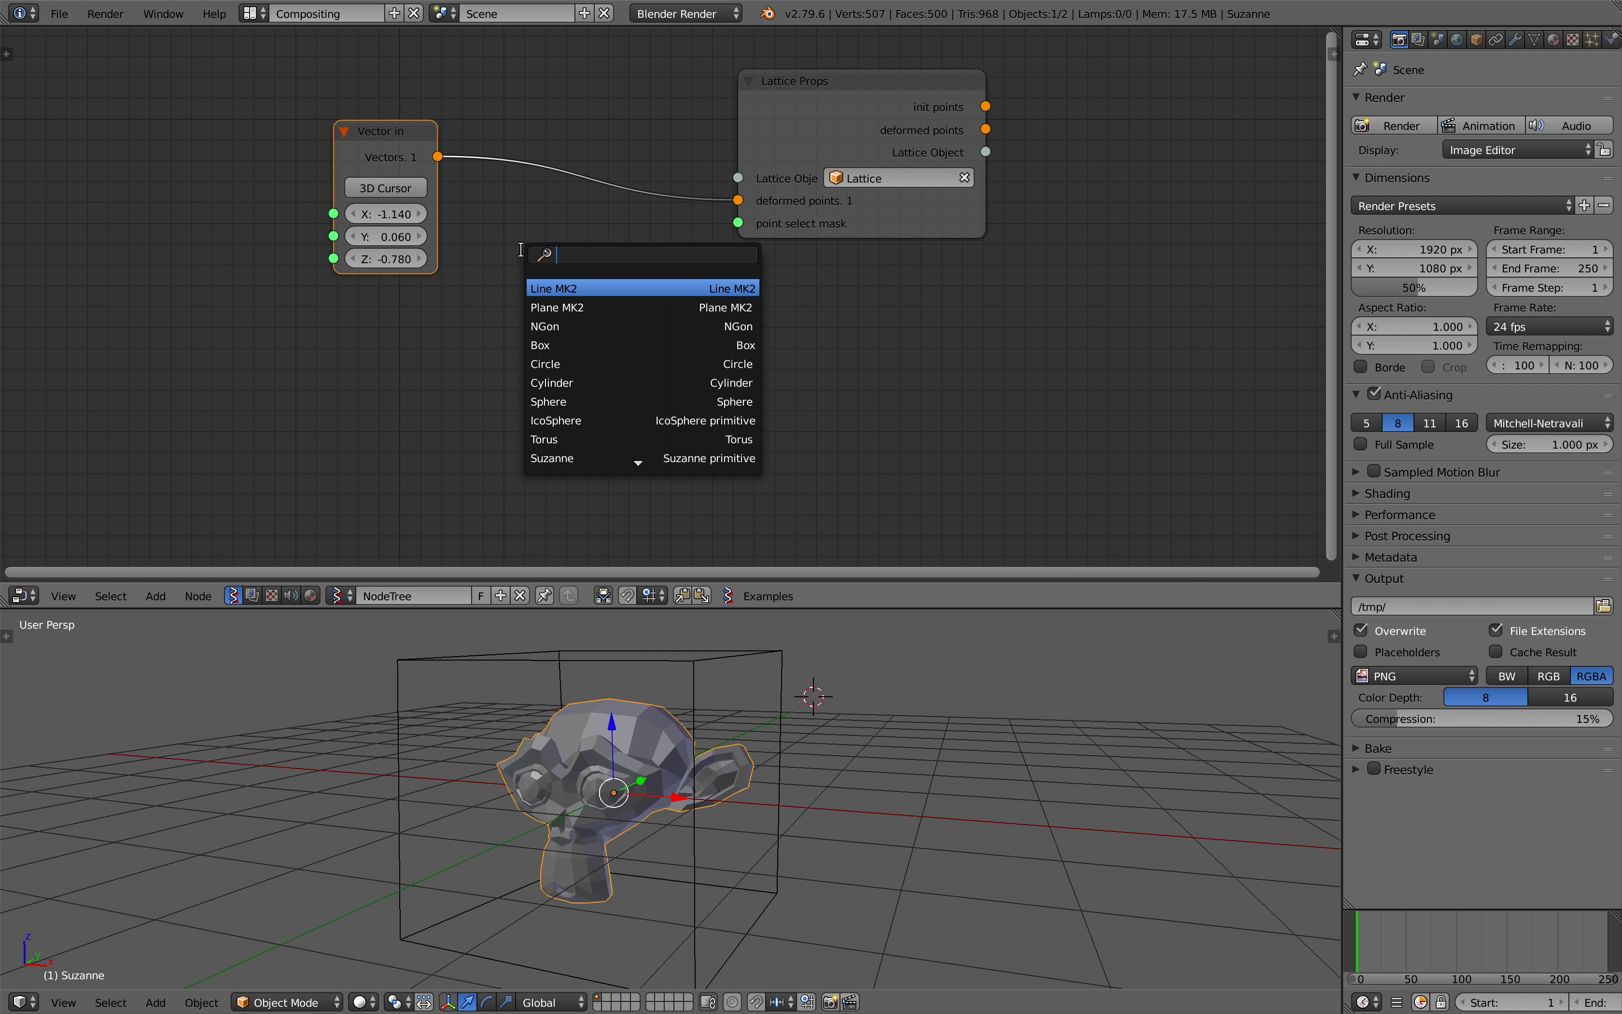
type("list i")
key("Down")
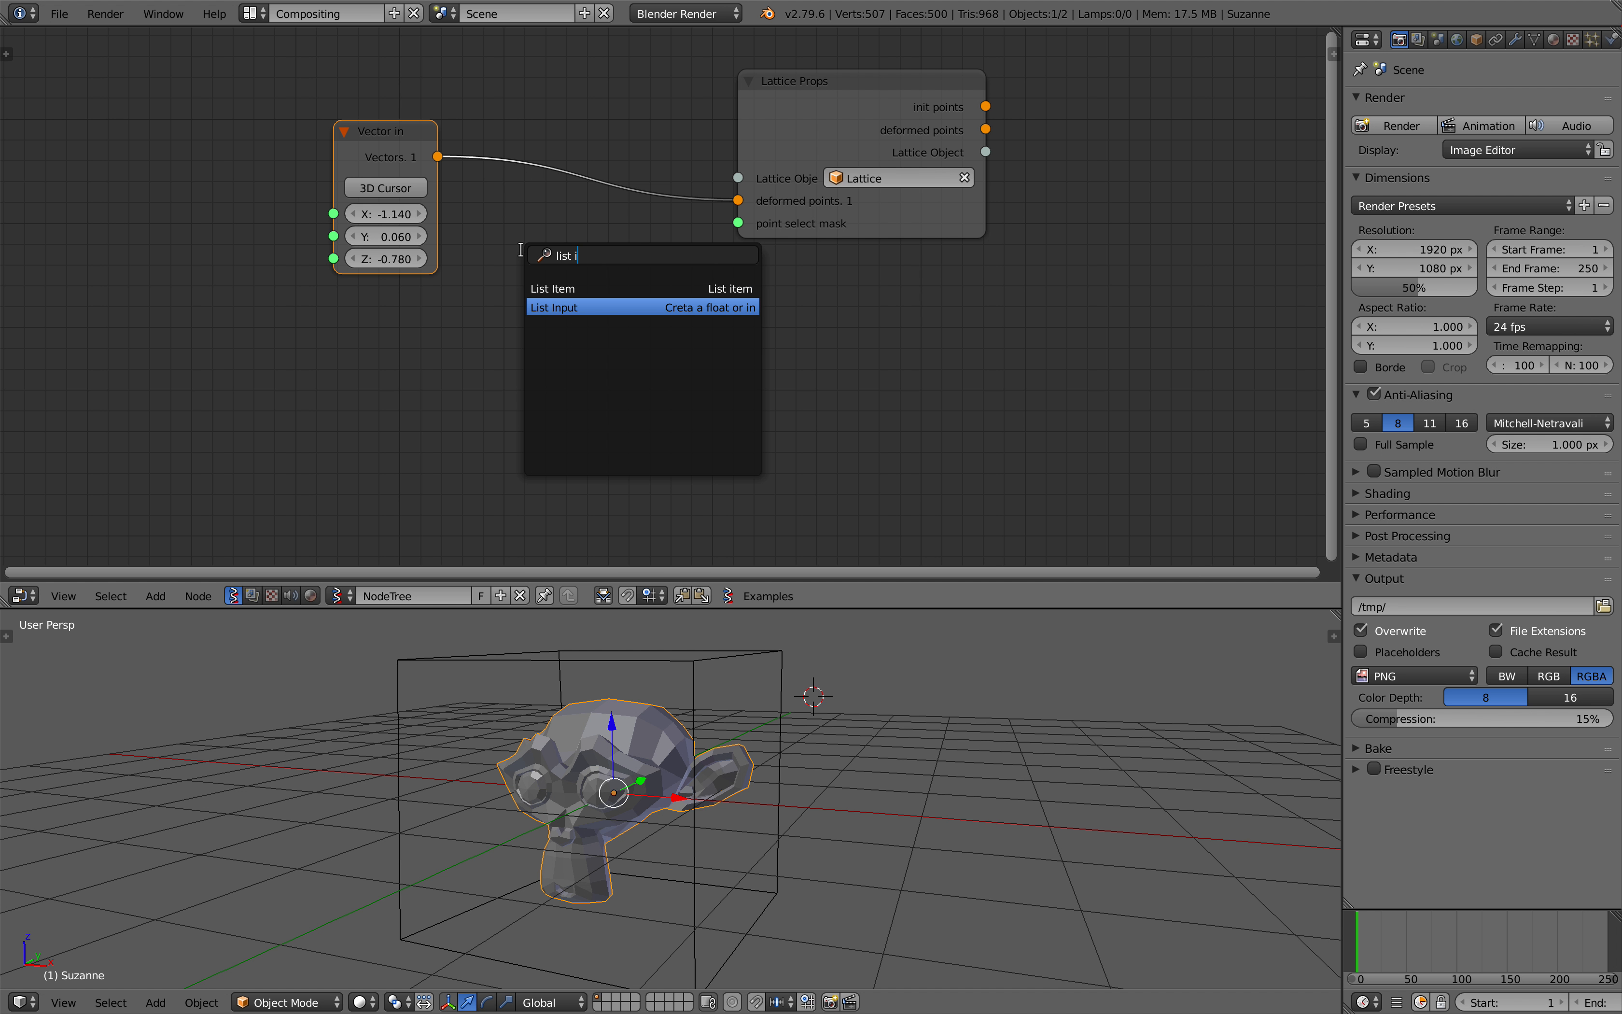
key("Return")
left_click(530, 181)
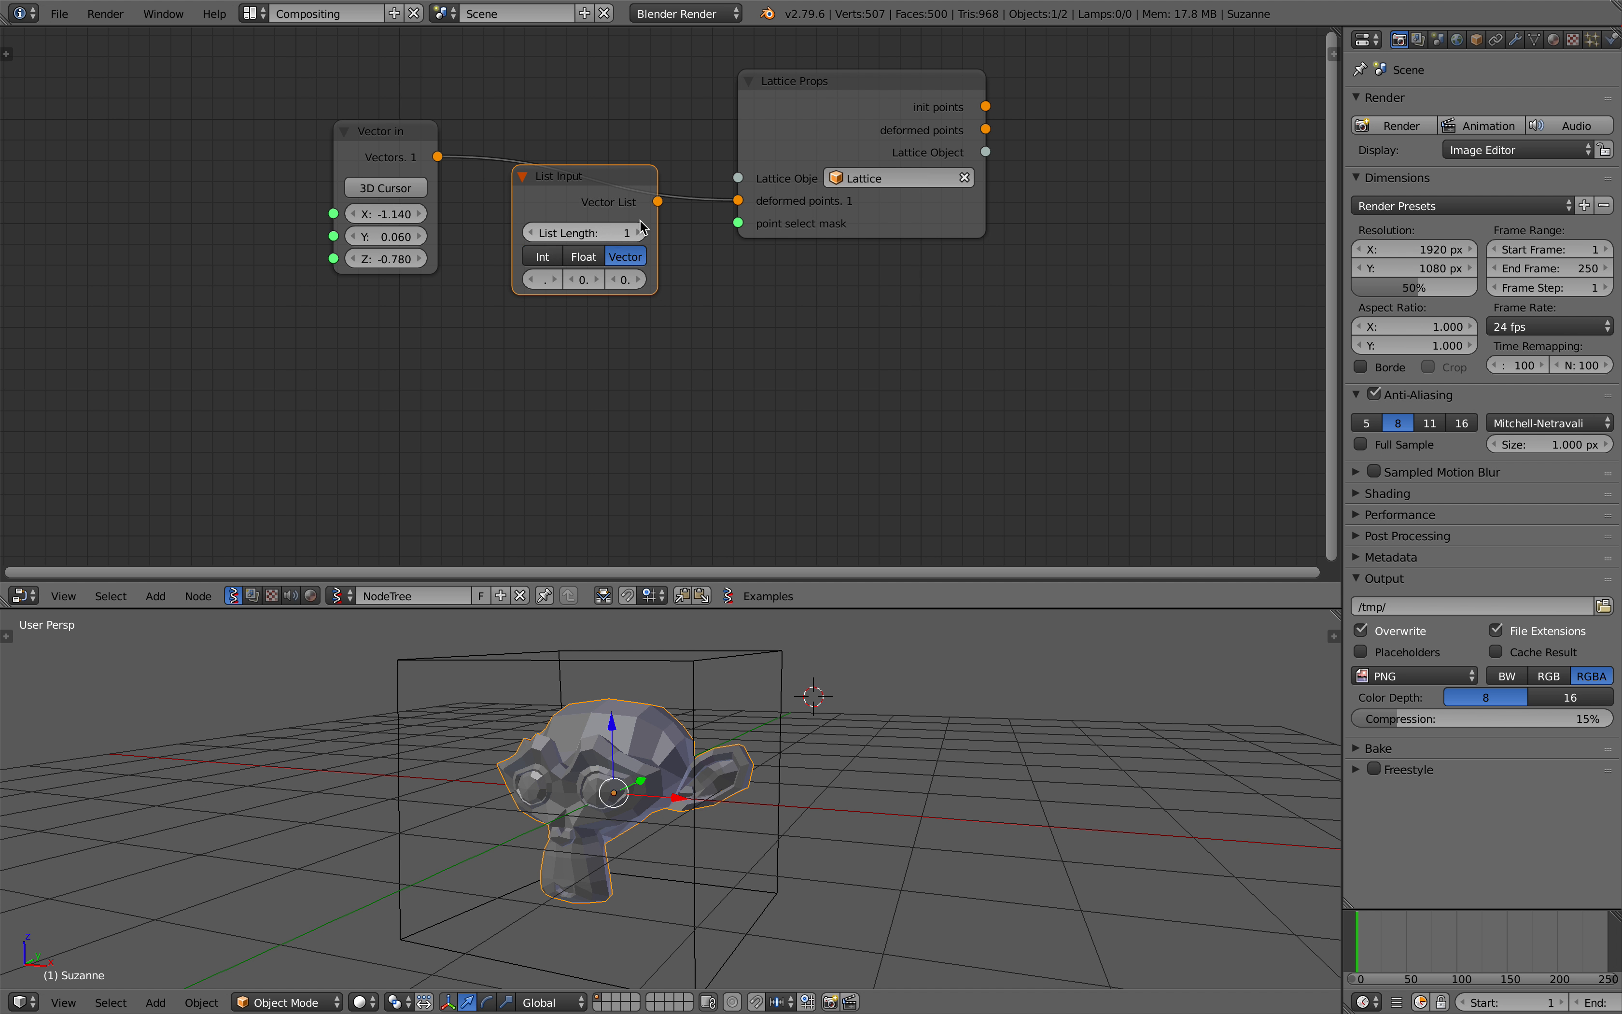
Replace the Vector in node with the widened List Input node, linking its Vector List to Lattice Props' deformed points.
left_click_drag(514, 207, 457, 206)
left_click(395, 140)
key("x")
middle_click_drag(697, 637, 633, 724)
scroll(718, 678, "down", 1)
left_click_drag(586, 208, 590, 205)
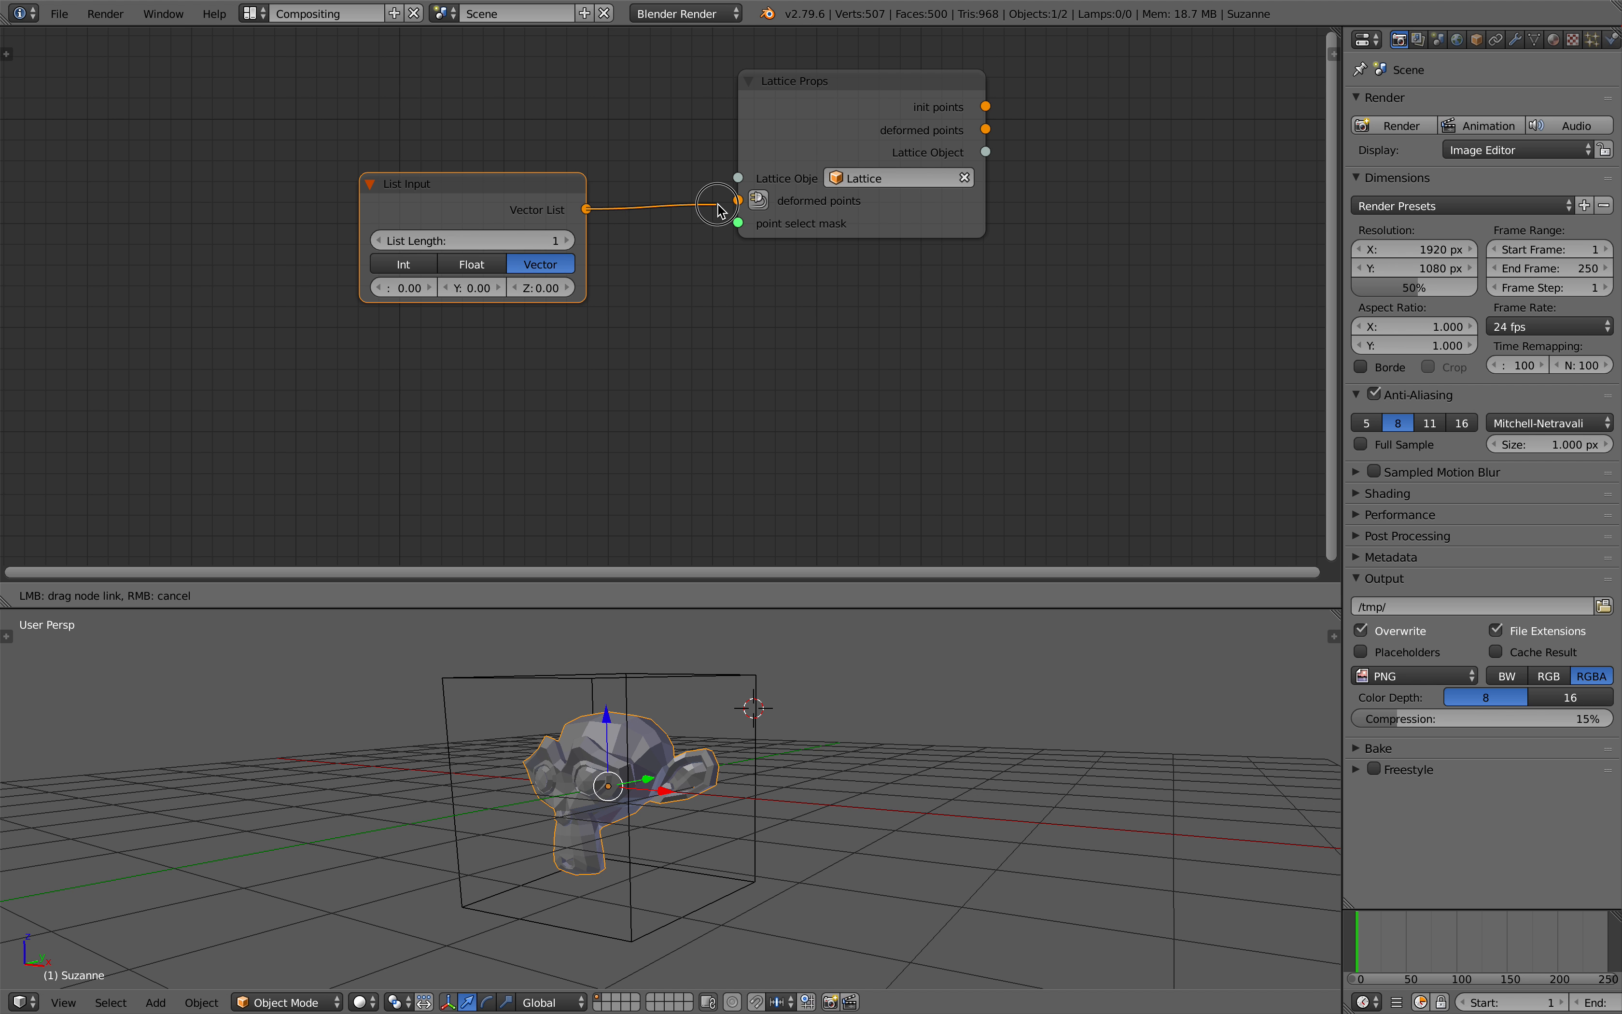
left_click_drag(718, 209, 724, 205)
Extend the List Input to 3 vectors and set their X values to -1.50, -0.24 and -0.24.
left_click_drag(403, 288, 394, 331)
left_click(568, 241)
left_click(568, 241)
middle_click_drag(586, 667, 626, 651)
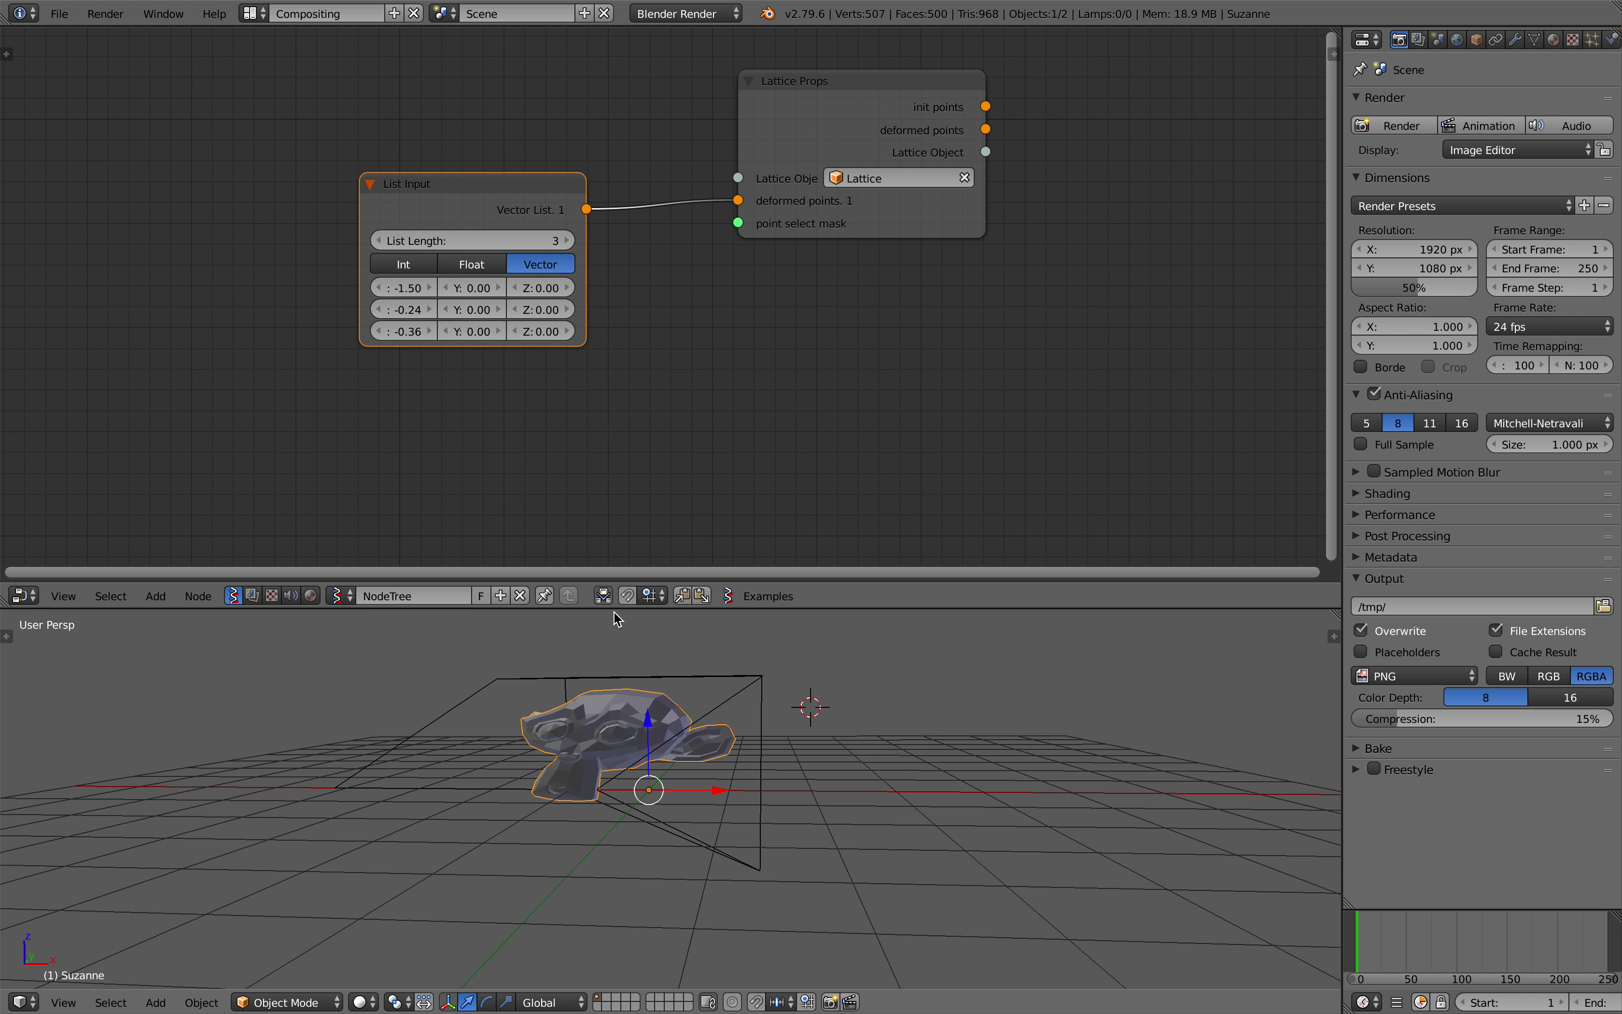
left_click_drag(422, 331, 429, 331)
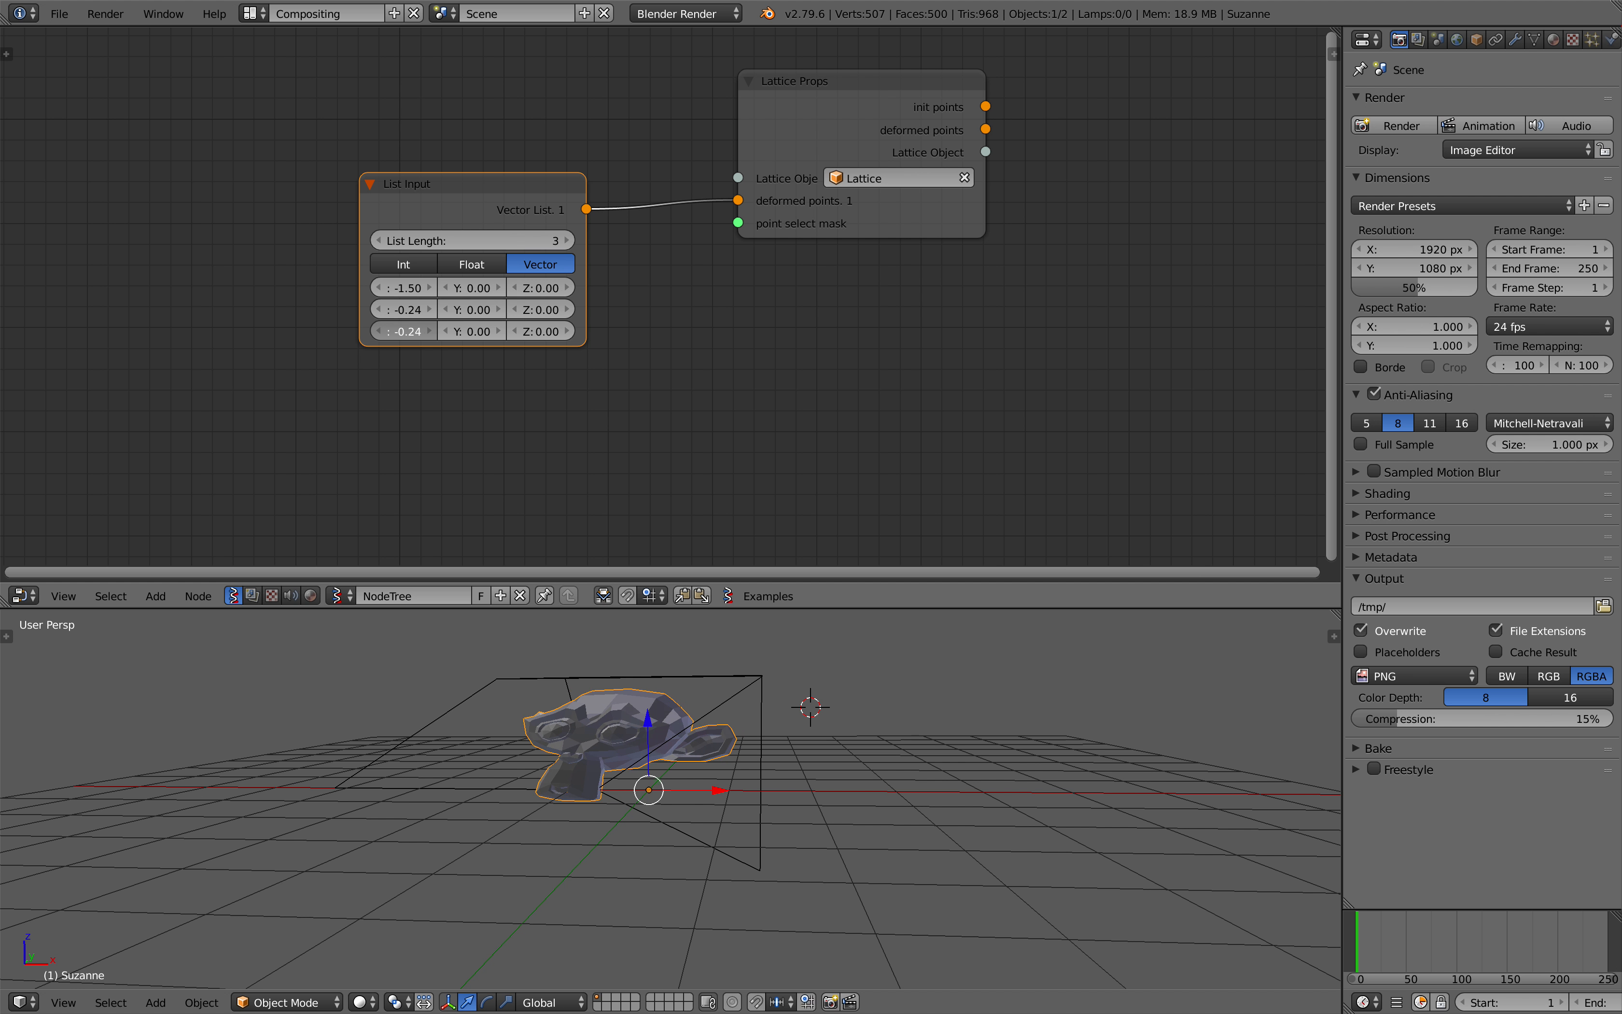
Extend the list to 5 vectors, changing the first X to -1.98, the third X to -0.48 and the fifth vector to -0.24, -0.90, 1.02.
left_click(562, 243)
mouse_move(487, 353)
left_mouse_down()
mouse_move(523, 353)
mouse_move(429, 353)
mouse_move(600, 353)
mouse_move(456, 354)
left_mouse_up()
left_click(562, 241)
scroll(629, 306, "down", 2)
mouse_move(455, 281)
left_mouse_down()
mouse_move(469, 281)
mouse_move(423, 282)
left_mouse_up()
left_click_drag(458, 353, 606, 353)
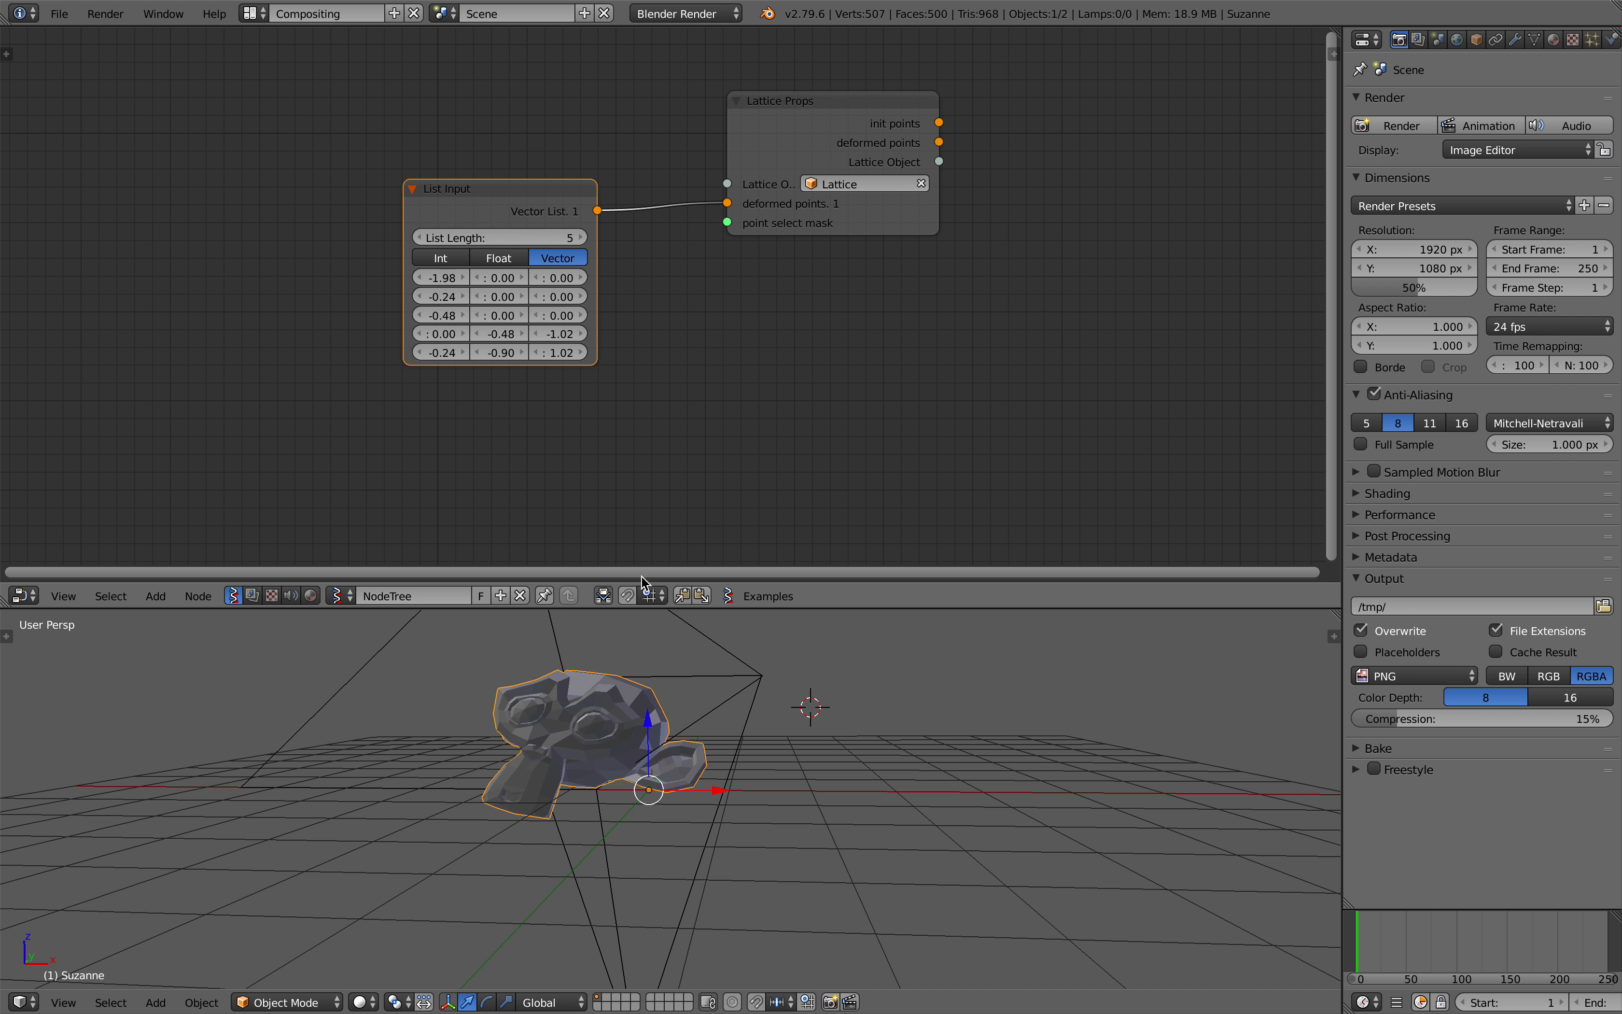
middle_click_drag(670, 664, 699, 688)
left_click_drag(552, 227, 495, 226)
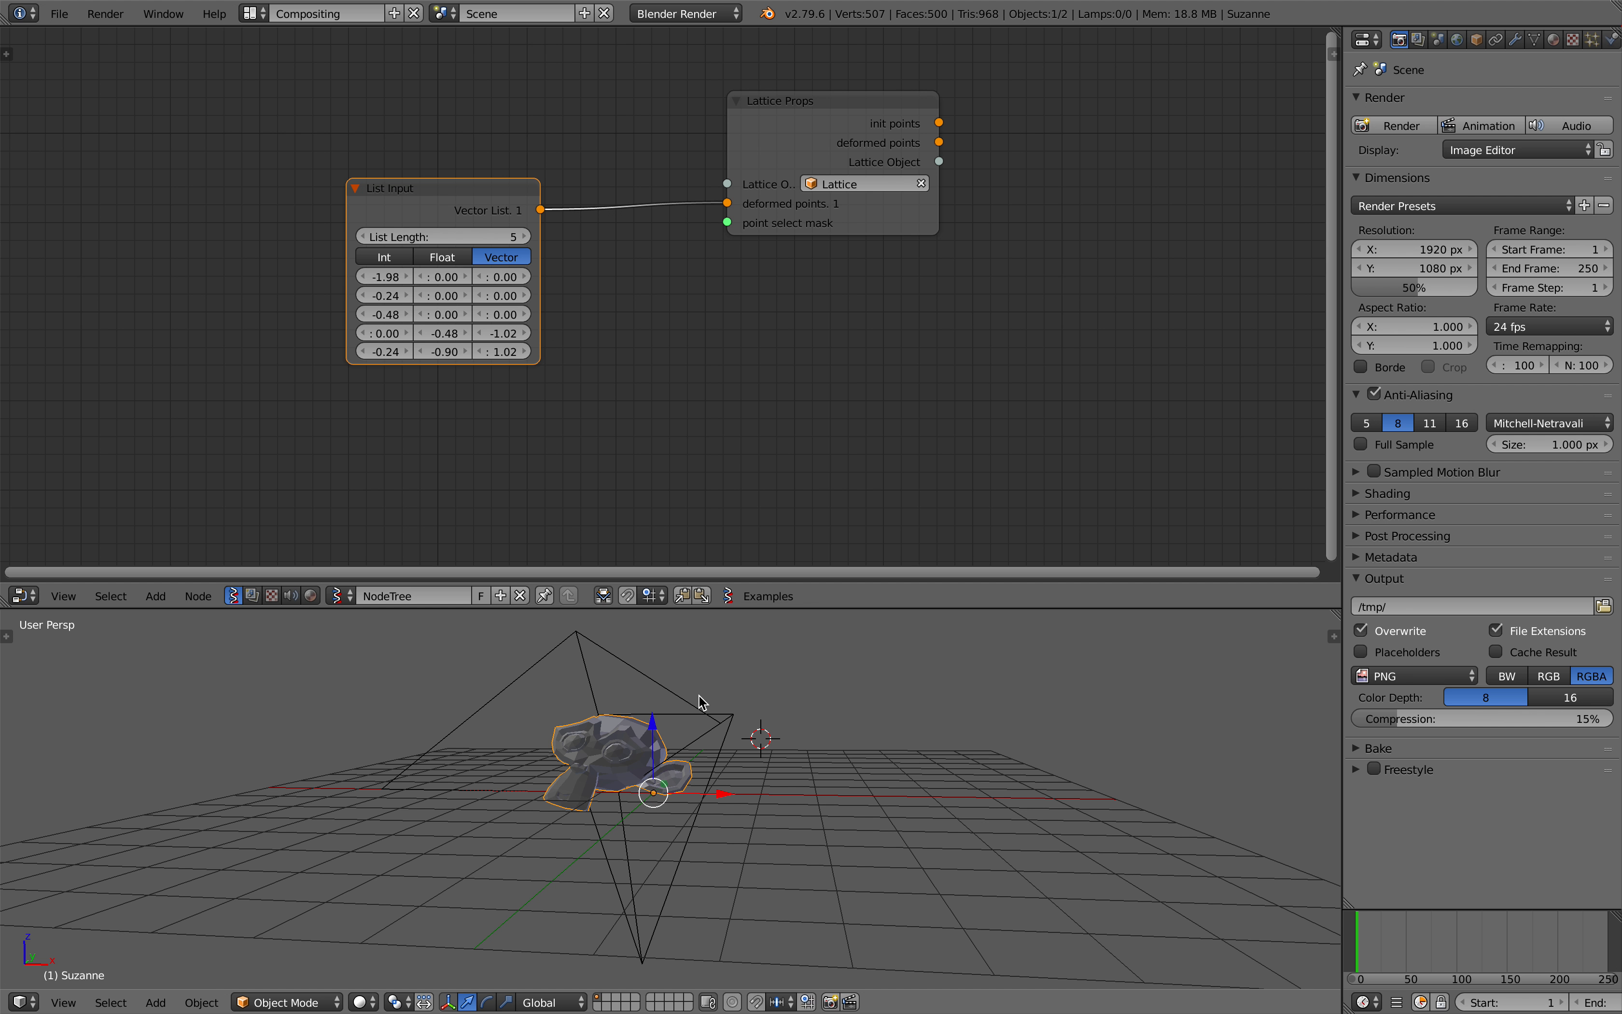
middle_click_drag(701, 697, 663, 701)
Delete the List Input node, save the file and reposition the Lattice Props node.
key("x")
middle_click_drag(724, 221, 674, 232)
key("ctrl+s")
left_click(674, 232)
left_click_drag(729, 154, 606, 161)
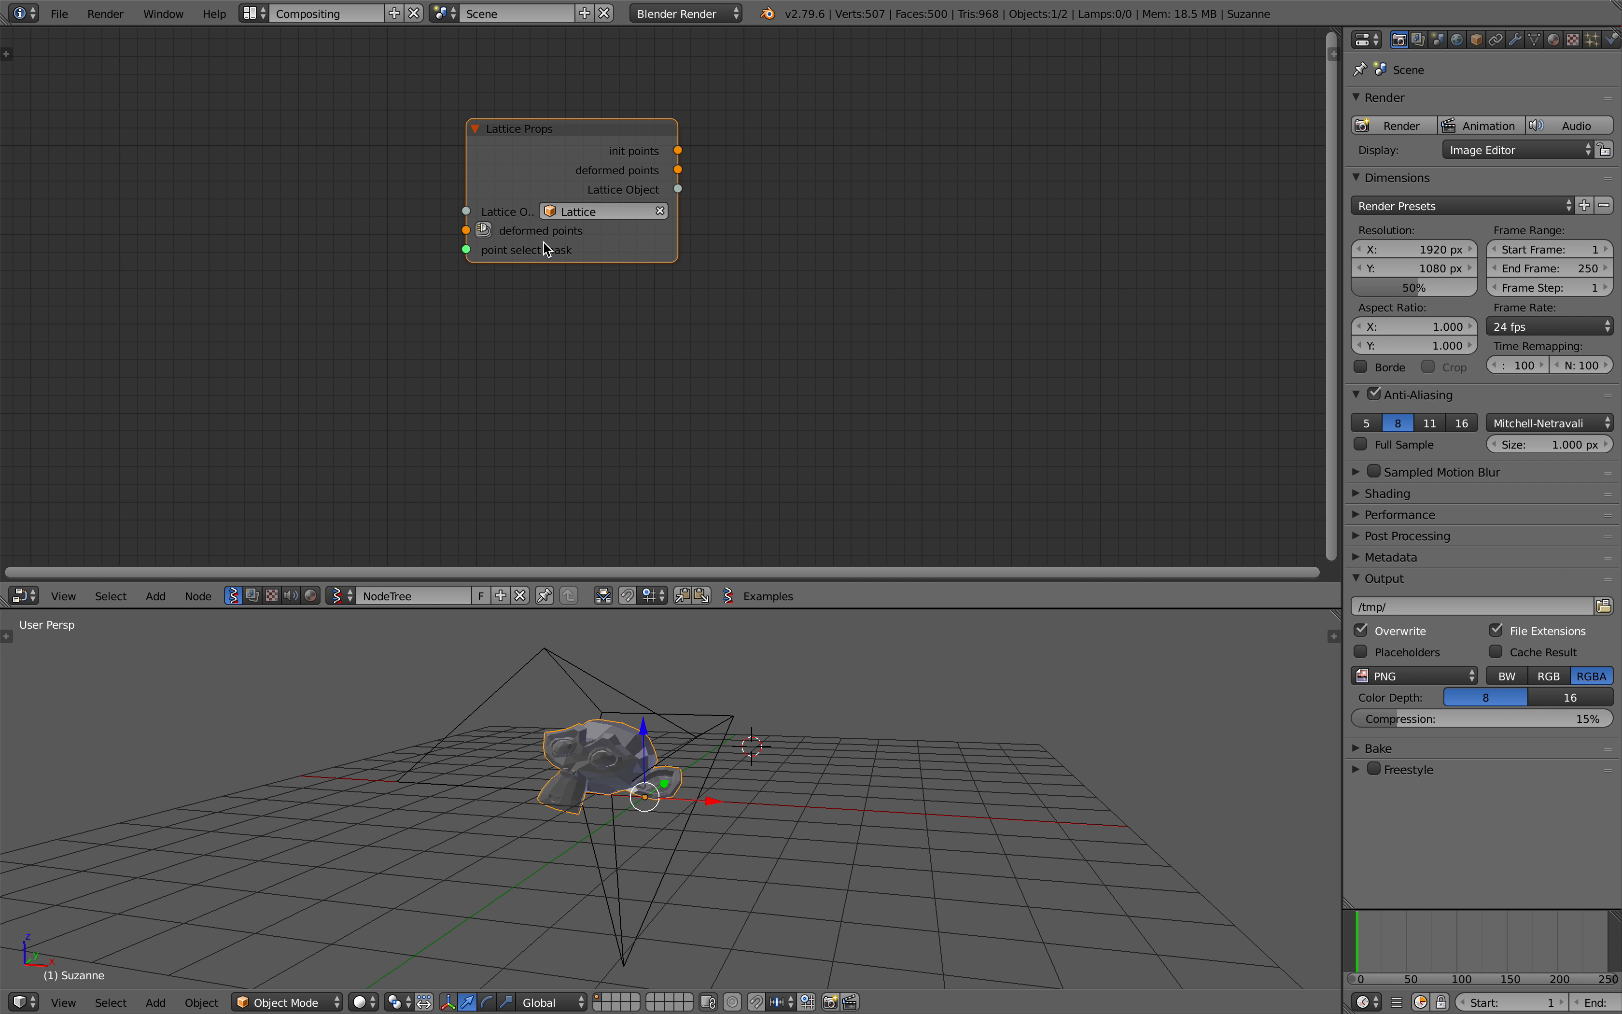
Delete the deformed lattice object from the scene and add a new Lattice object.
right_click(698, 728)
key("x")
left_click(701, 729)
key("shift+a")
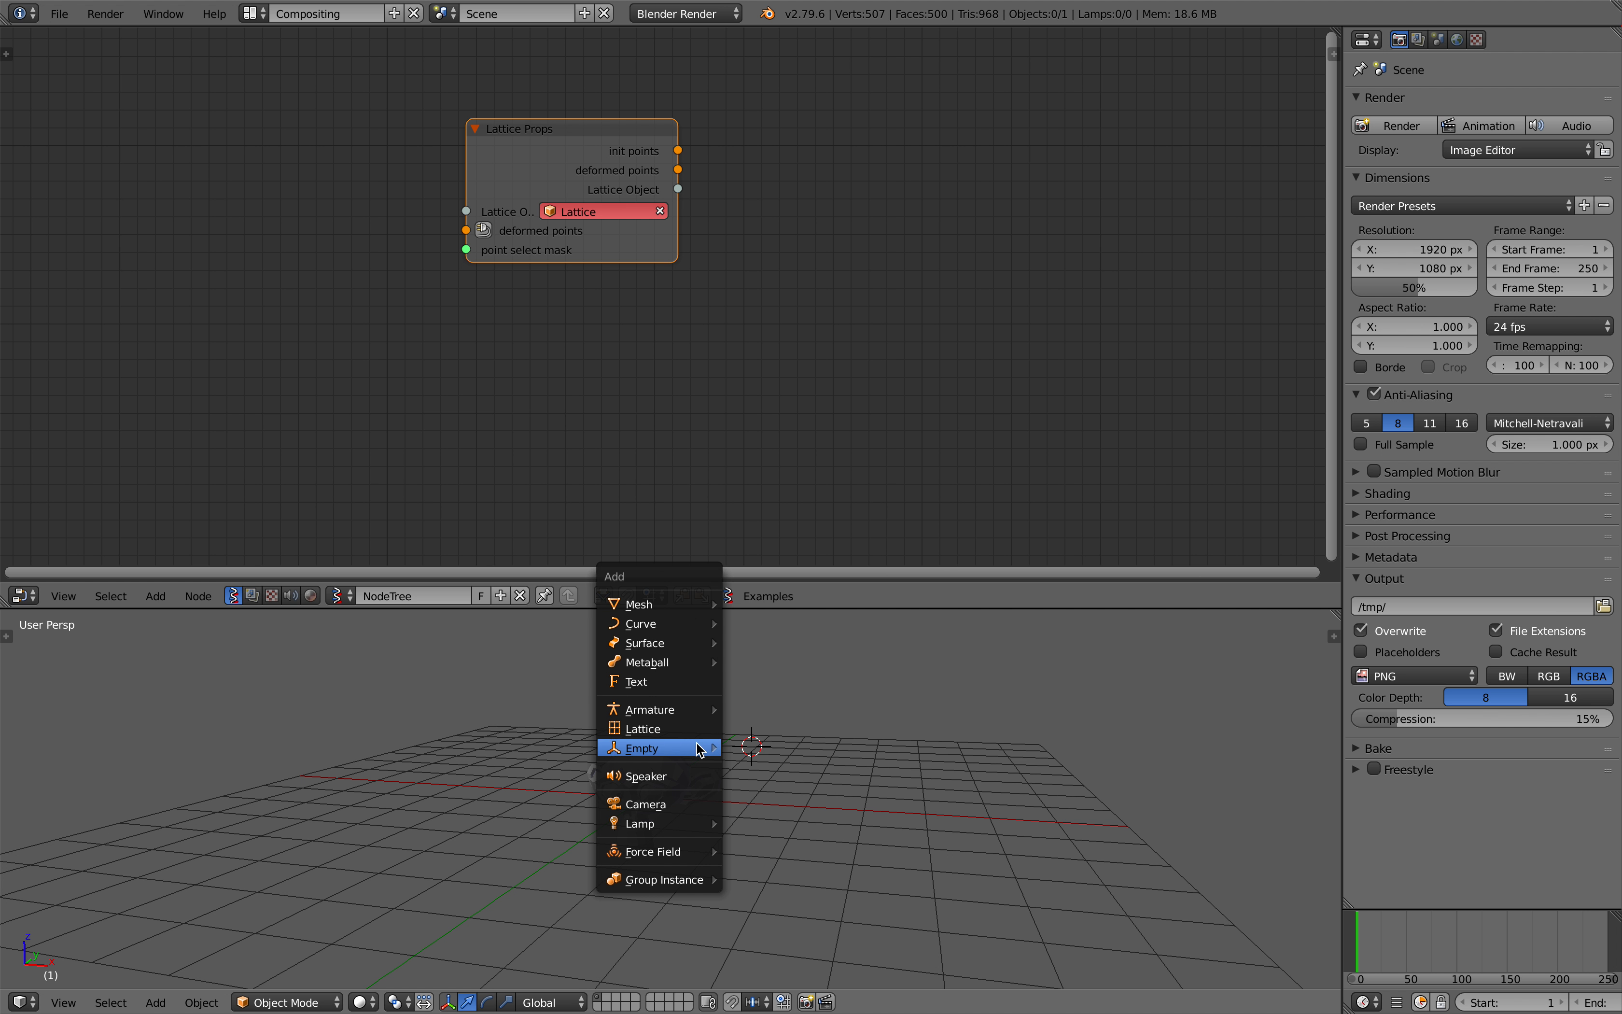
left_click(689, 730)
Reset the new lattice's location to the origin and scale it up to enclose the Suzanne head.
mouse_move(755, 733)
middle_mouse_down()
mouse_move(784, 748)
mouse_move(766, 764)
middle_mouse_up()
key("alt+g")
key("s")
left_click(979, 836)
middle_click_drag(865, 819, 907, 793)
Deselect all scene objects and save the file.
key("a")
scroll(679, 762, "up", 1)
mouse_move(679, 761)
middle_mouse_down()
mouse_move(739, 755)
mouse_move(654, 772)
middle_mouse_up()
key("ctrl+s")
left_click(704, 778)
Duplicate the Lattice Props node that targets Lattice and place the copy beside the original.
left_click(571, 209)
left_click(552, 144)
scroll(552, 151, "up", 3)
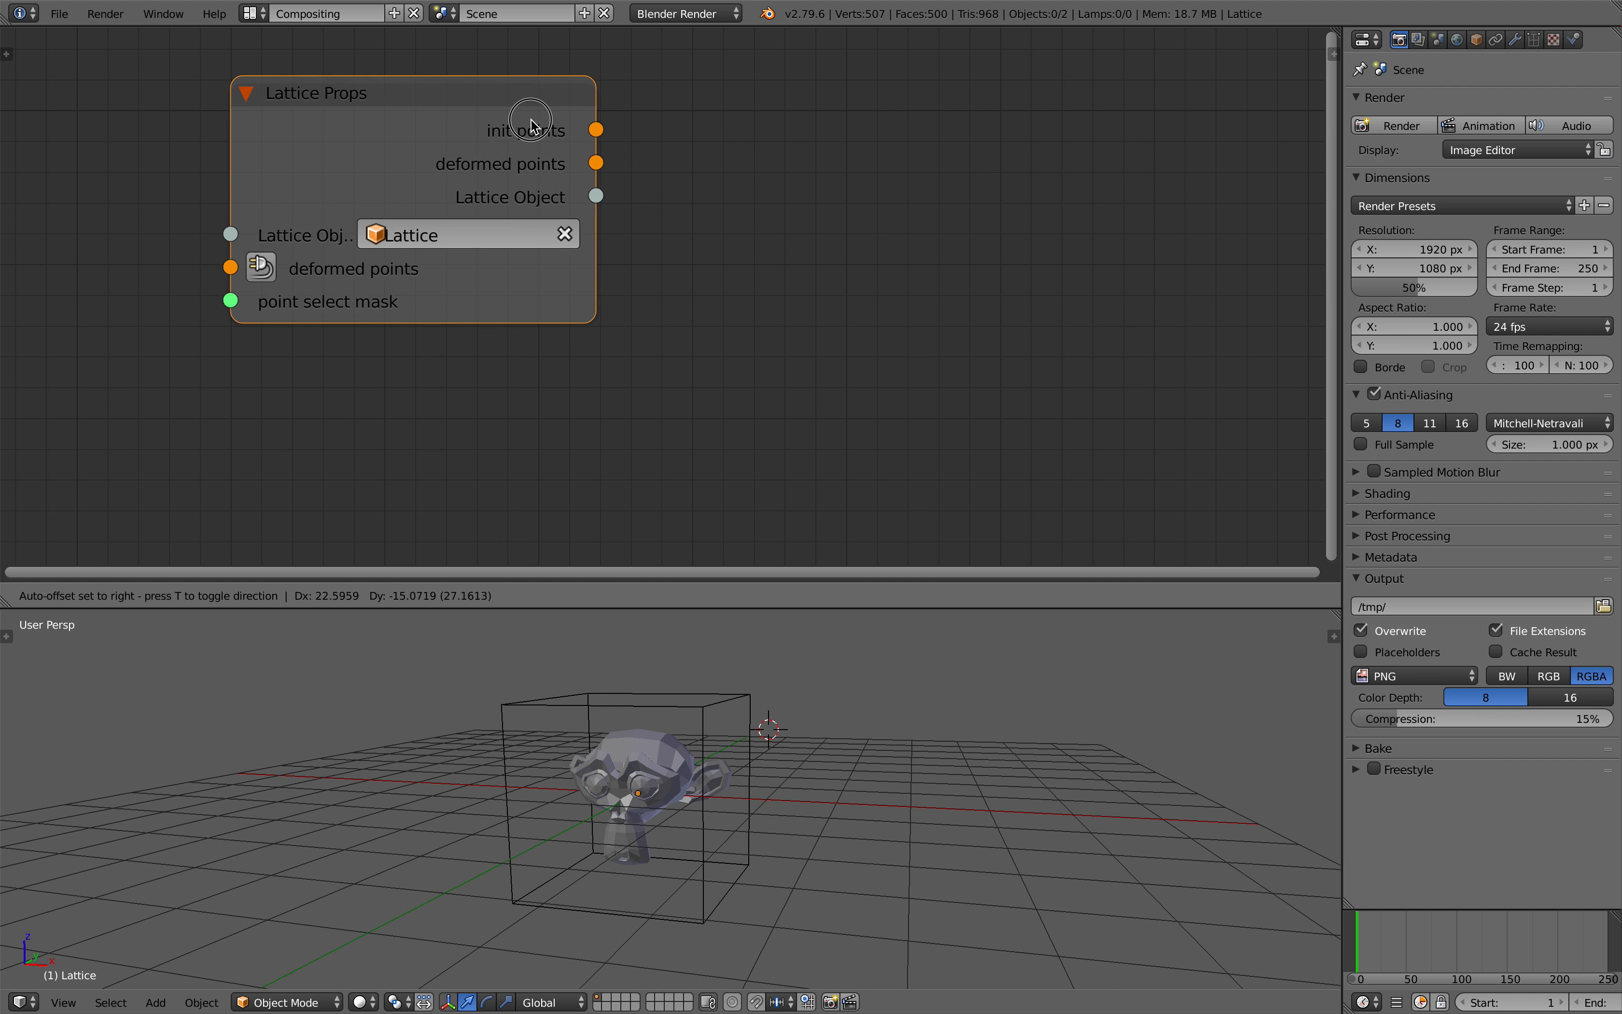
scroll(583, 144, "down", 2)
key("shift+d")
left_click(836, 191)
Link the original Lattice Props' init points and Lattice Object to the copy's deformed points and Lattice Object, and spread the two nodes apart.
left_click_drag(587, 263, 688, 260)
left_click_drag(587, 214, 930, 253)
left_click(500, 187)
left_click_drag(502, 186, 504, 155)
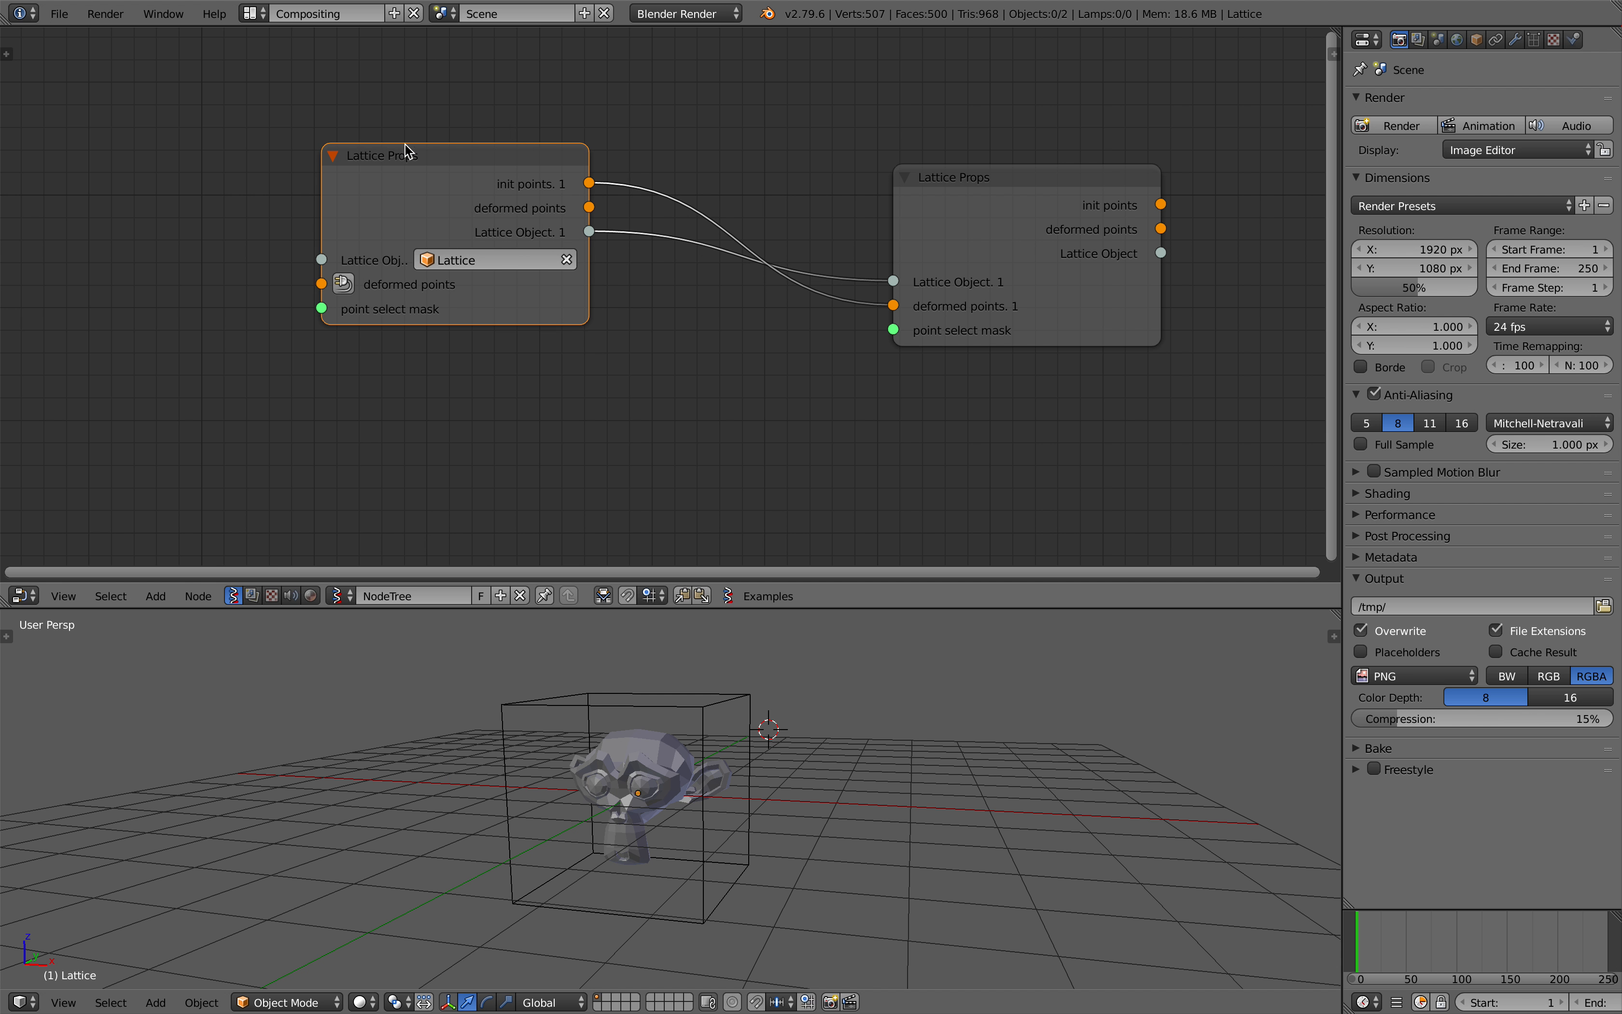
left_click_drag(956, 200, 976, 232)
scroll(883, 257, "down", 1)
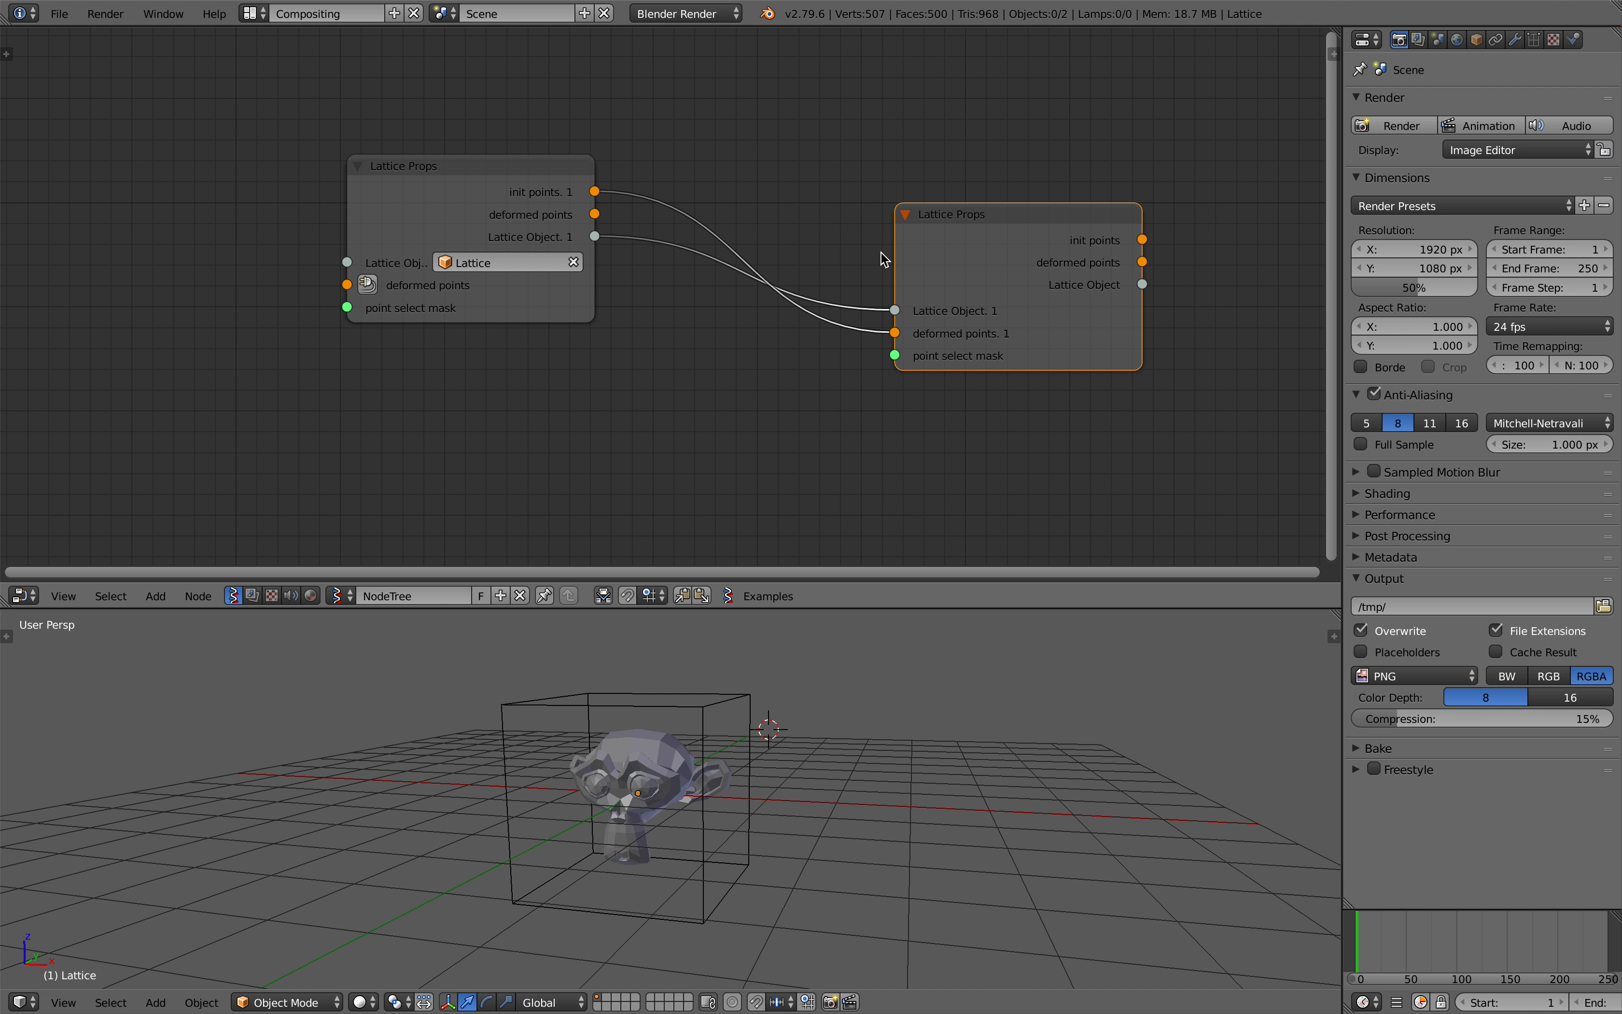
mouse_move(626, 712)
middle_mouse_down()
mouse_move(647, 700)
mouse_move(612, 706)
middle_mouse_up()
left_click_drag(1002, 327, 1032, 356)
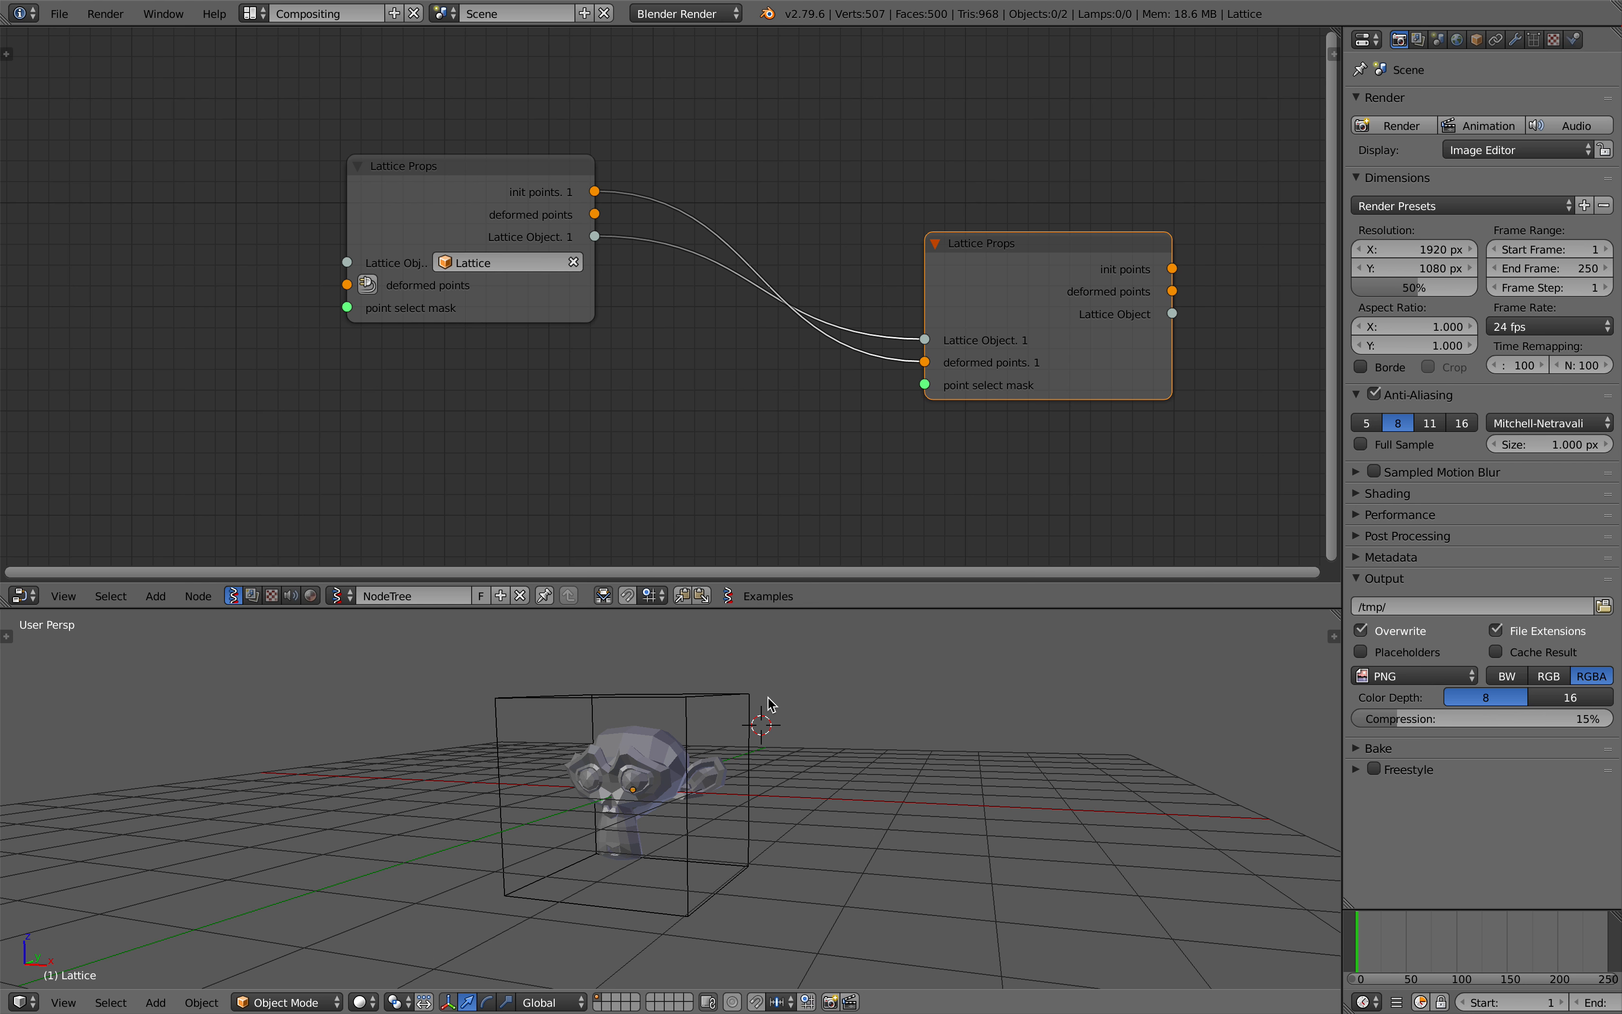
middle_click_drag(693, 709, 699, 726)
Insert a Randomize input vertices node into the init points link and set its X, Y and Z amplitudes to 0.30.
key("shift+a")
left_click(753, 341)
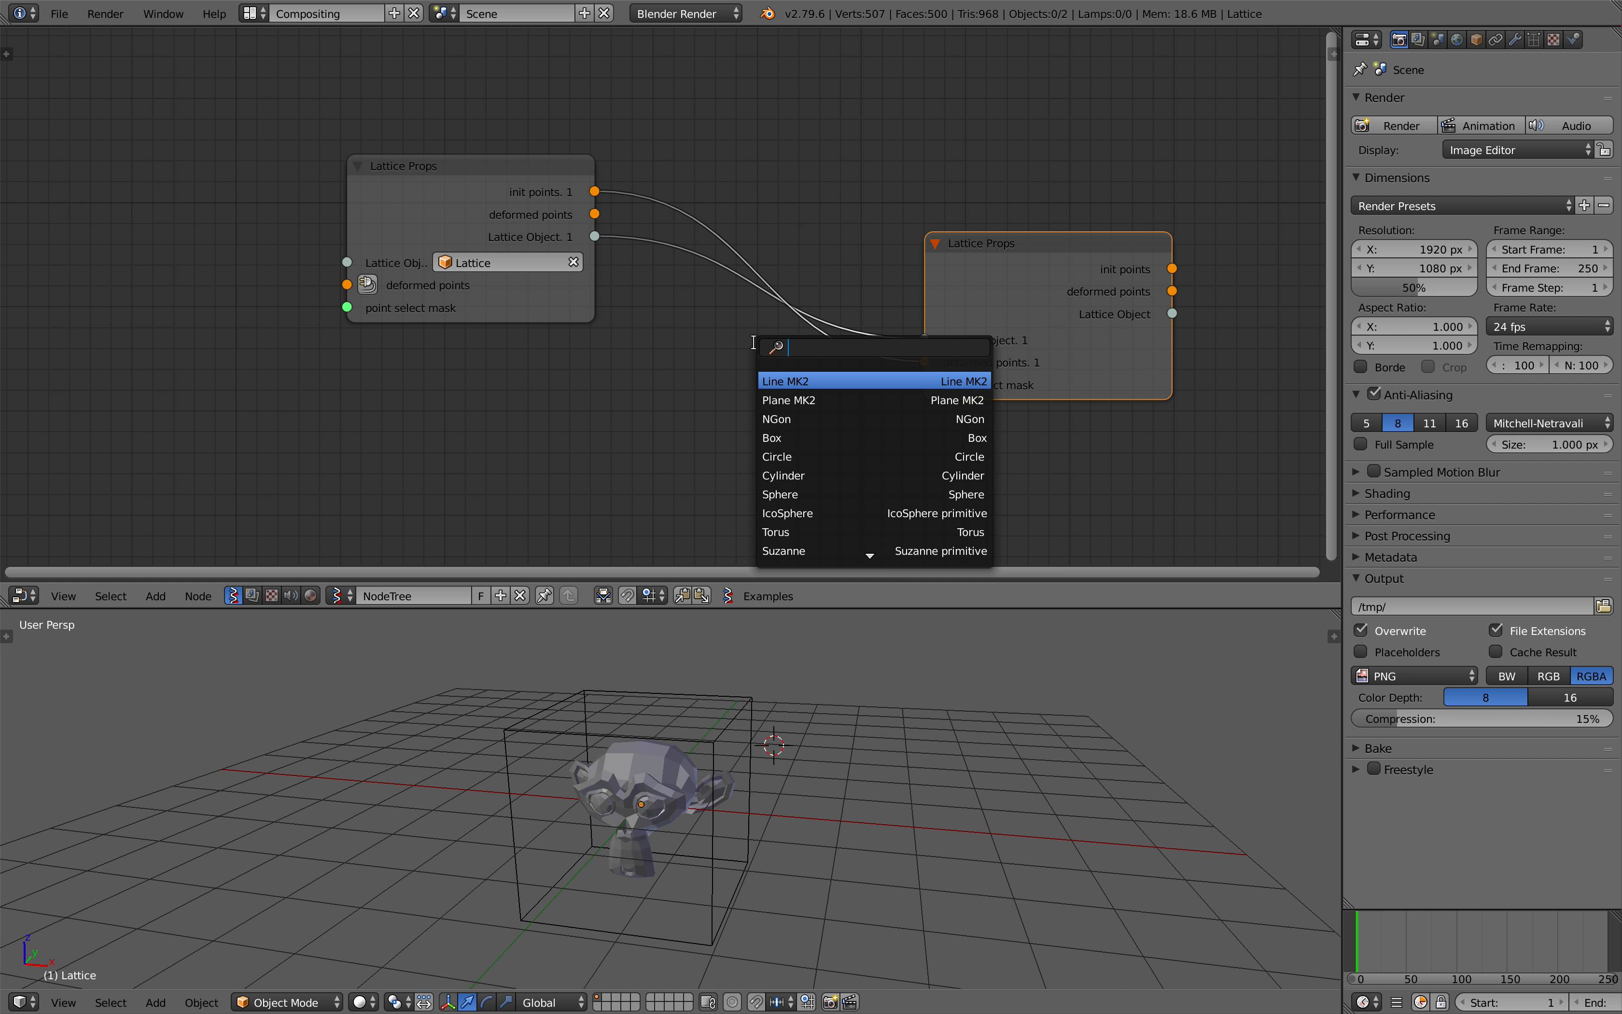
type("randomize")
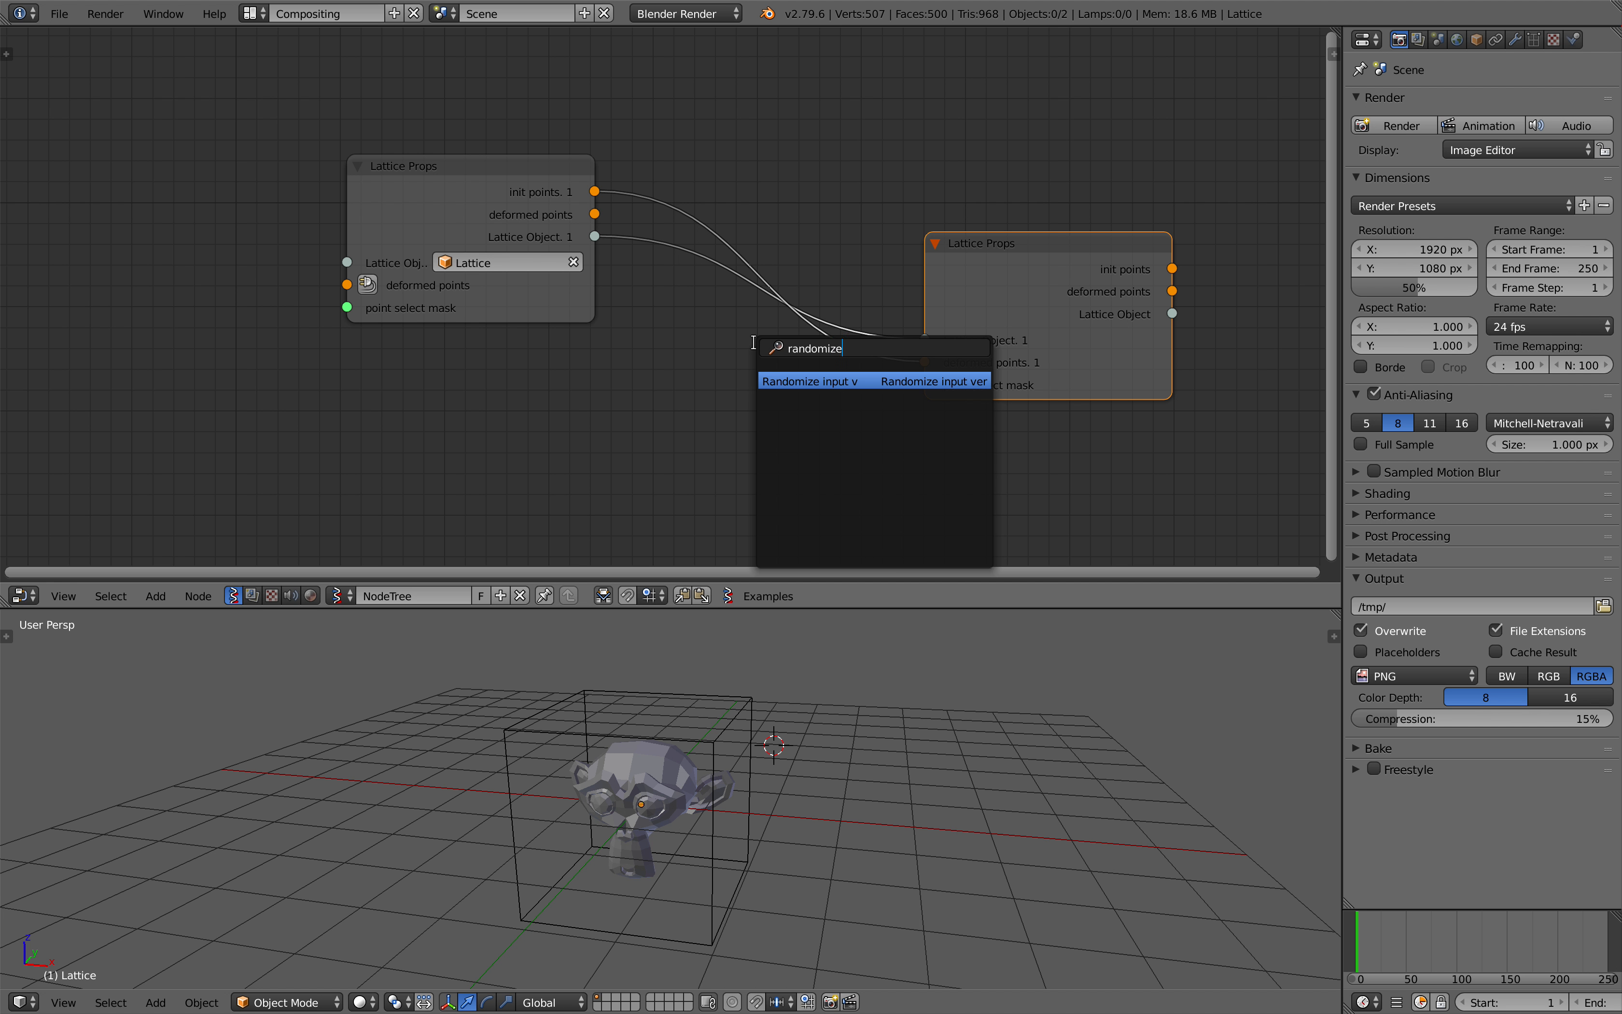
key("Return")
left_click(697, 191)
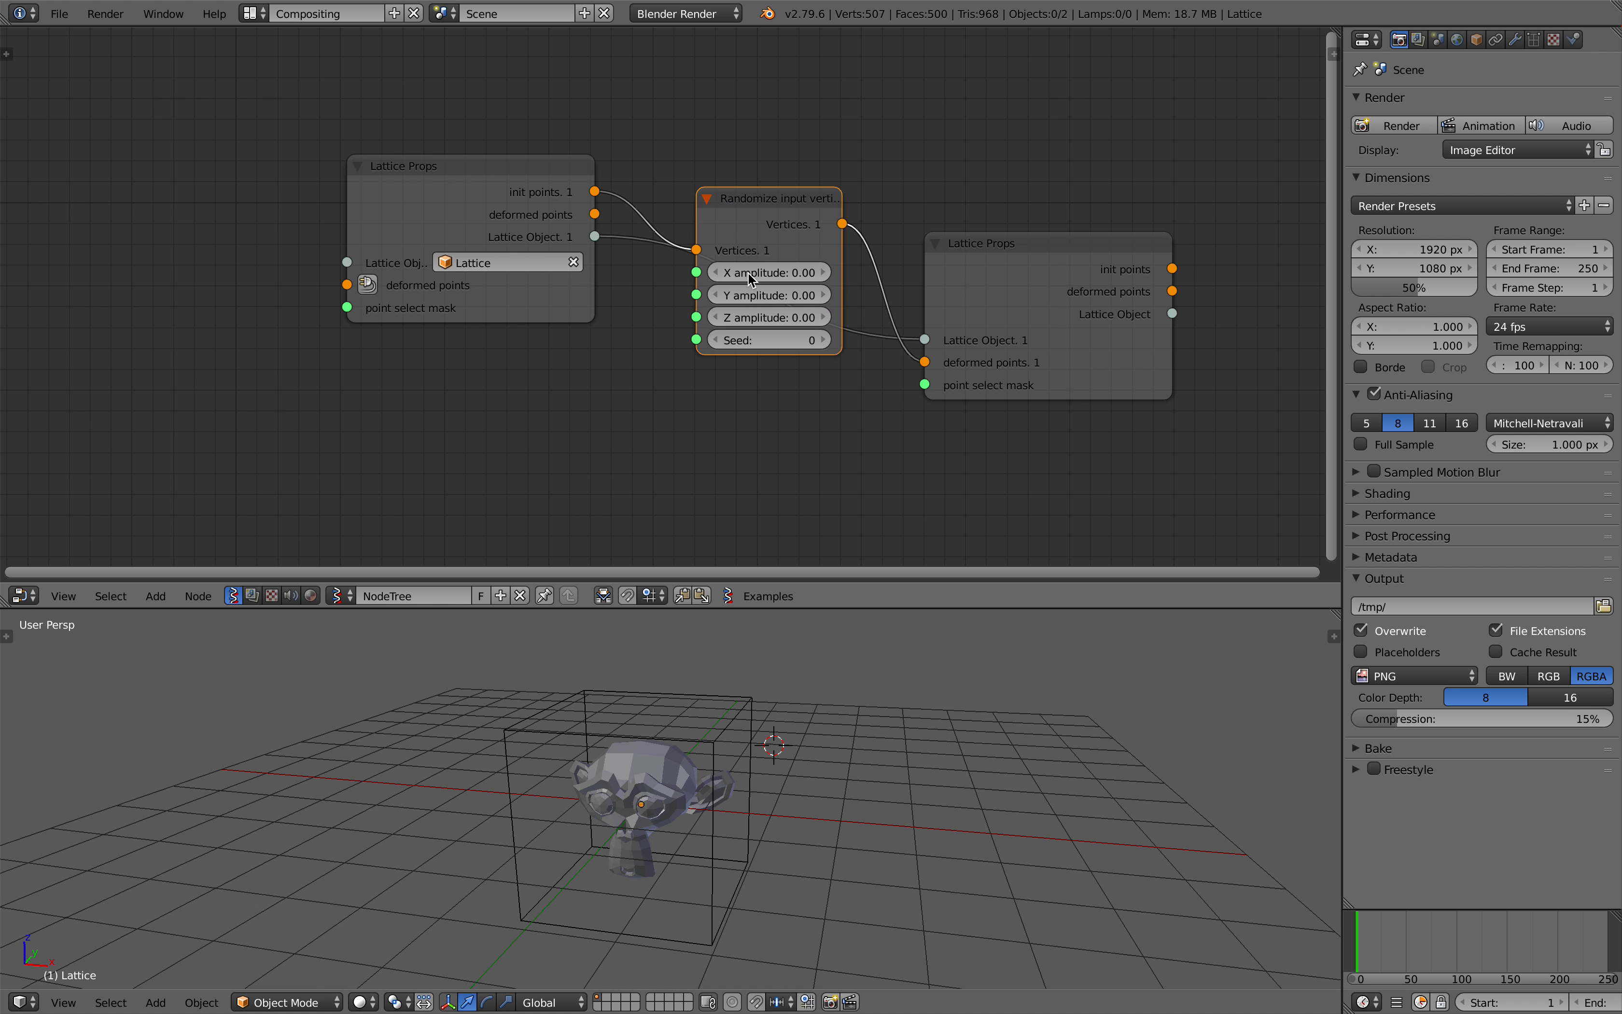
left_click_drag(768, 317, 808, 317)
middle_click_drag(737, 637, 1355, 313)
Select Suzanne and set the target object of its Lattice modifier to Lattice.
right_click(715, 739)
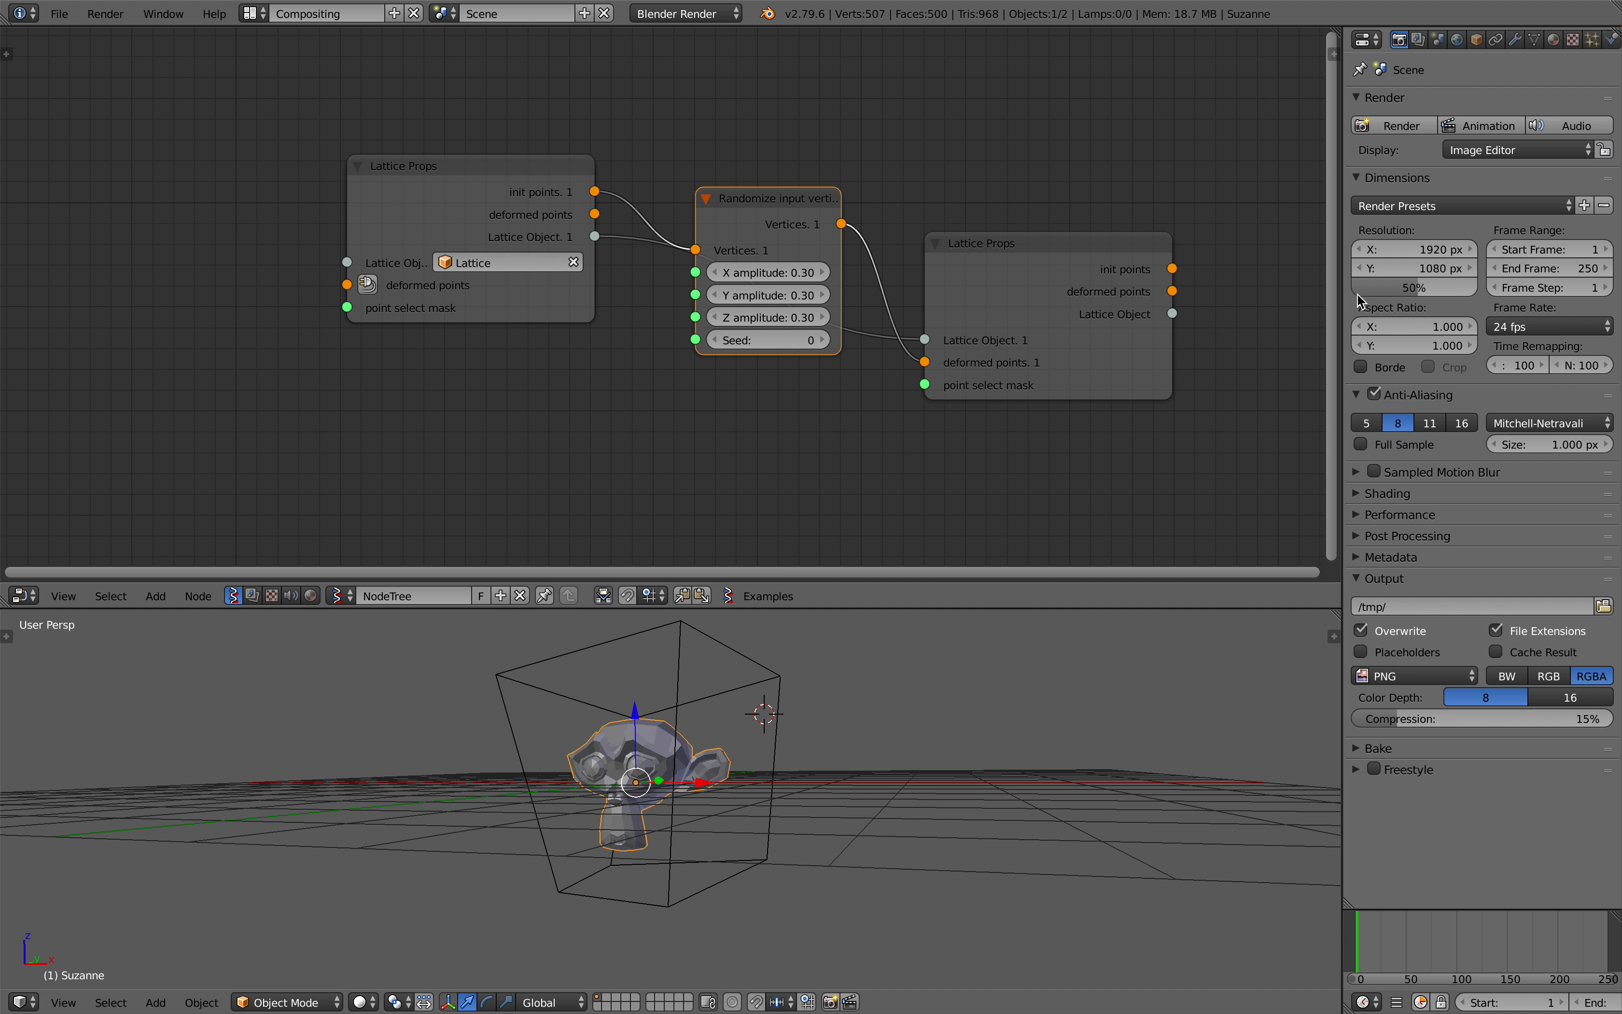
left_click(1516, 40)
left_click(1411, 211)
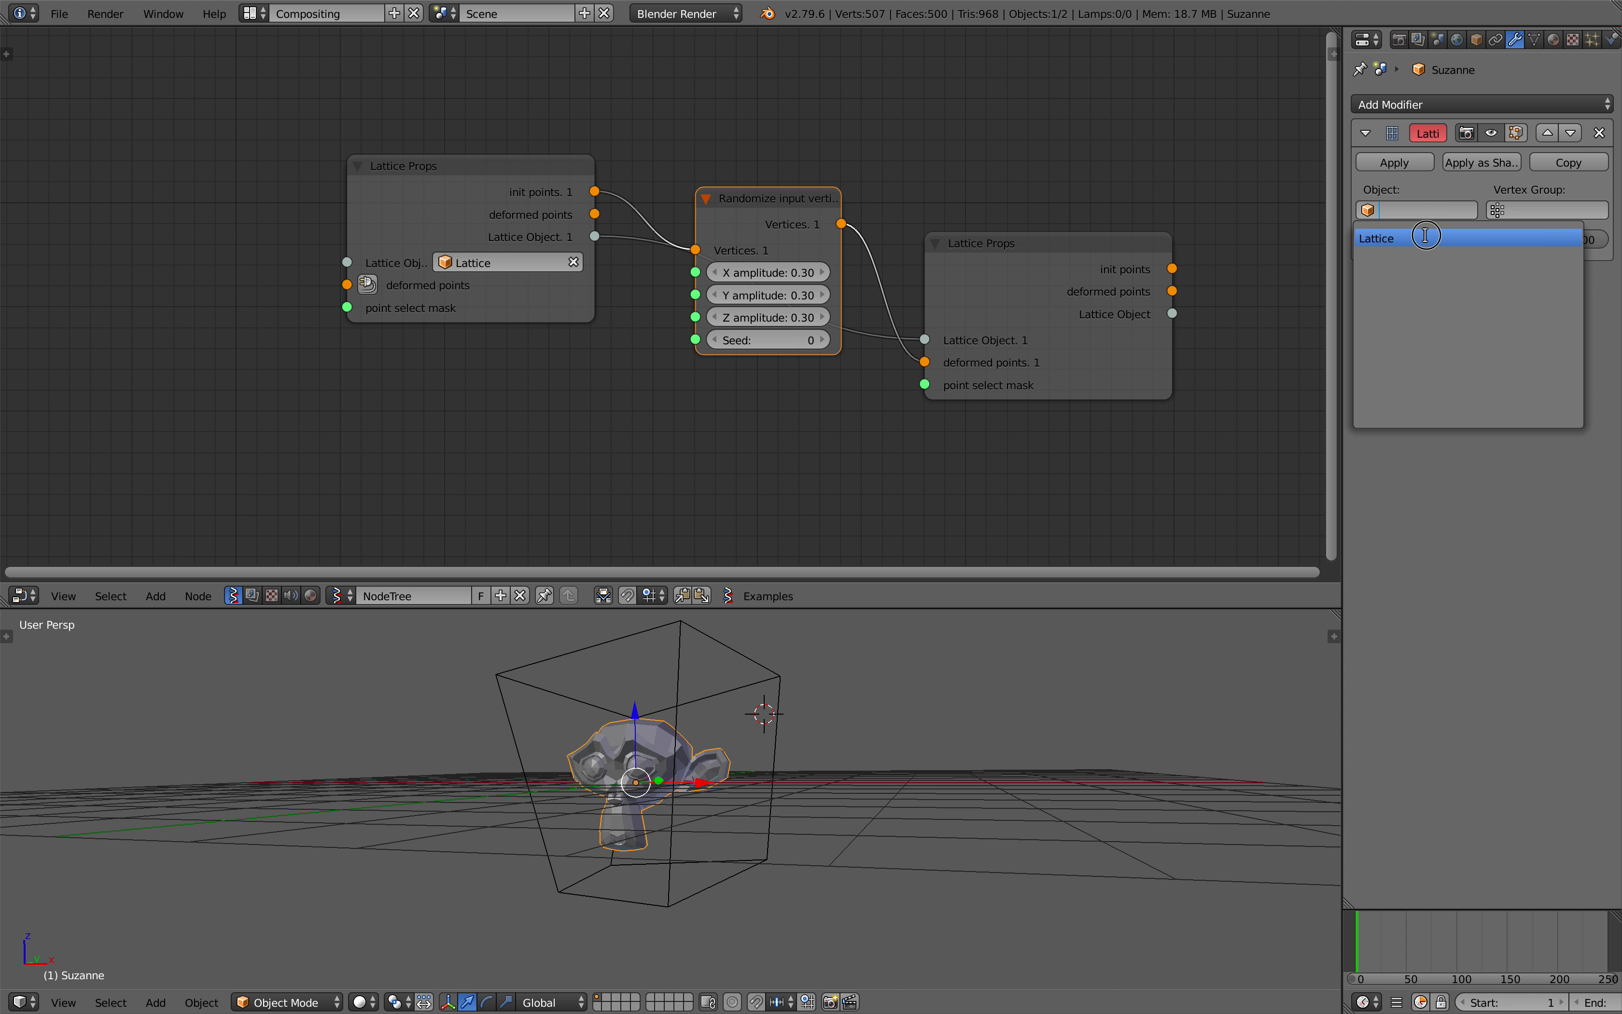
left_click(1380, 239)
middle_click_drag(972, 643, 890, 684)
Set the Randomize node's seed to 32 and rearrange the three nodes for clearer links.
left_click_drag(768, 347, 799, 381)
left_click_drag(1040, 278, 1016, 291)
left_click_drag(754, 231, 741, 221)
left_click_drag(918, 252, 923, 270)
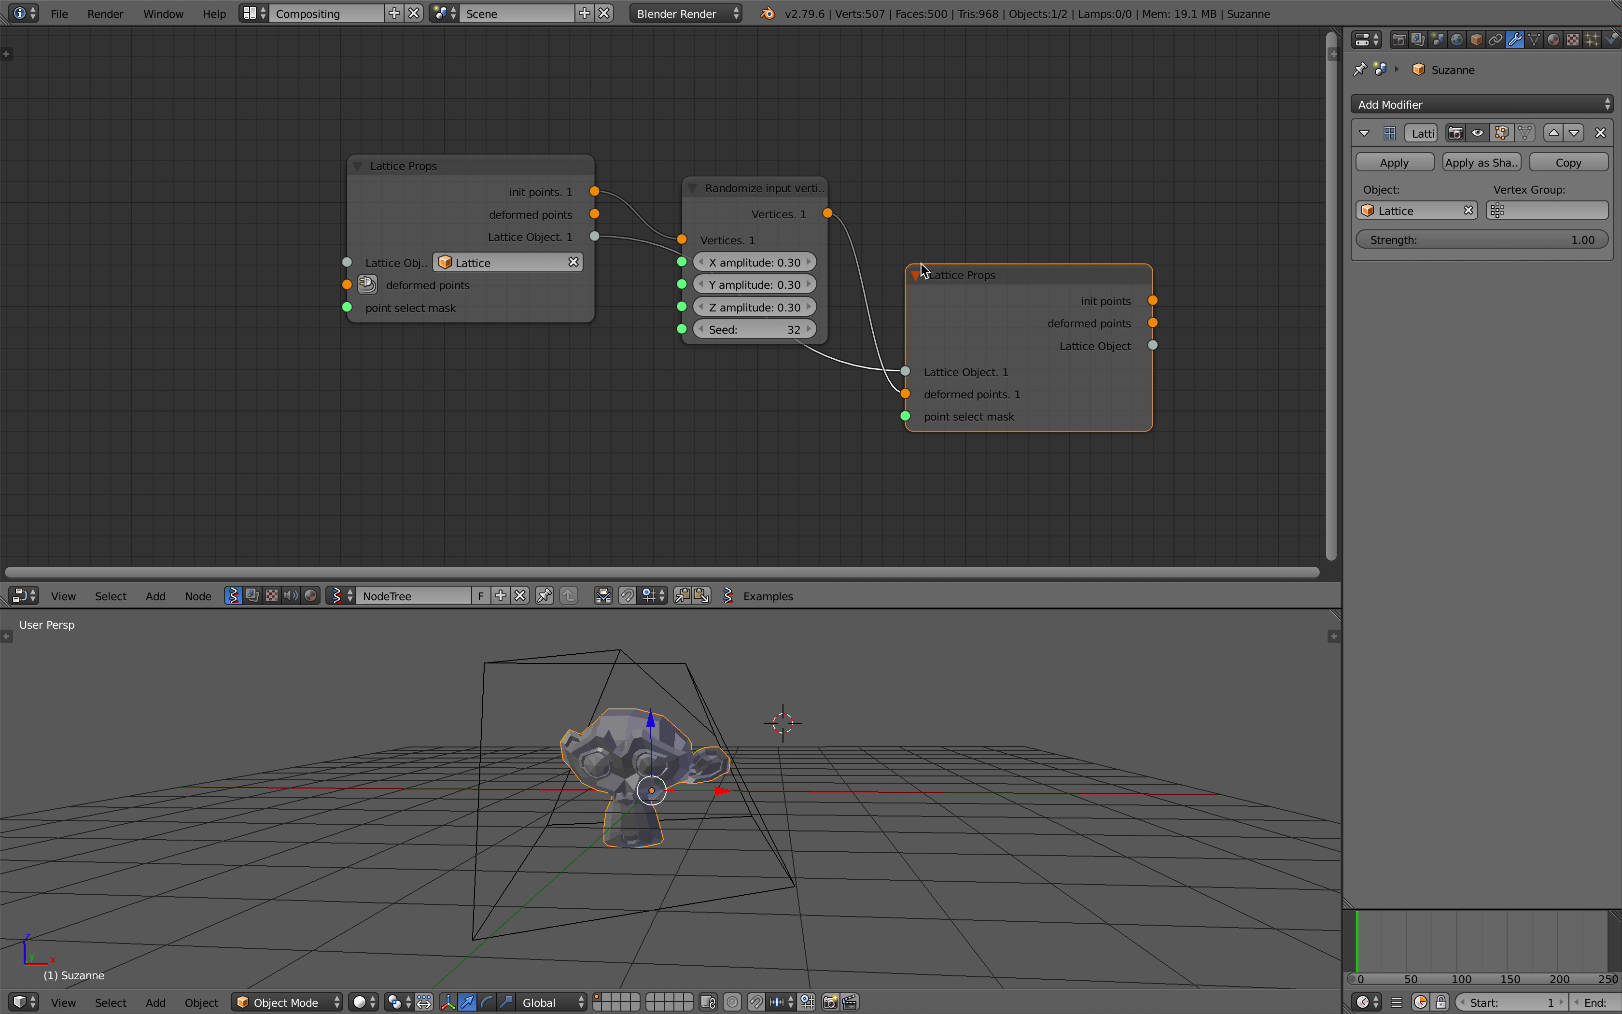
left_click_drag(441, 161, 418, 146)
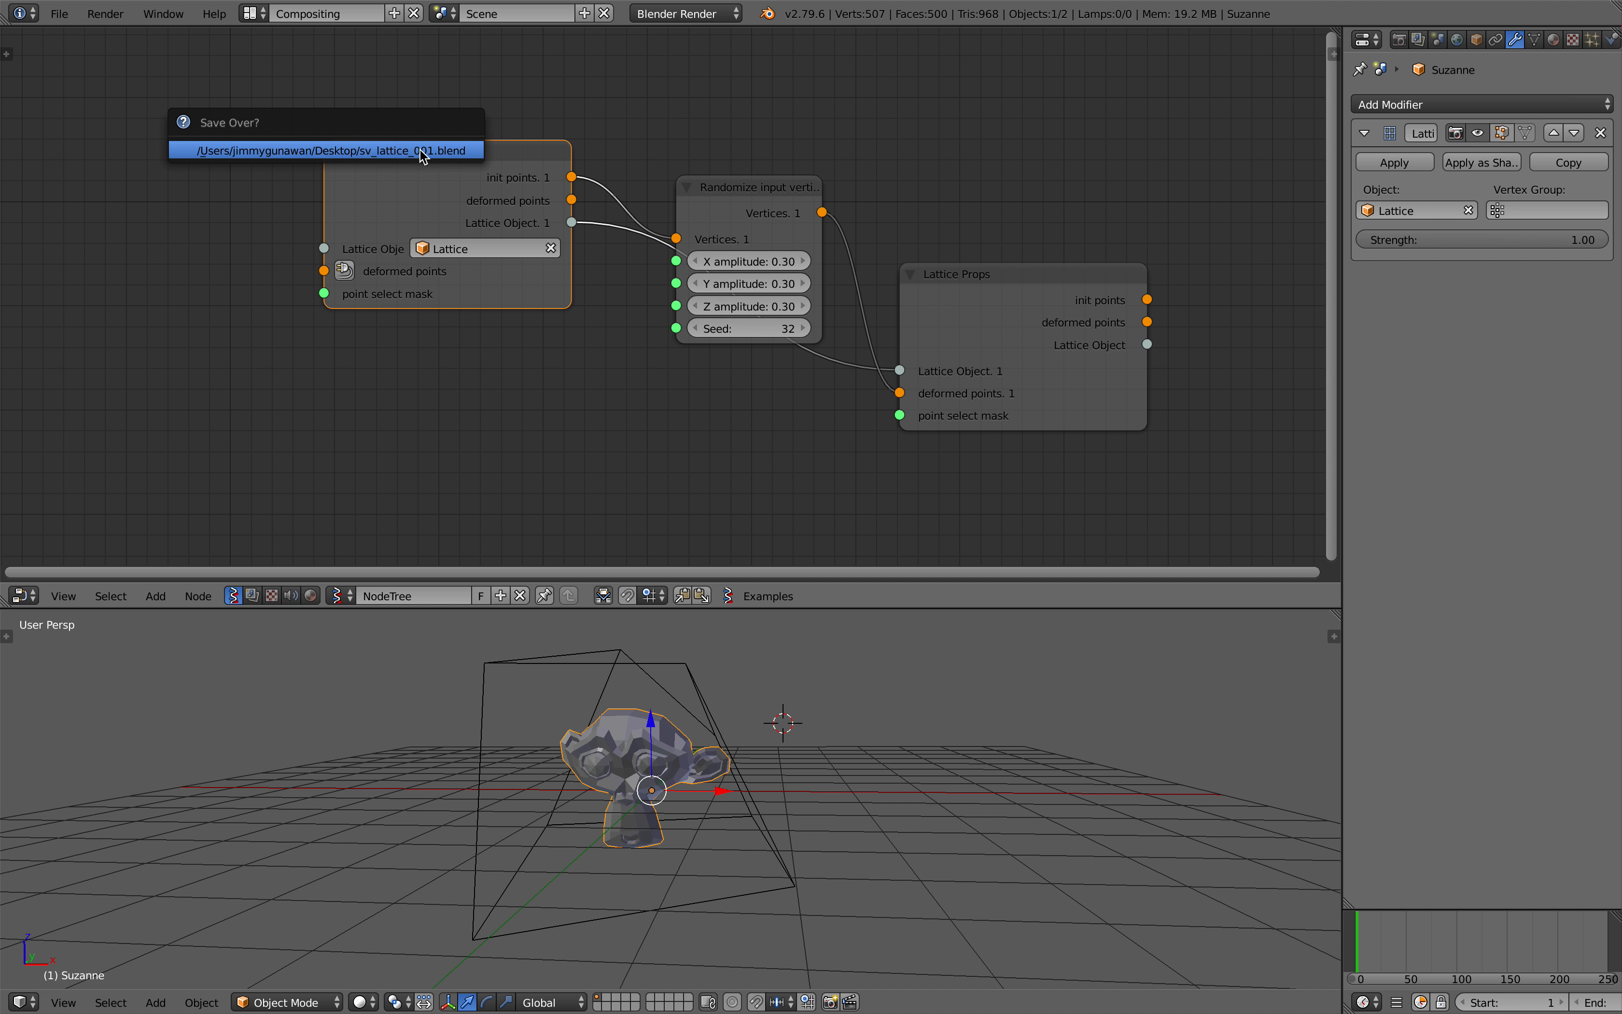
Save over sv_lattice_001.blend and reposition the second Lattice Props node and the Randomize node.
left_click_drag(900, 415, 845, 440)
middle_click_drag(858, 440, 894, 409)
key("ctrl+s")
left_click(804, 431)
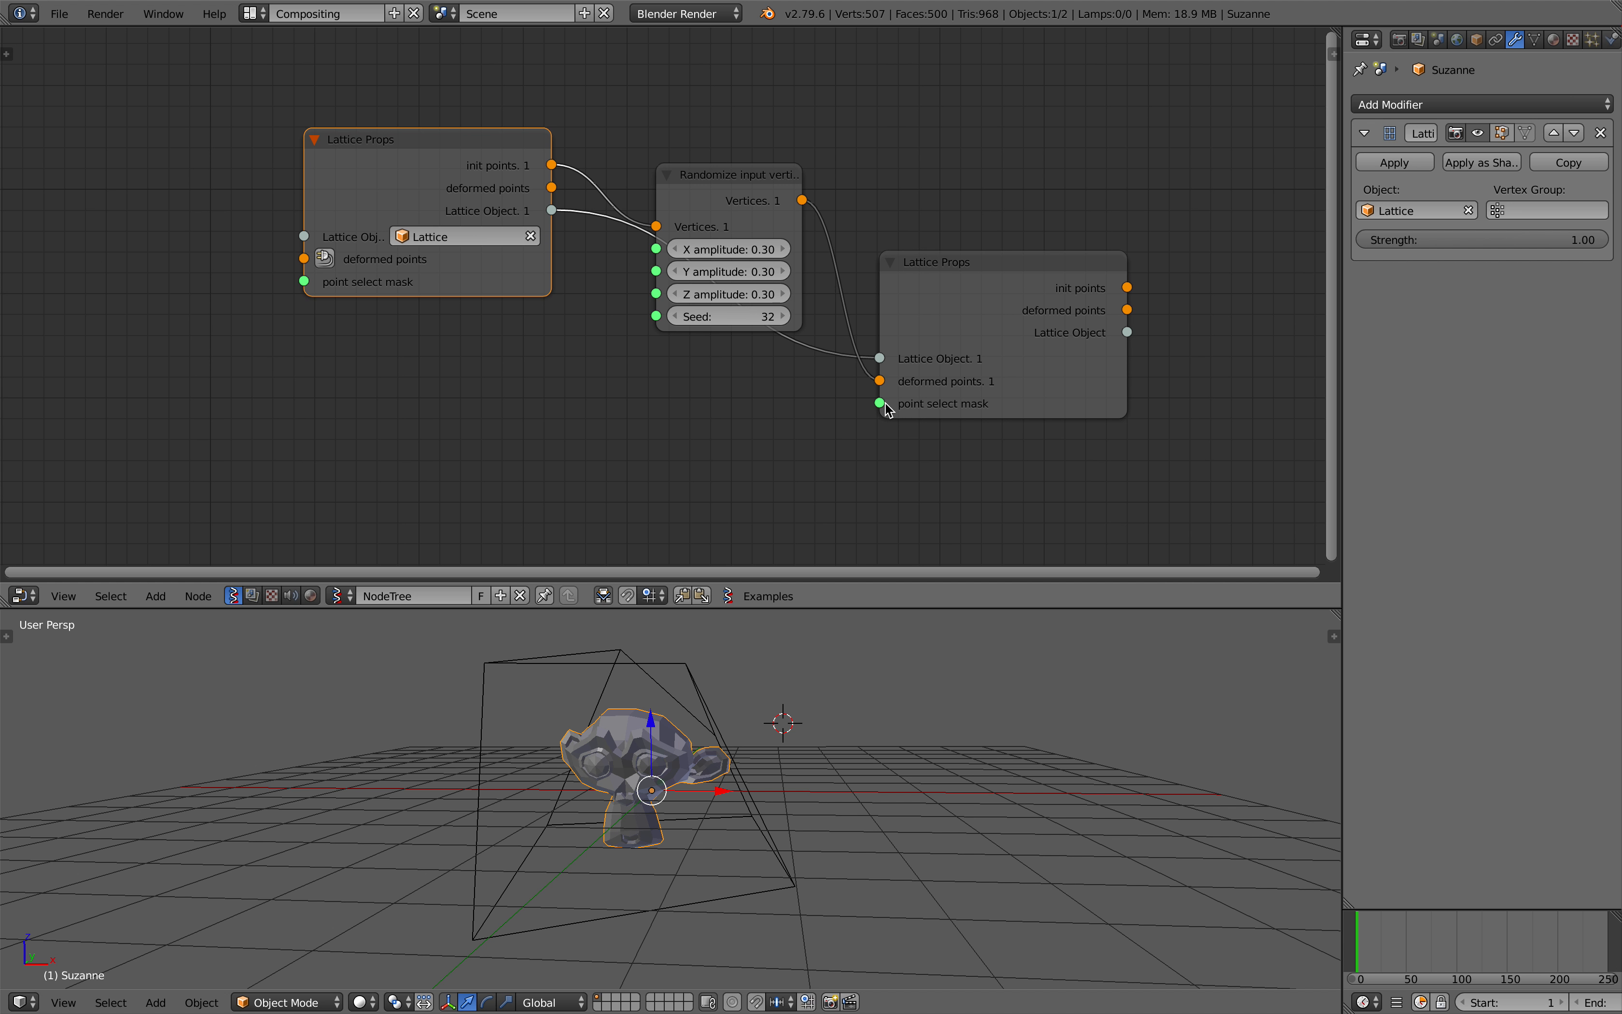
left_click_drag(898, 404, 936, 390)
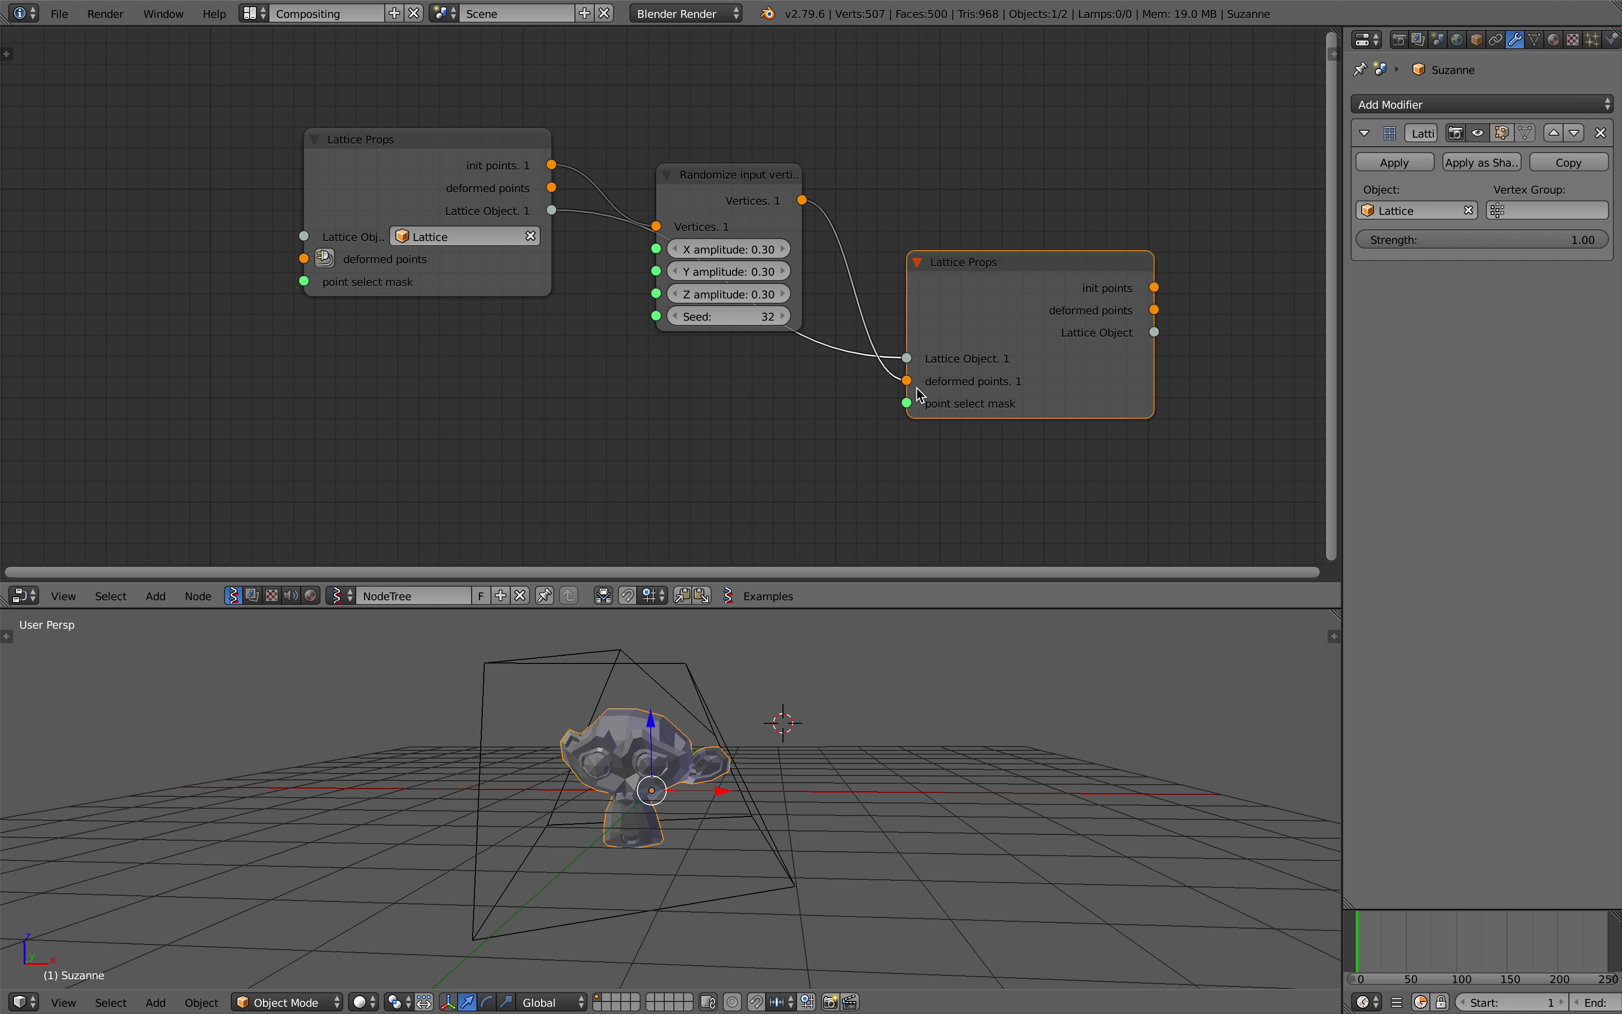
left_click_drag(754, 231, 751, 244)
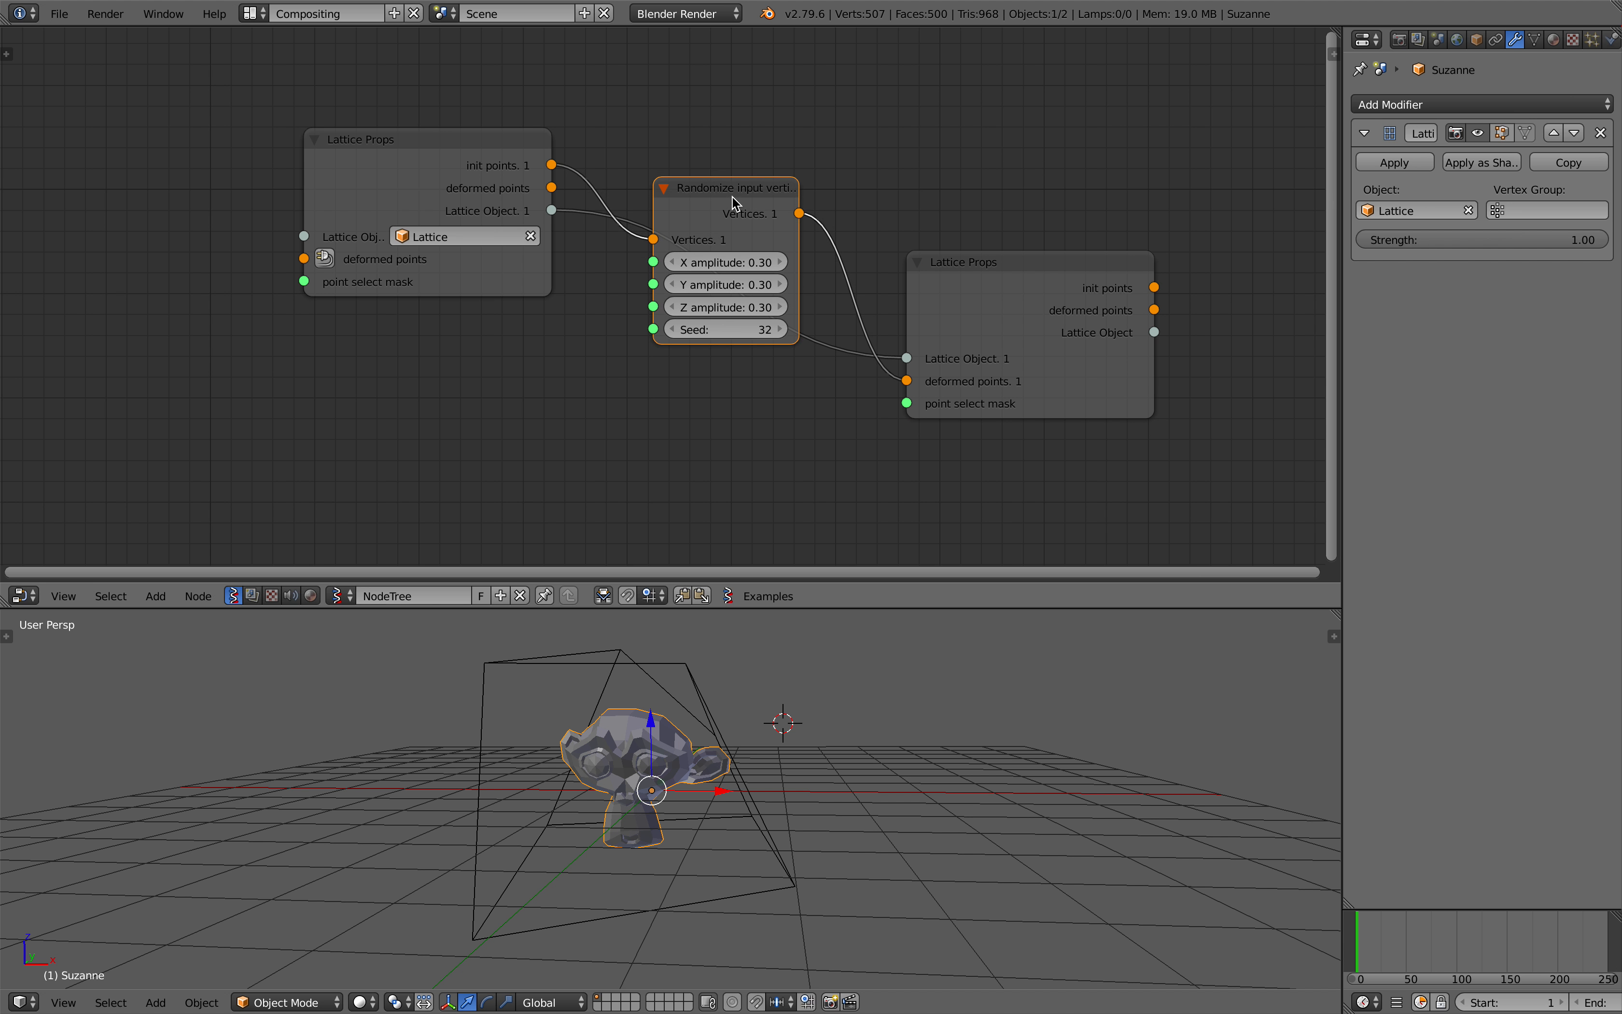
Select the lattice and set its U, V and W resolution to 5 each.
right_click(643, 656)
middle_click_drag(800, 692, 784, 694)
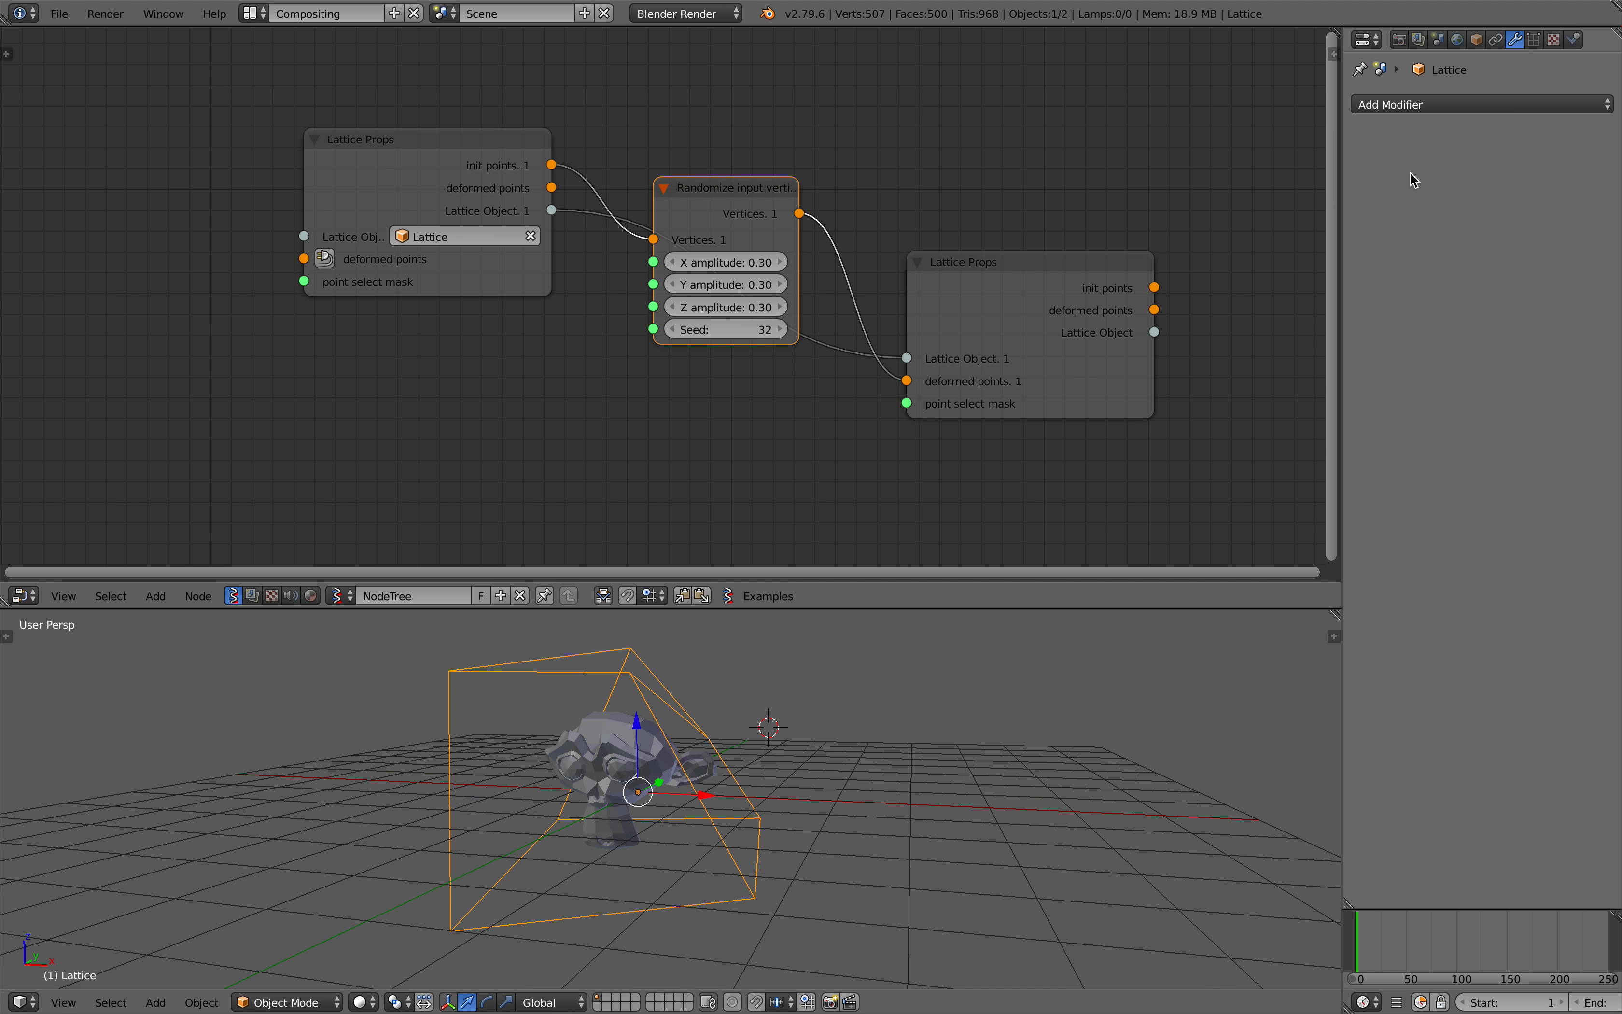
left_click(1532, 39)
left_click(1471, 160)
left_click(1471, 160)
left_click(1471, 161)
left_click(1471, 184)
left_click(1471, 184)
left_click(1471, 184)
left_click(1476, 209)
left_click(1476, 209)
left_click(1477, 209)
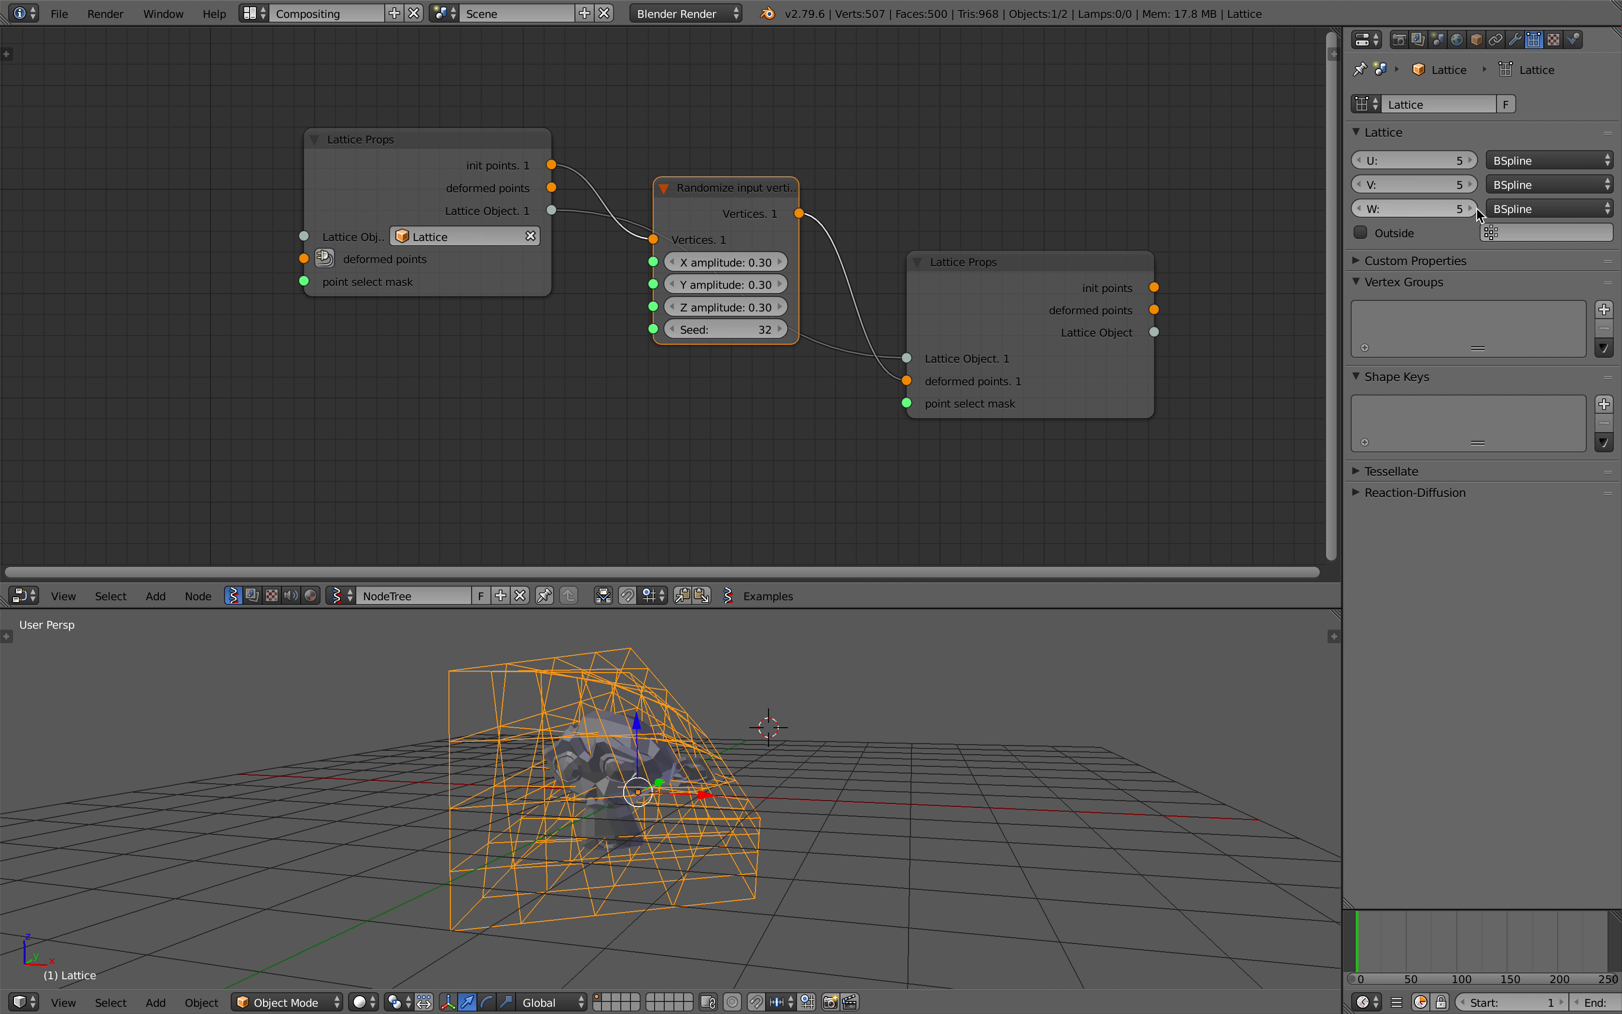
Enlarge the 3D view, scrub the timeline to frame 40, and set the Randomize node's seed to 86.
middle_click_drag(852, 756, 804, 818)
left_click_drag(871, 610, 868, 551)
middle_click_drag(868, 586, 806, 653)
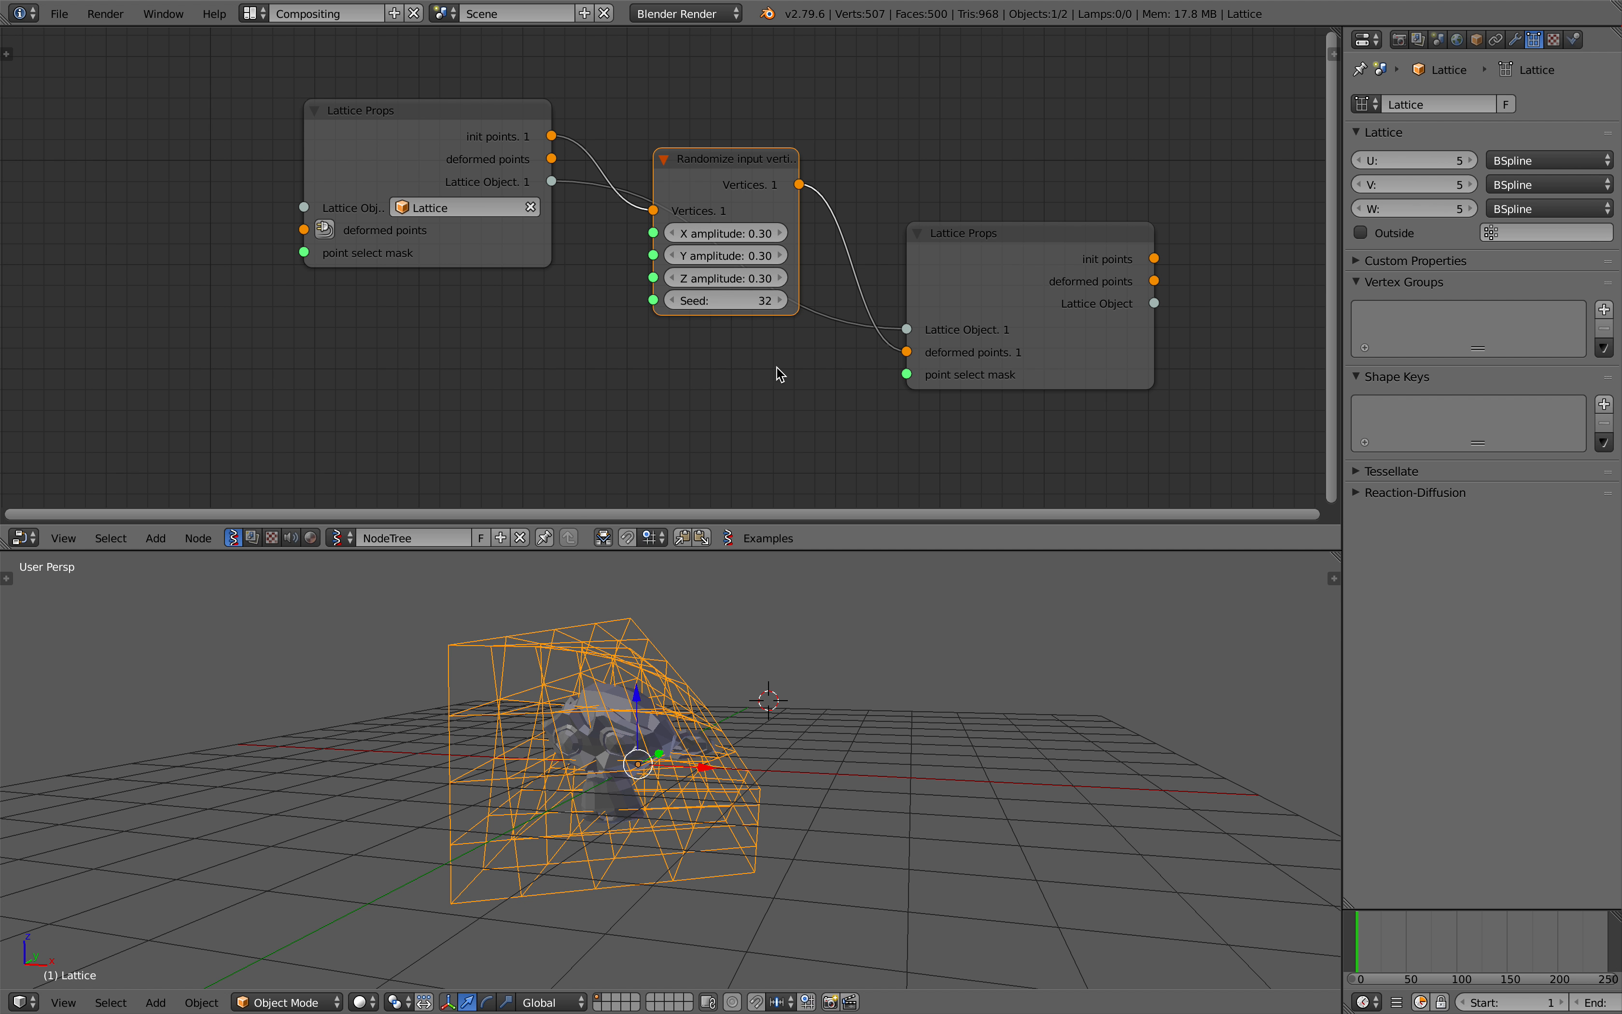
left_click(1373, 934)
left_click_drag(735, 311, 742, 313)
left_click_drag(751, 297, 814, 297)
middle_click_drag(760, 705, 764, 684)
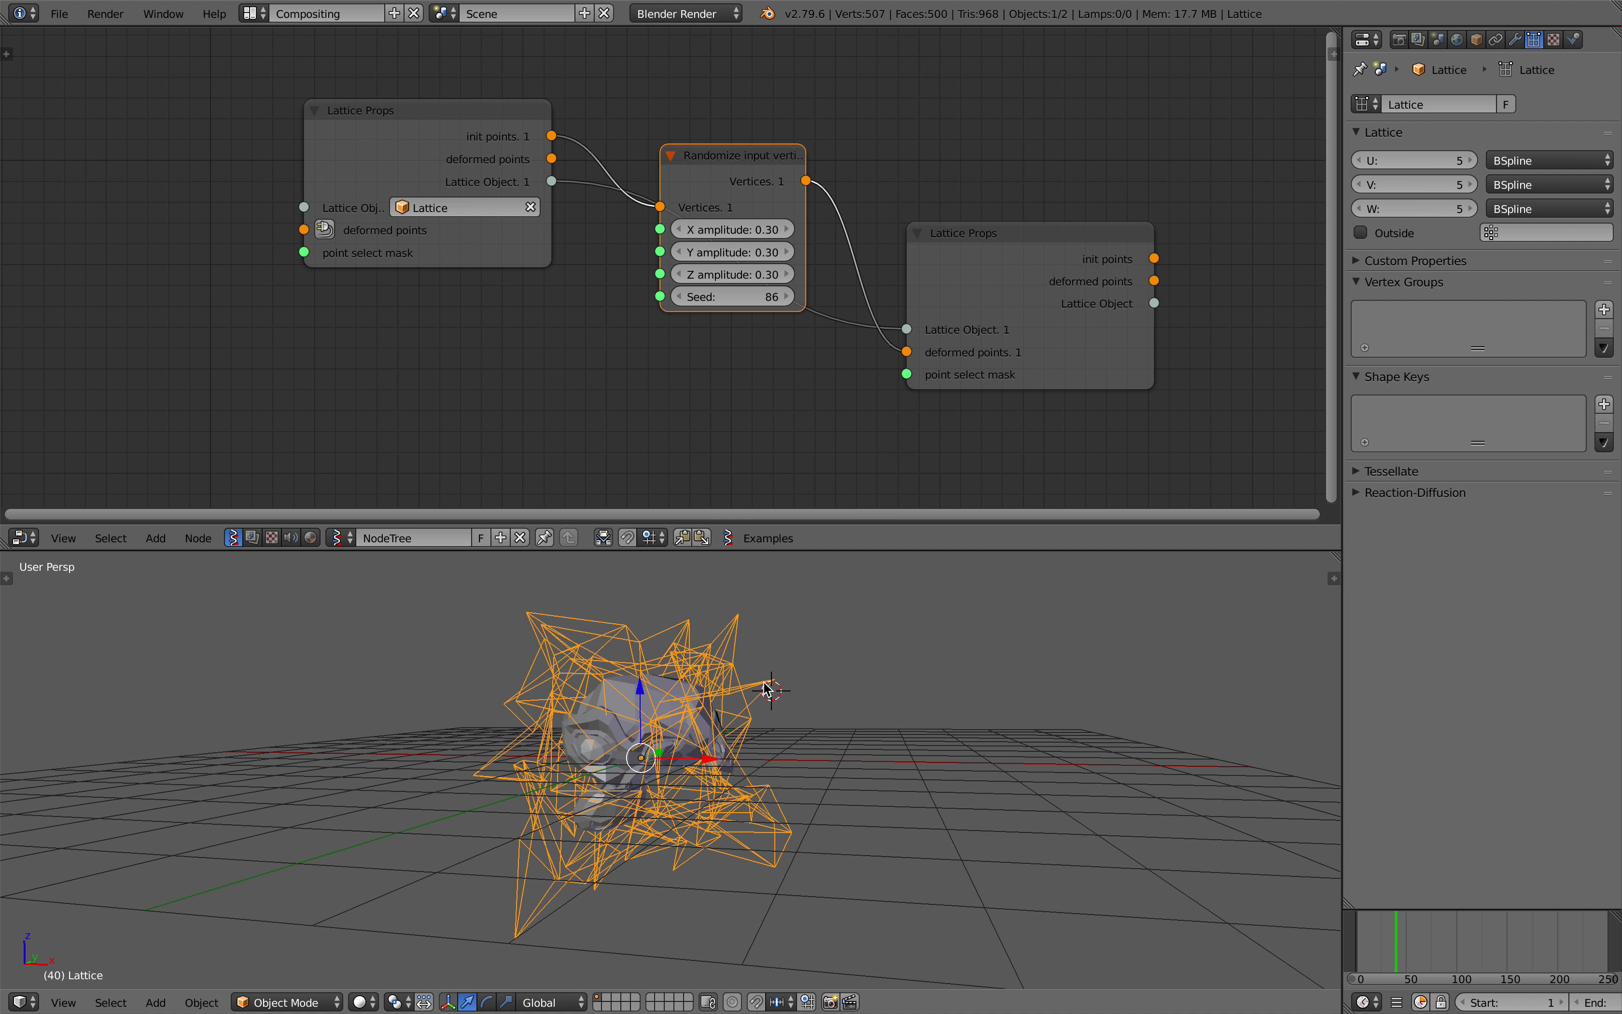
Toggle the lattice's Outside option to compare both states, leaving it enabled, and save the file.
left_click(1382, 236)
left_click(1389, 234)
left_click(1391, 234)
left_click(1391, 234)
left_click(1391, 233)
left_click(1391, 233)
left_click(1391, 233)
left_click(1396, 932)
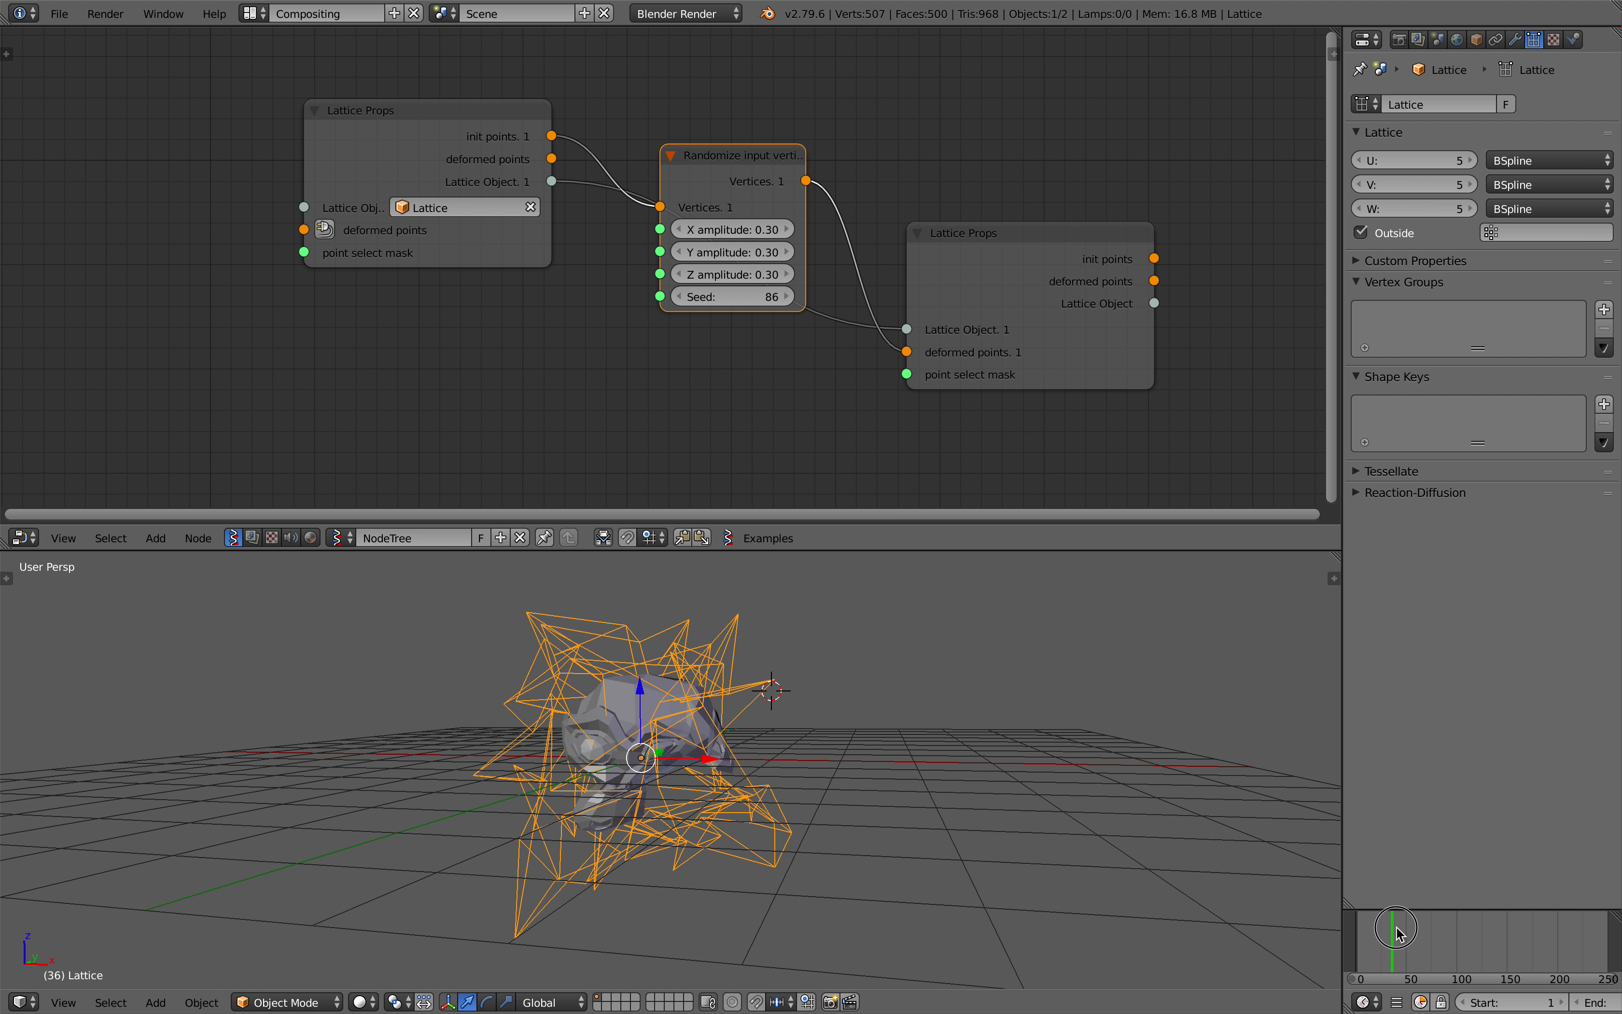
left_click_drag(1408, 932, 1395, 932)
middle_click_drag(966, 776, 985, 771)
left_click(1383, 233)
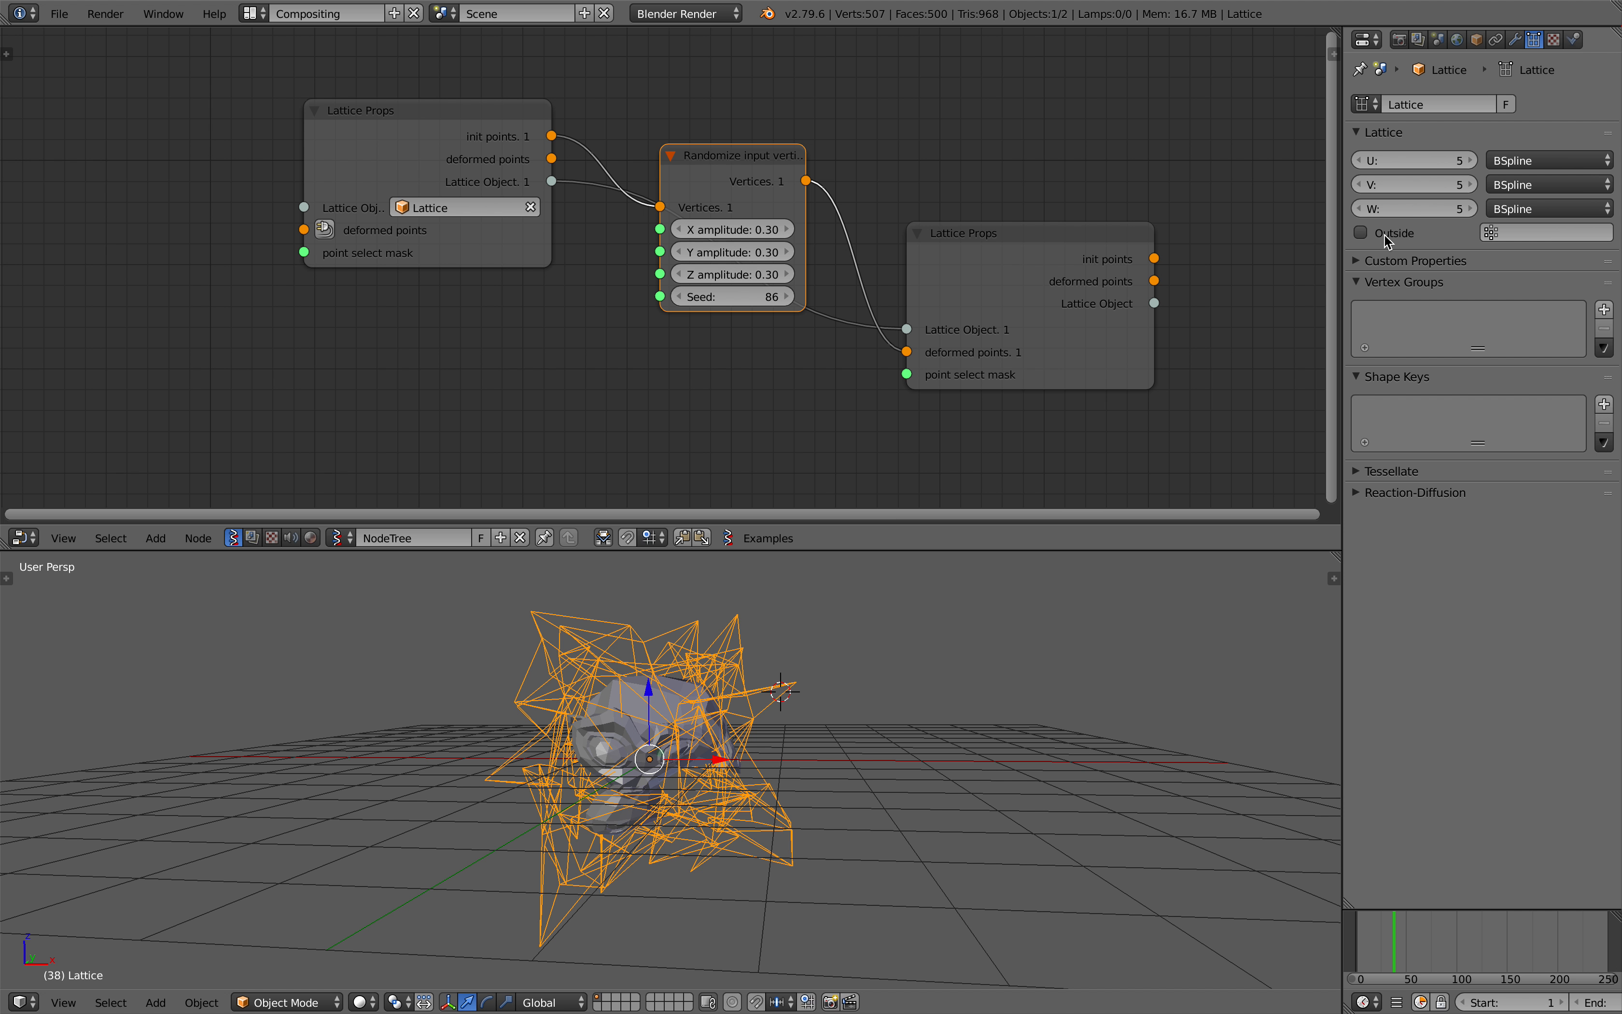
left_click(1384, 233)
middle_click_drag(1102, 684, 1086, 692)
key("ctrl+s")
left_click(1045, 747)
Start animation playback and orbit around the deformed head to watch the lattice update.
key("alt+a")
left_click(1373, 926)
middle_click_drag(757, 724, 753, 723)
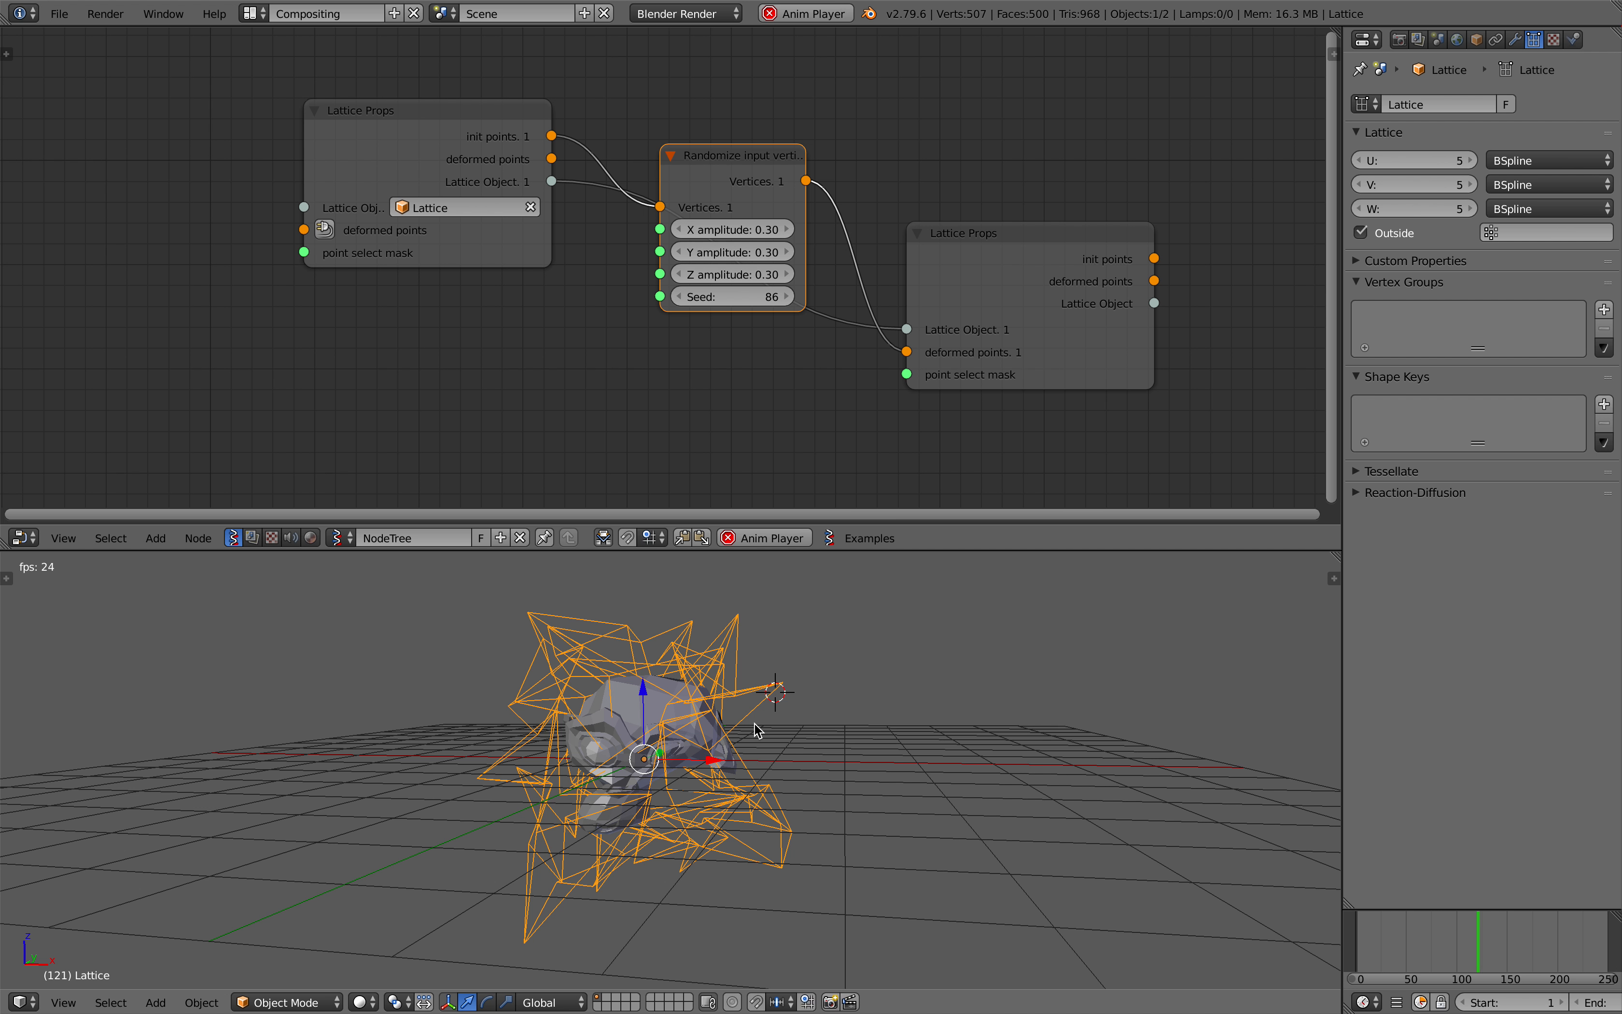
middle_click_drag(754, 724, 701, 723)
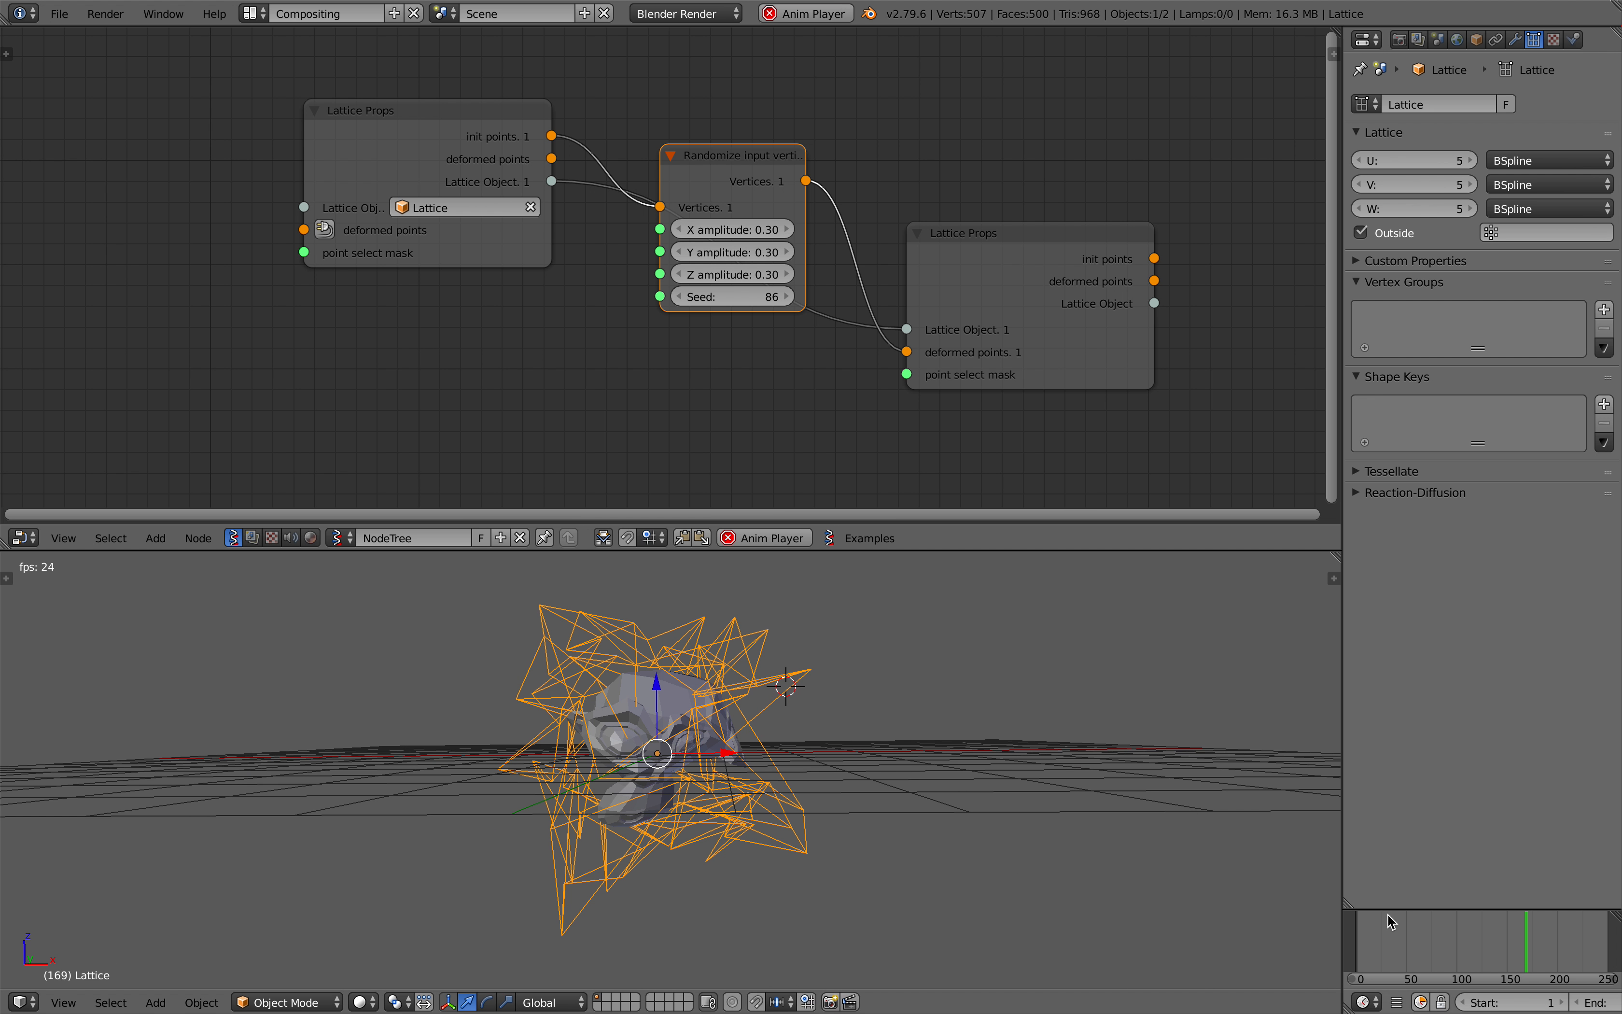
Set the Randomize node's X, Y and Z amplitudes to 0.09 and its seed to 220.
mouse_move(750, 296)
left_mouse_down()
mouse_move(731, 296)
mouse_move(760, 297)
left_mouse_up()
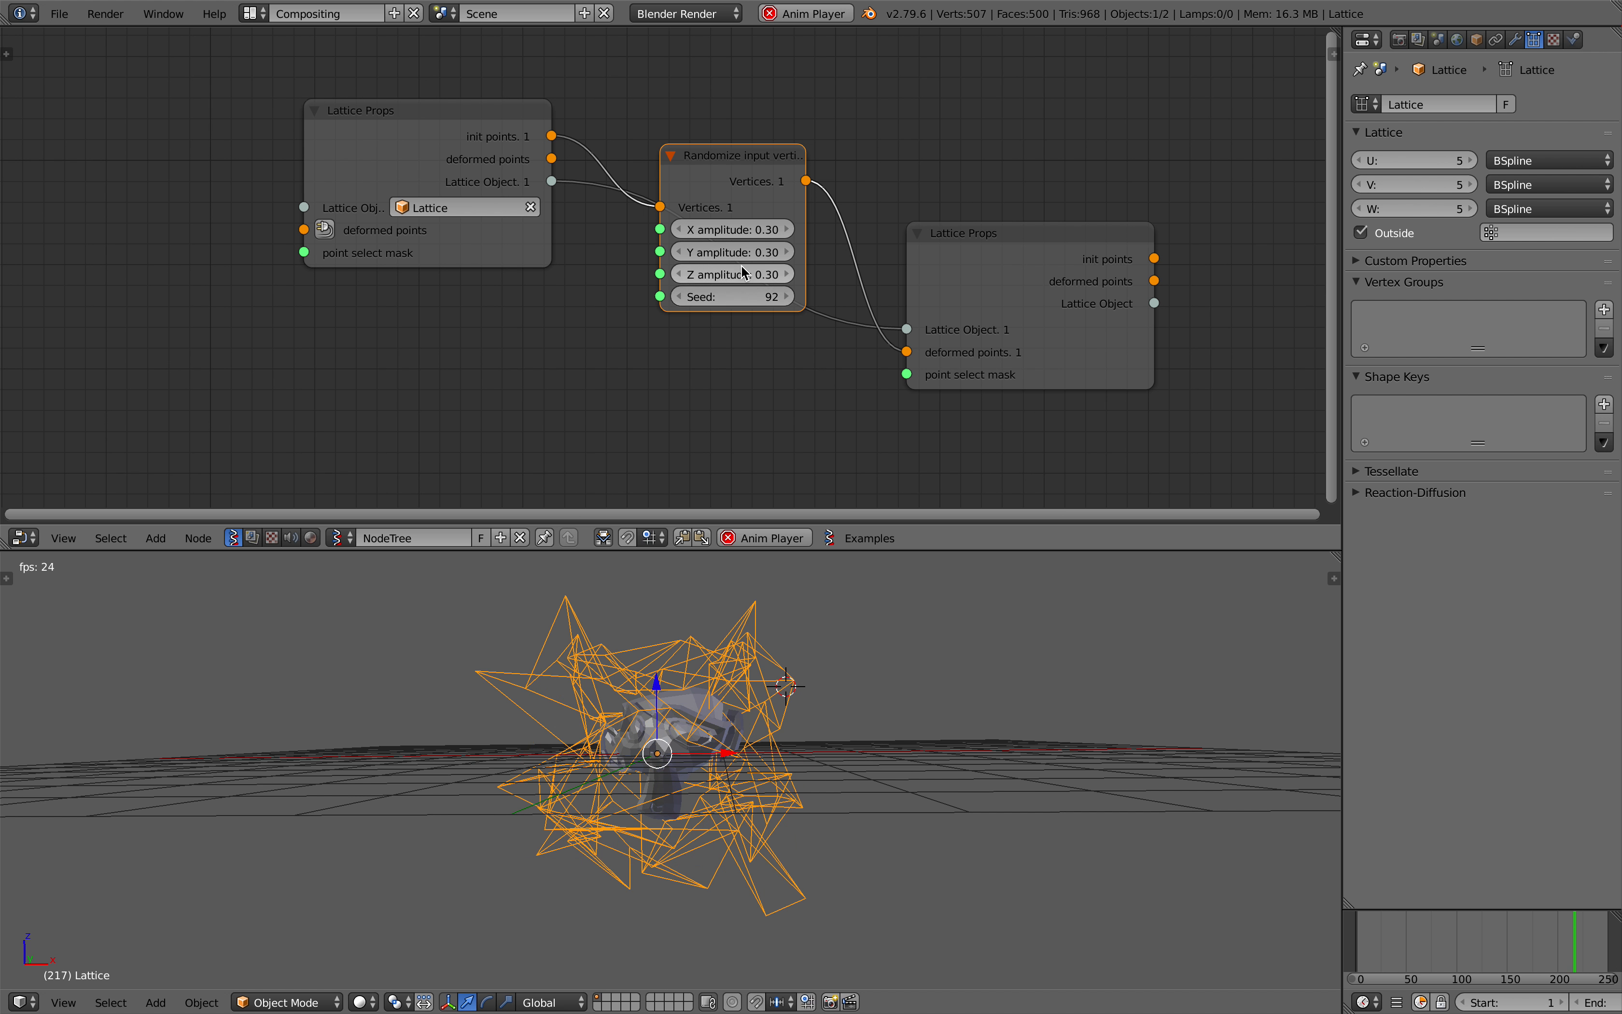
left_click_drag(742, 229, 871, 297)
middle_click_drag(852, 652, 838, 646)
scroll(837, 644, "up", 1)
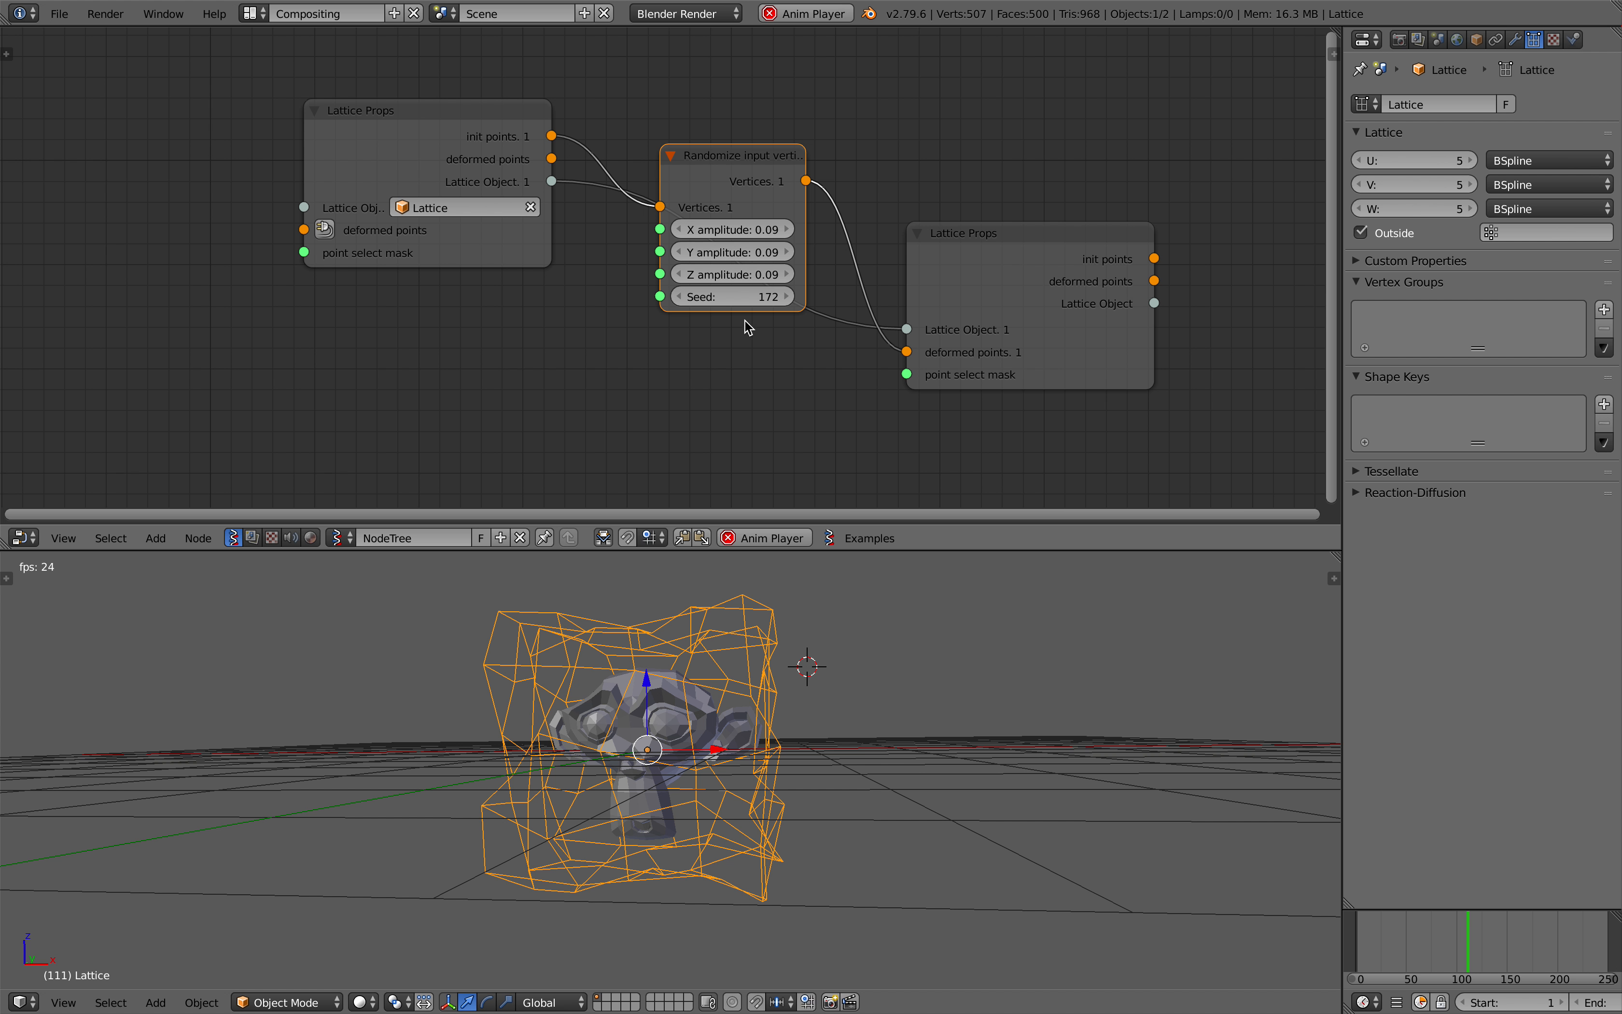
Select Suzanne, try moving it through the lattice, and stop the animation playback.
right_click(688, 714)
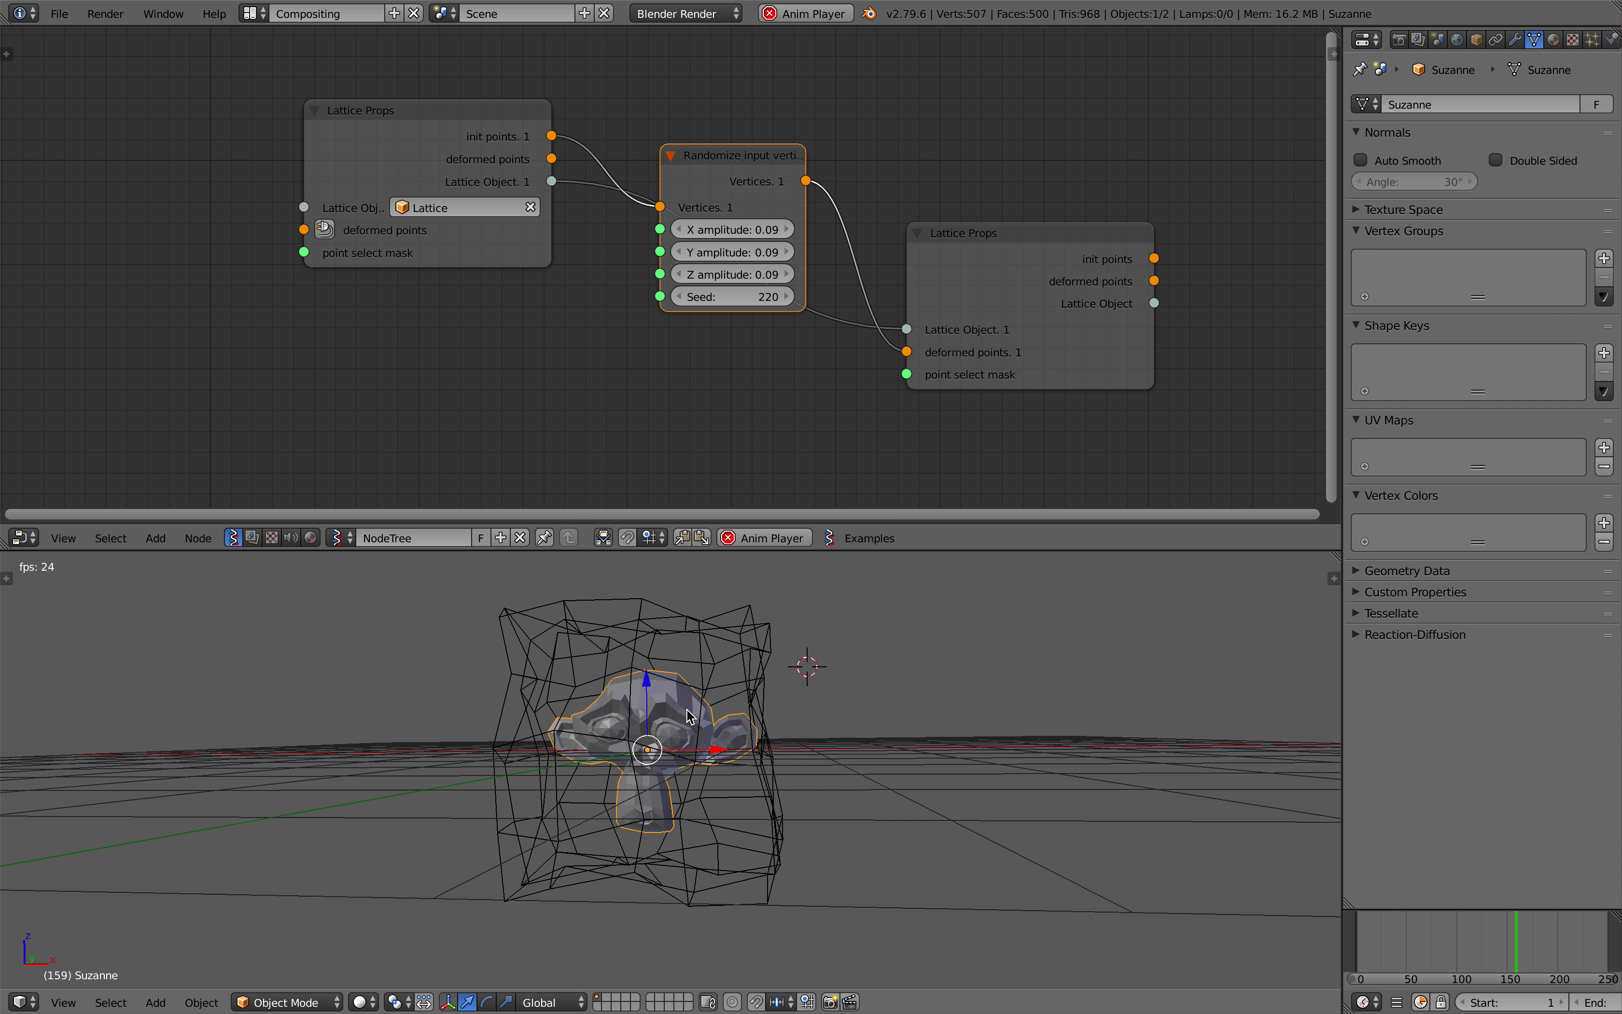
key("g")
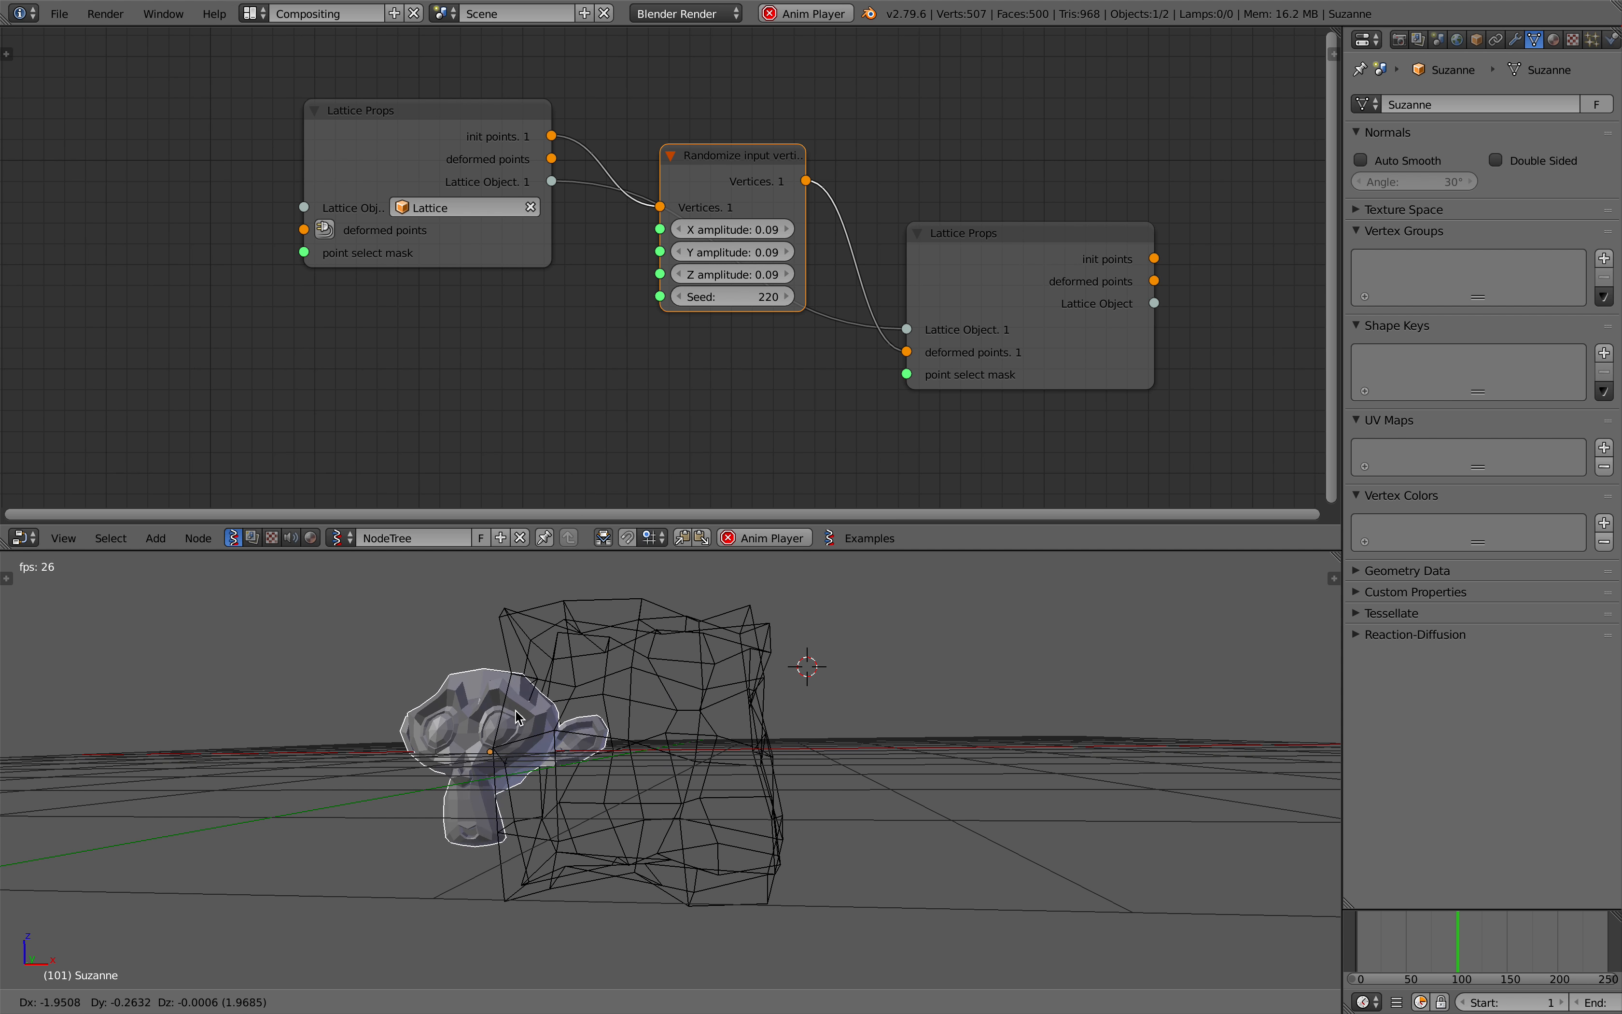
left_click(680, 718)
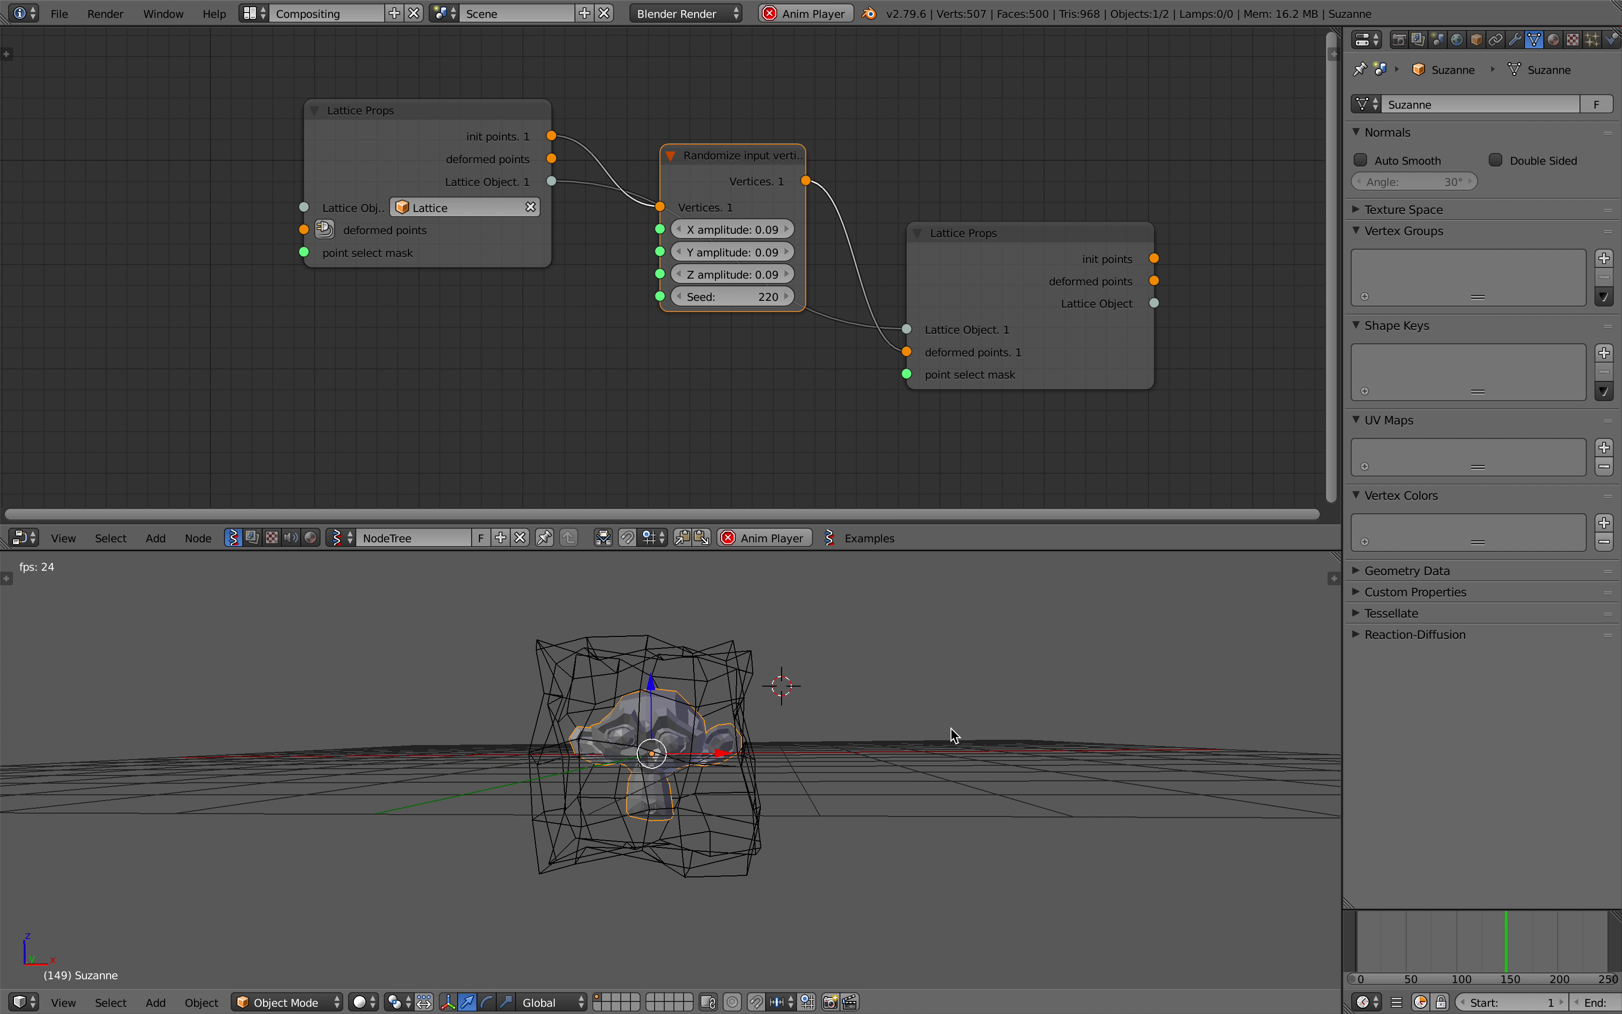
key("Escape")
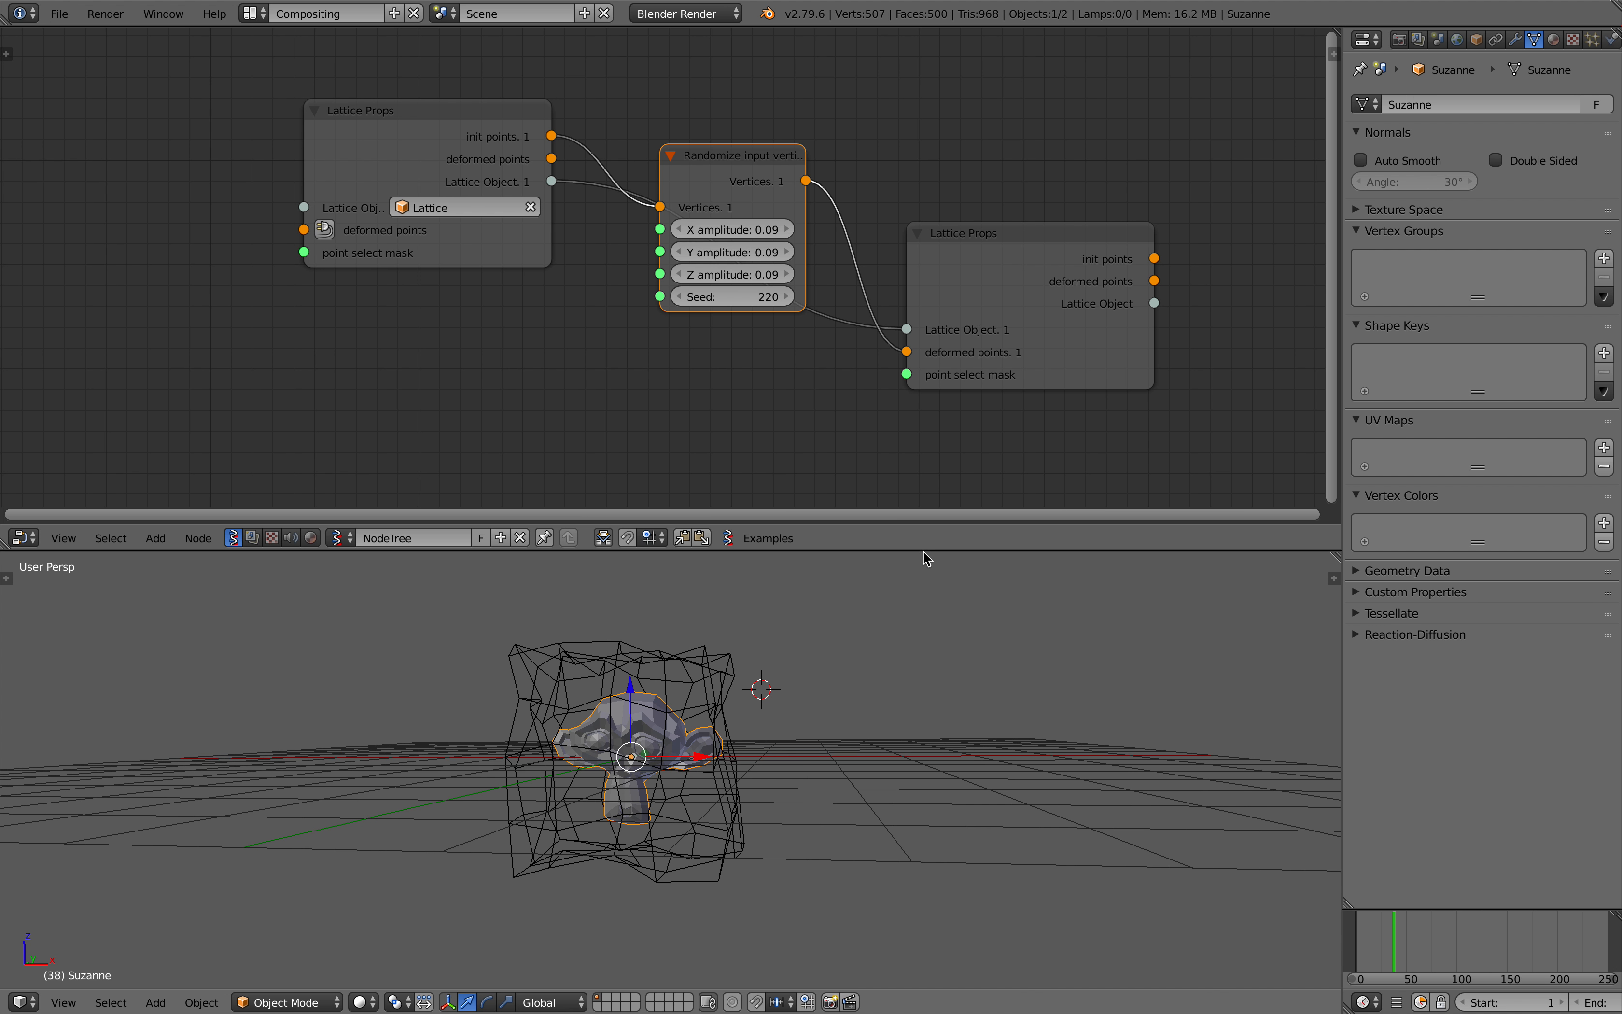
Sketch with grease pencil a circle above a pinched block and a wavy curve with shapes following it beside the lattice.
left_click_drag(923, 550, 737, 422)
middle_click_drag(713, 536, 696, 612)
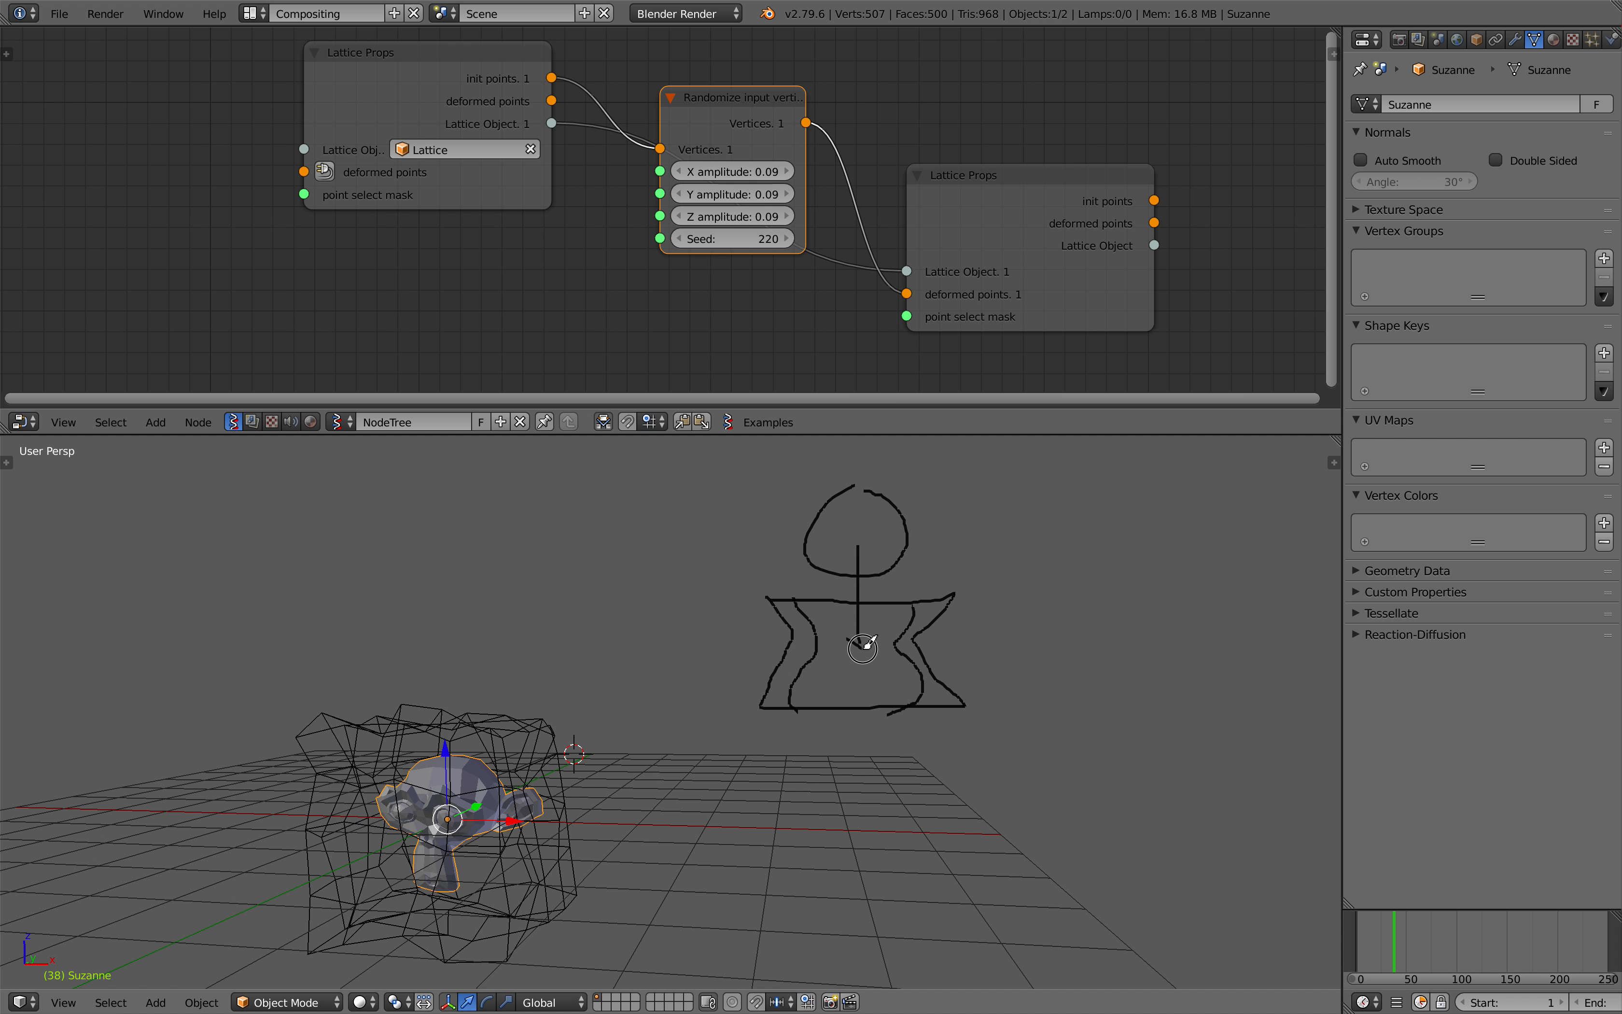
mouse_move(941, 574)
middle_mouse_down()
mouse_move(737, 598)
mouse_move(660, 639)
mouse_move(651, 622)
mouse_move(677, 630)
middle_mouse_up()
middle_click_drag(819, 643, 719, 643)
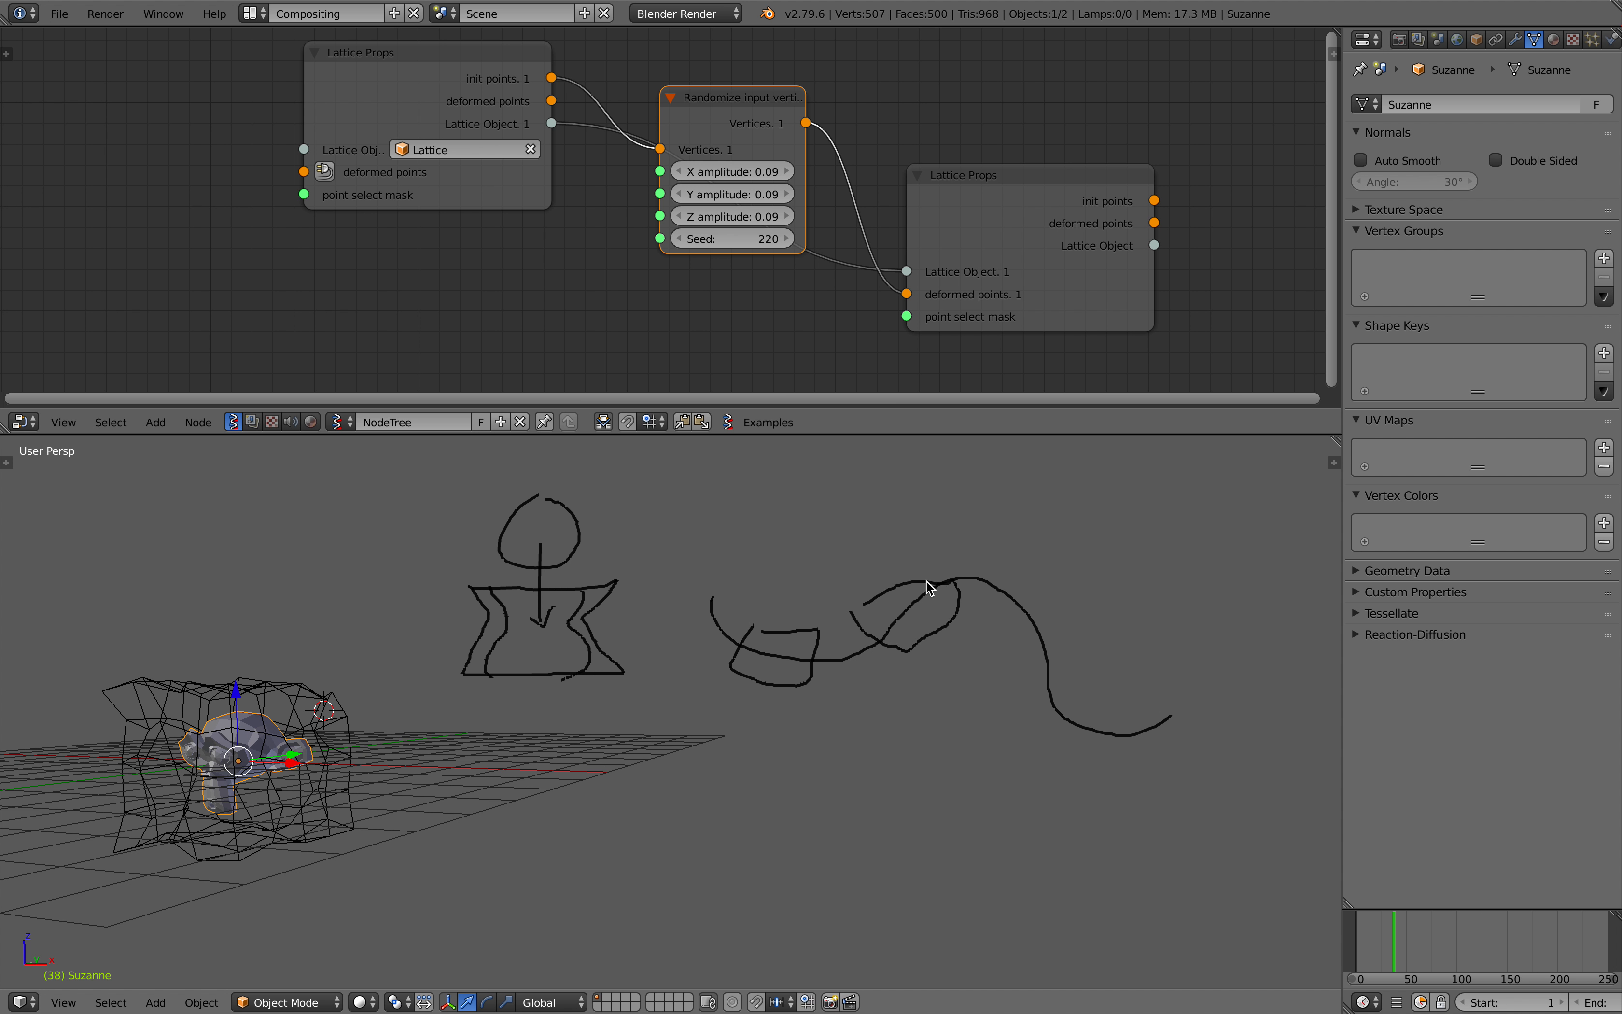
mouse_move(980, 560)
middle_mouse_down()
mouse_move(998, 570)
mouse_move(1057, 519)
middle_mouse_up()
Remove the GP grease pencil layer to clear the sketches from the 3D view.
left_click(1334, 458)
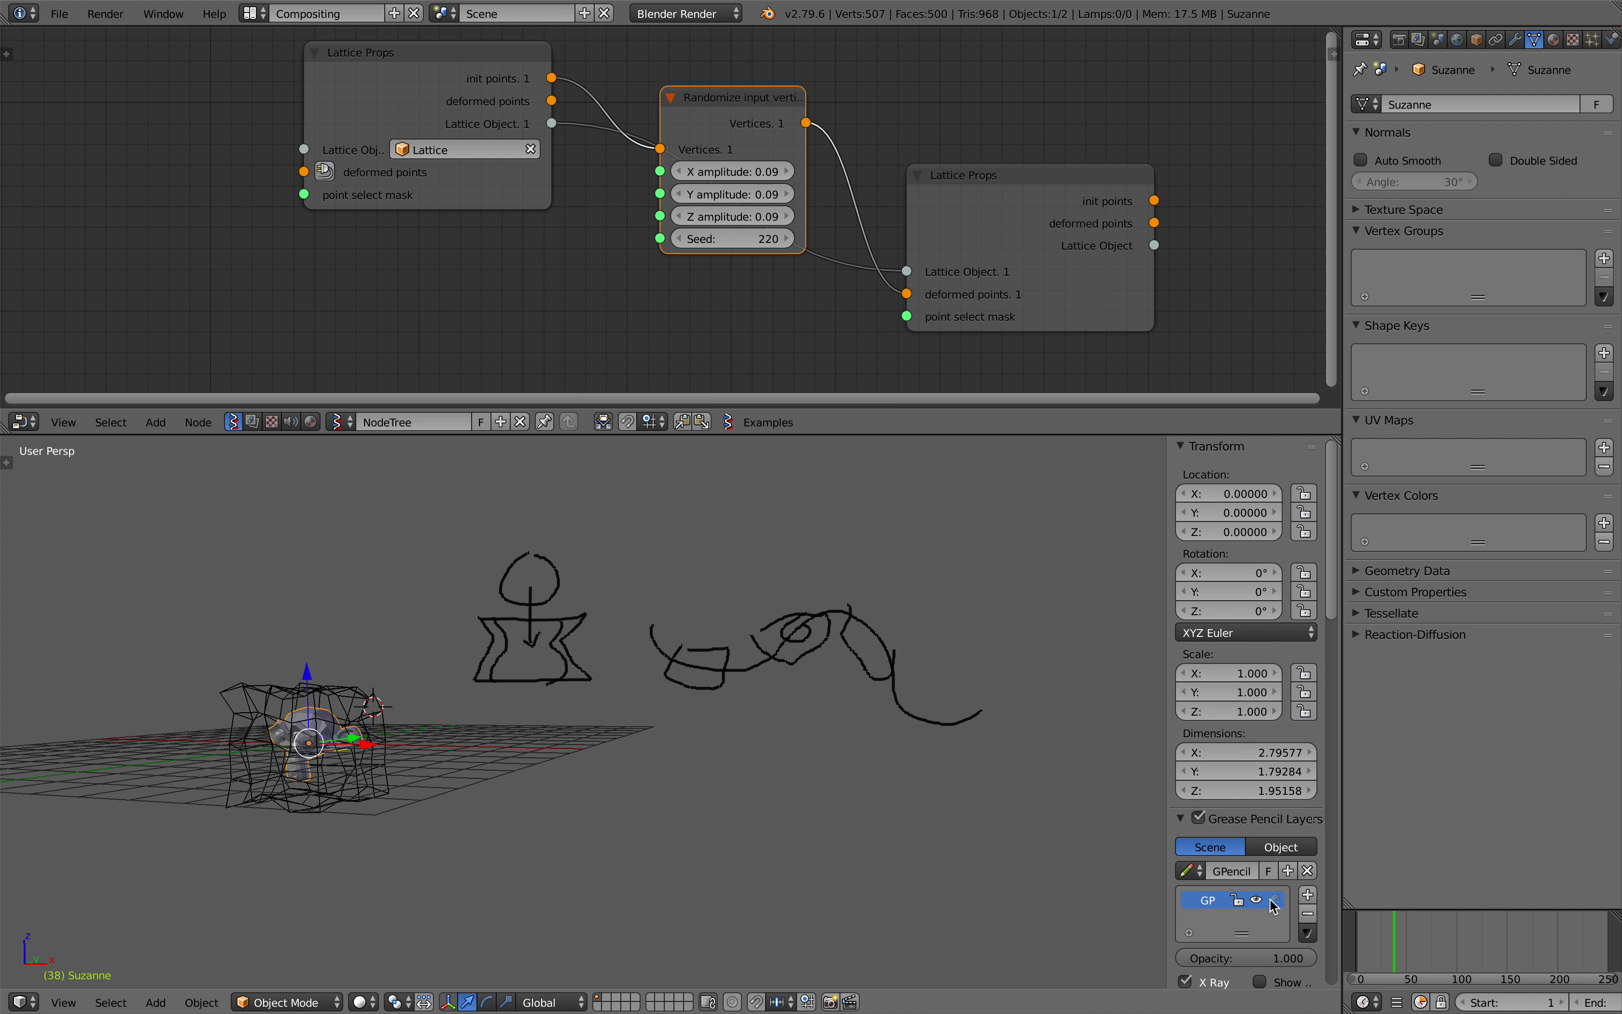
left_click(1312, 914)
left_click_drag(1168, 673, 1556, 705)
middle_click_drag(768, 685, 1039, 681, "shift")
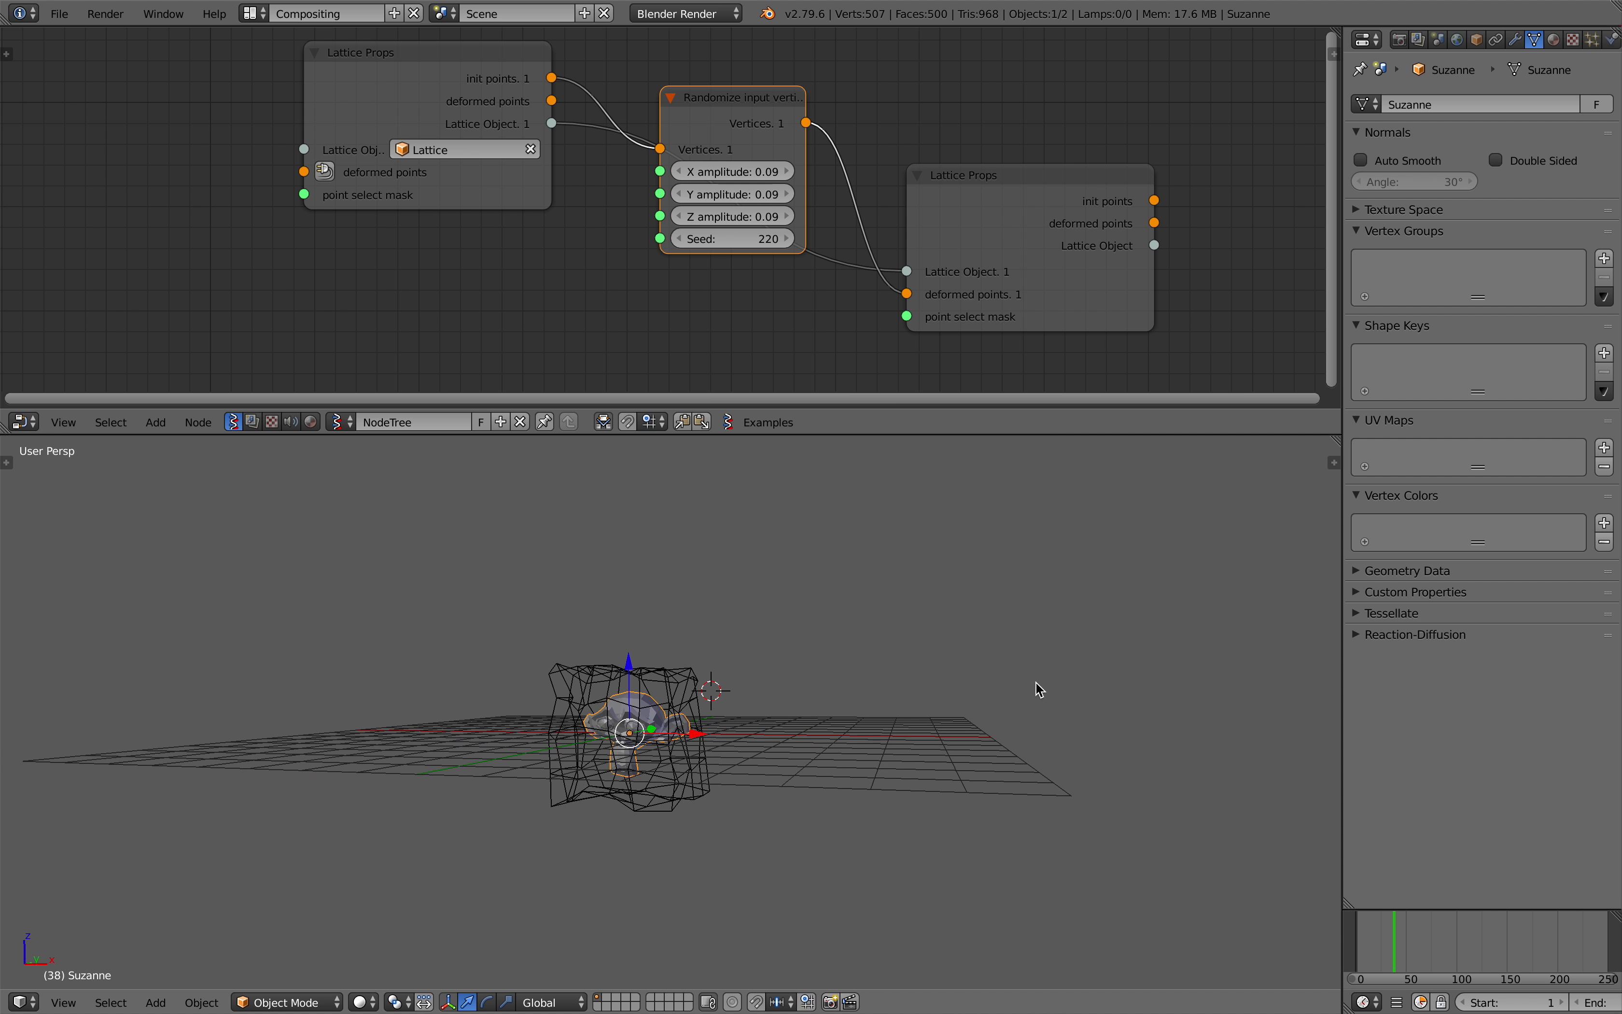
Try moving and scaling Suzanne inside the lattice.
scroll(829, 684, "up", 4)
mouse_move(829, 684)
middle_mouse_down()
mouse_move(737, 735)
mouse_move(818, 688)
middle_mouse_up()
scroll(818, 687, "down", 1)
middle_click_drag(619, 709, 700, 700)
key("g")
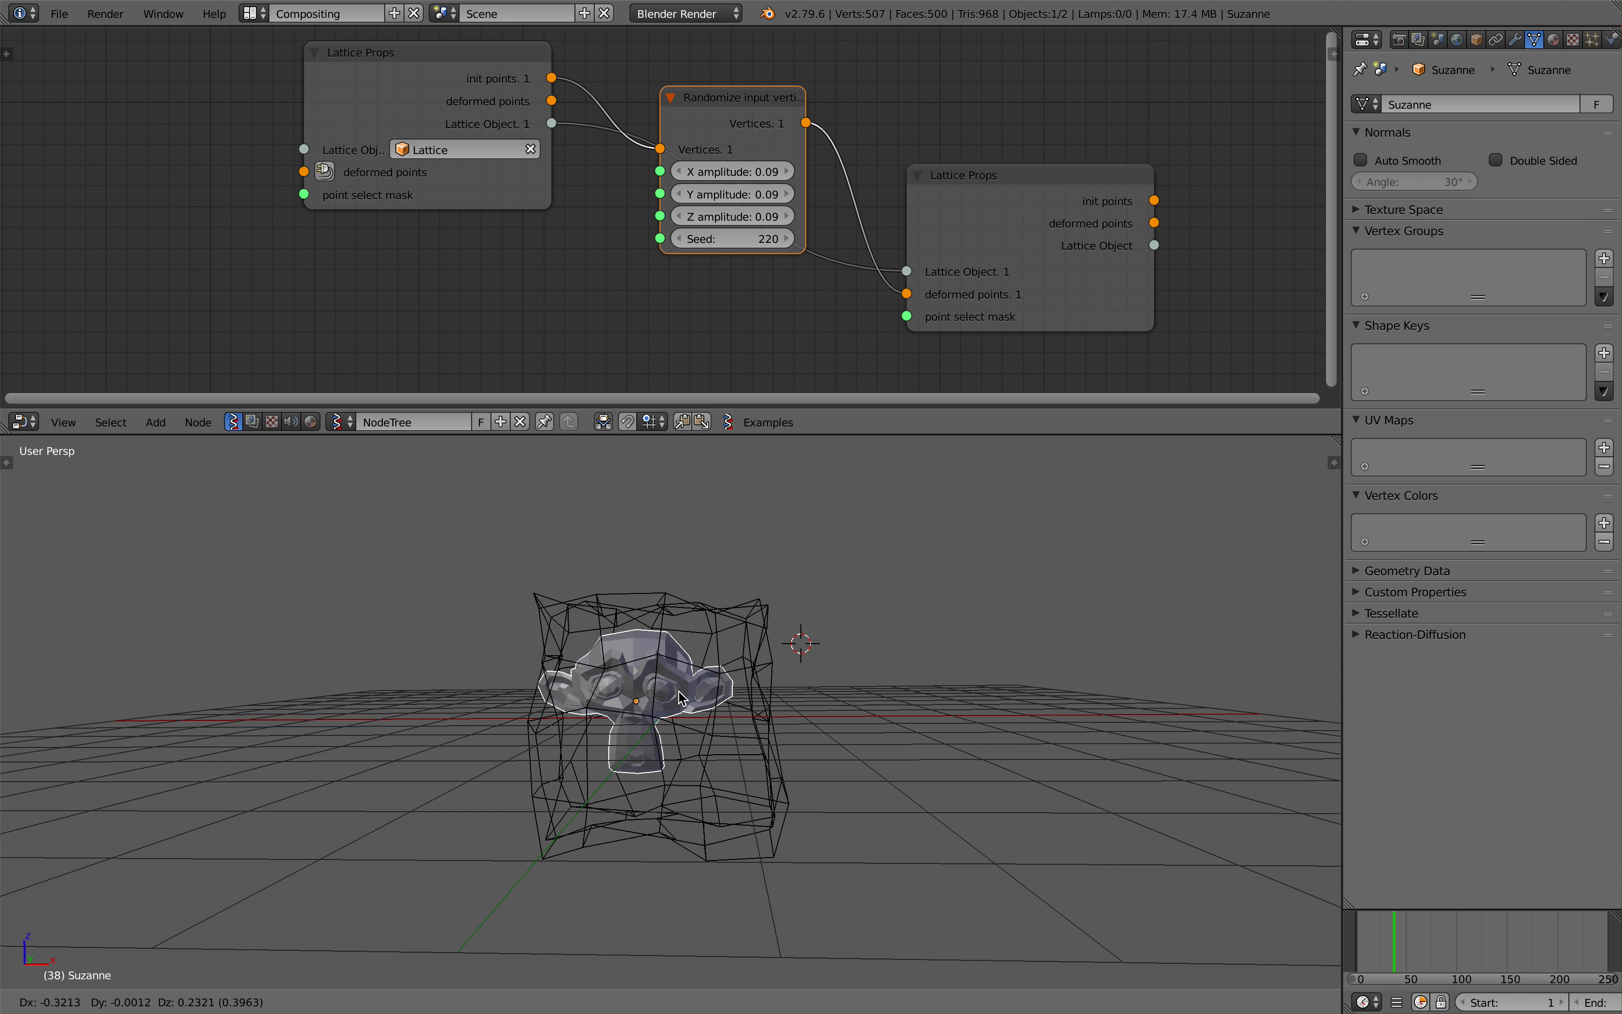
right_click(691, 704)
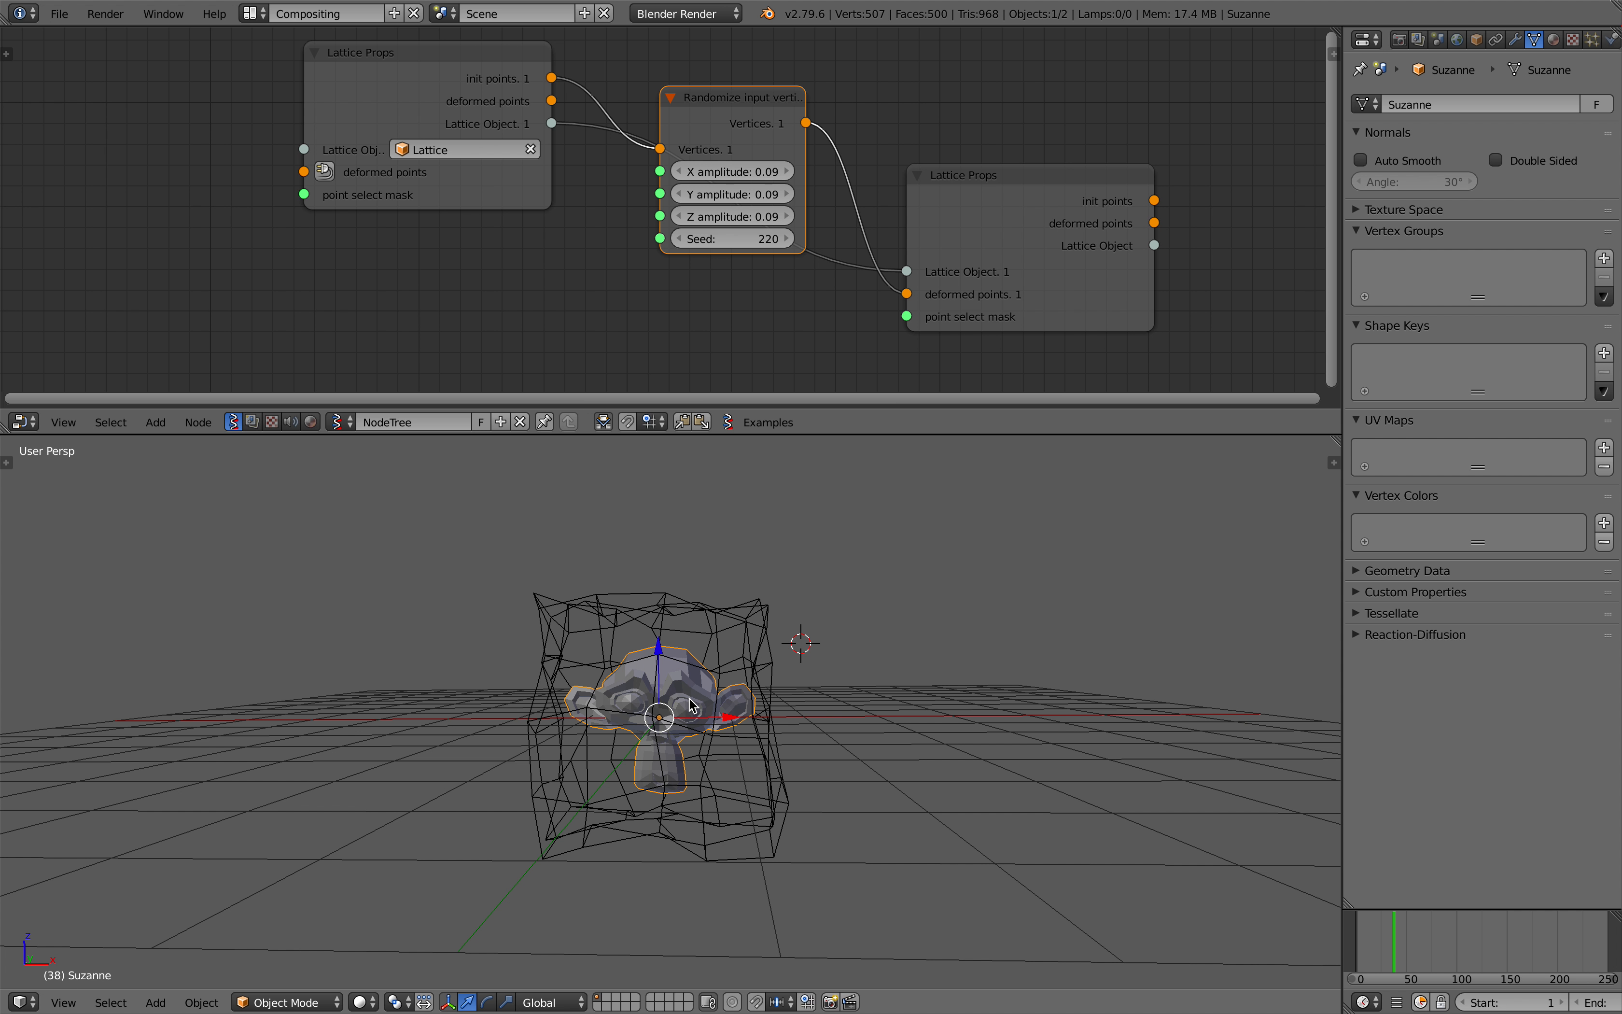
middle_click_drag(744, 707, 764, 704)
key("s")
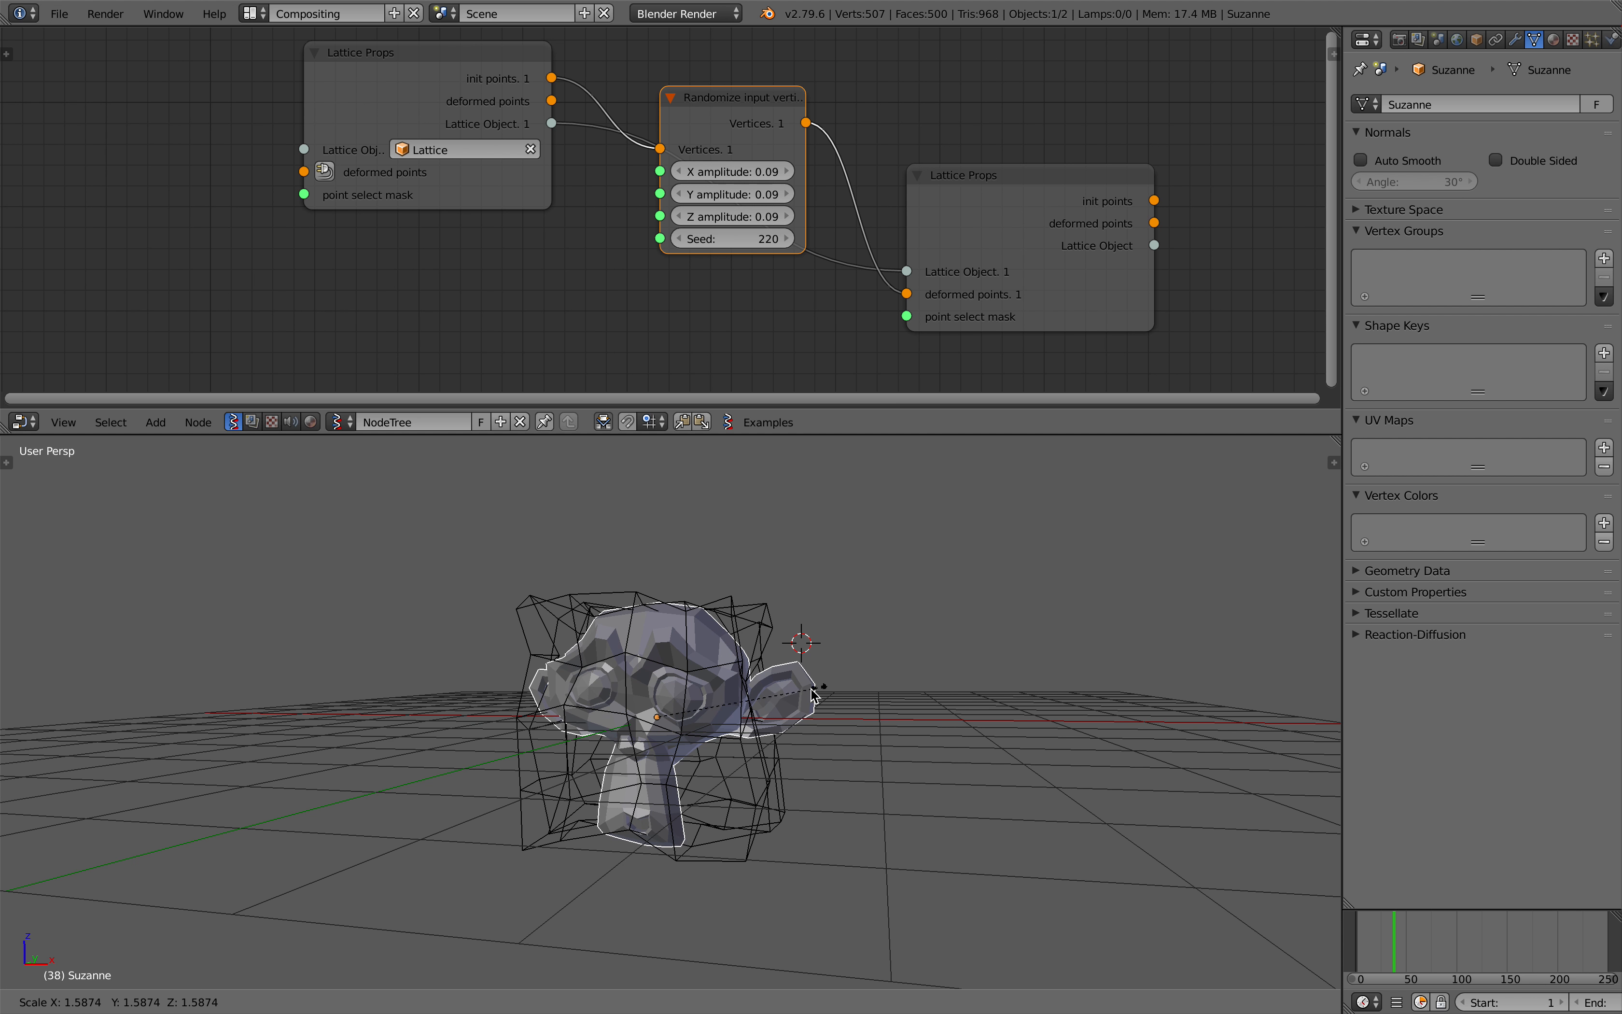
right_click(778, 700)
Test amplitudes of 0.57 with seed 252 on the Randomize node and reset its X, Y and Z amplitudes to 0.
left_click_drag(716, 170, 846, 216)
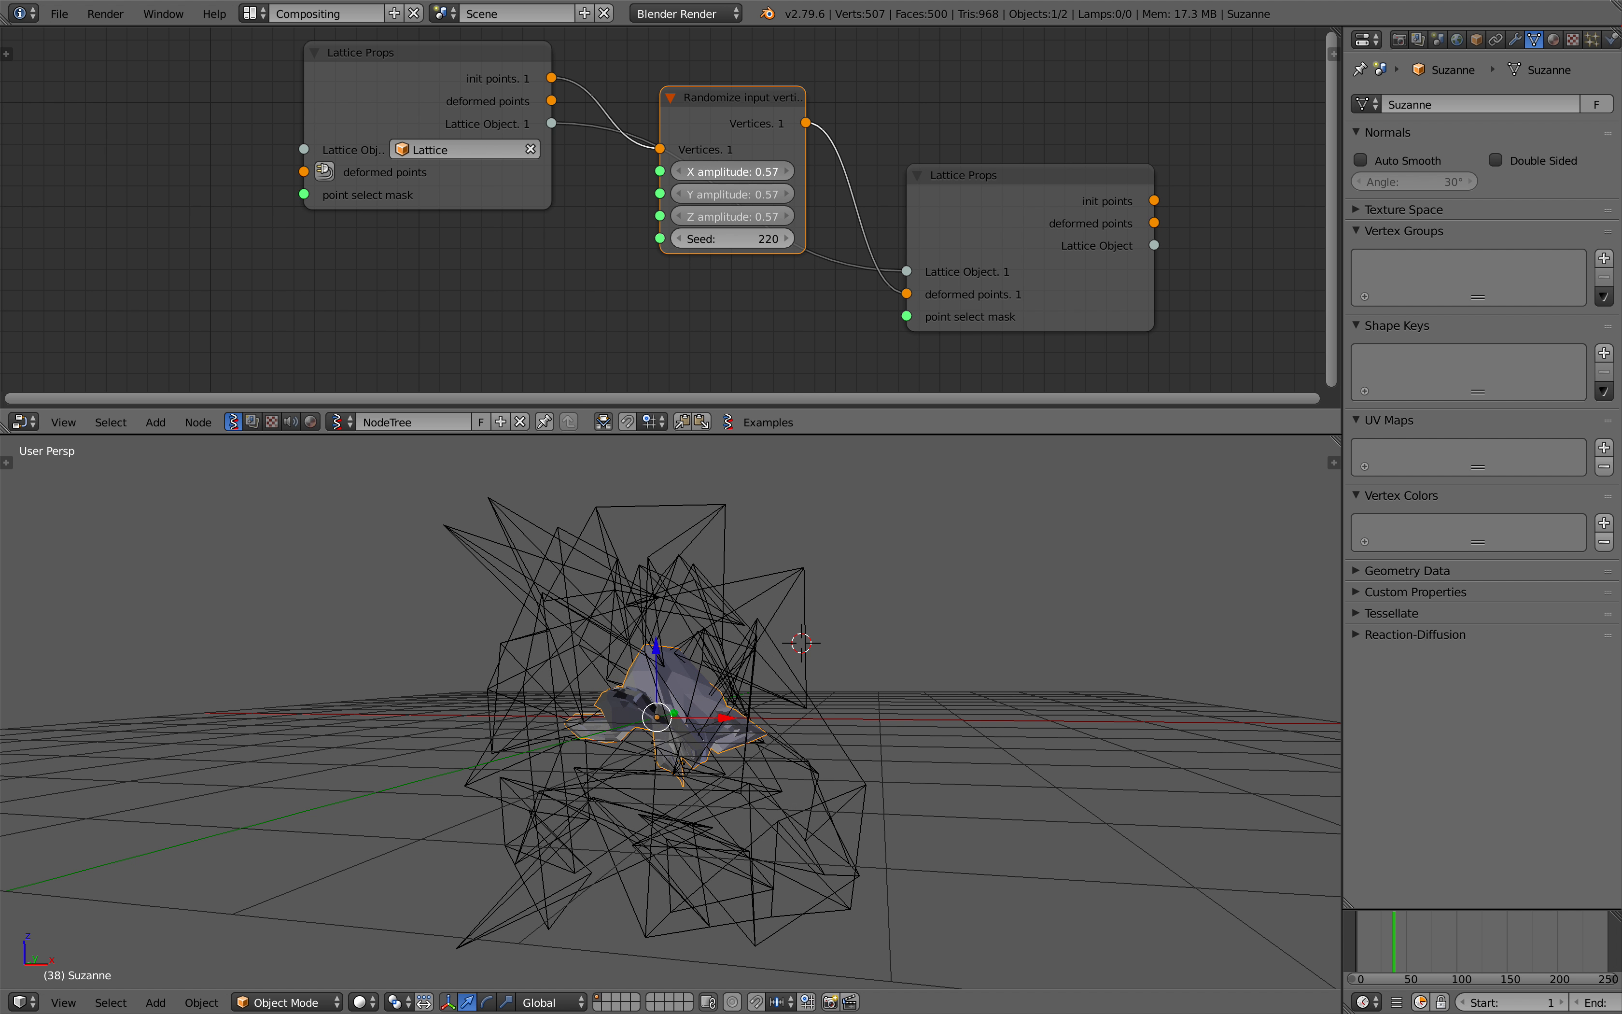
left_click_drag(737, 239, 778, 239)
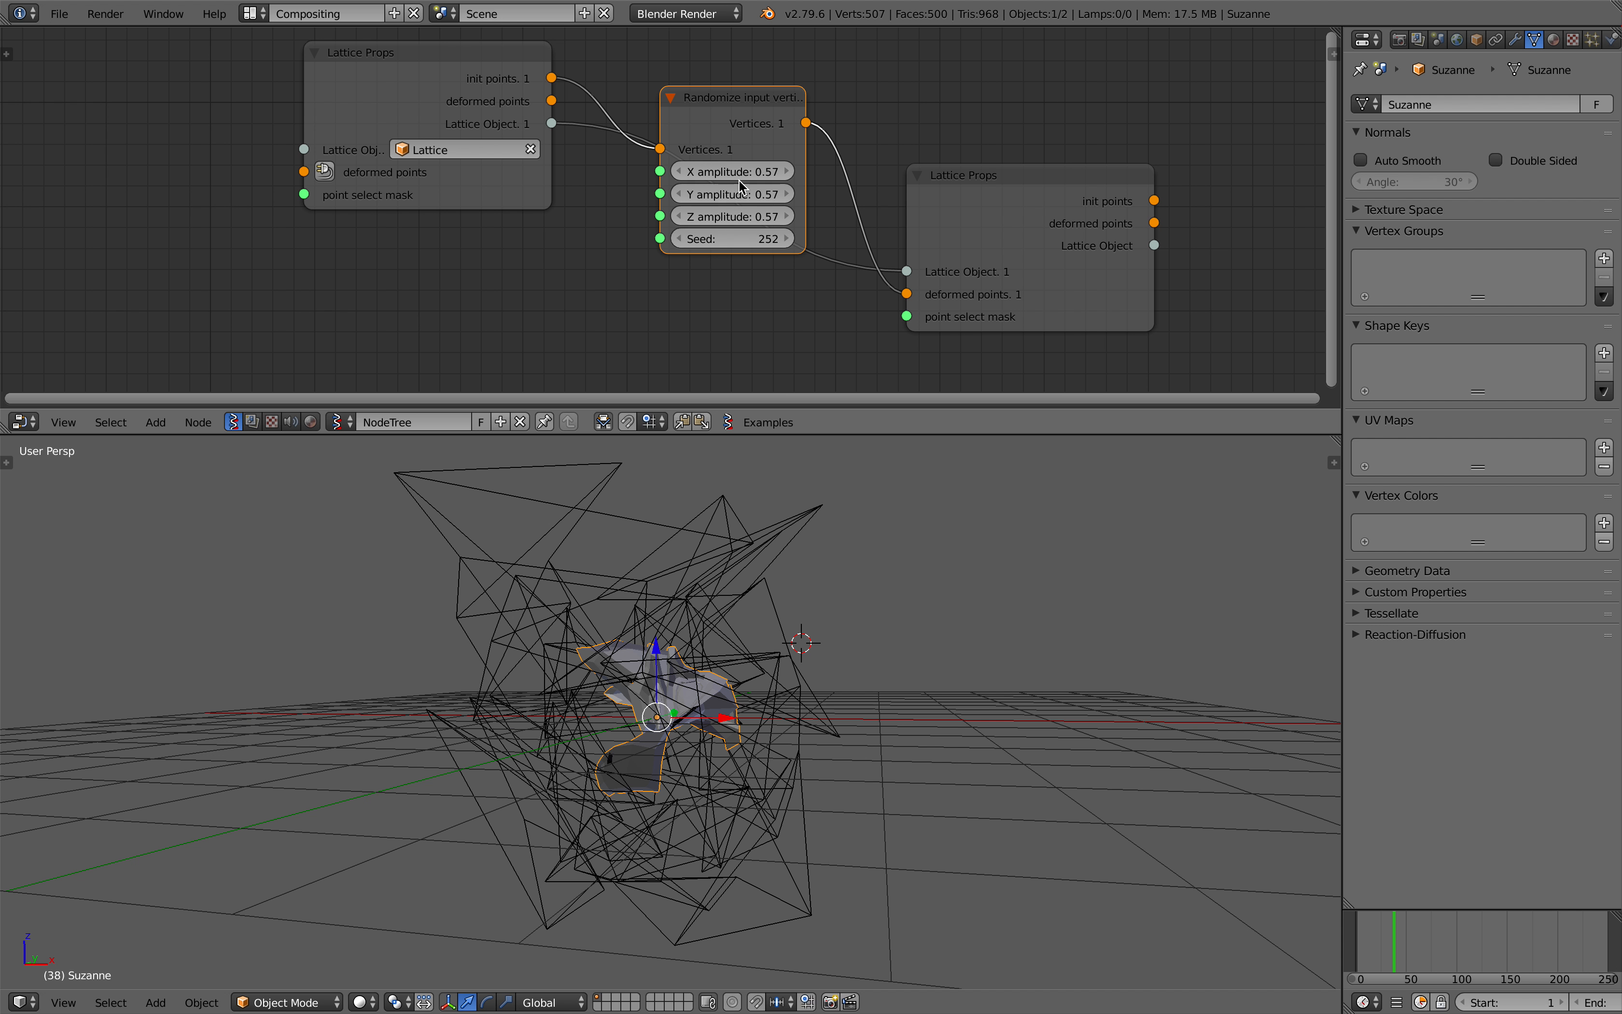
left_click(733, 176)
type("0")
key("Return")
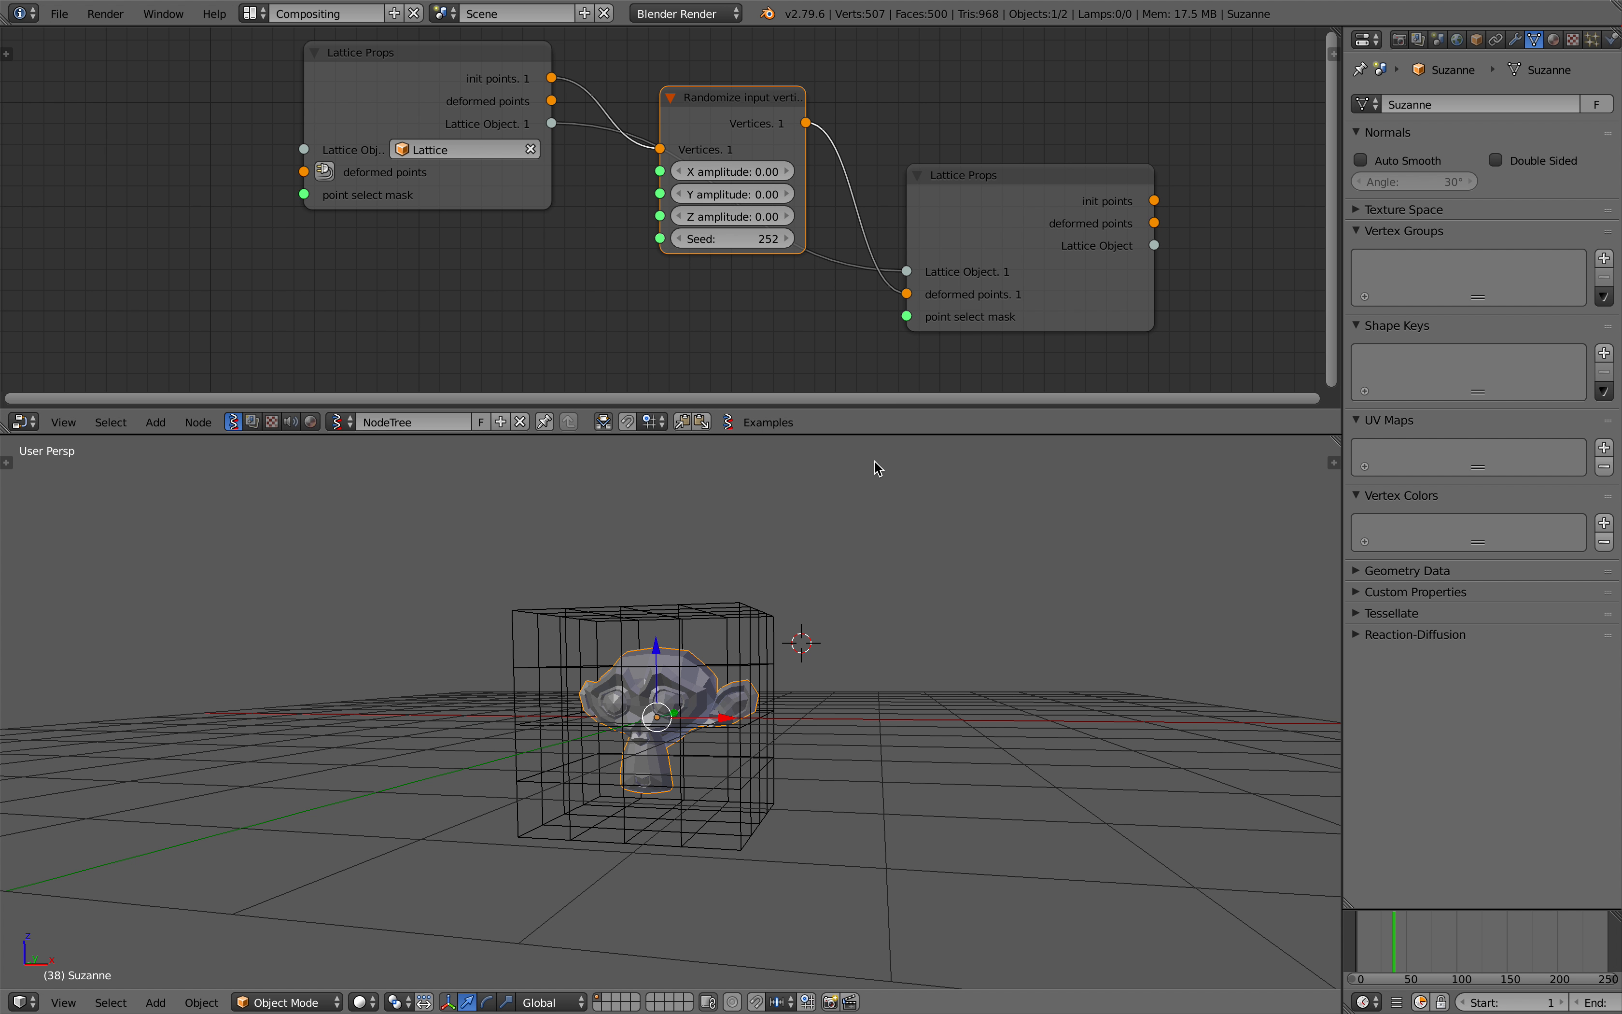
Enlarge the node editor, reposition the second Lattice Props node, and save over sv_lattice_001.blend.
left_click_drag(867, 435, 866, 529)
scroll(849, 428, "down", 1)
middle_click_drag(849, 427, 842, 412)
left_click_drag(1009, 219, 1078, 156)
key("ctrl+s")
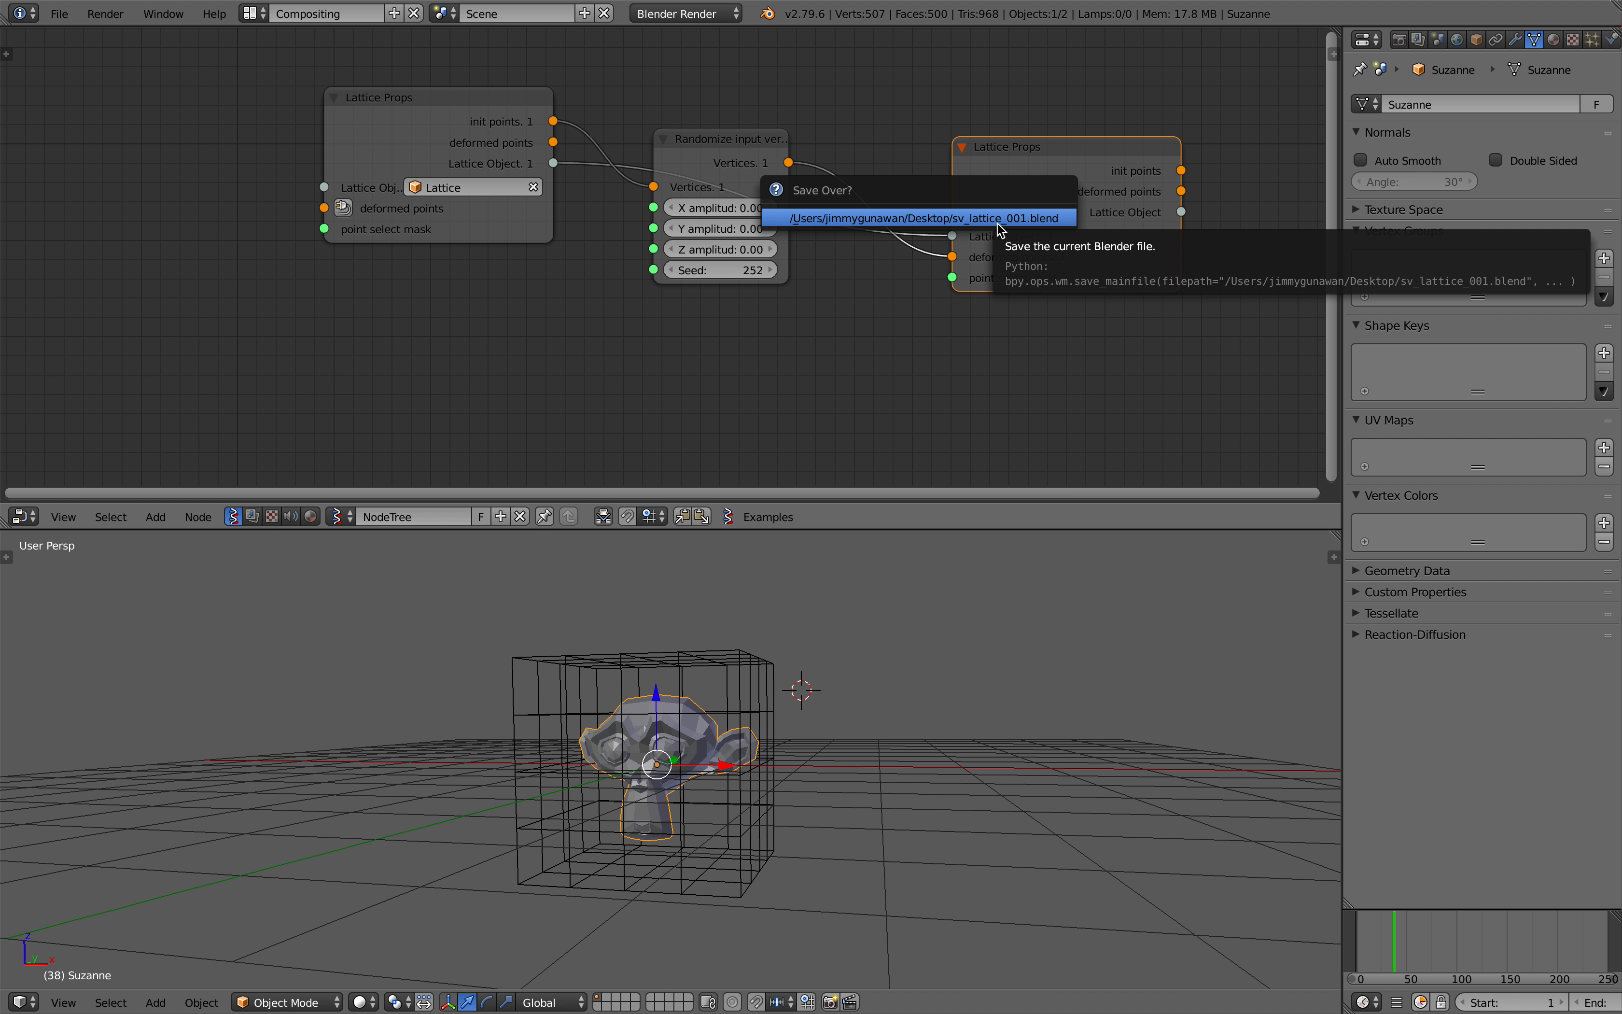
Add a Vector Noise MK2 node below the Randomize node.
key("shift+a")
left_click(671, 315)
type("noise")
key("Return")
left_click(682, 310)
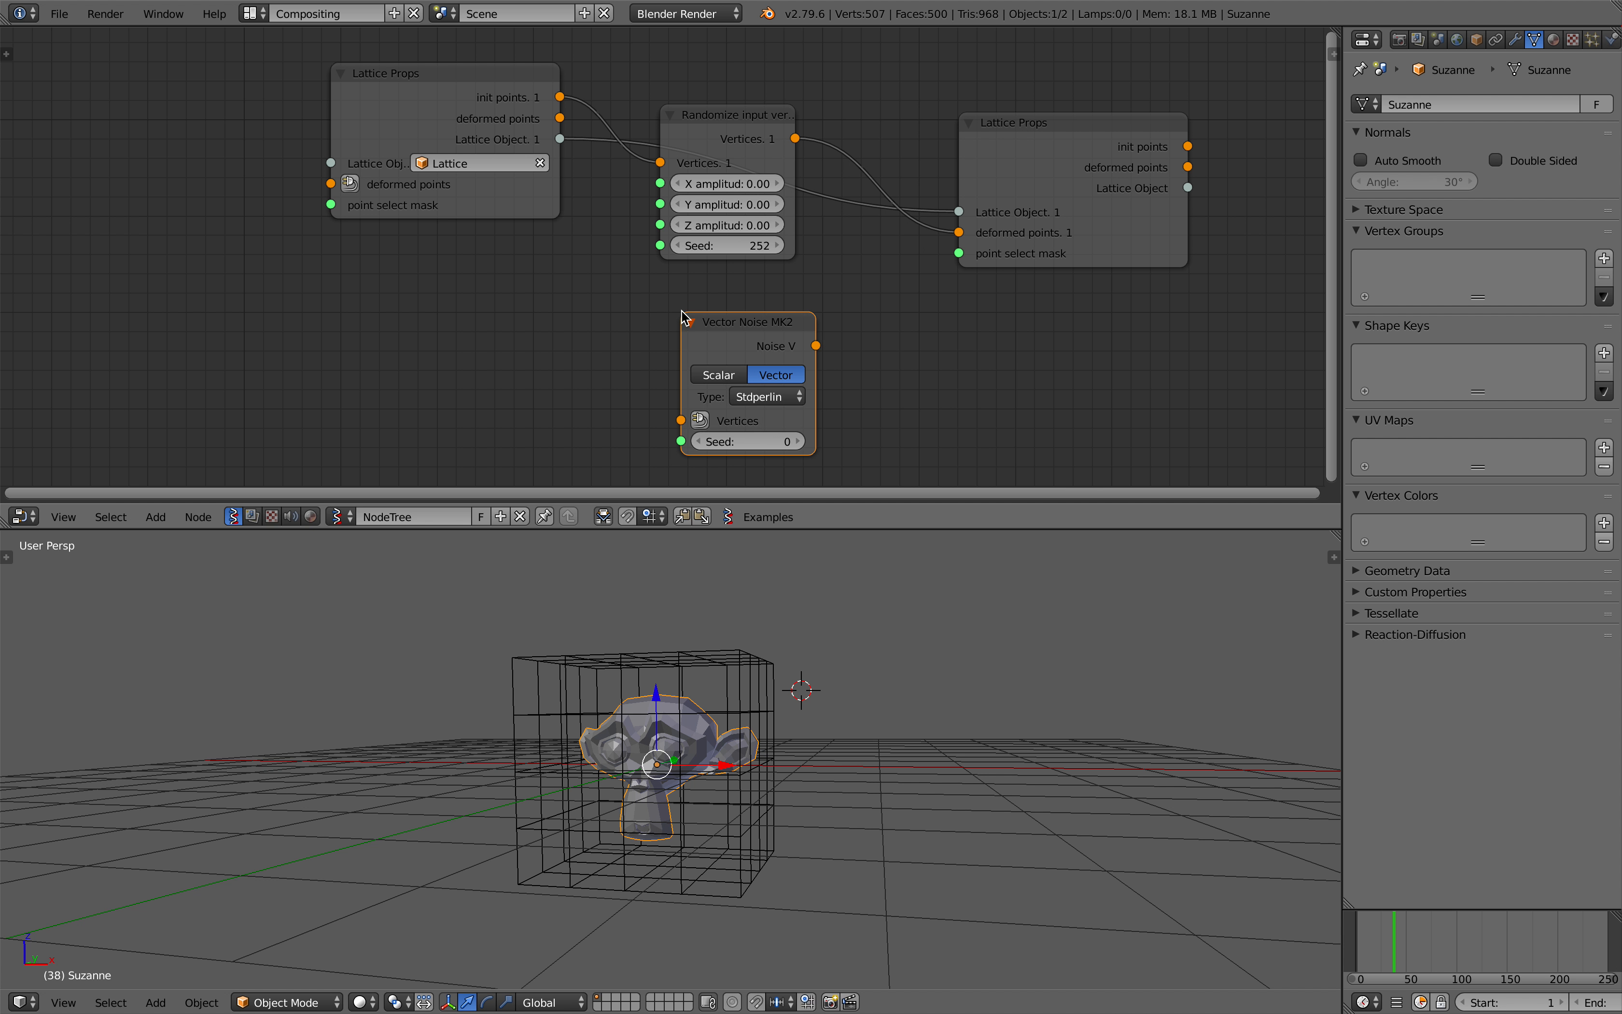
Try adding a Vector Turbulence node below the first Lattice Props node.
key("shift+a")
left_click(463, 341)
type("turb")
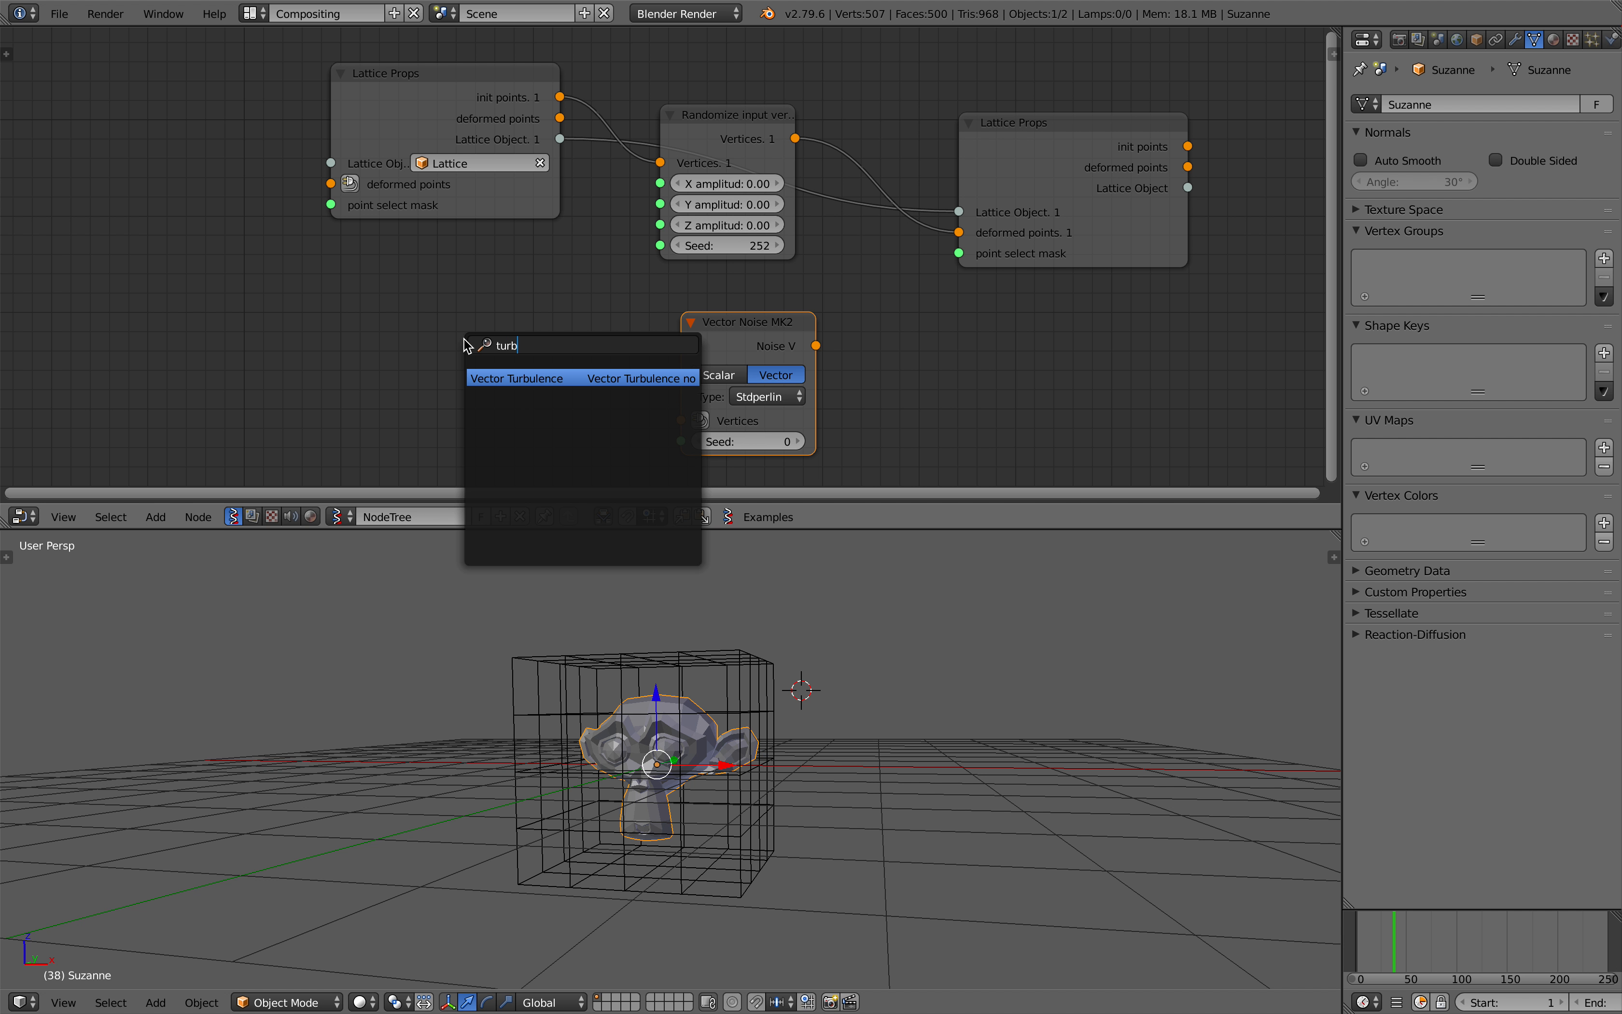
key("Return")
left_click(423, 302)
scroll(560, 333, "down", 2)
middle_click_drag(560, 333, 643, 278)
key("x")
Enlarge the node editor, give the node tree a fake user, and rename it with a name beginning LatticeDeformHap.
left_click_drag(738, 530, 741, 616)
middle_click_drag(785, 737, 794, 726)
left_click(480, 605)
left_click(447, 602)
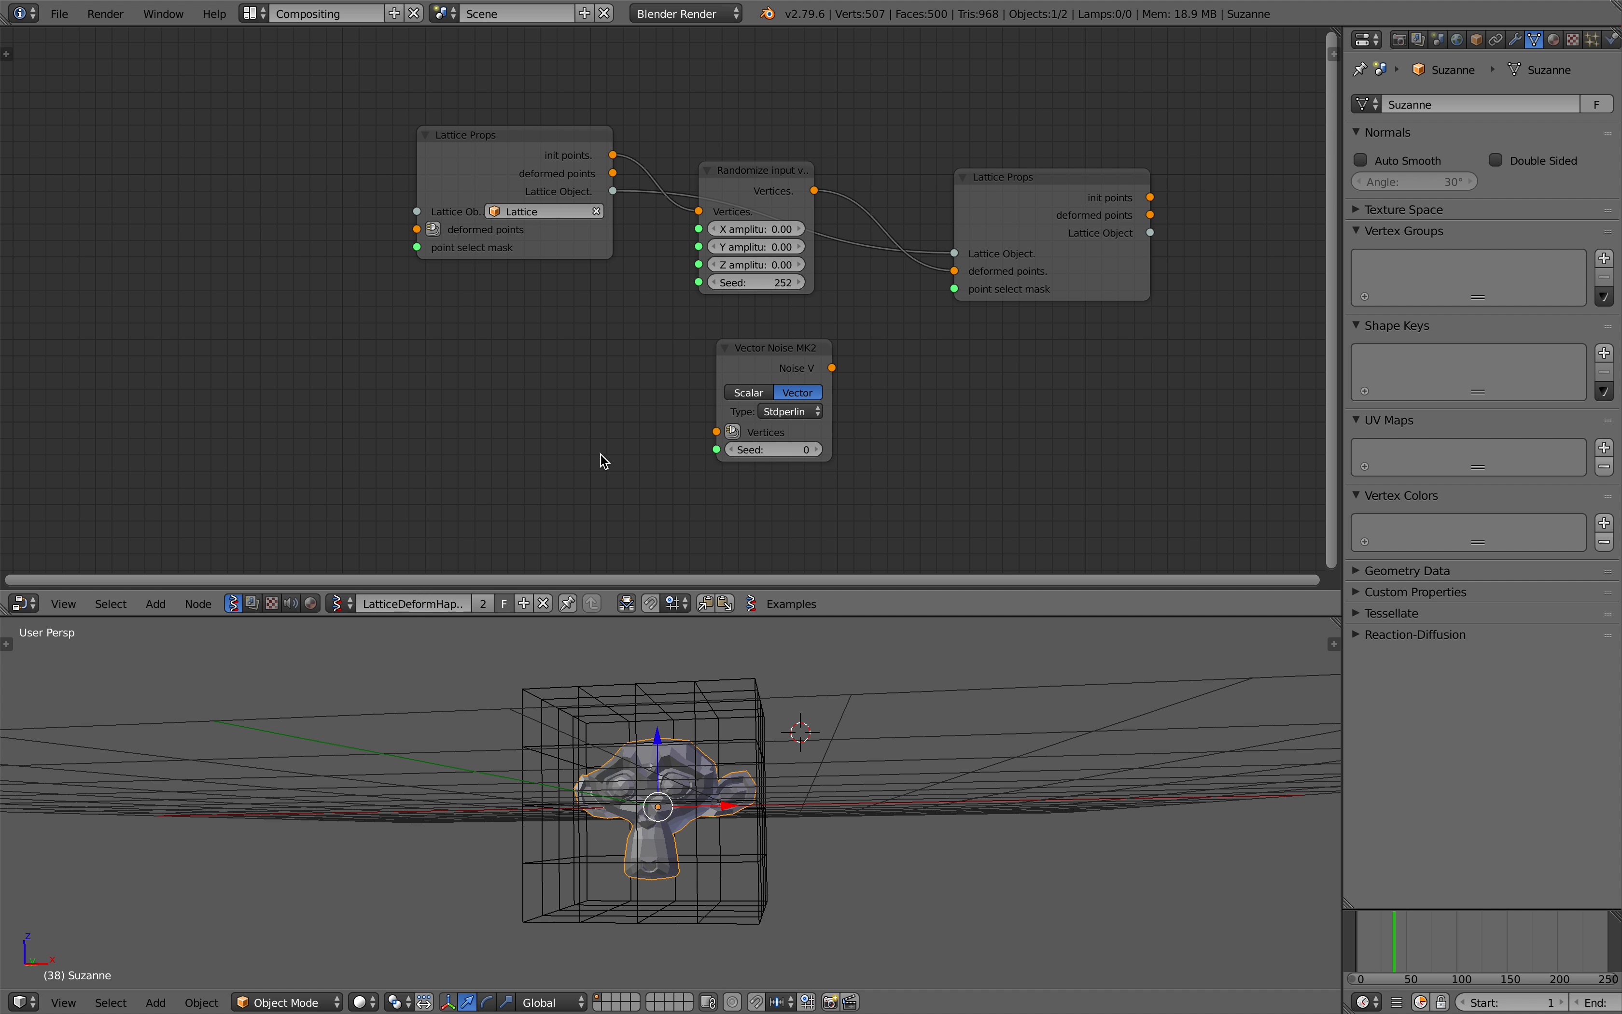
Spread out the Randomize, Vector Noise and both Lattice Props nodes to leave room between input and output.
left_click_drag(774, 341, 746, 324)
left_click_drag(764, 188, 785, 157)
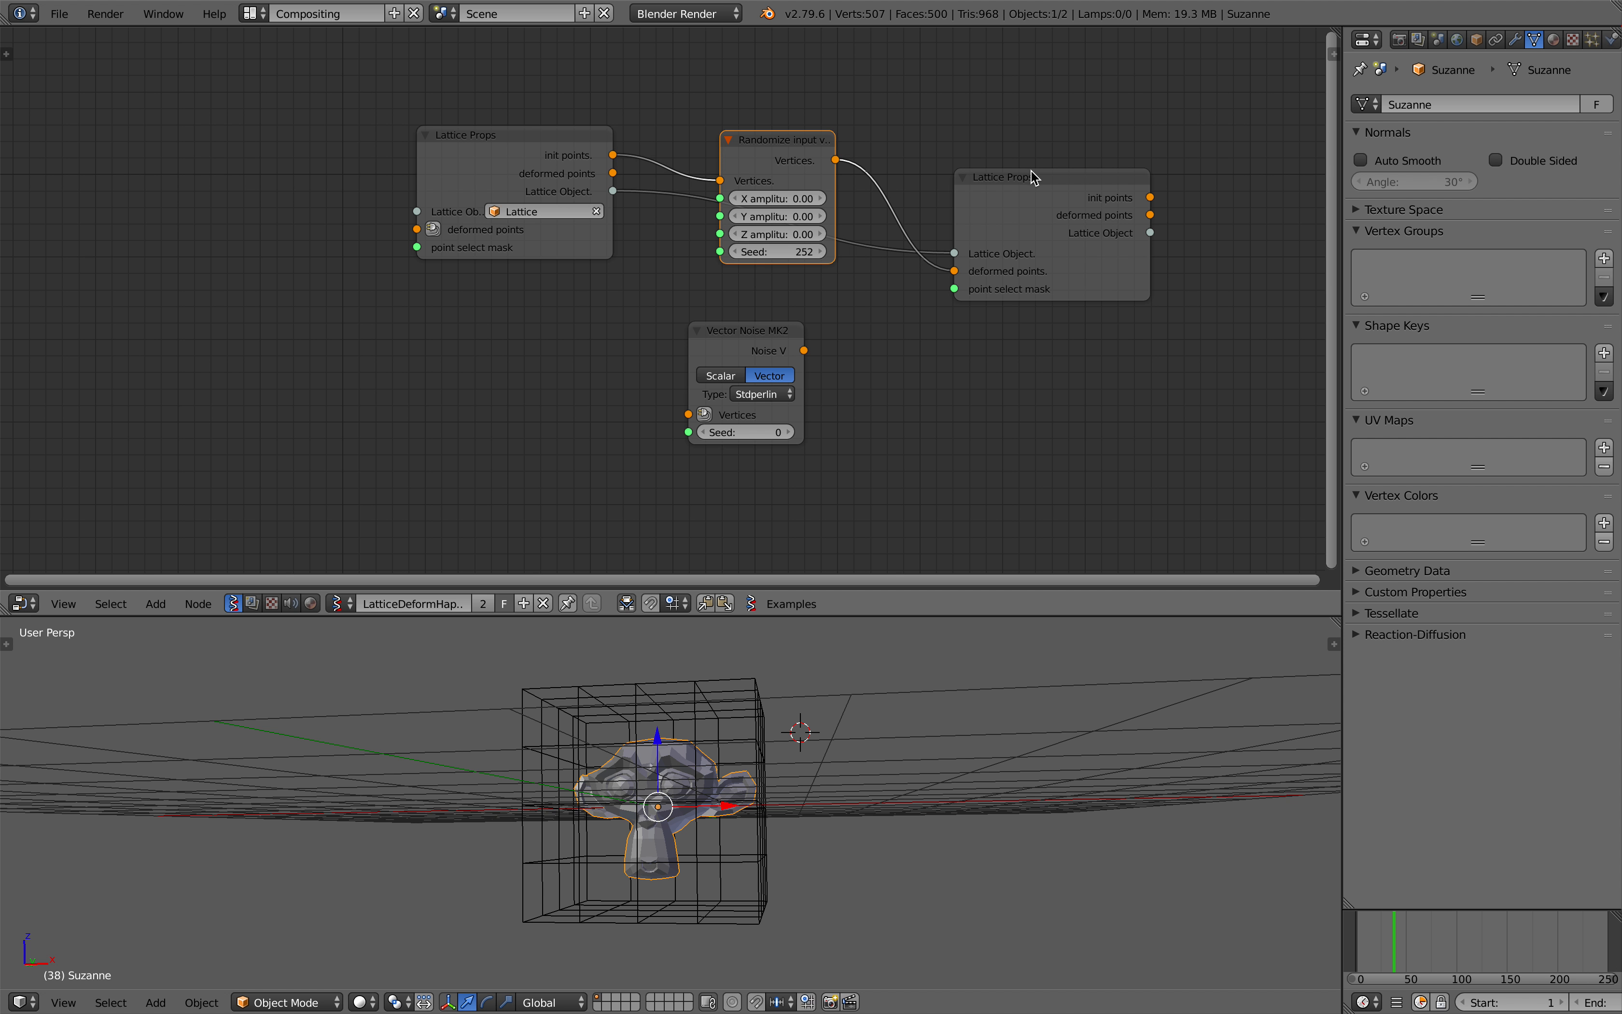
left_click_drag(1033, 175, 1046, 155)
left_click_drag(759, 331, 776, 319)
left_click_drag(545, 154, 394, 187)
left_click_drag(1004, 178, 1035, 184)
left_click_drag(442, 205, 424, 250)
left_click_drag(1079, 205, 1087, 300)
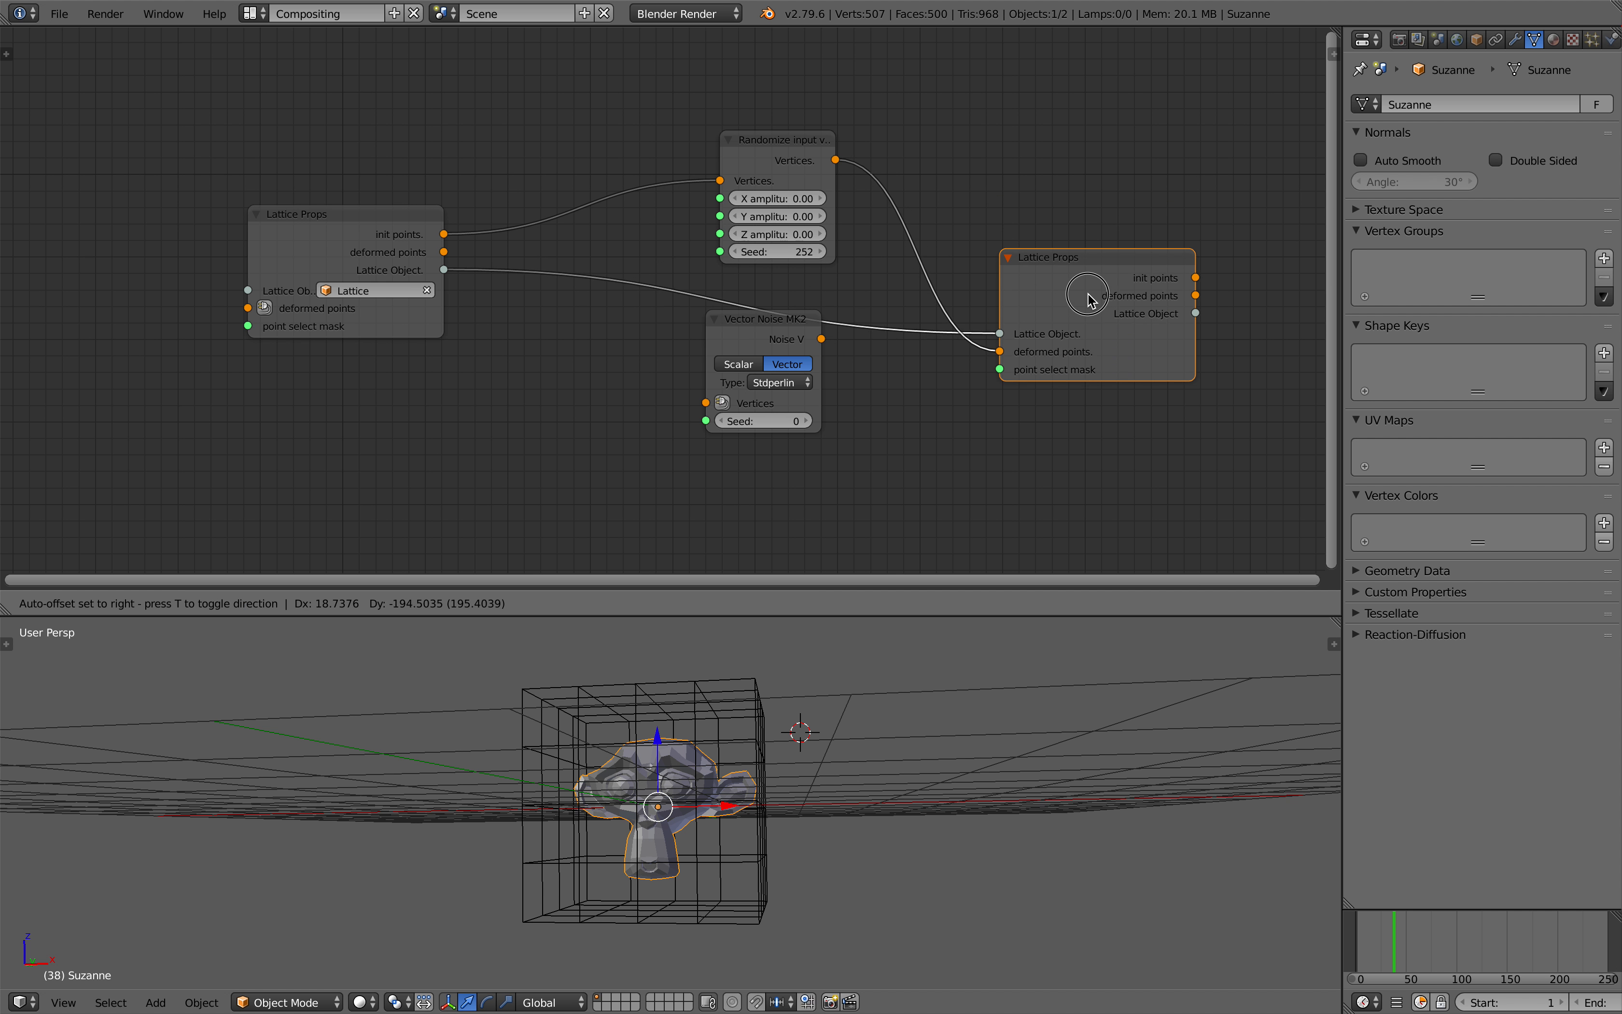
Move the Vector Noise node closer to the first Lattice Props node, link init points to its Vertices input, and save the file.
middle_click_drag(759, 295, 772, 243)
left_click_drag(776, 279, 676, 353)
middle_click_drag(683, 356, 680, 344)
left_click_drag(680, 344, 626, 348)
left_click_drag(594, 351, 567, 364)
left_click_drag(398, 171, 482, 430)
left_click_drag(523, 358, 510, 370)
key("ctrl+s")
left_click(510, 369)
Add a Cross product vector math node beside the Vector Noise node and save the file.
key("alt+space")
type("cross")
key("Return")
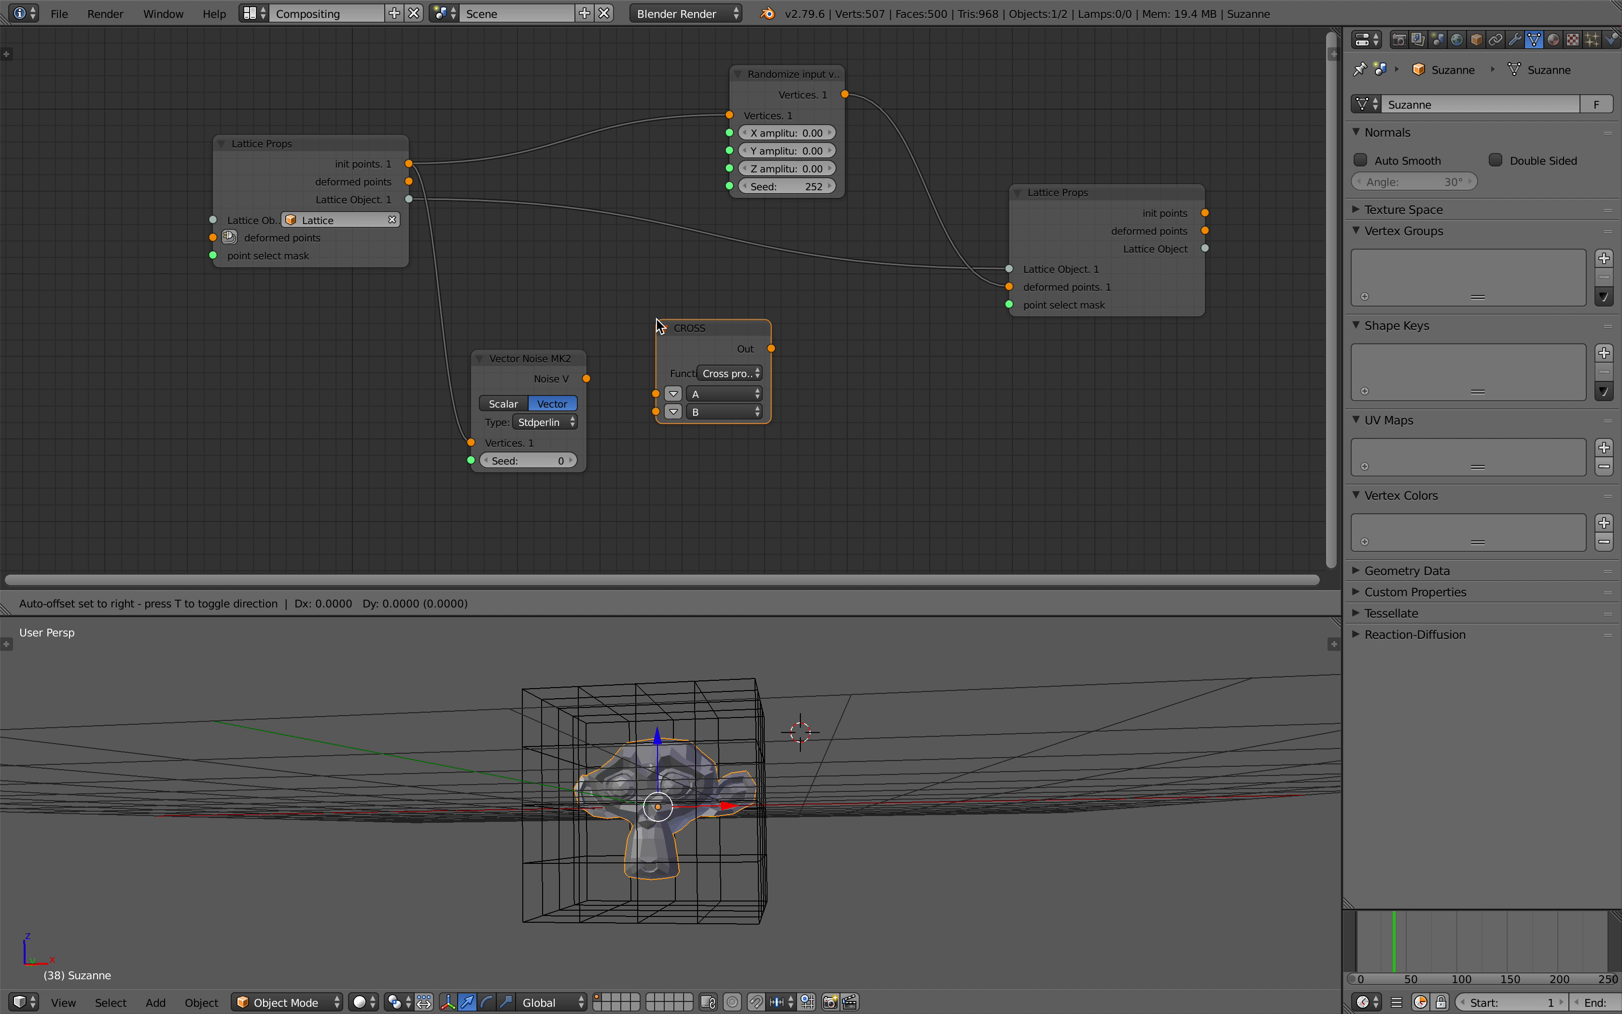
left_click(660, 293)
key("ctrl+s")
left_click(659, 279)
Set the vector math function to Add and link init points to input A and Noise V to input B.
left_click(729, 340)
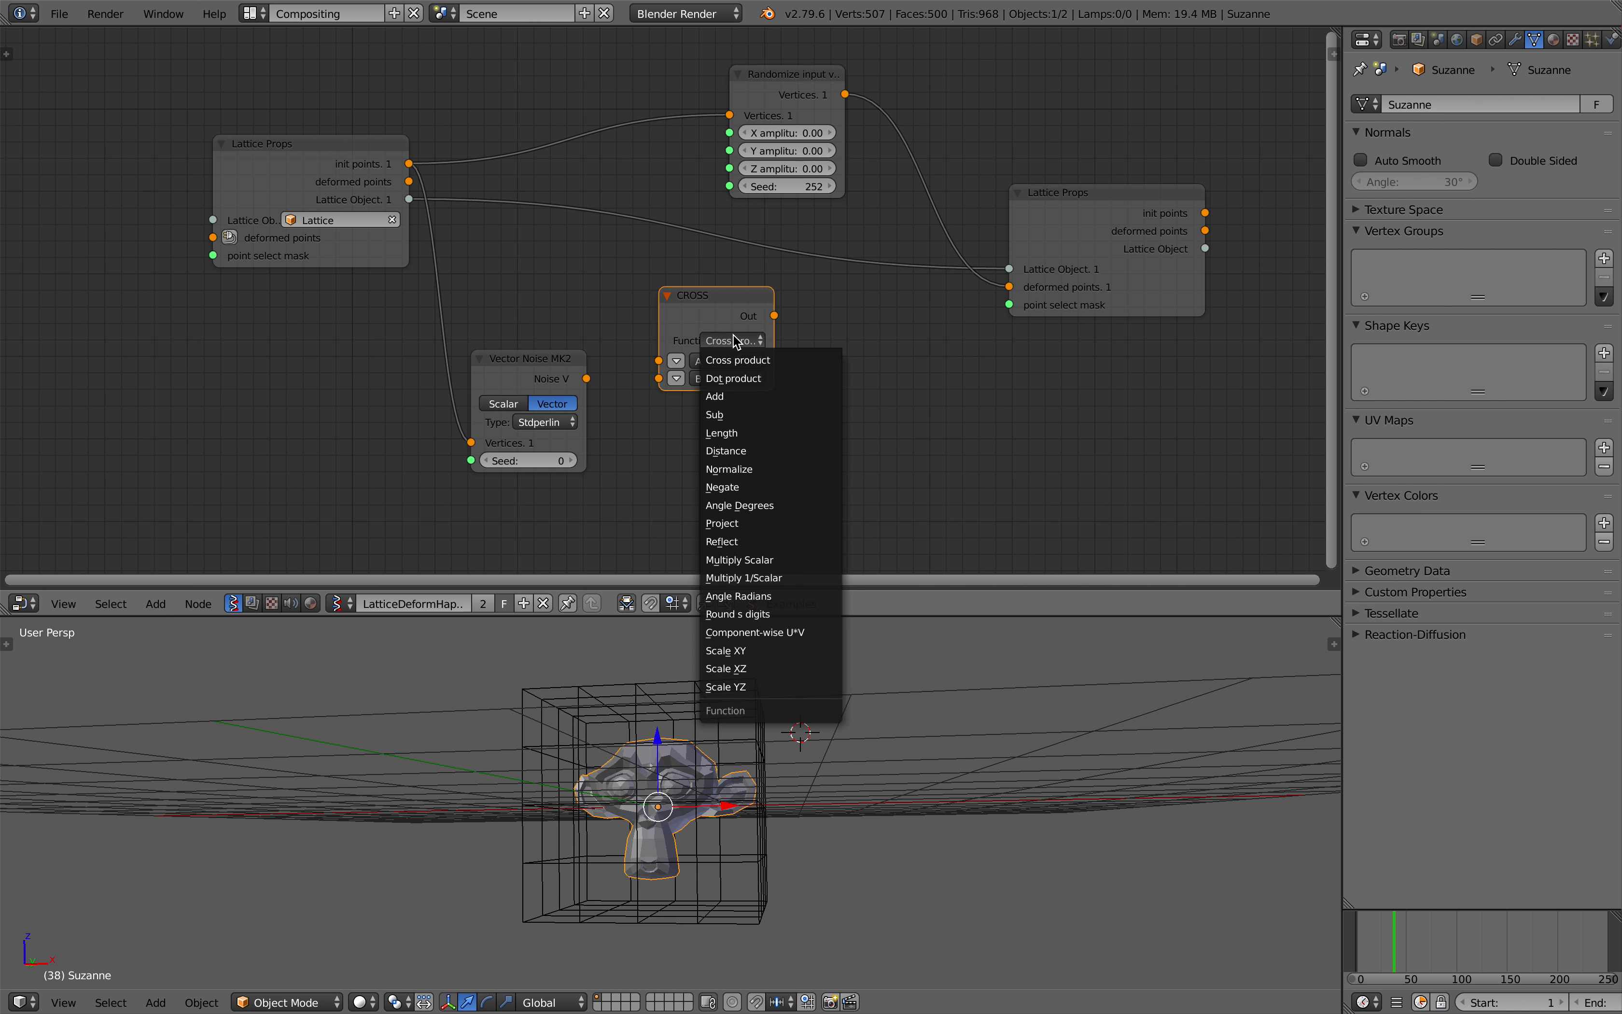
left_click(744, 395)
left_click_drag(409, 164, 668, 367)
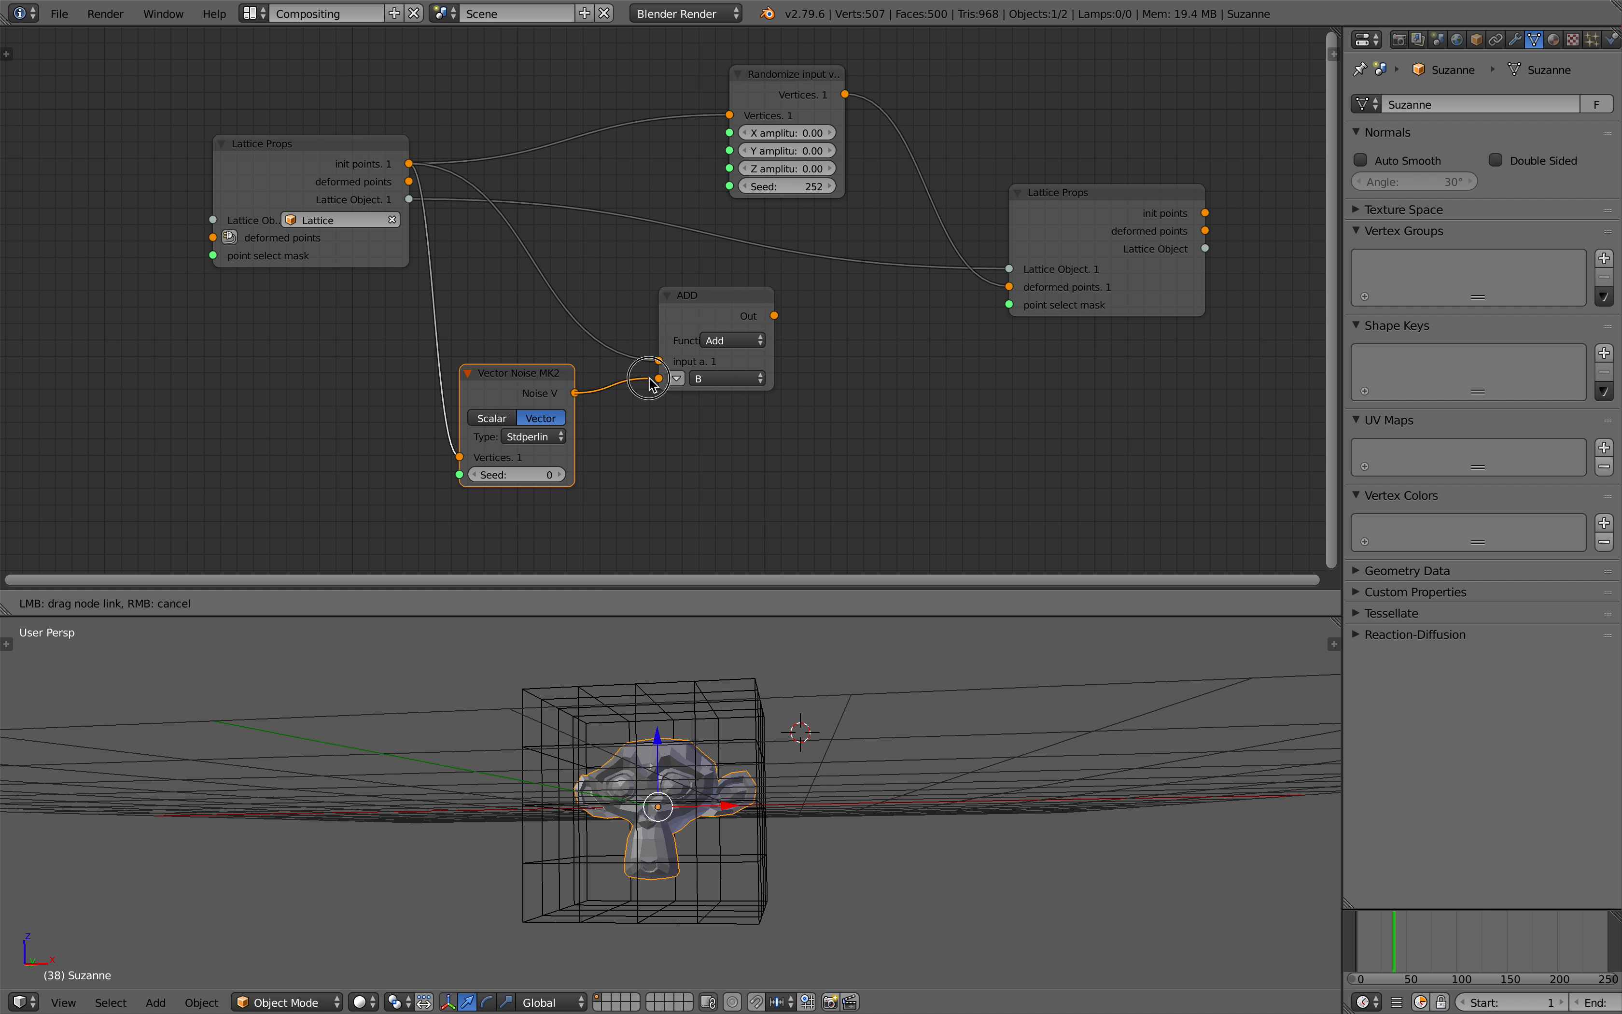
middle_click_drag(598, 345, 622, 321)
Save over sv_lattice_001.blend and move the ADD node slightly farther from the Vector Noise node.
key("ctrl+s")
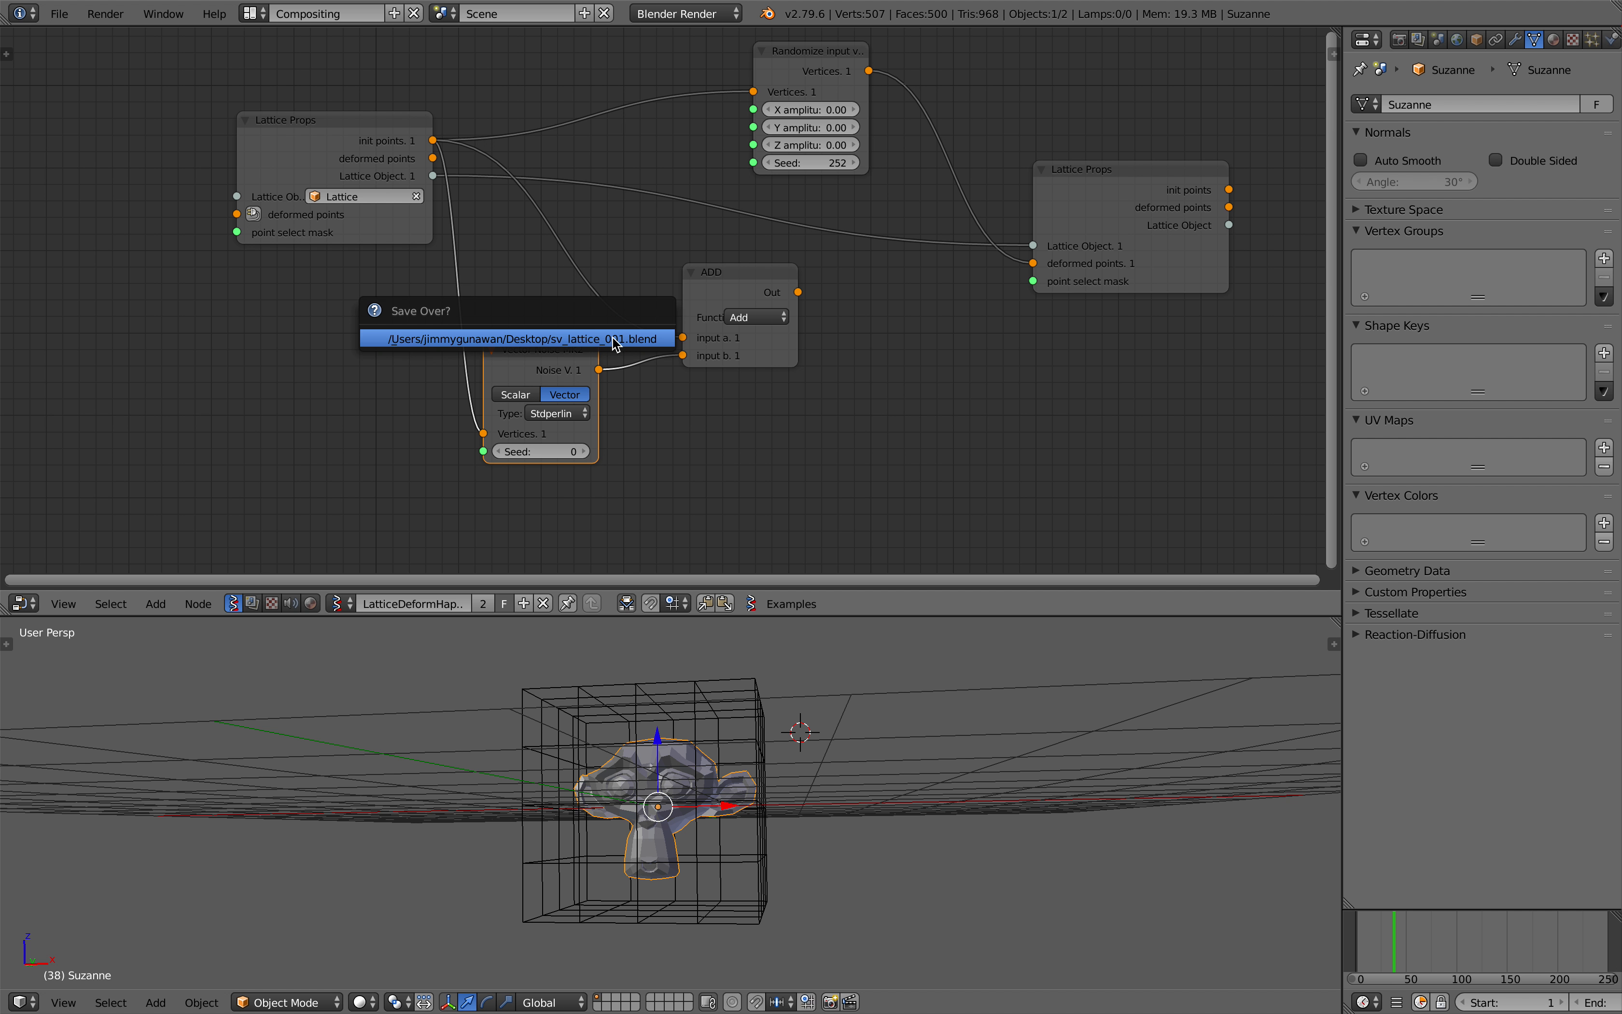
left_click(615, 341)
left_click_drag(779, 287, 809, 282)
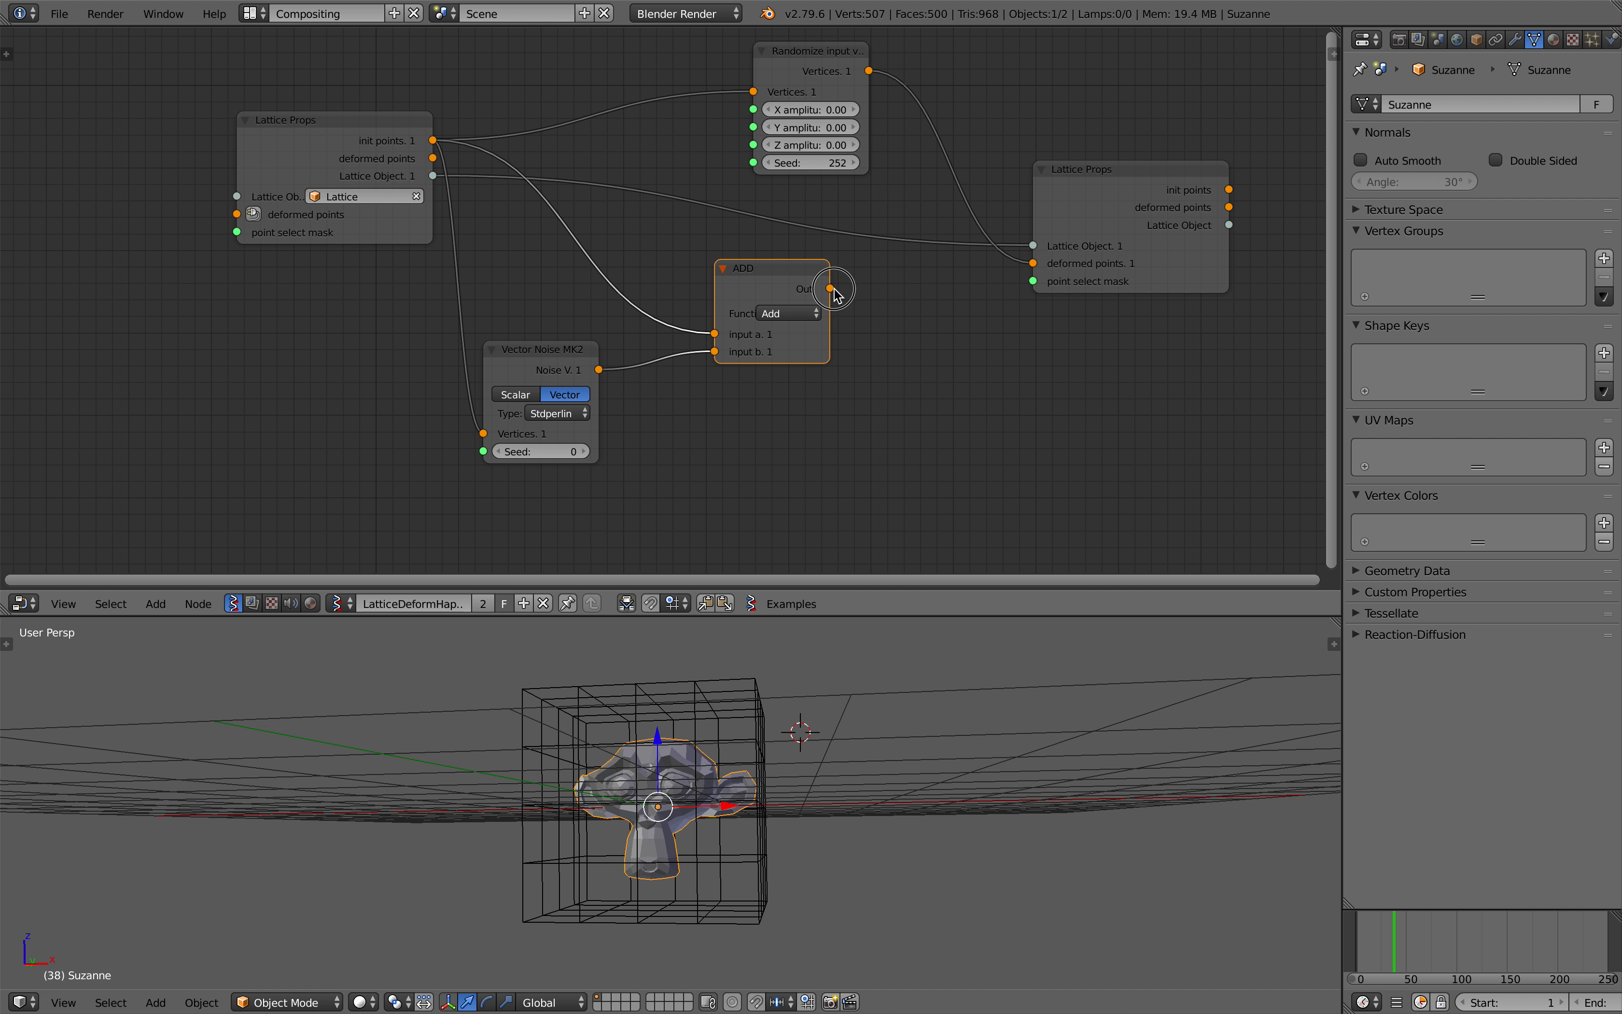
Link the ADD node's output to the second Lattice Props node's deformed points input and set the Vector Noise seed to 146.
left_click_drag(1030, 269, 1093, 236)
mouse_move(540, 451)
left_mouse_down()
mouse_move(637, 451)
mouse_move(540, 459)
left_mouse_up()
key("space")
key("space")
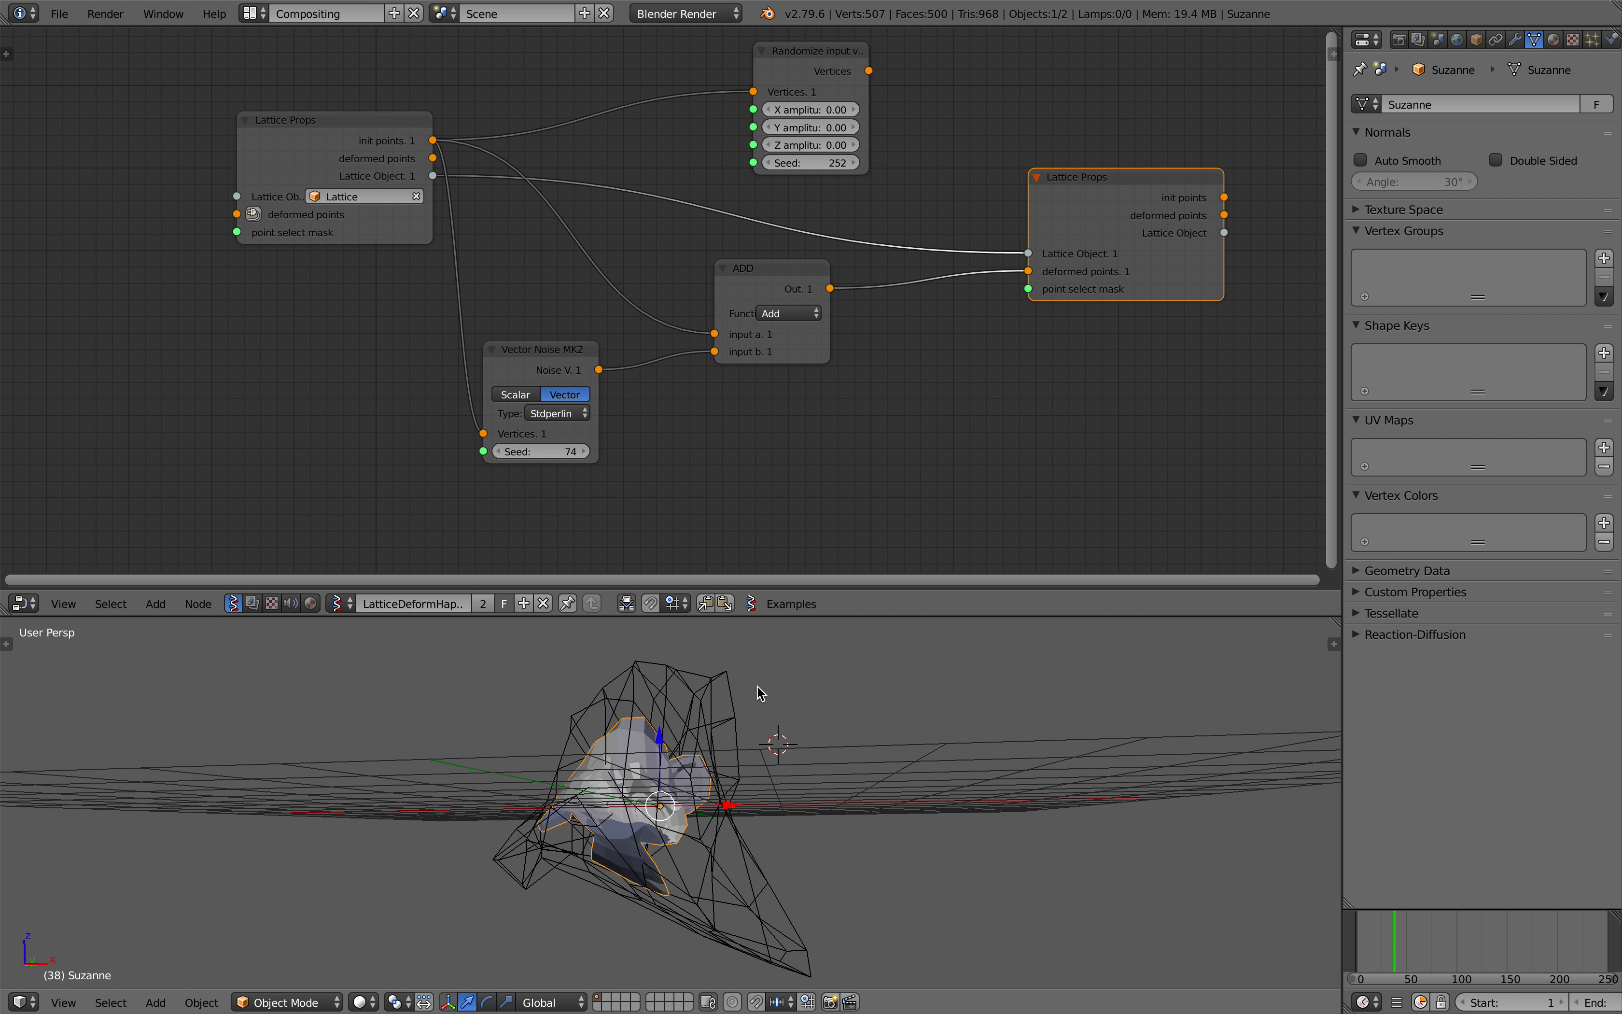
middle_click_drag(732, 697, 757, 727)
middle_click_drag(576, 469, 577, 458)
left_click_drag(557, 445, 605, 445)
Insert a Vector Math node on the link from init points to Vector Noise and set its function to Multiply Scalar.
left_click_drag(414, 168, 280, 150)
key("alt+space")
type("vecto")
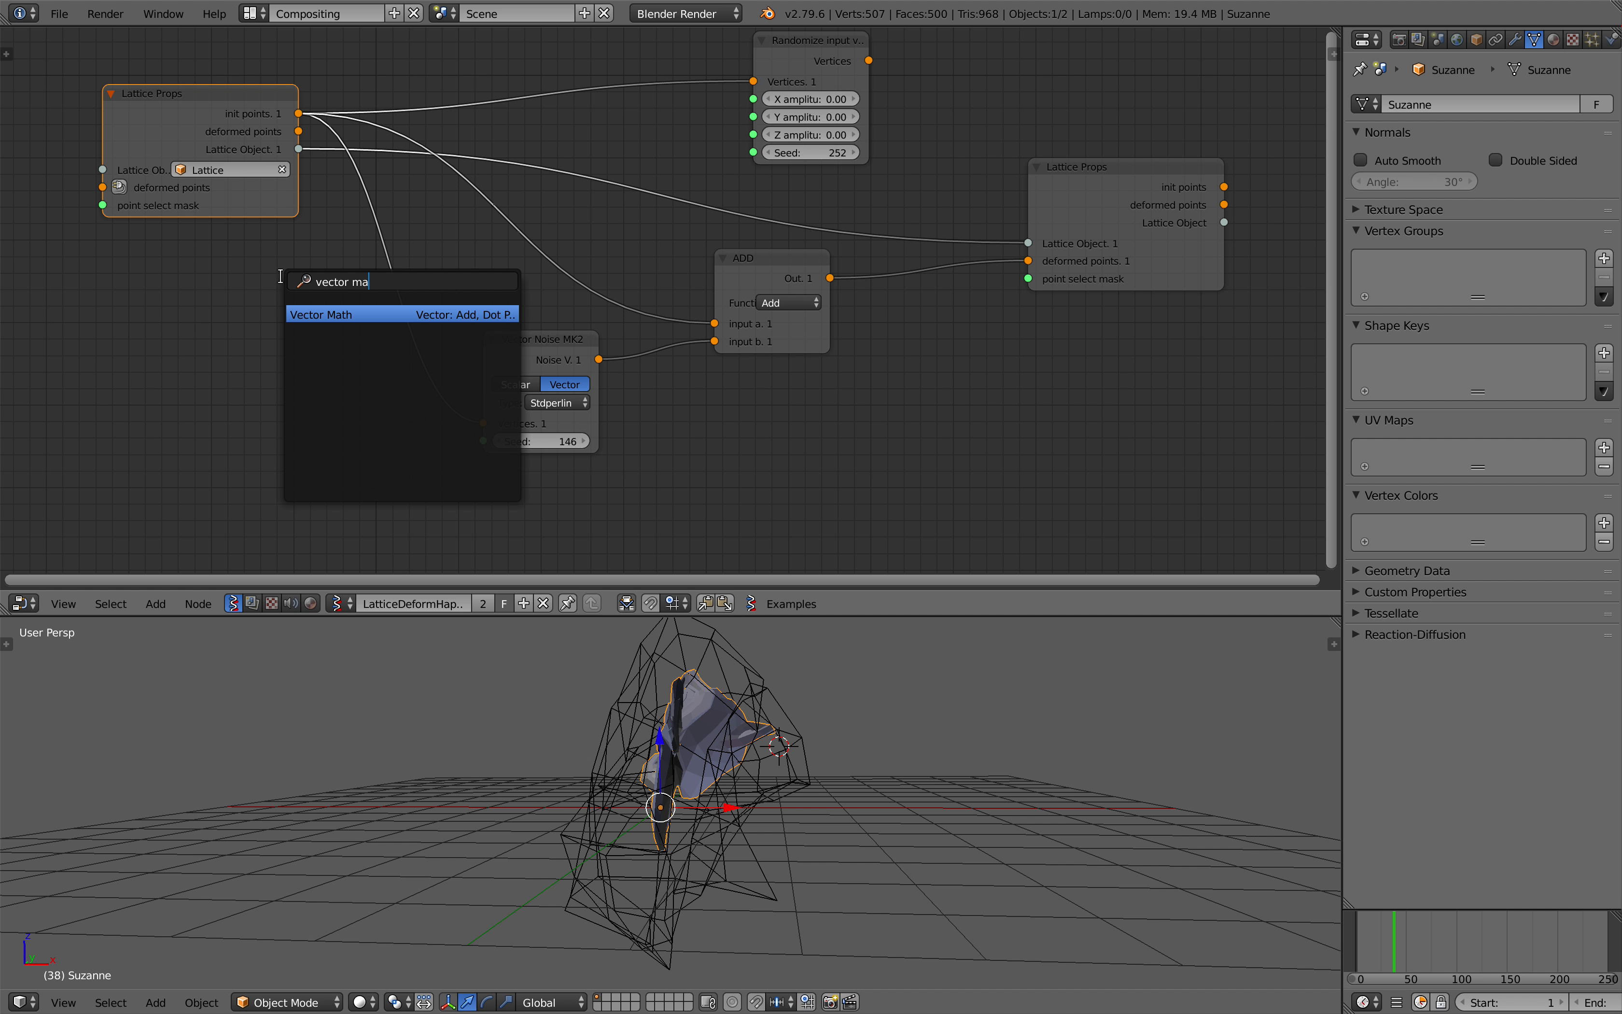
type("r ma")
key("Return")
left_click(366, 276)
left_click(435, 323)
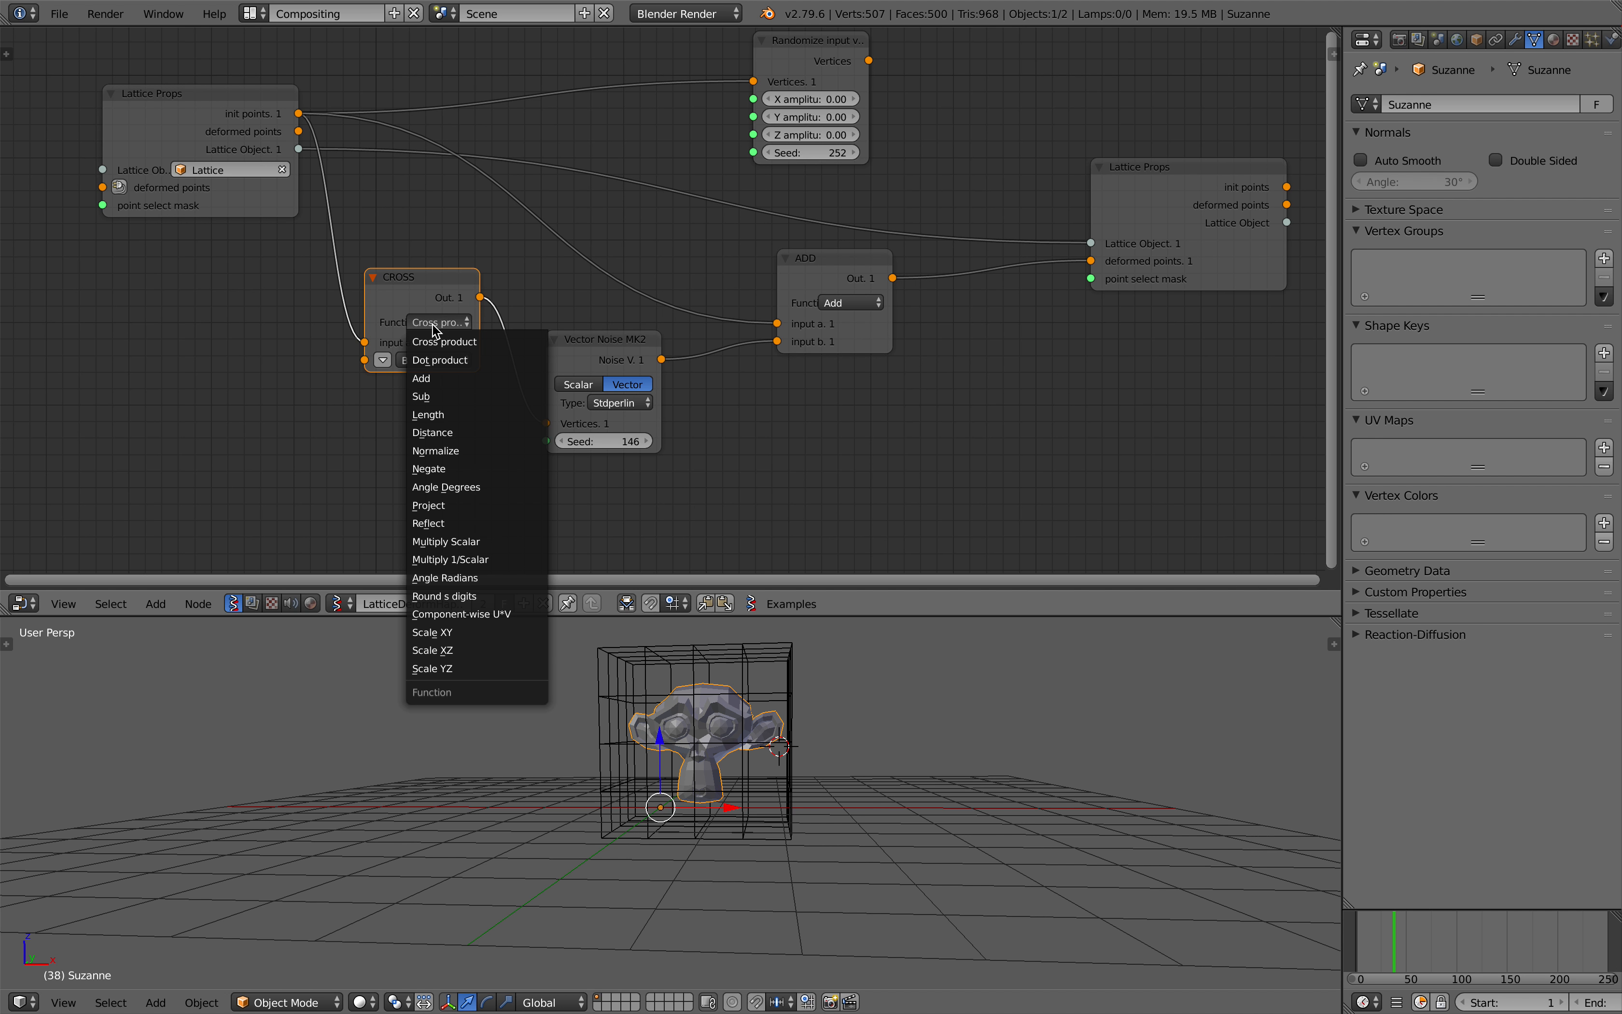
left_click(473, 541)
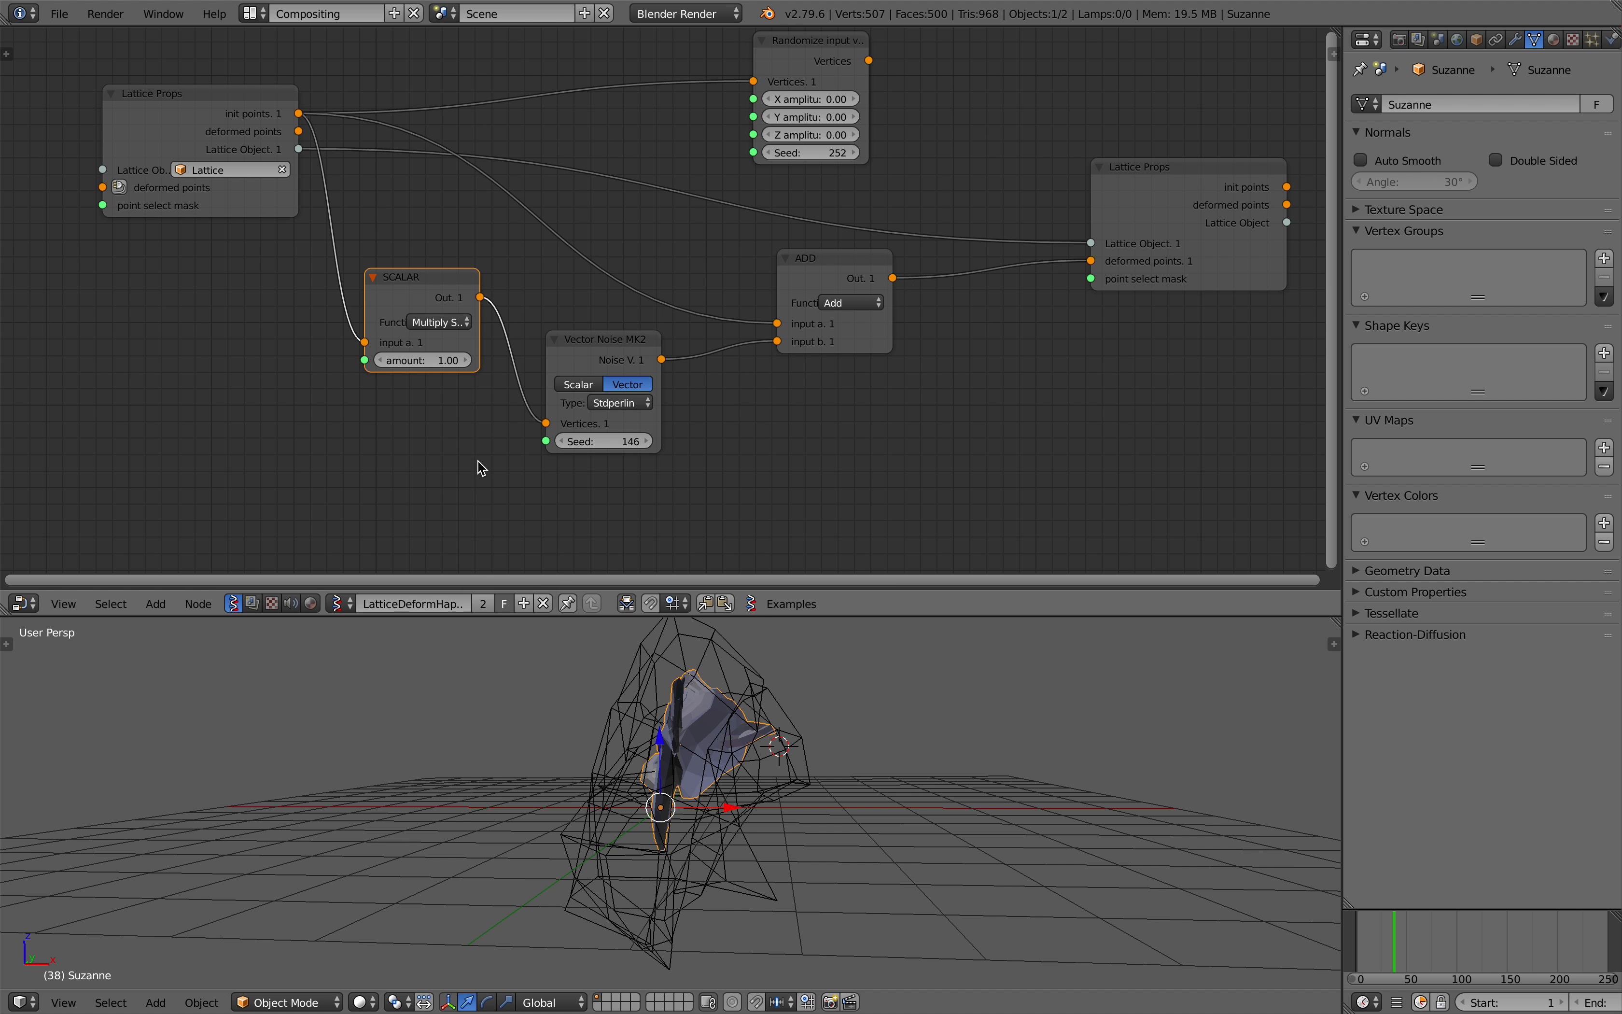
Set the SCALAR node's amount to 0.36 and the Vector Noise seed to 212.
left_click_drag(453, 366, 406, 365)
left_click_drag(603, 440, 651, 440)
left_click_drag(456, 362, 461, 362)
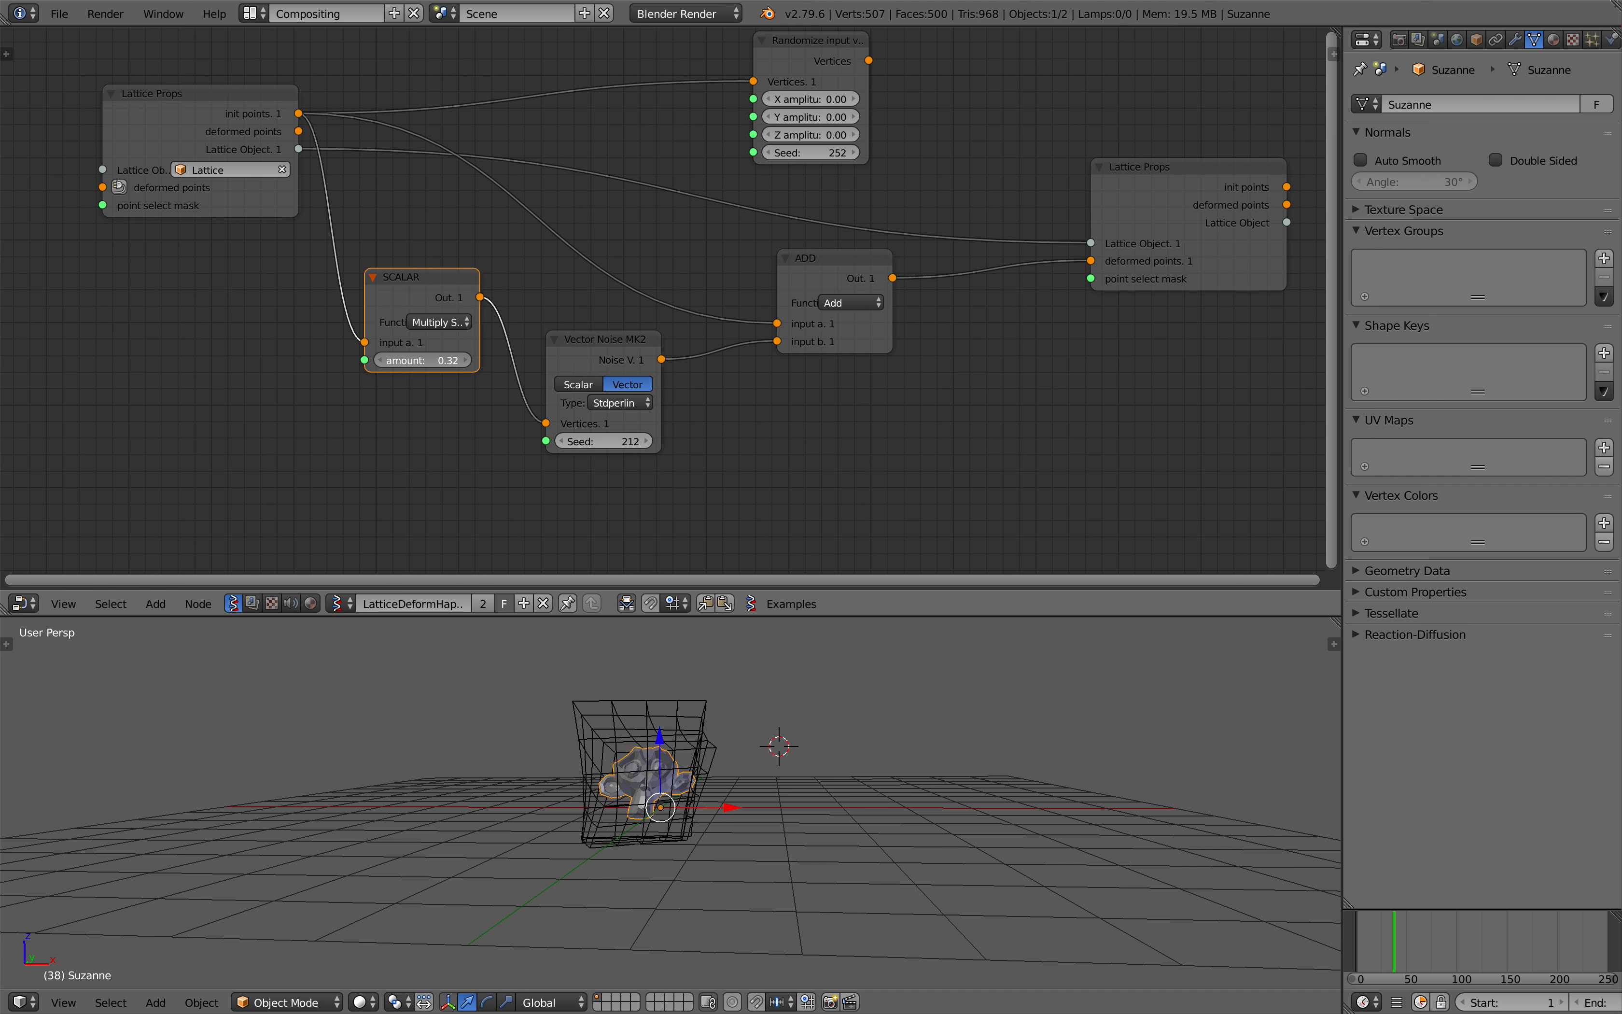
scroll(753, 735, "up", 2)
middle_click_drag(754, 735, 769, 765)
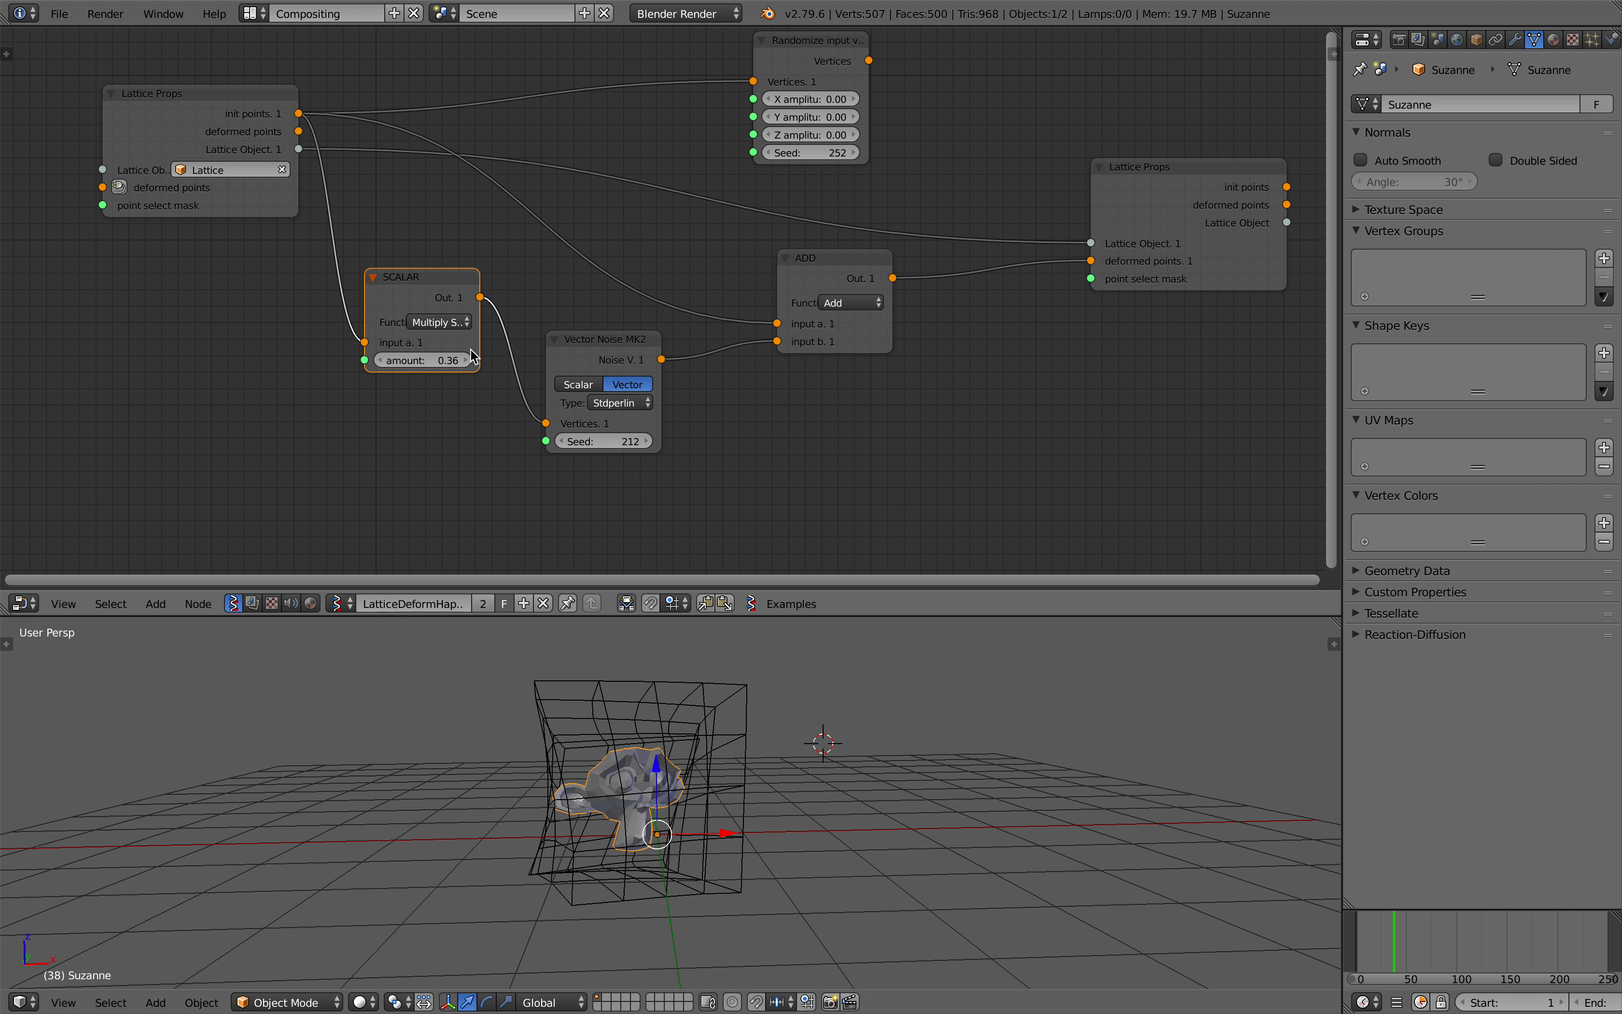
Spread the SCALAR and ADD nodes slightly apart and save over sv_lattice_001.blend.
left_click_drag(445, 301, 443, 312)
left_click_drag(841, 267, 869, 262)
key("ctrl+s")
left_click(576, 316)
Move the Vector Noise node aside and insert a duplicate of the SCALAR node on its link to the ADD node.
left_click(468, 309)
left_click_drag(590, 355, 555, 377)
key("shift+d")
left_click(760, 358)
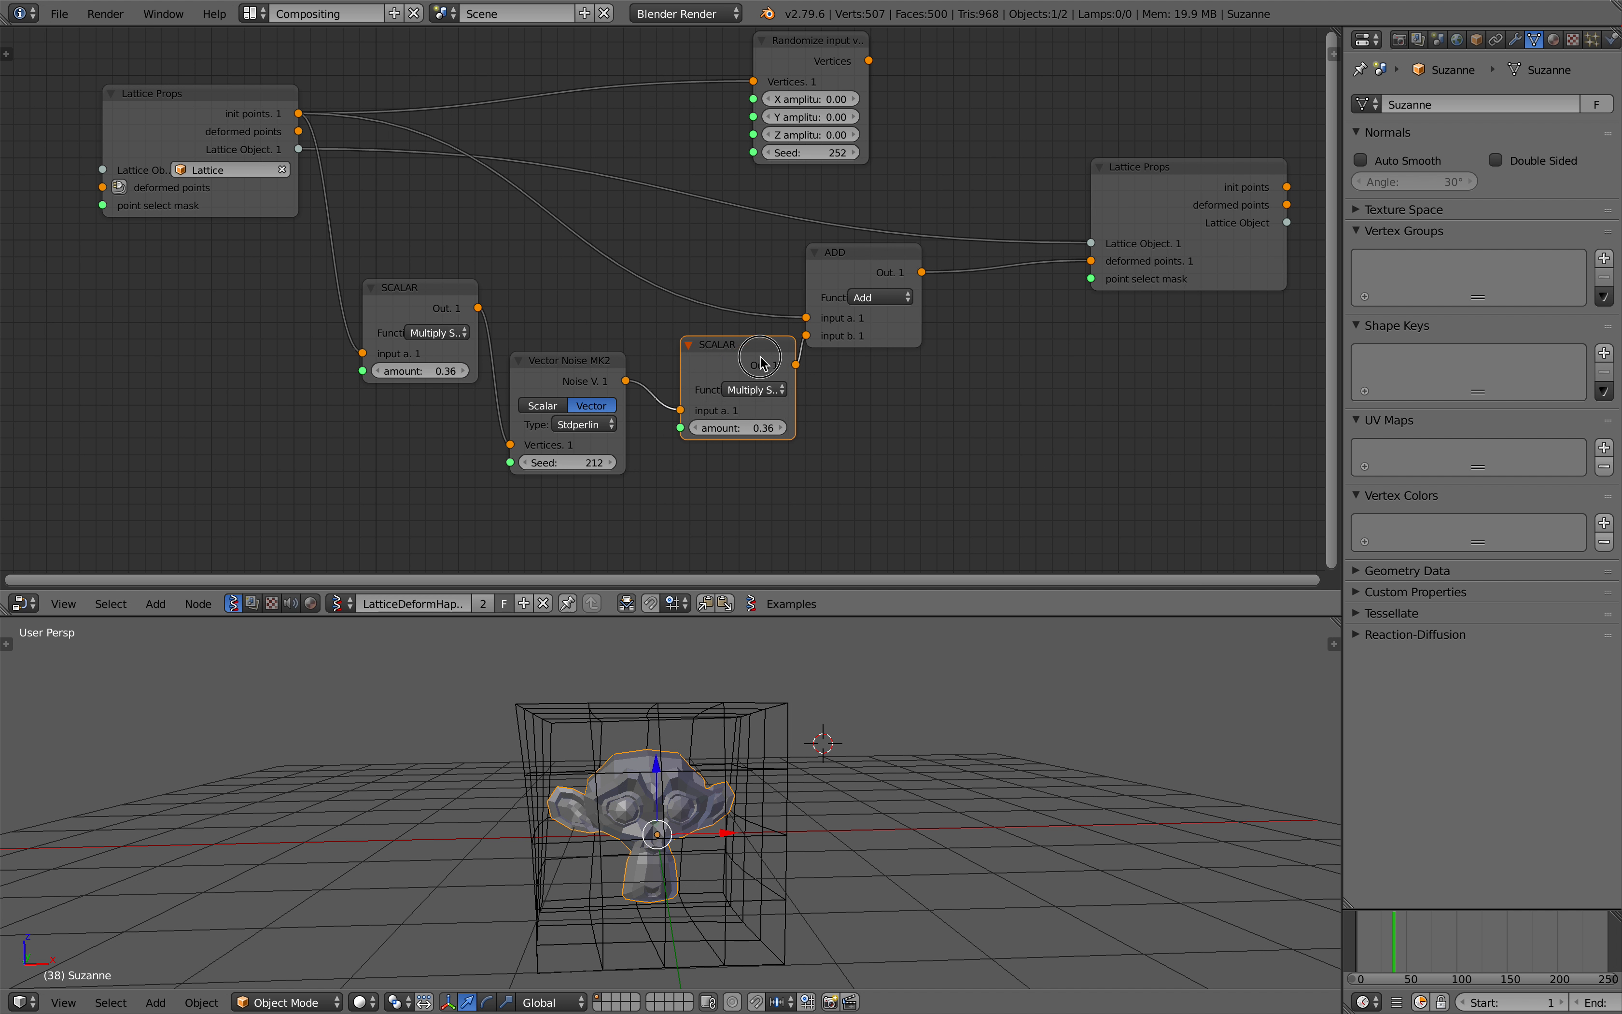
Set the second SCALAR node's amount to 1.26 and the Vector Noise seed to 262, saving the file.
left_click_drag(771, 426, 831, 426)
key("ctrl+s")
left_click(771, 426)
left_click_drag(582, 462, 615, 461)
scroll(425, 416, "up", 2)
middle_click_drag(692, 745, 685, 754)
Insert a Move node between init points and the first SCALAR node, with a Vector in node feeding its vectors input.
middle_click_drag(226, 328, 272, 315)
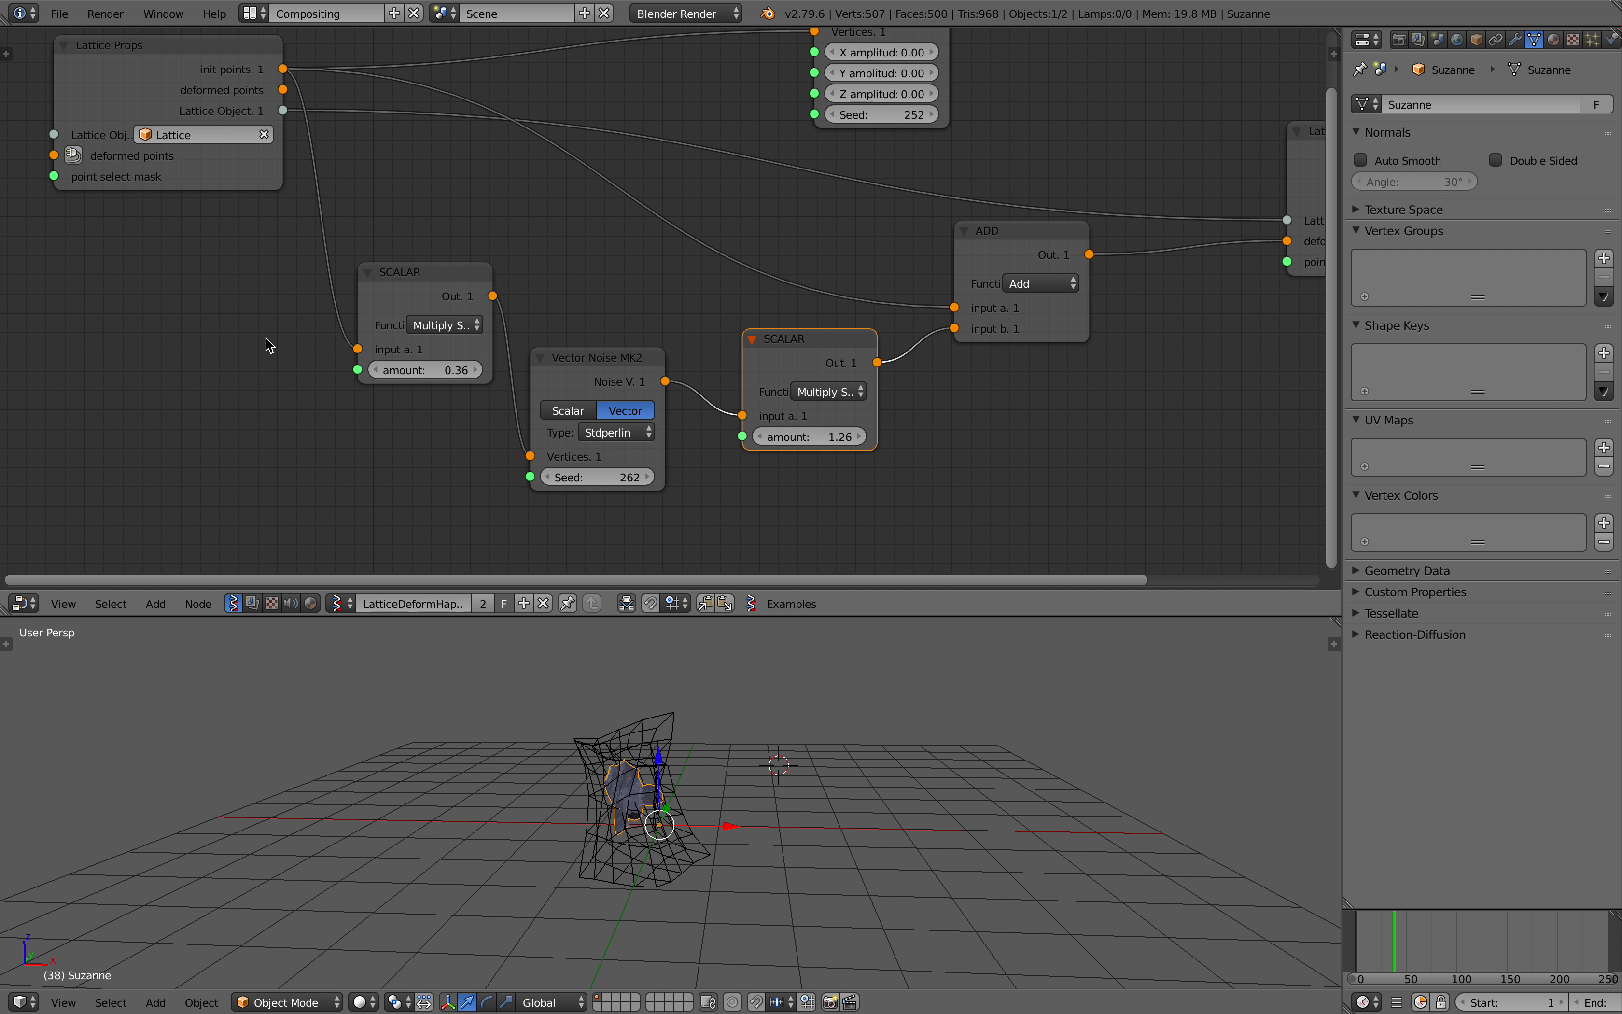
key("alt+space")
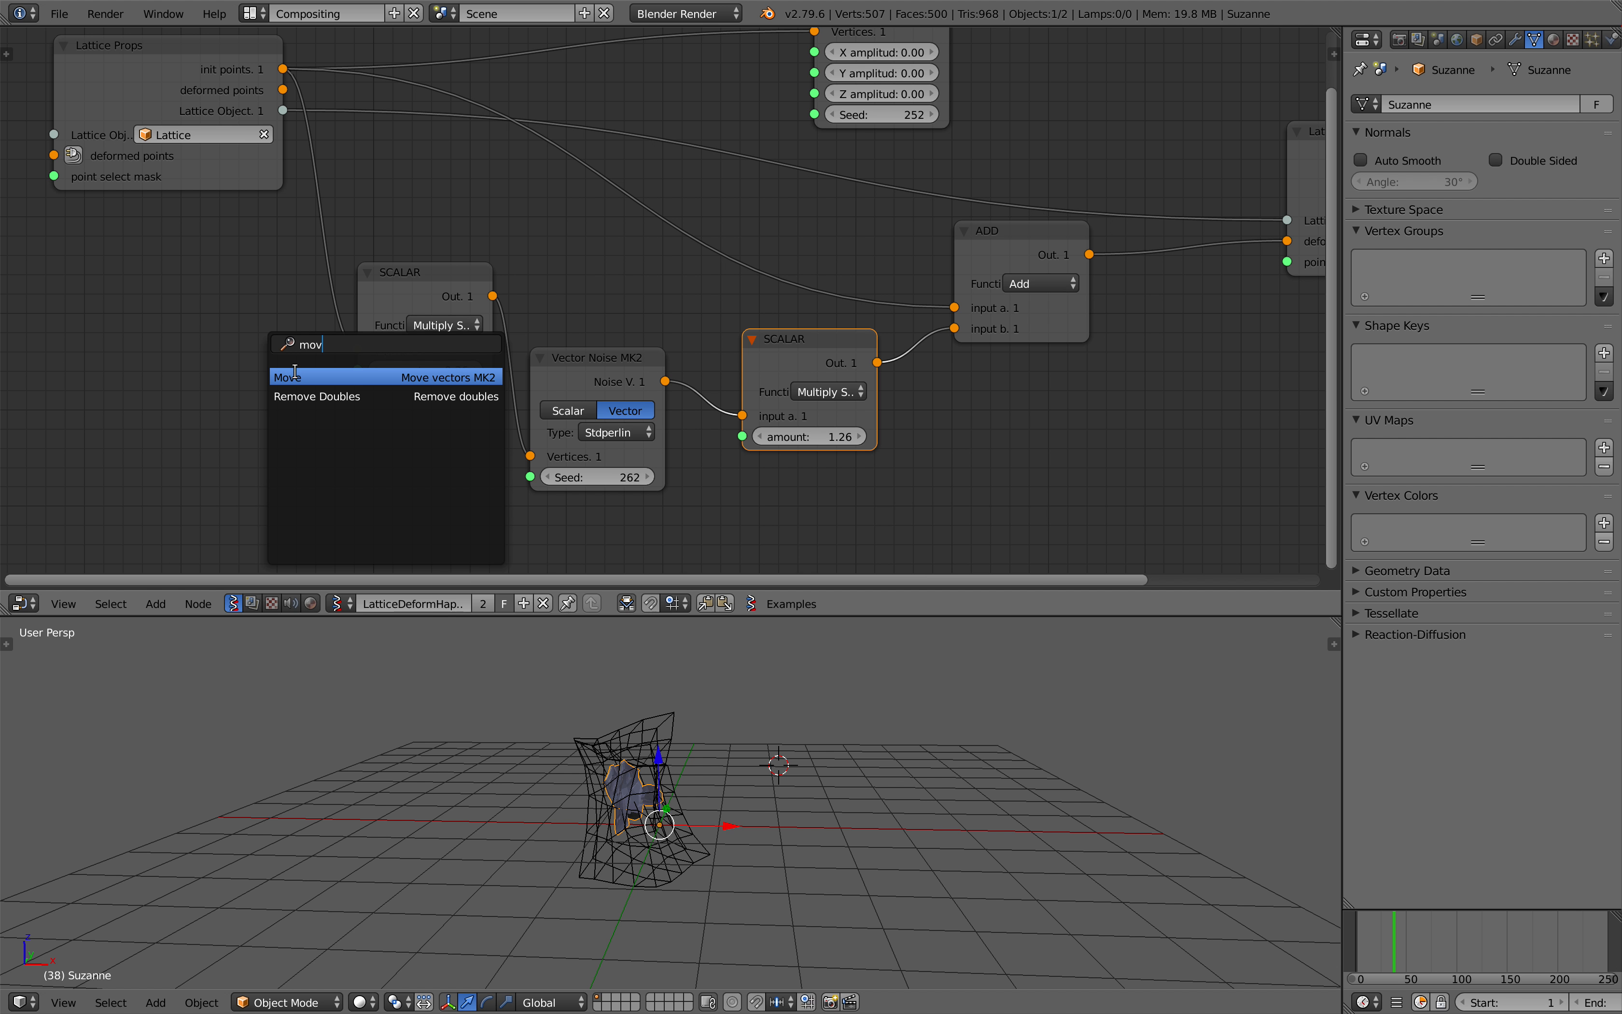
left_click(295, 377)
left_click(264, 203)
left_click(378, 300)
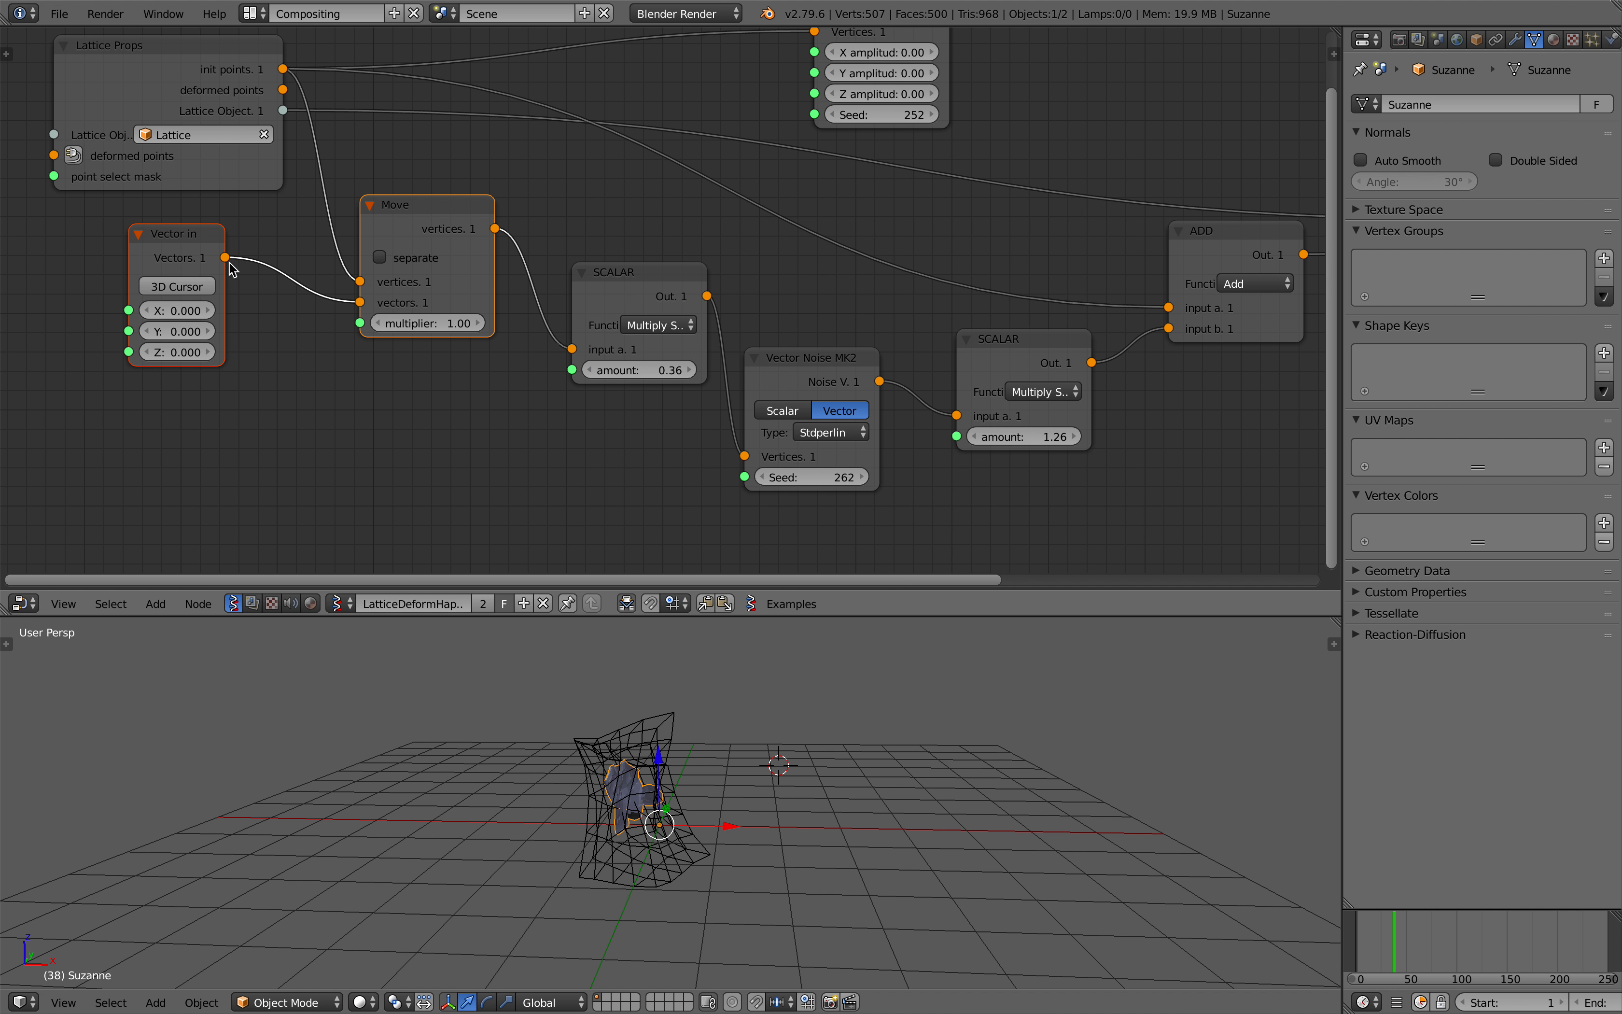
Move the Vector in node closer to Move, set its Y to 5.820 and Z to 14.100, and save the file.
left_click_drag(192, 267, 239, 305)
left_click_drag(222, 391, 278, 371)
middle_click_drag(697, 733, 591, 736)
scroll(667, 732, "up", 2)
key("ctrl+s")
left_click(669, 740)
Select the lattice and examine which modifiers can be added to it, ending with everything deselected.
right_click(680, 674)
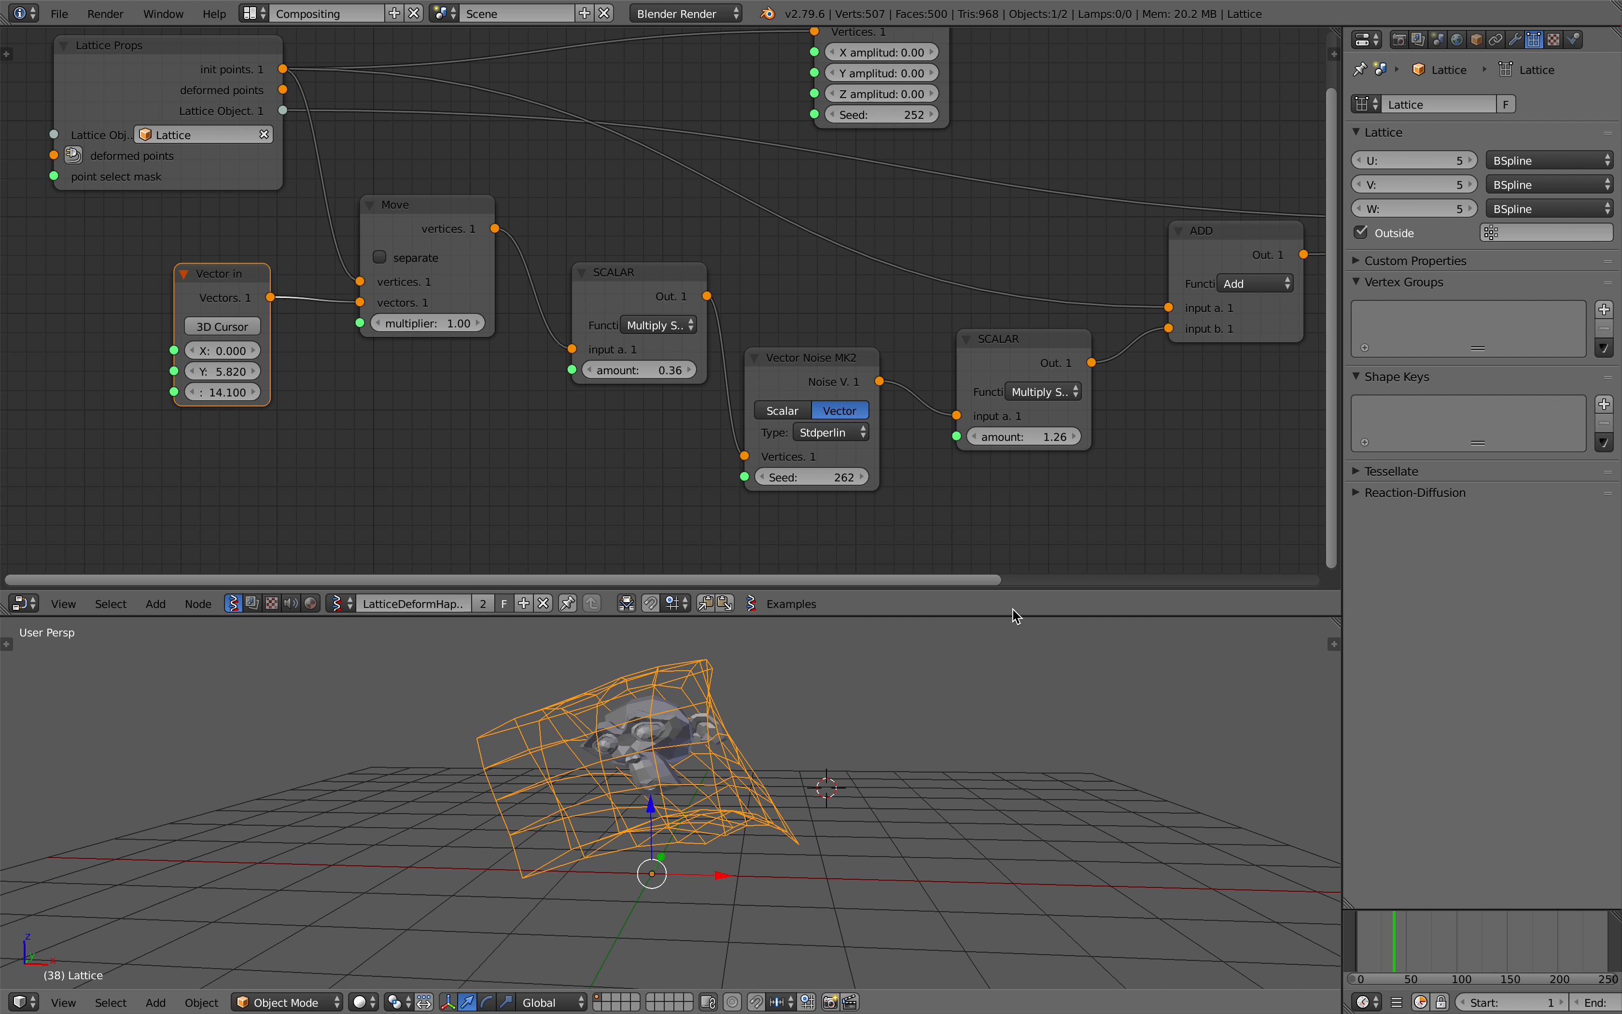
left_click(1515, 39)
left_click(1499, 105)
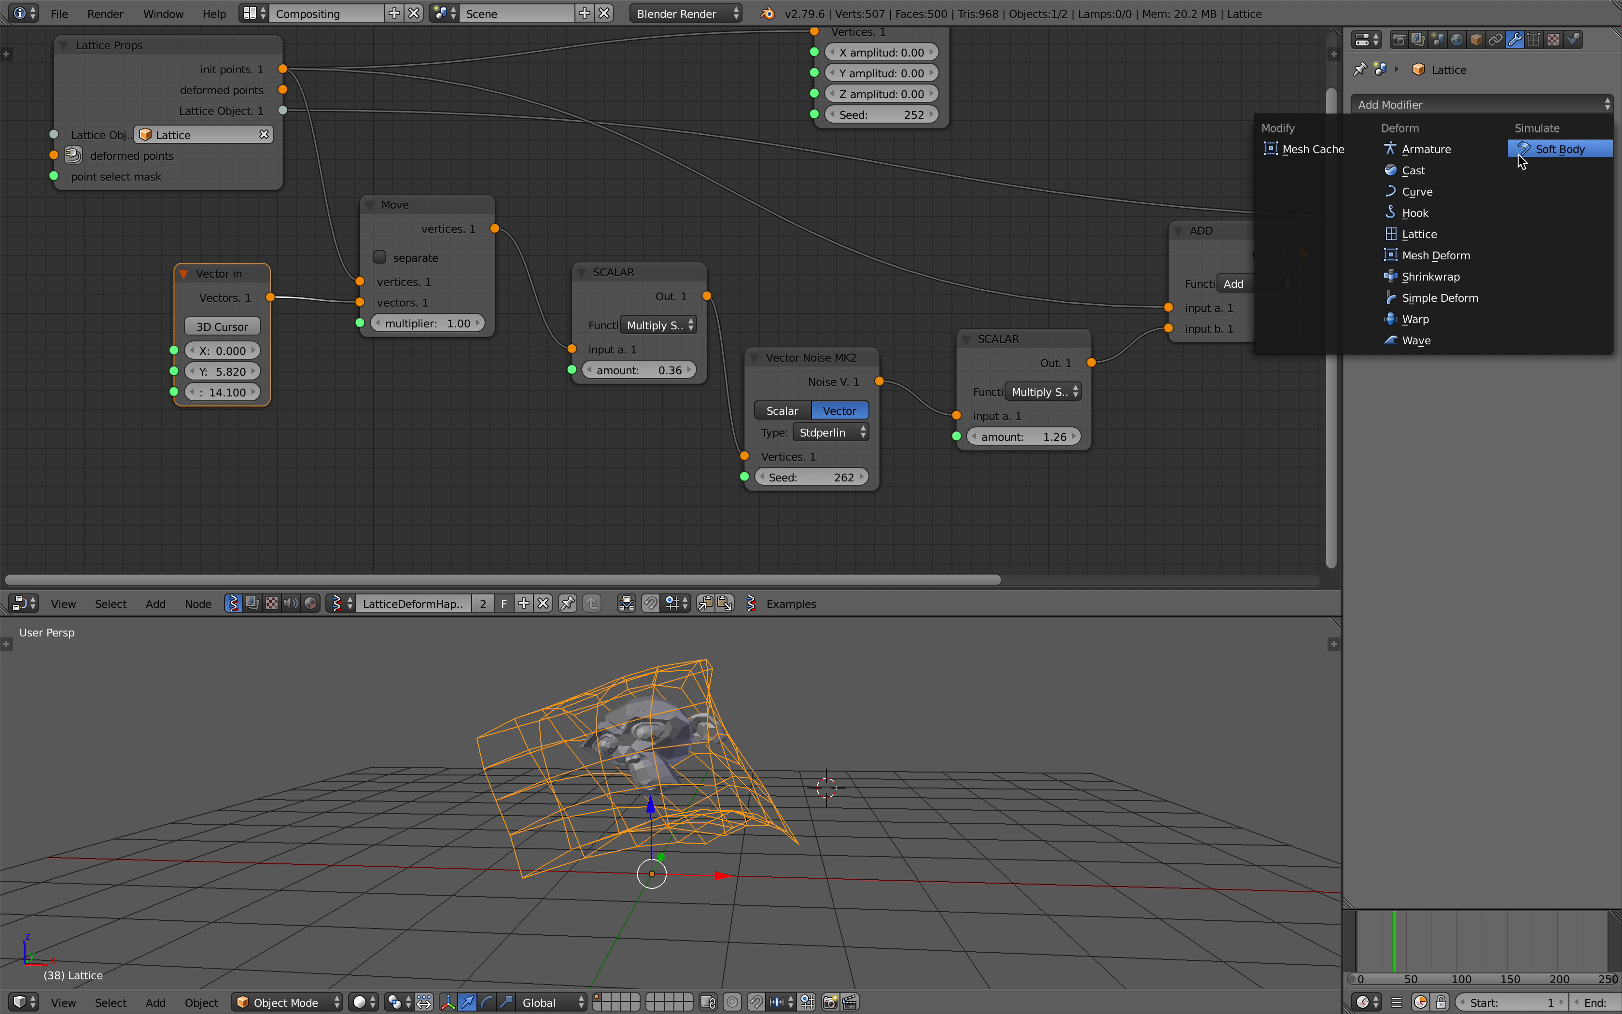
middle_click_drag(959, 677, 880, 766)
key("a")
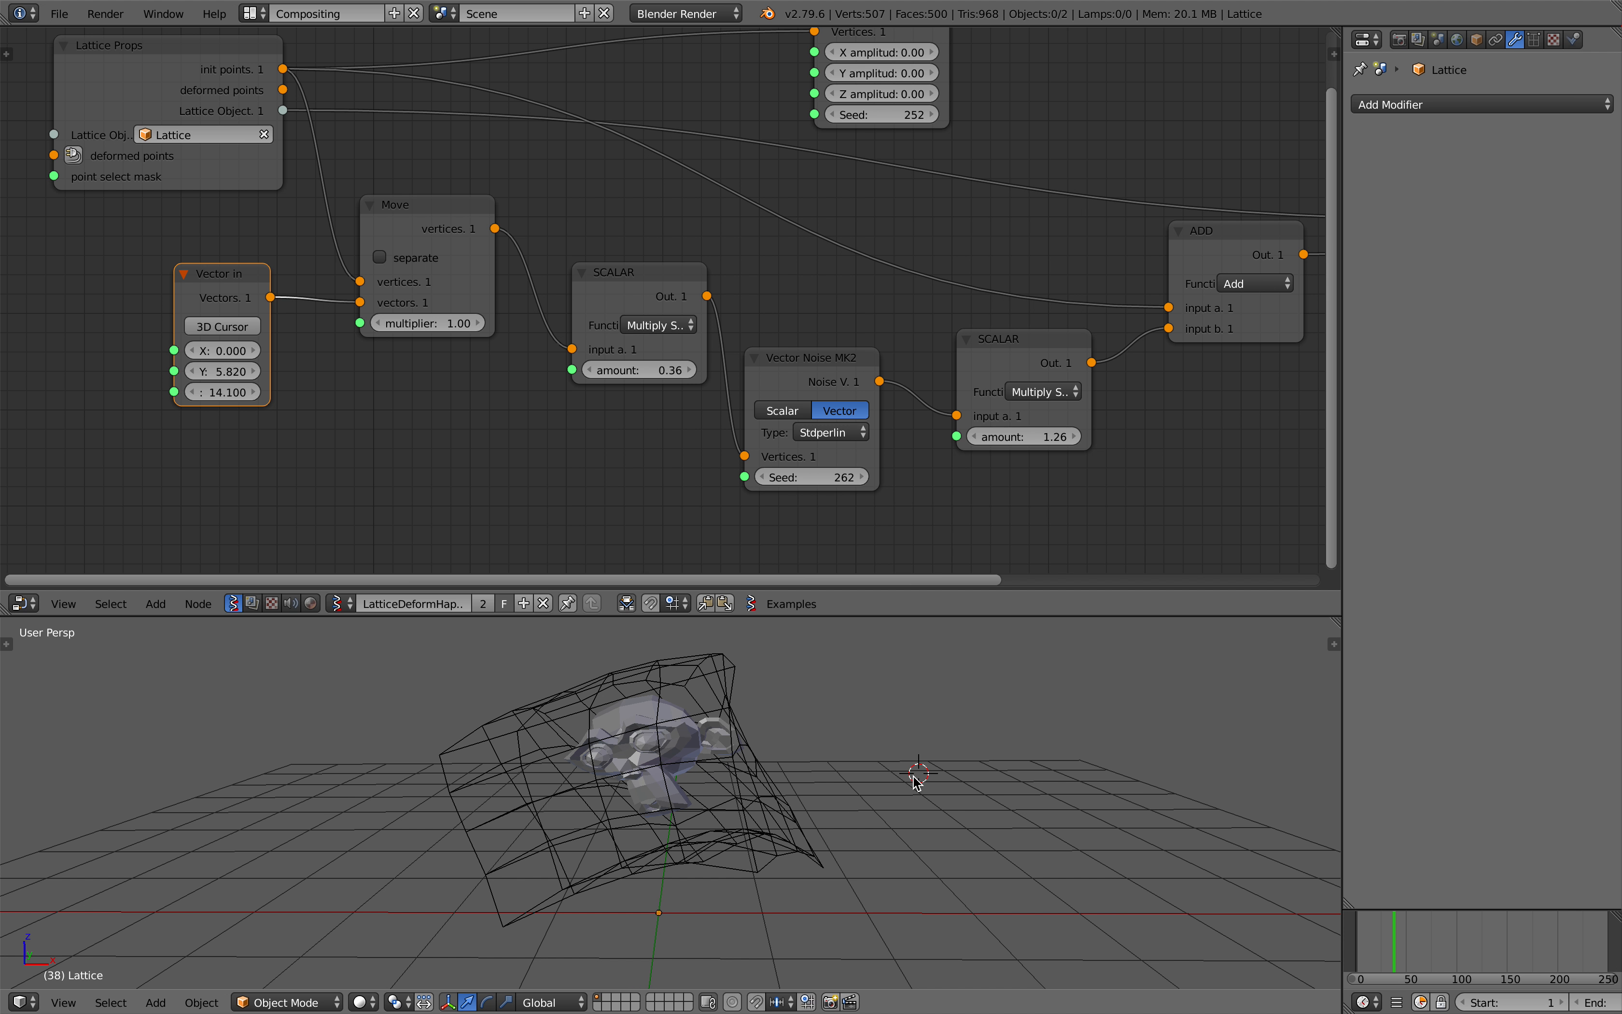
Add a Frame info node while the animation plays and link Current Frame to the Vector in node's Z input.
key("shift+a")
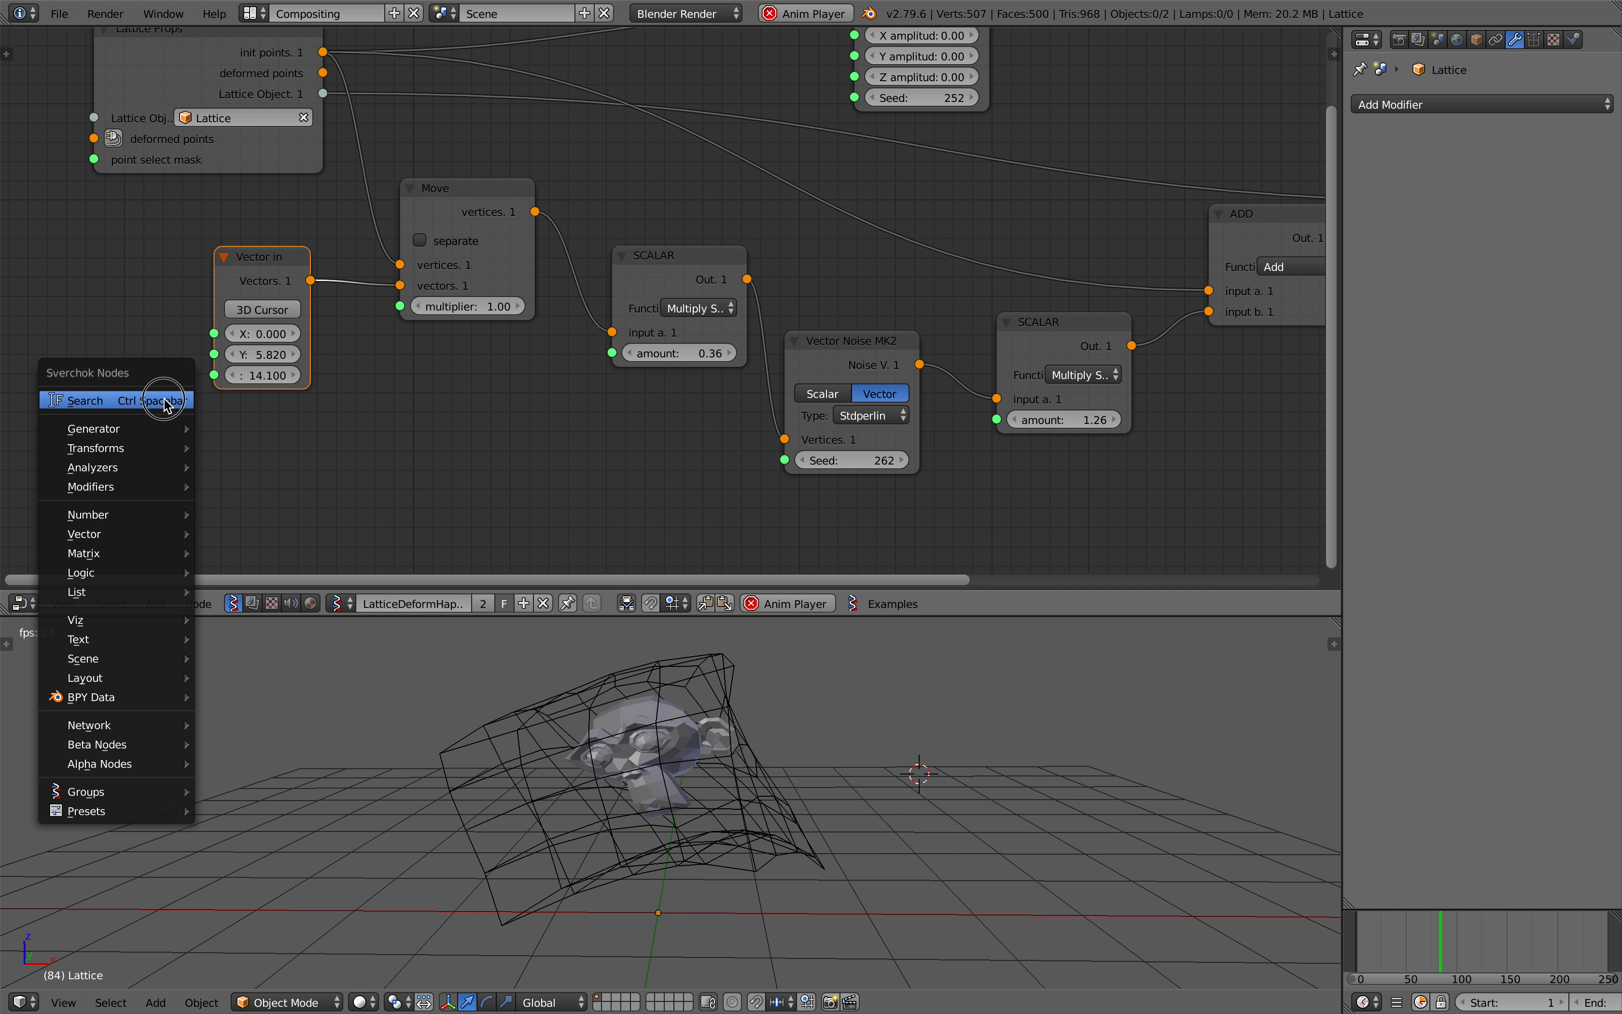
left_click(161, 404)
type("fra")
left_click(210, 473)
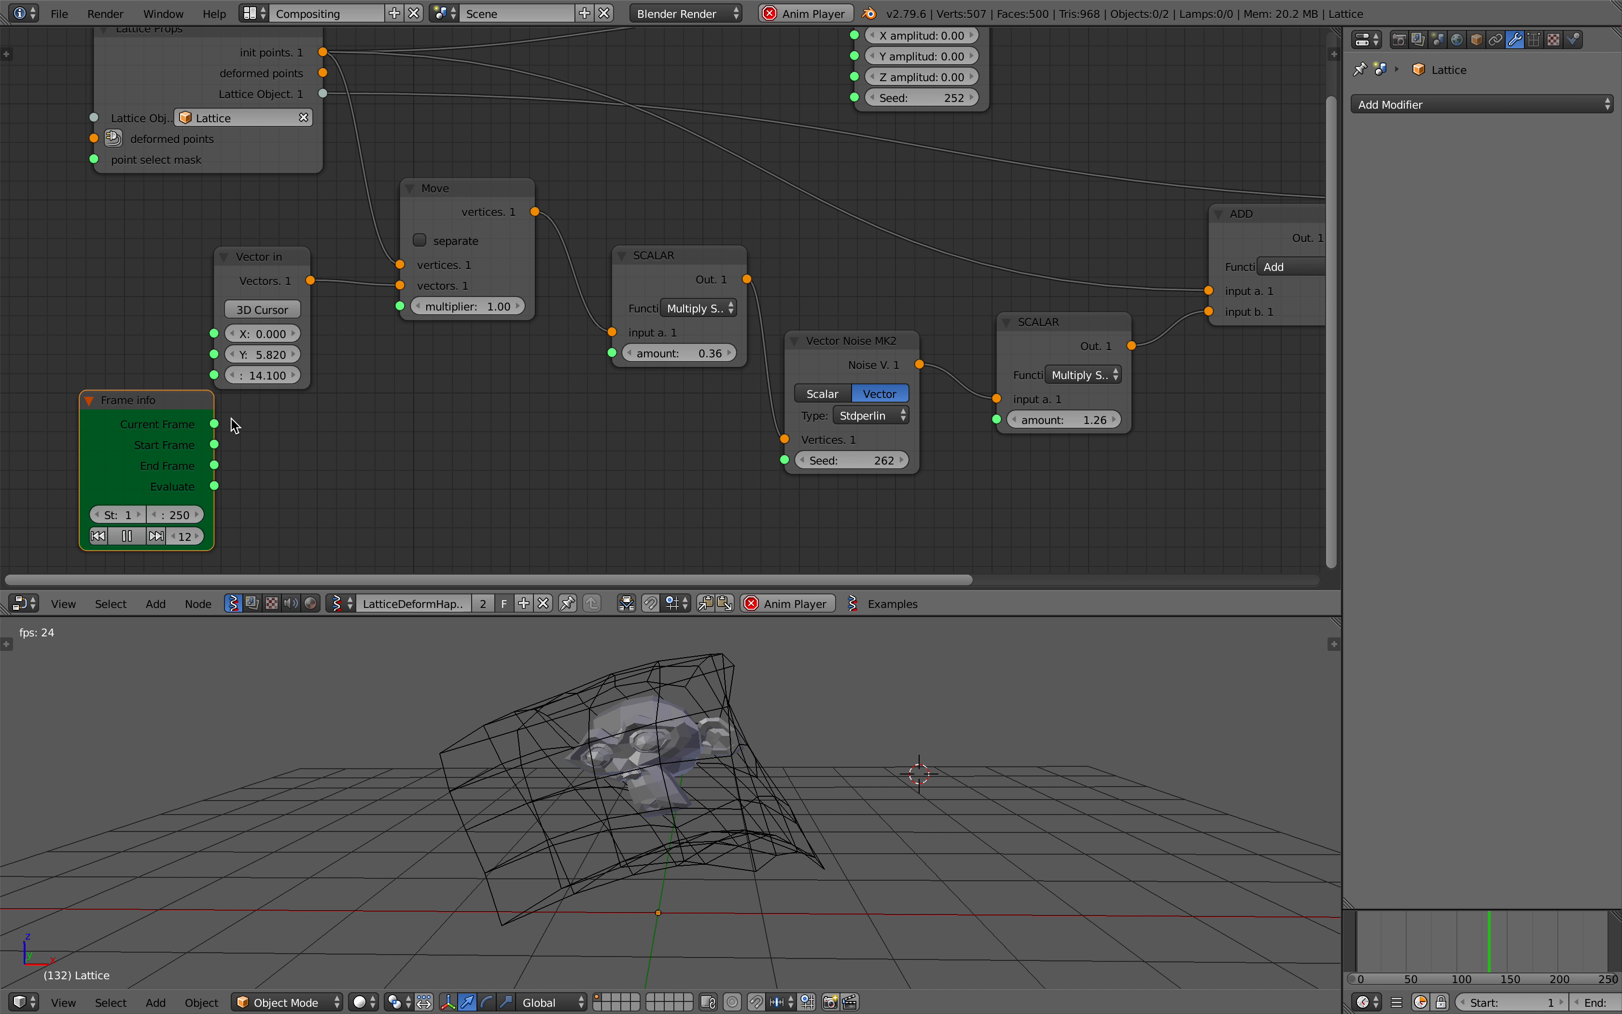
left_click_drag(236, 382, 234, 377)
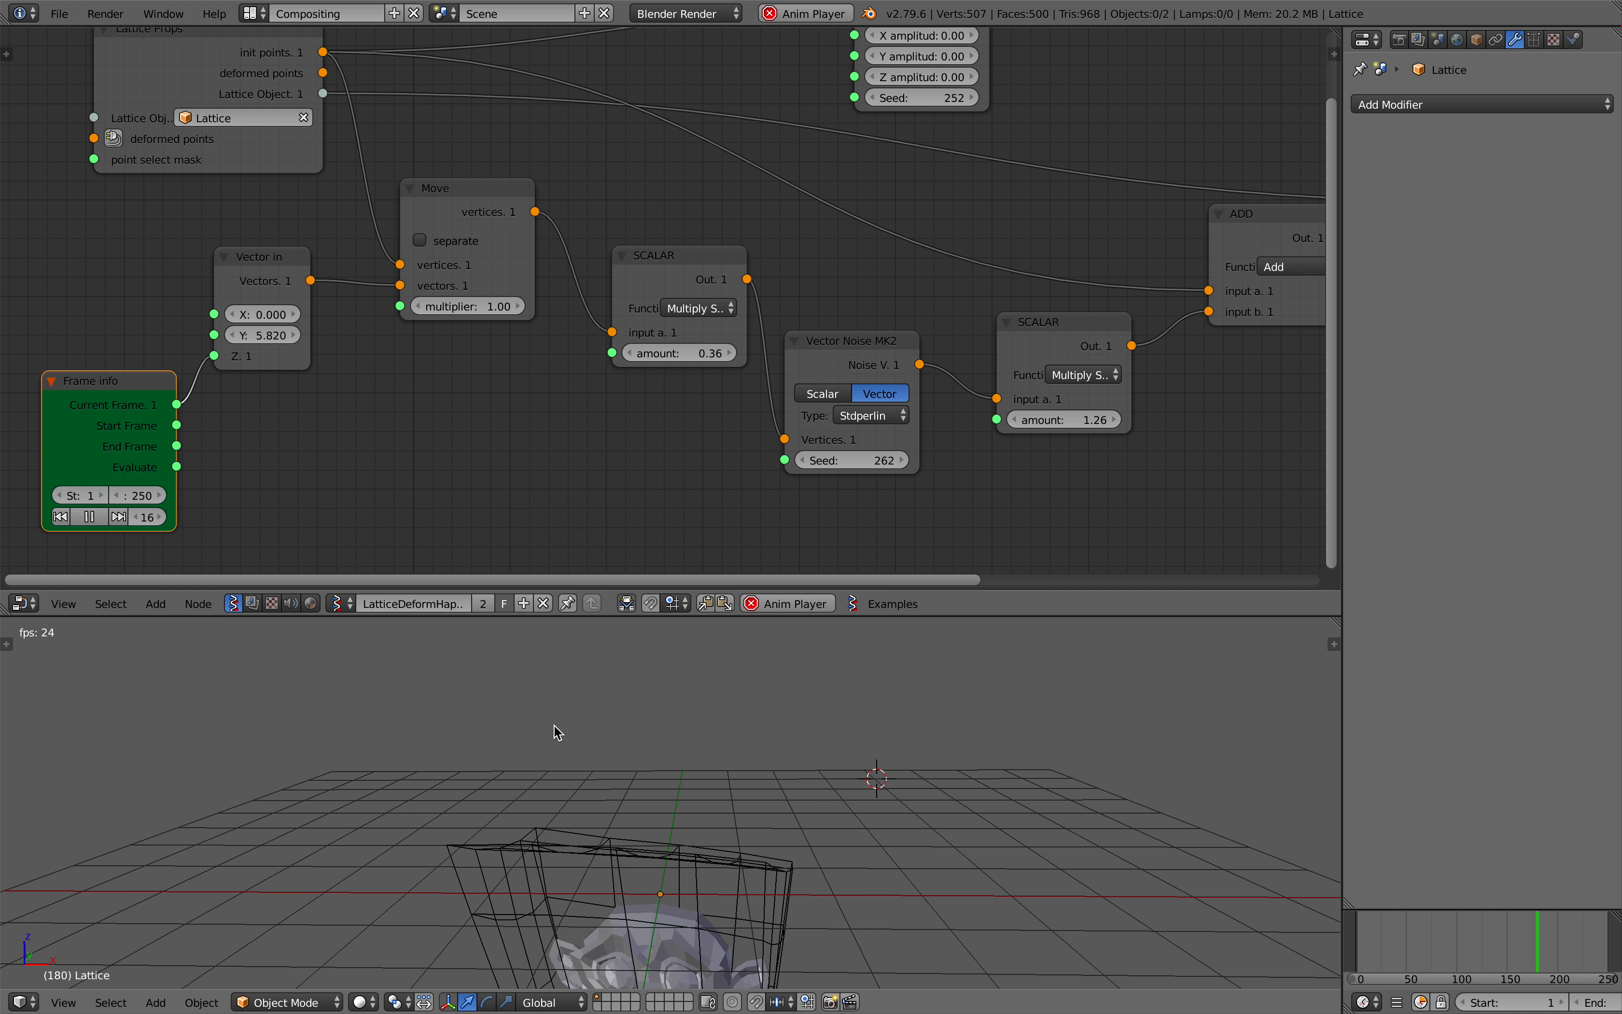
Set the Move node's multiplier to 0.05.
left_click(492, 307)
type("0.")
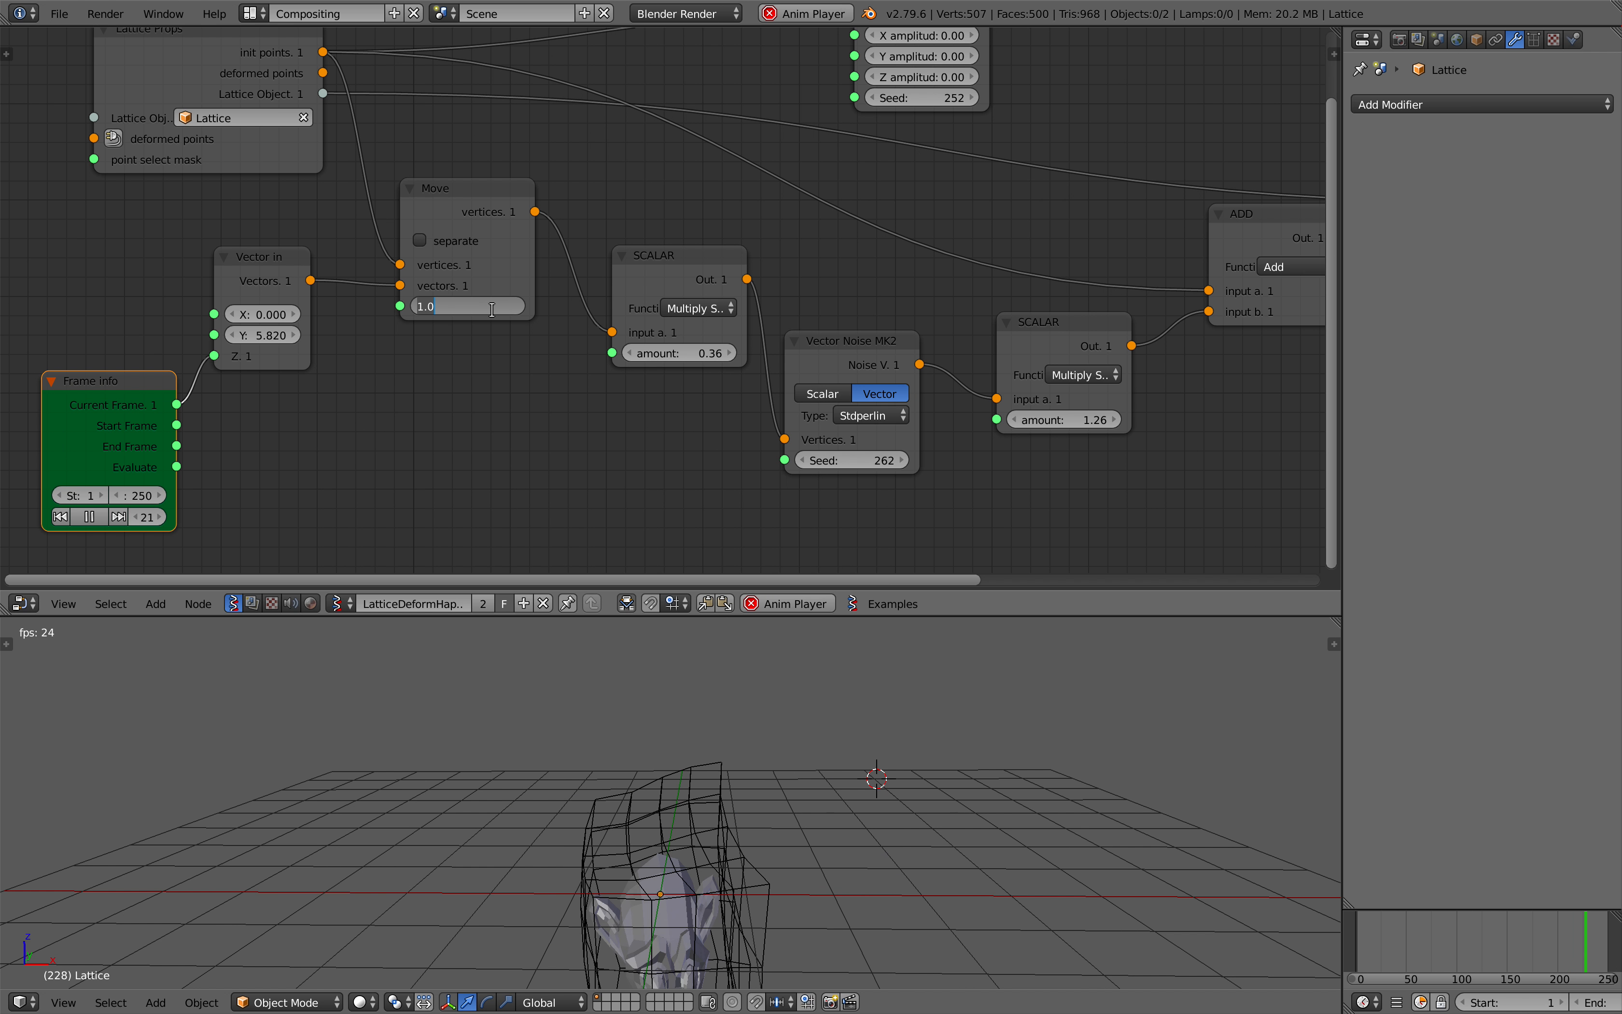
type("05")
key("Return")
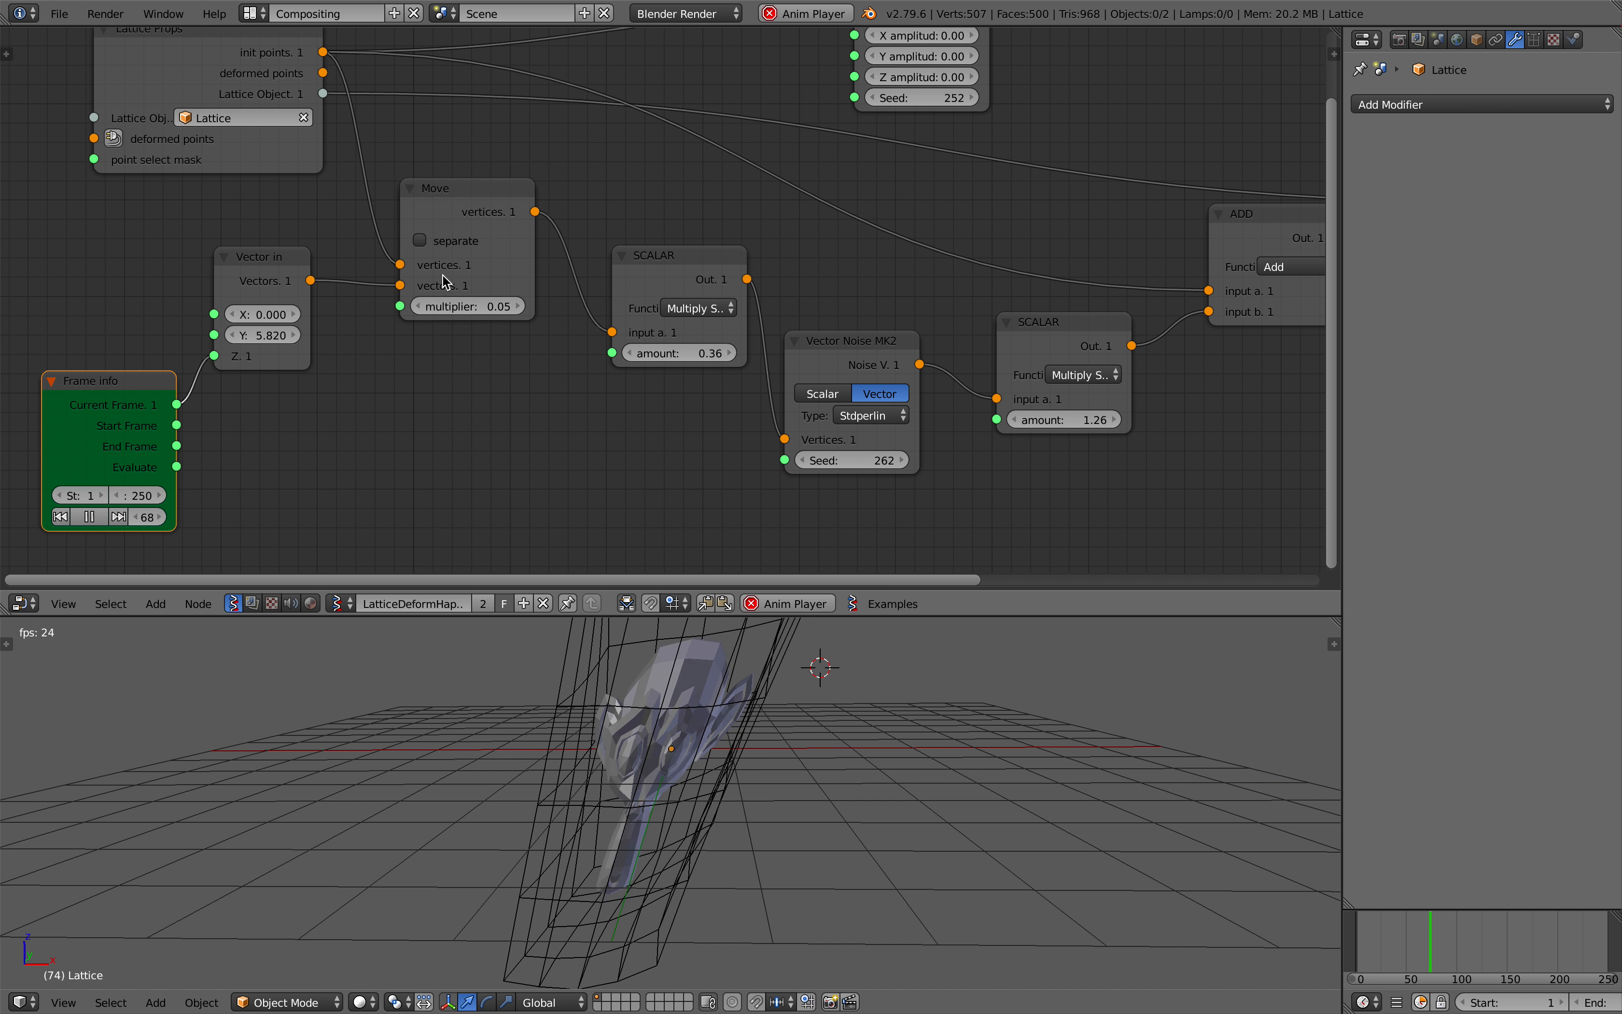
Place the first SCALAR node ahead of the Move node and link Move's vertices output to the Vector Noise vertices input.
left_click_drag(471, 213, 502, 231)
left_click_drag(692, 264, 401, 155)
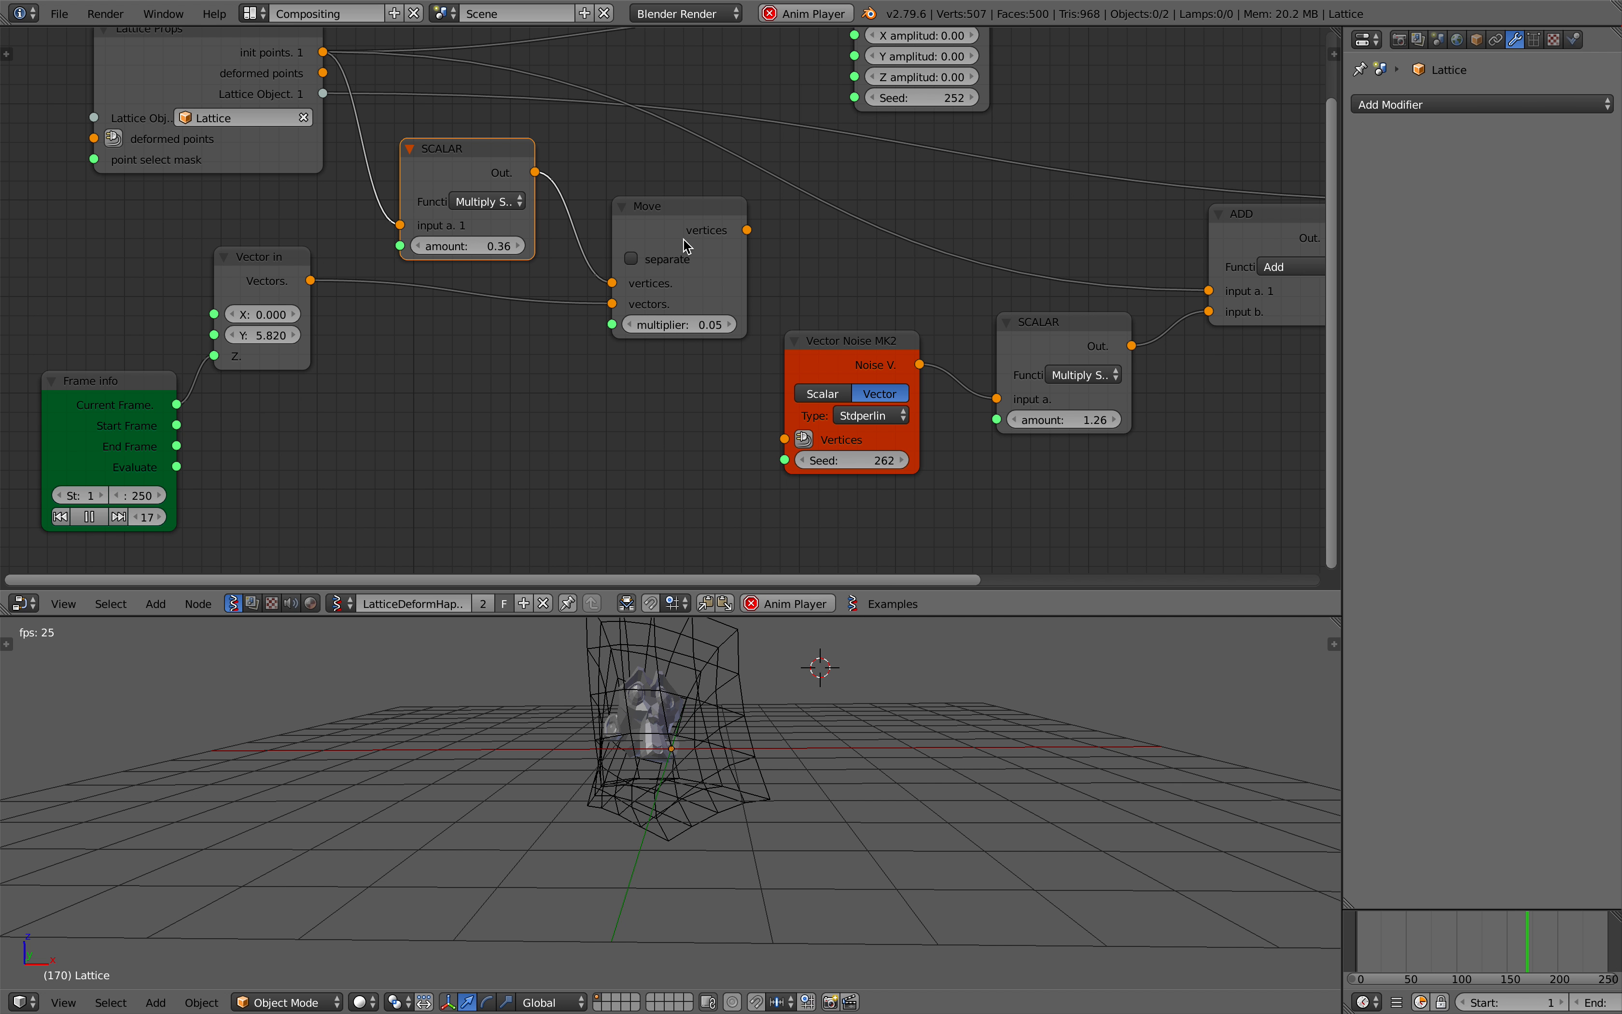
left_click_drag(746, 229, 764, 262)
left_click_drag(790, 439, 785, 439)
scroll(677, 323, "down", 2)
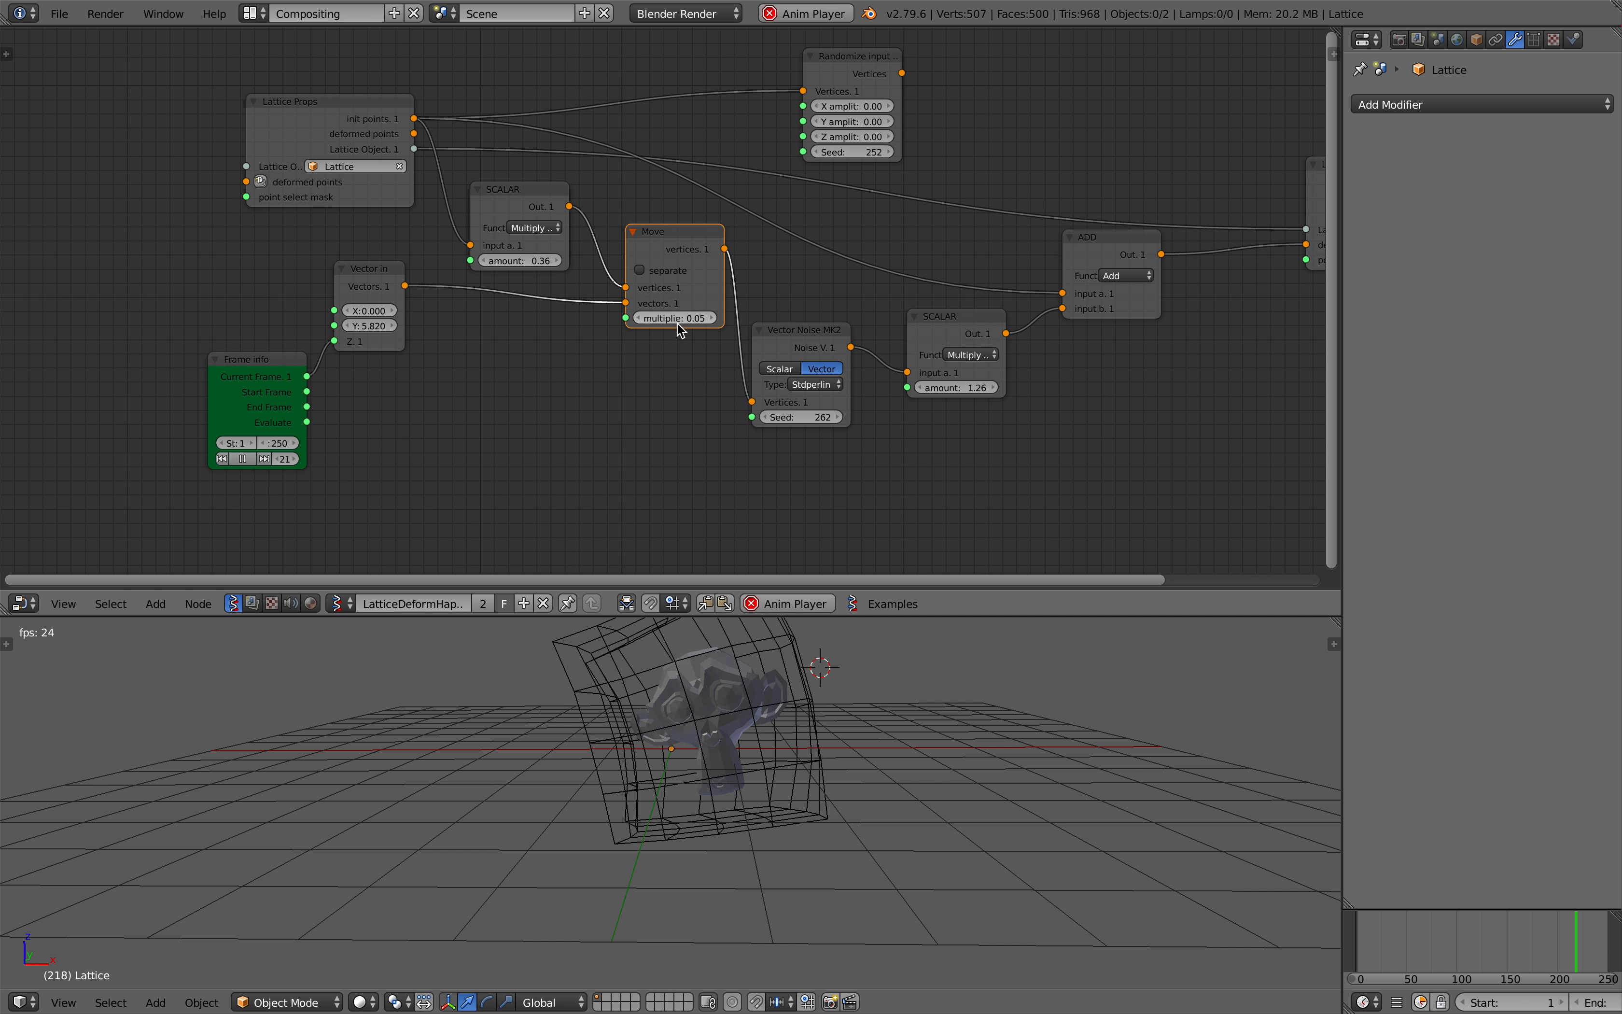
Save over sv_lattice_001.blend and set the animation's end frame to 1000.
middle_click_drag(790, 677, 776, 777)
scroll(814, 729, "down", 3)
scroll(776, 778, "up", 4)
key("ctrl+s")
left_click(774, 779)
middle_click_drag(1501, 1001, 1423, 1001)
left_click(1561, 1001)
type("1000")
key("Return")
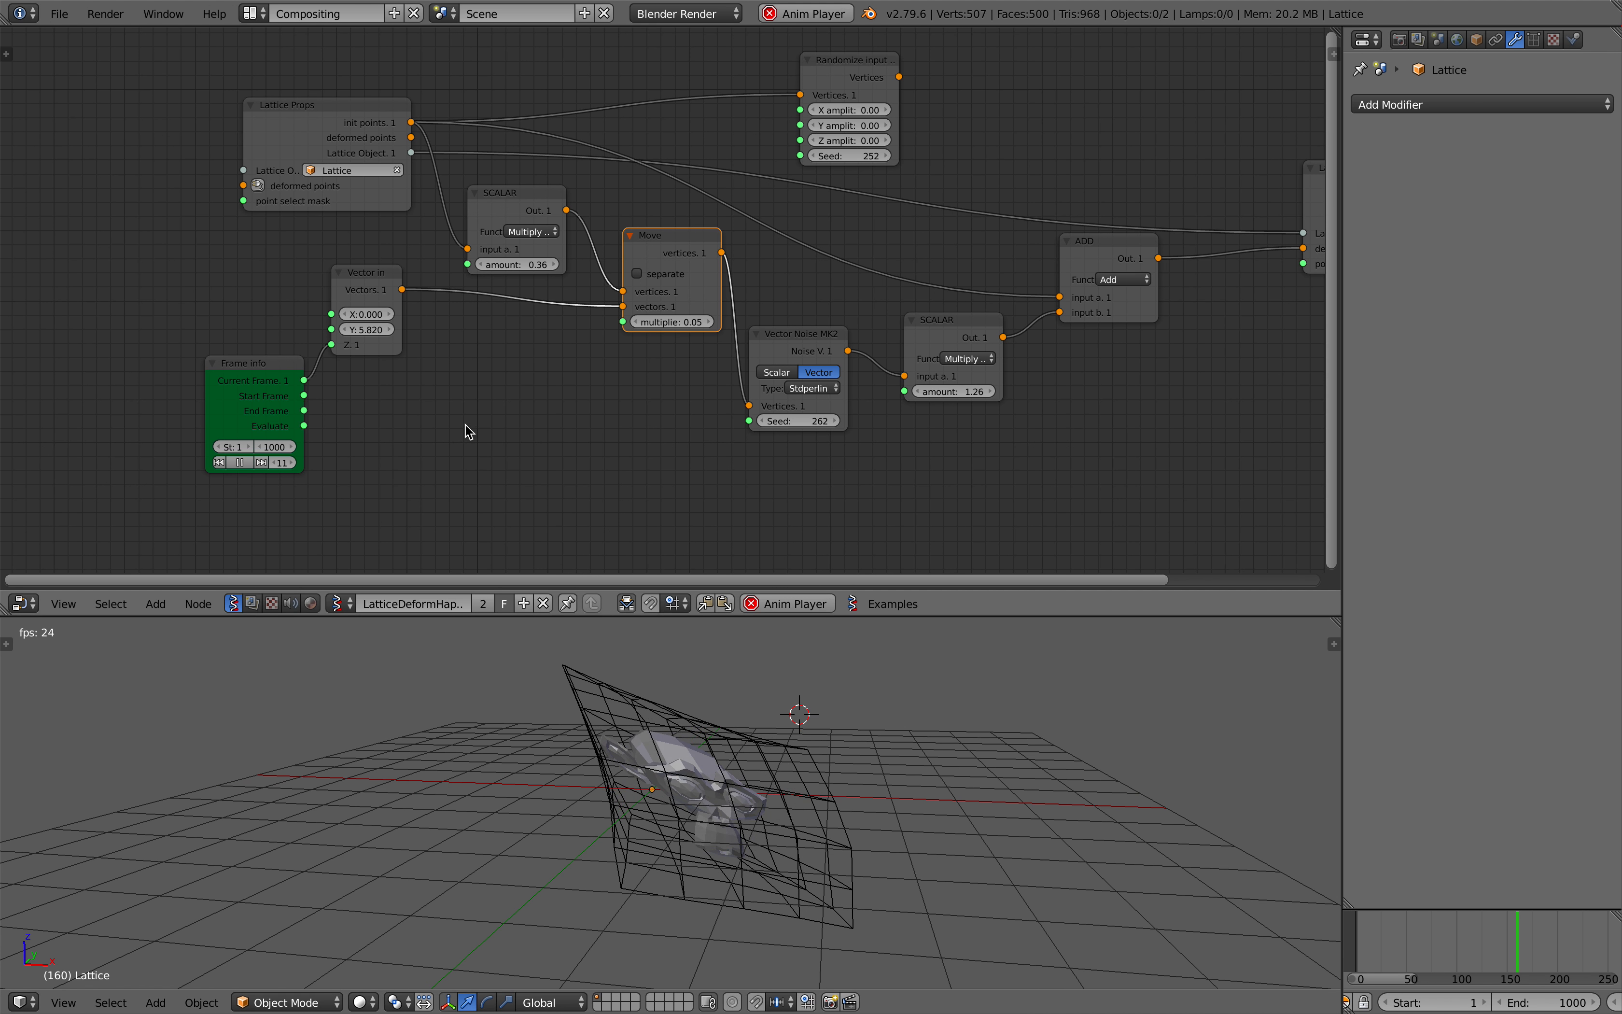
Set the first SCALAR's amount to 0.30 and the second's to 0.72, and enlarge the 3D viewport.
scroll(465, 425, "up", 2)
mouse_move(492, 258)
left_mouse_down()
mouse_move(571, 258)
mouse_move(447, 258)
mouse_move(486, 258)
left_mouse_up()
mouse_move(1002, 406)
left_mouse_down()
mouse_move(957, 407)
mouse_move(998, 406)
left_mouse_up()
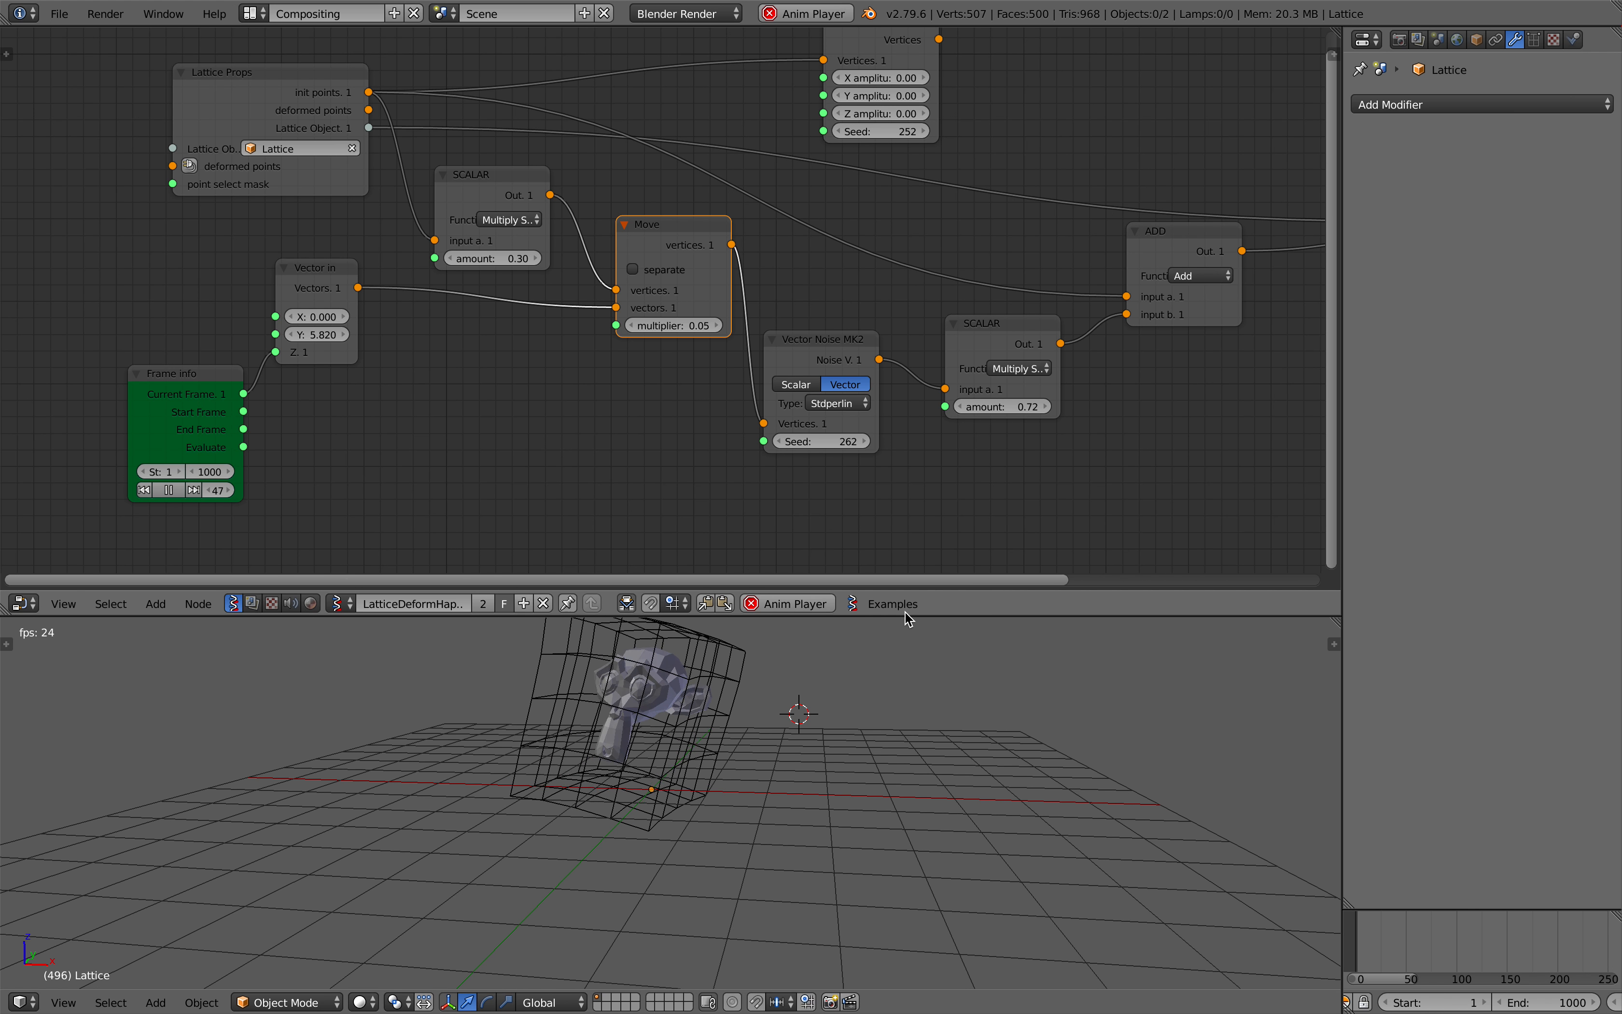
left_click_drag(906, 616, 901, 532)
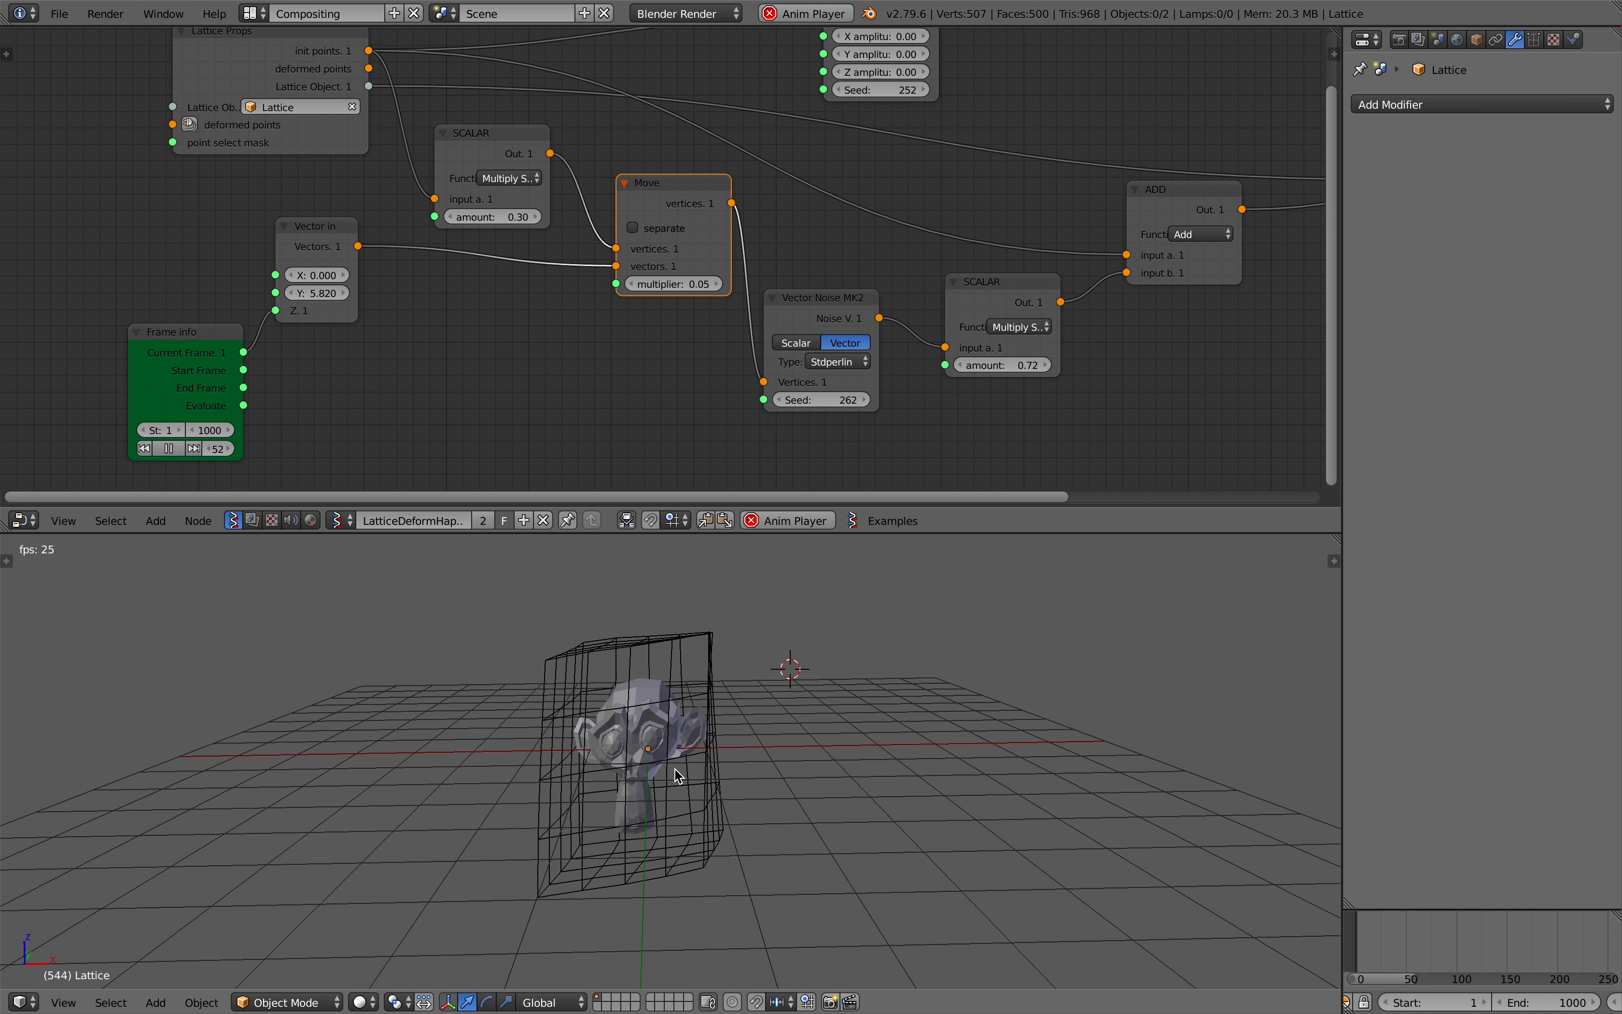
Try a trackball rotation of the Suzanne head inside the animated lattice.
right_click(700, 731)
key("r")
key("r")
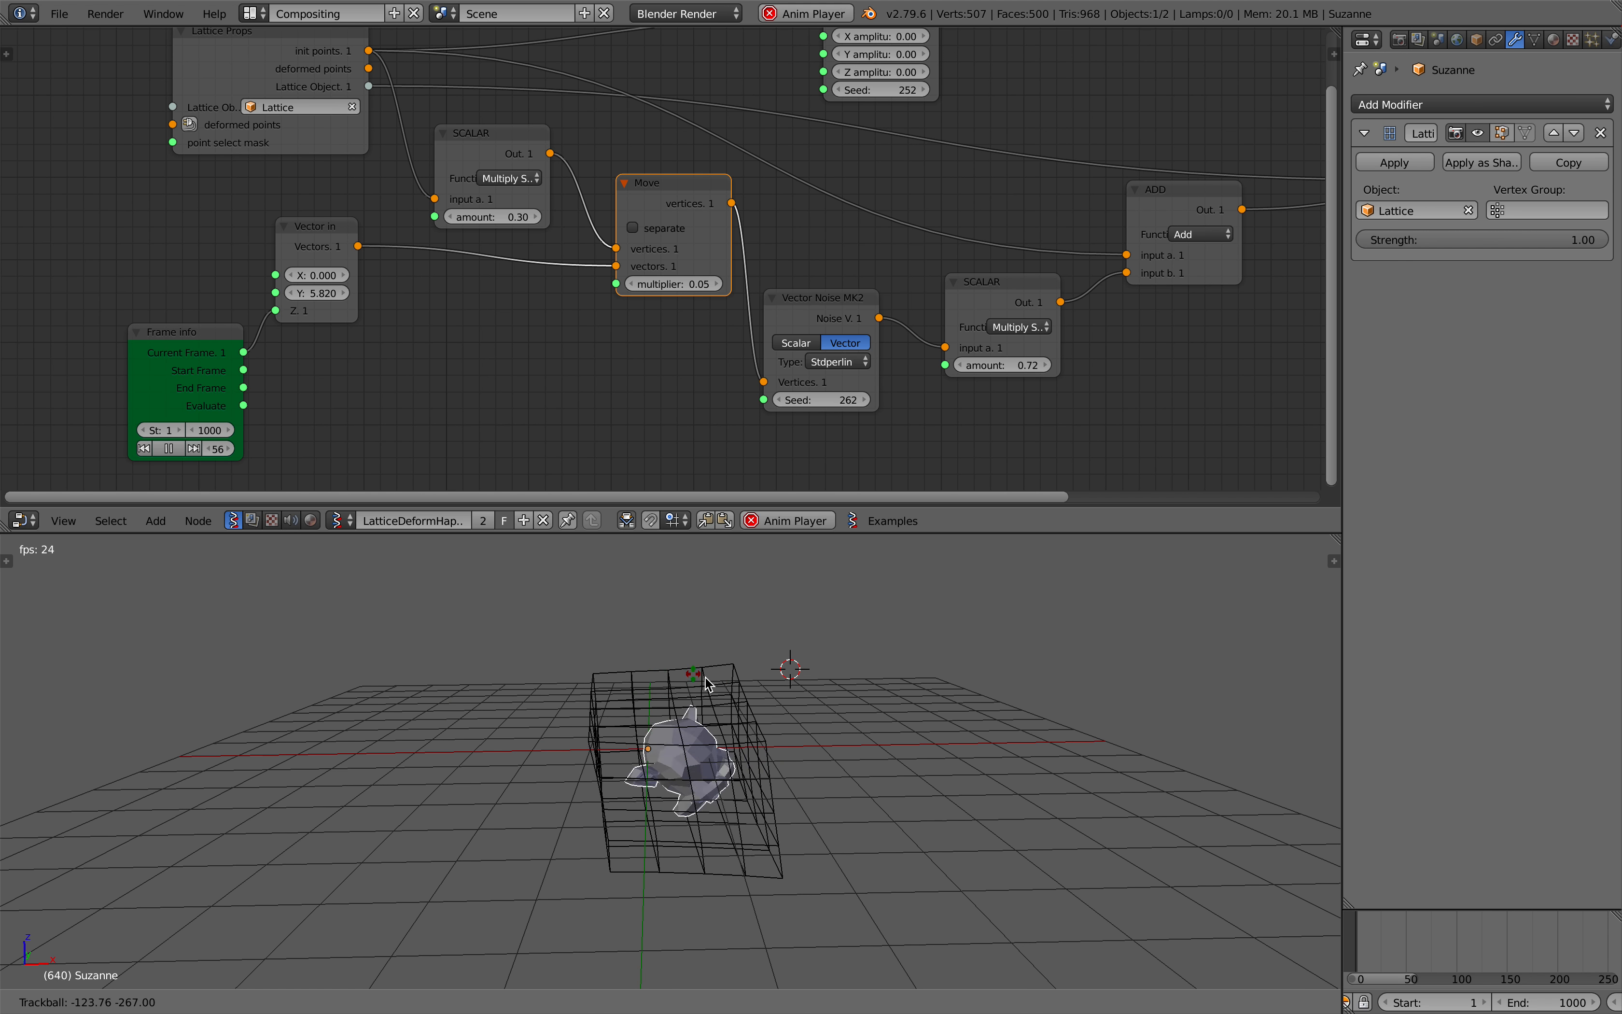
key("Escape")
key("Escape")
Scrub through the timeline frames and play the lattice animation again.
left_click(1399, 938)
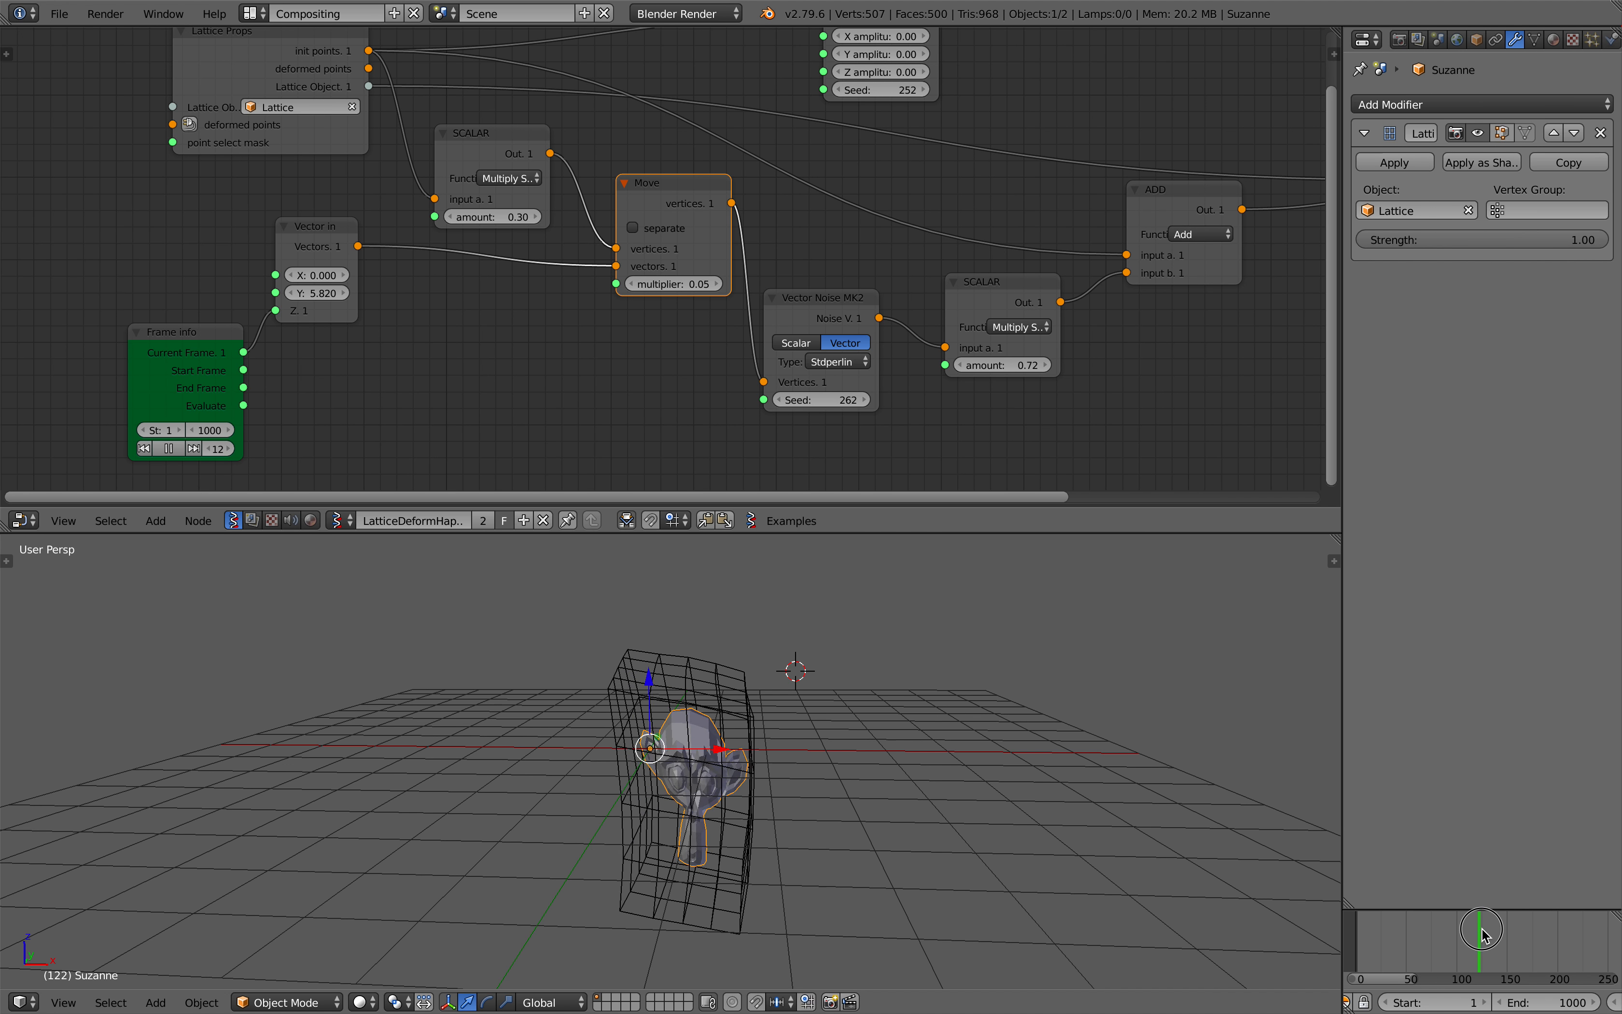
left_click_drag(1513, 930, 1520, 932)
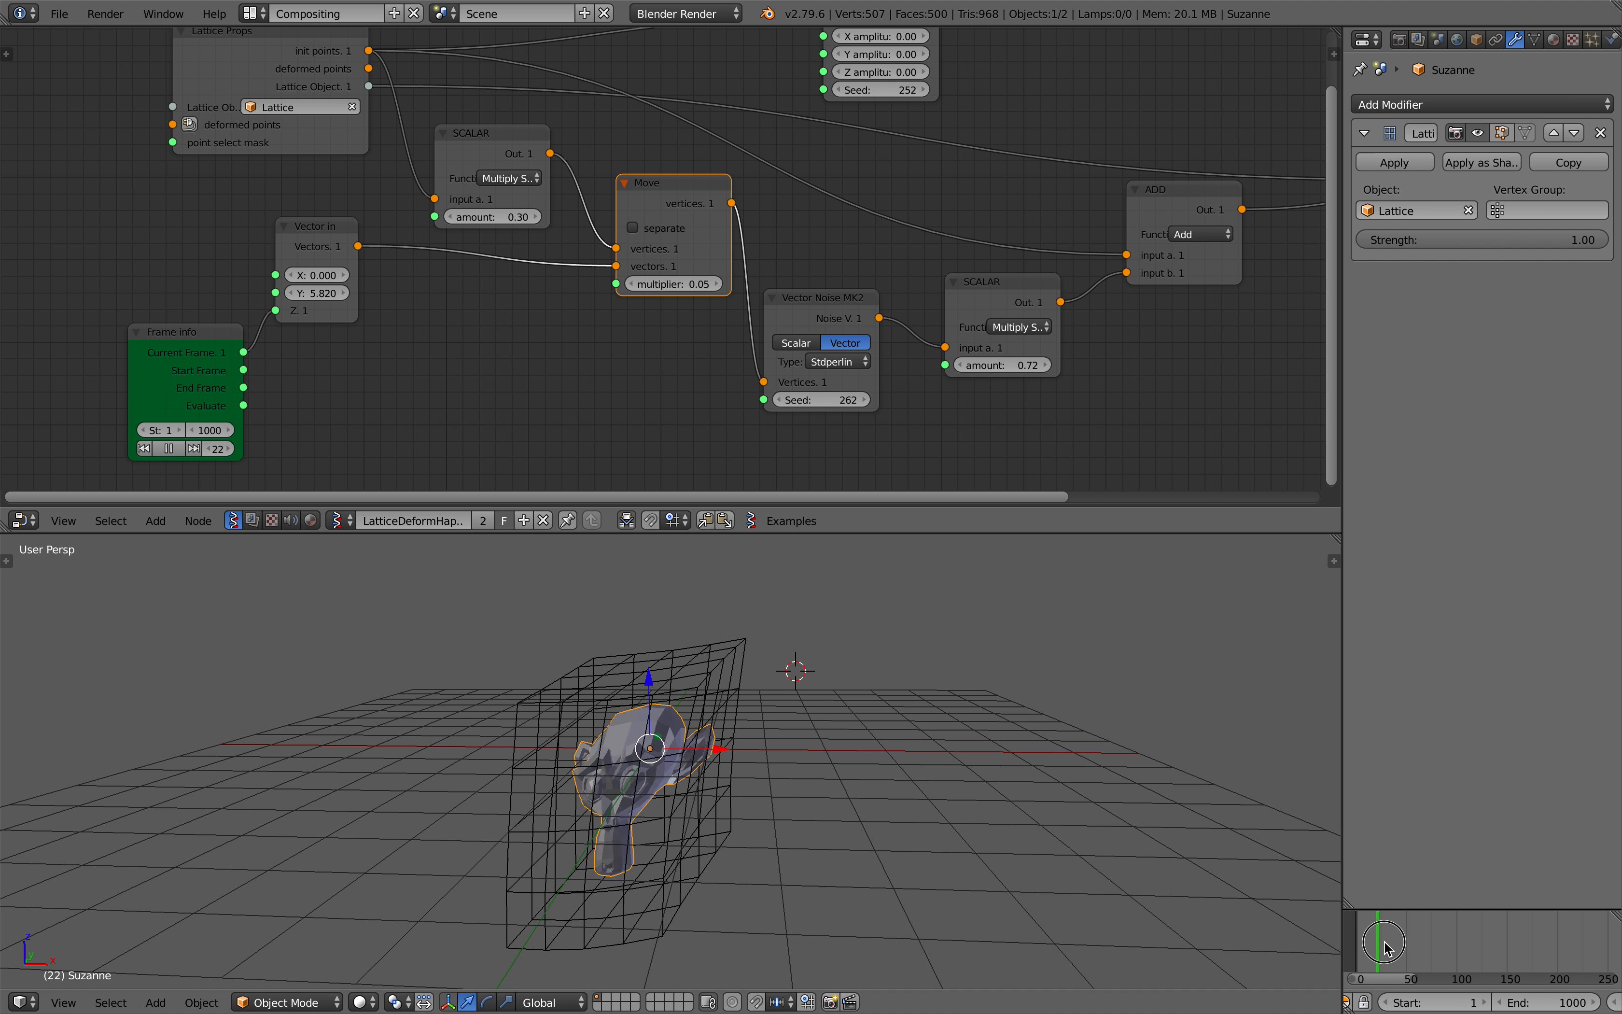
key("alt+a")
middle_click_drag(1219, 901, 995, 815)
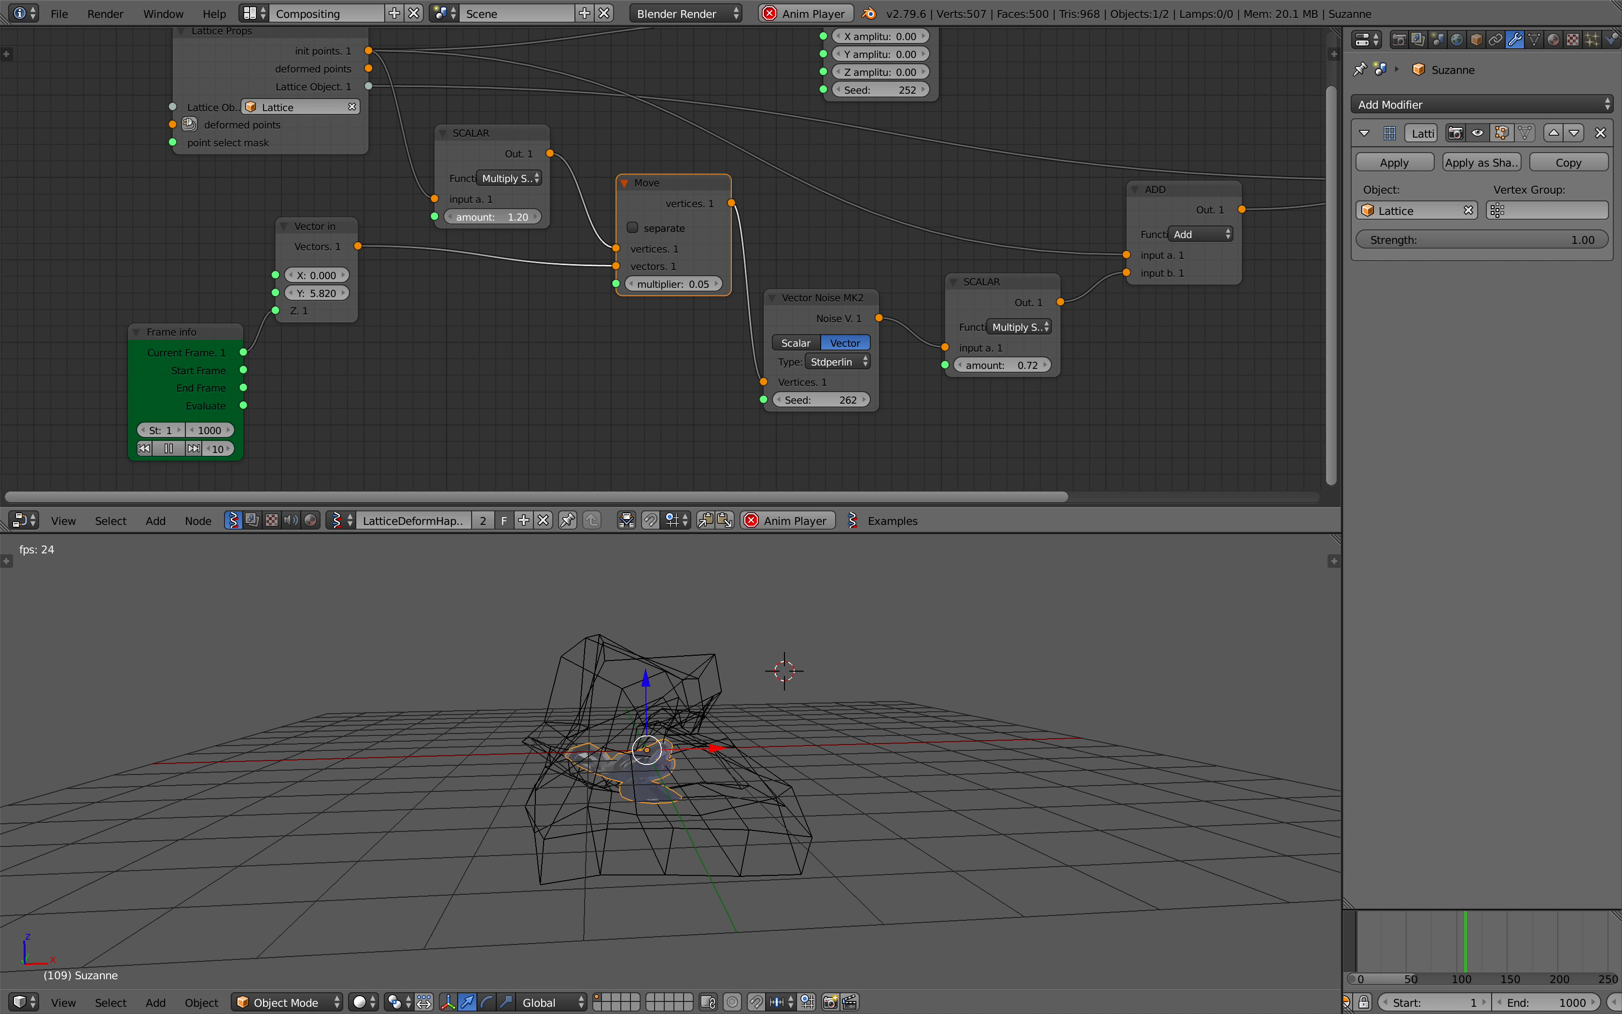
Set the first SCALAR node's amount to 0.90 and save over sv_lattice_001.blend.
middle_click_drag(724, 318, 654, 306)
scroll(653, 307, "up", 2)
key("ctrl+s")
left_click(718, 344)
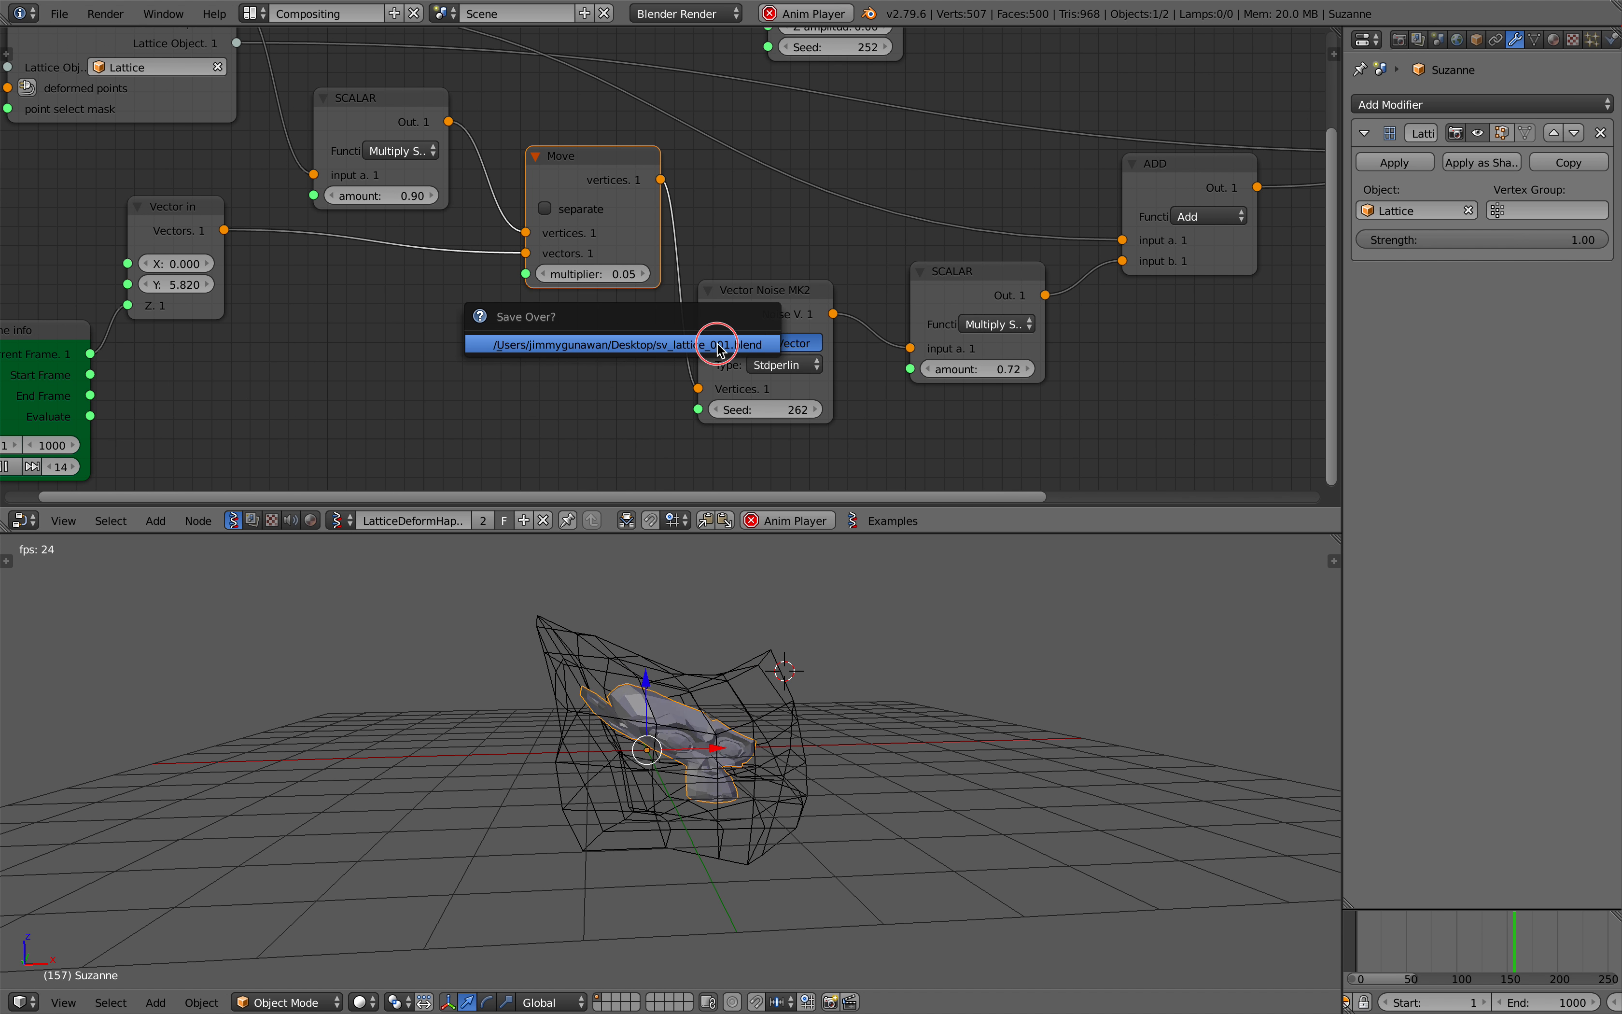
Try other noise types on the Vector Noise node and set its type to Cellnoise.
left_click(787, 367)
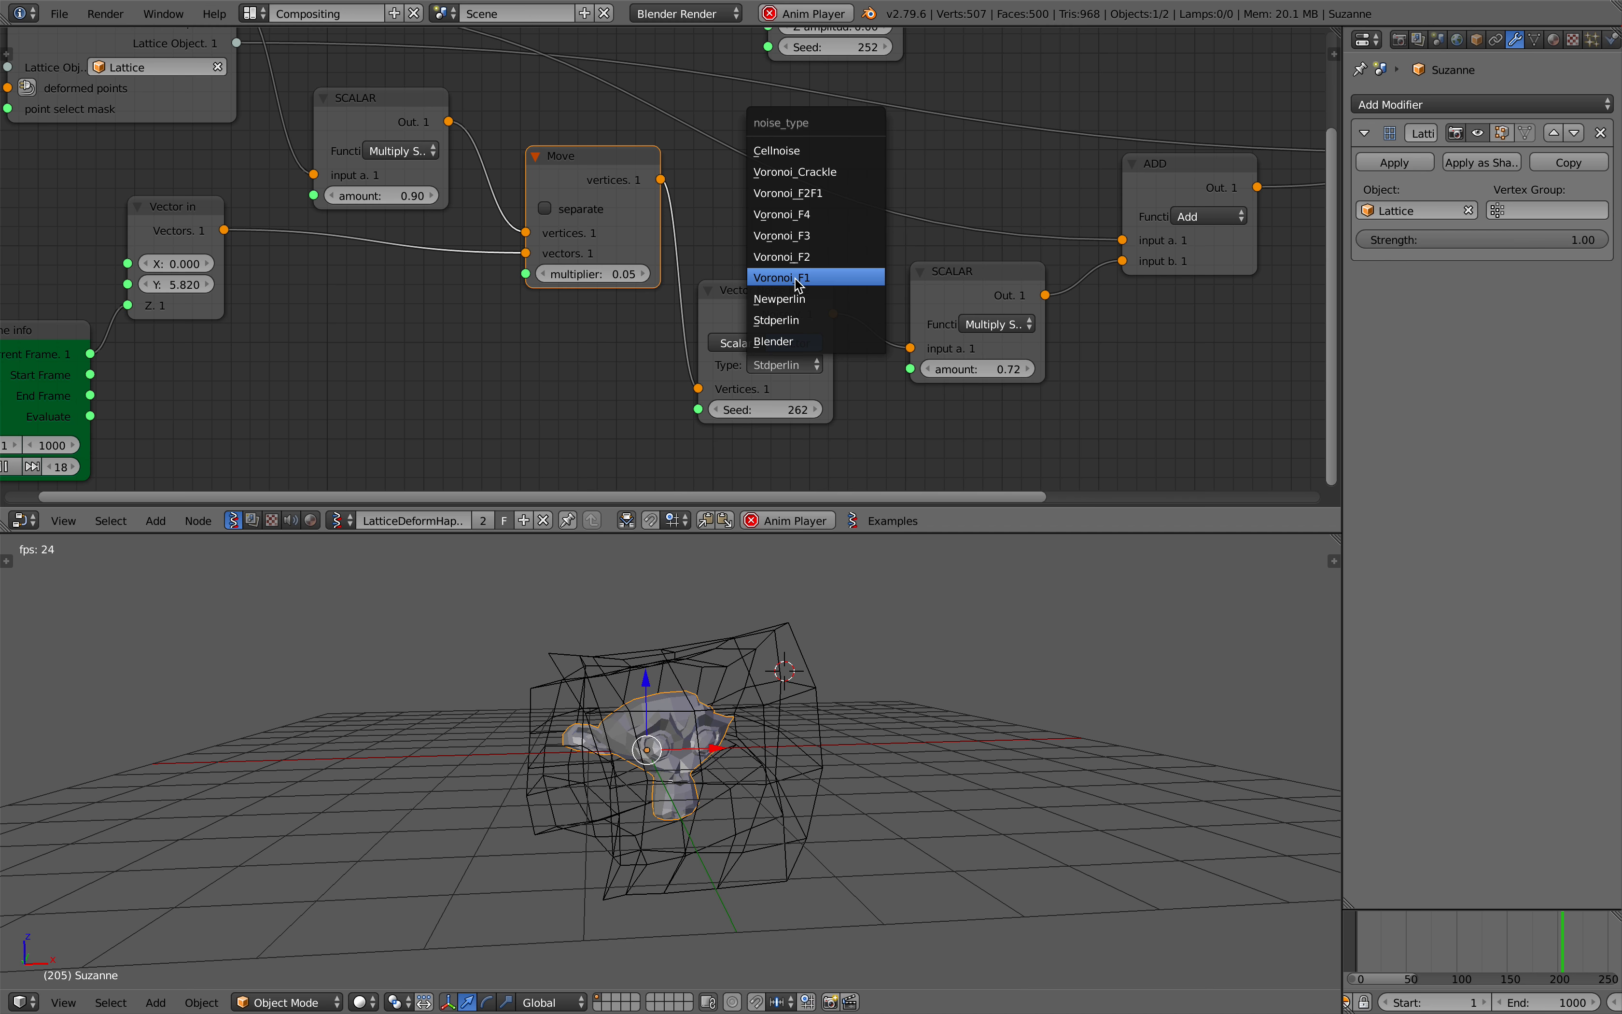
left_click(802, 299)
left_click(790, 366)
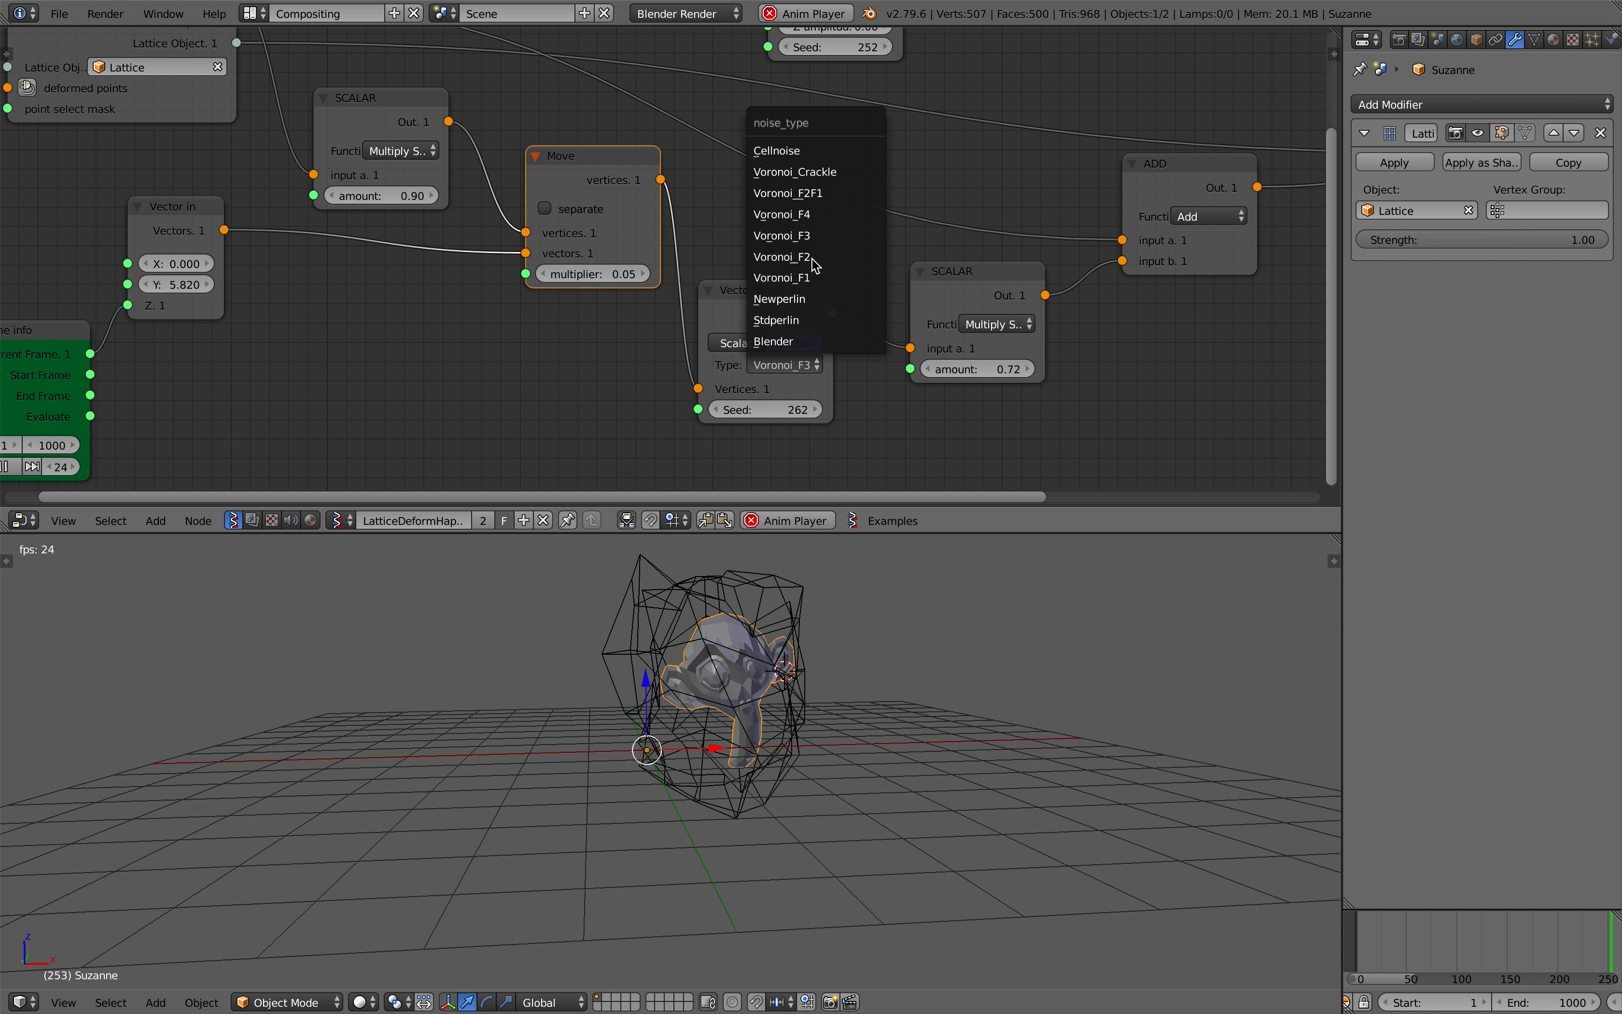
left_click(814, 148)
middle_click_drag(828, 717, 794, 697)
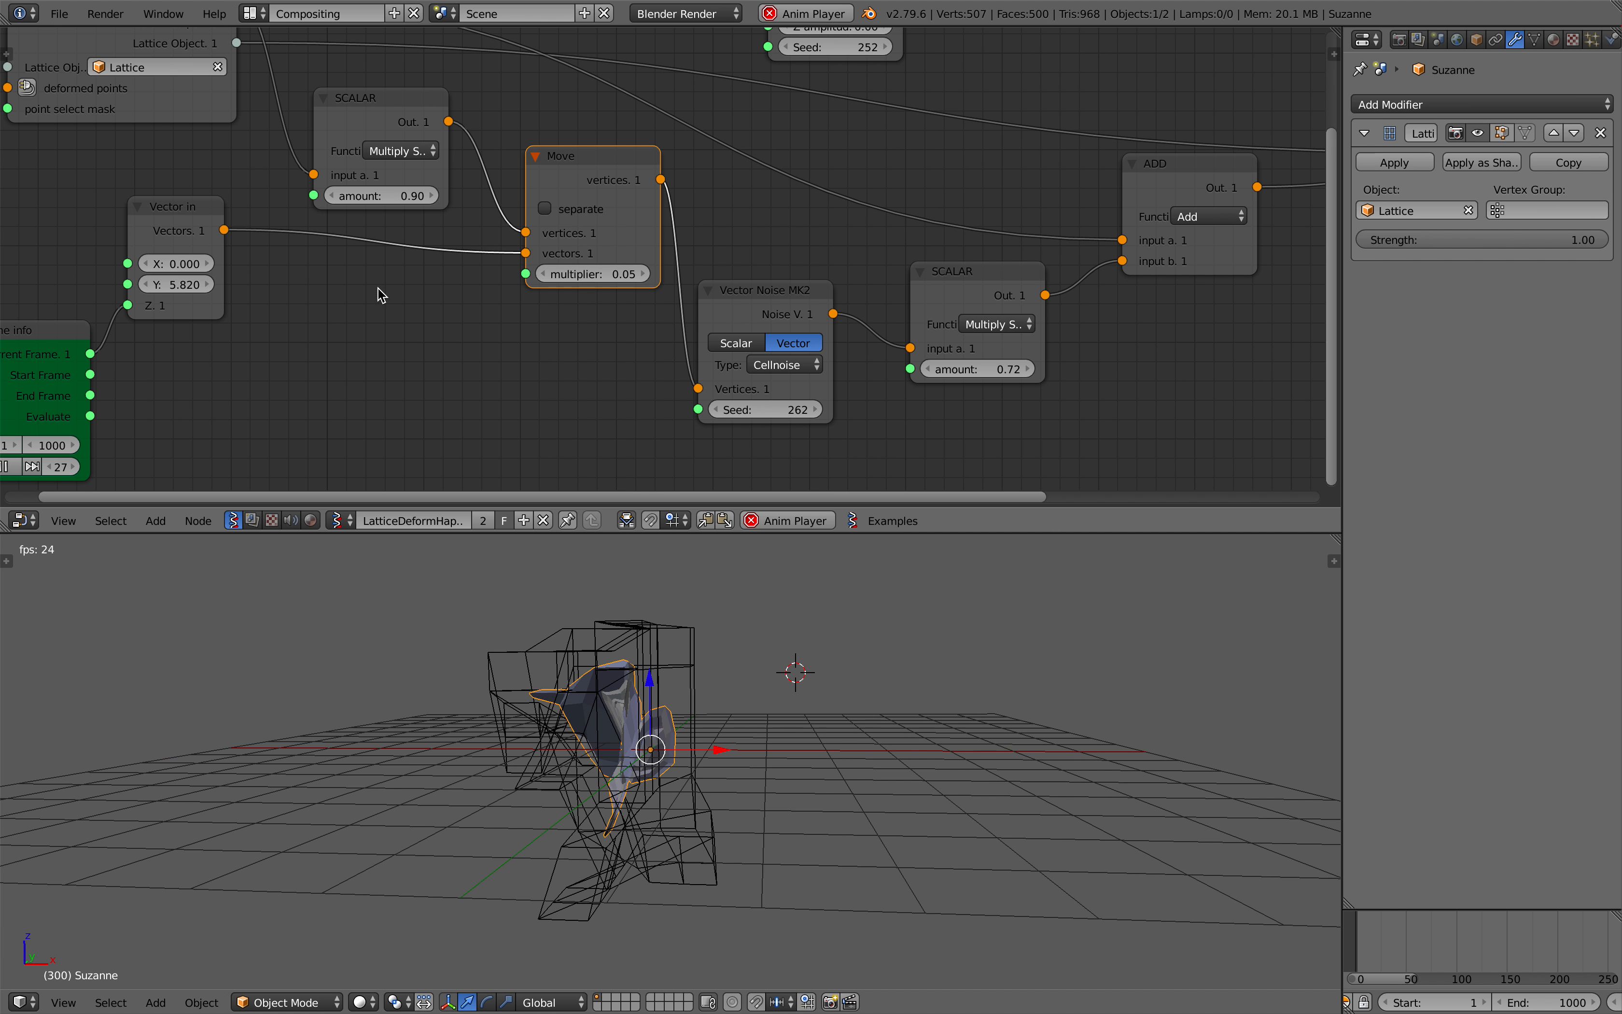
Set the first SCALAR node's amount to -0.36 and enlarge the 3D viewport, leaving no object selected.
mouse_move(380, 196)
left_mouse_down()
mouse_move(563, 196)
mouse_move(364, 196)
left_mouse_up()
middle_click_drag(866, 640, 787, 673)
left_click_drag(835, 533, 845, 487)
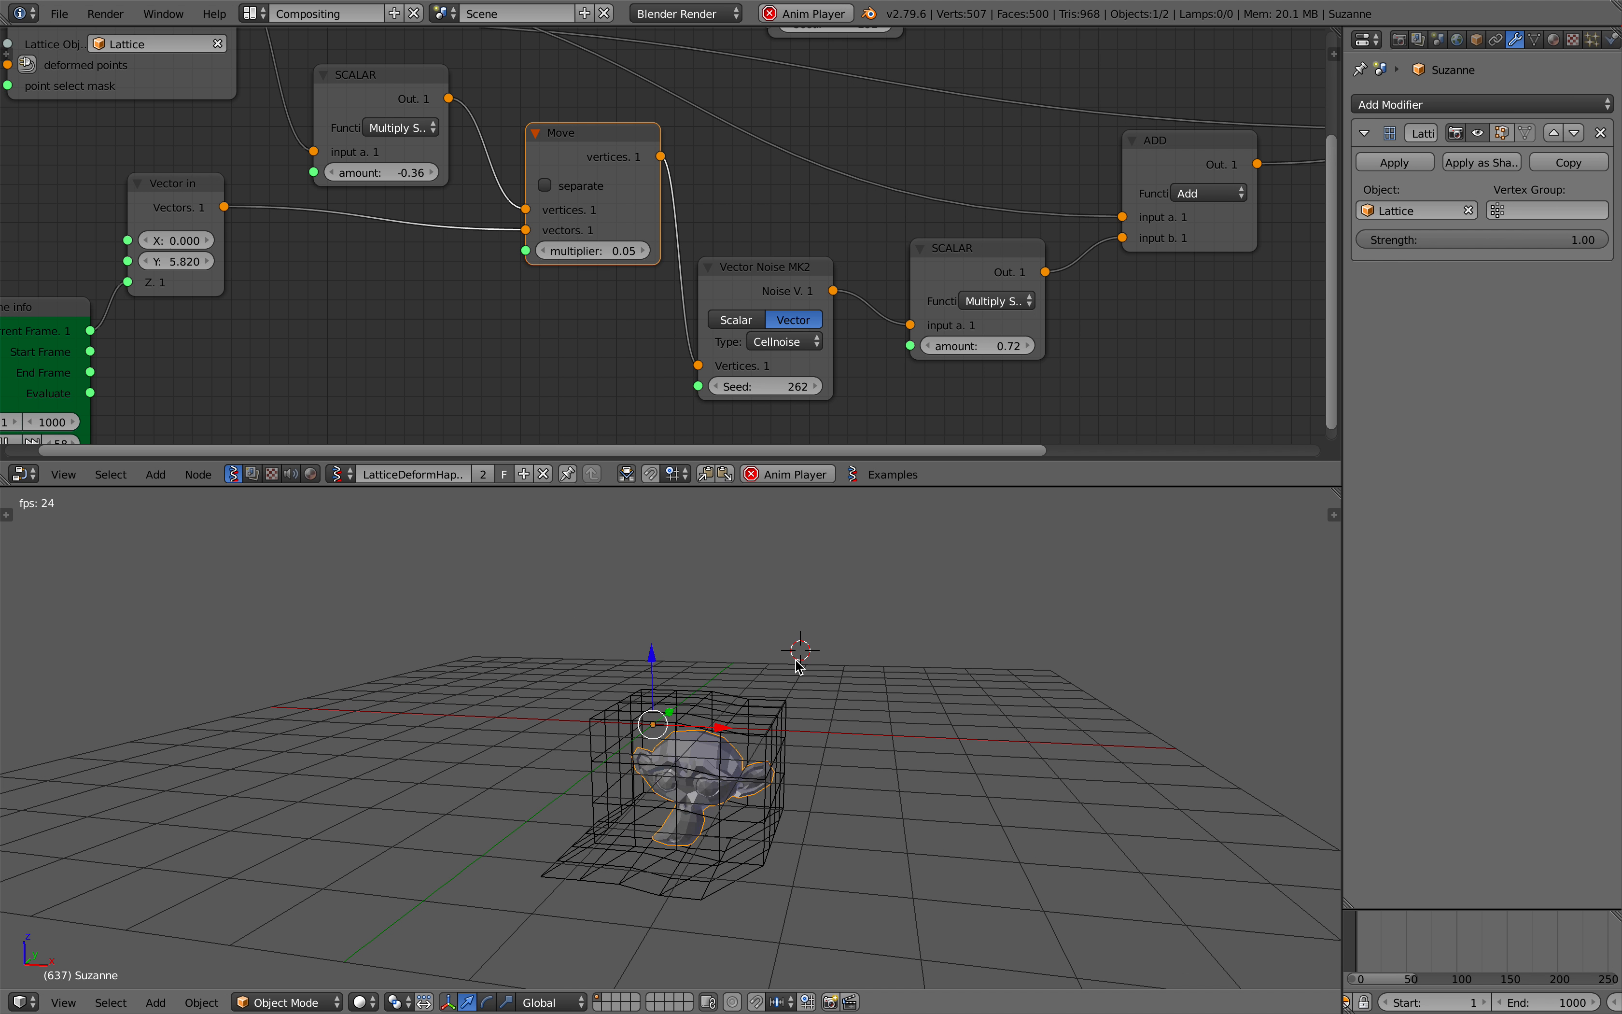
middle_click_drag(802, 663, 668, 652)
mouse_move(828, 713)
middle_mouse_down()
mouse_move(882, 721)
mouse_move(807, 713)
mouse_move(832, 688)
middle_mouse_up()
key("a")
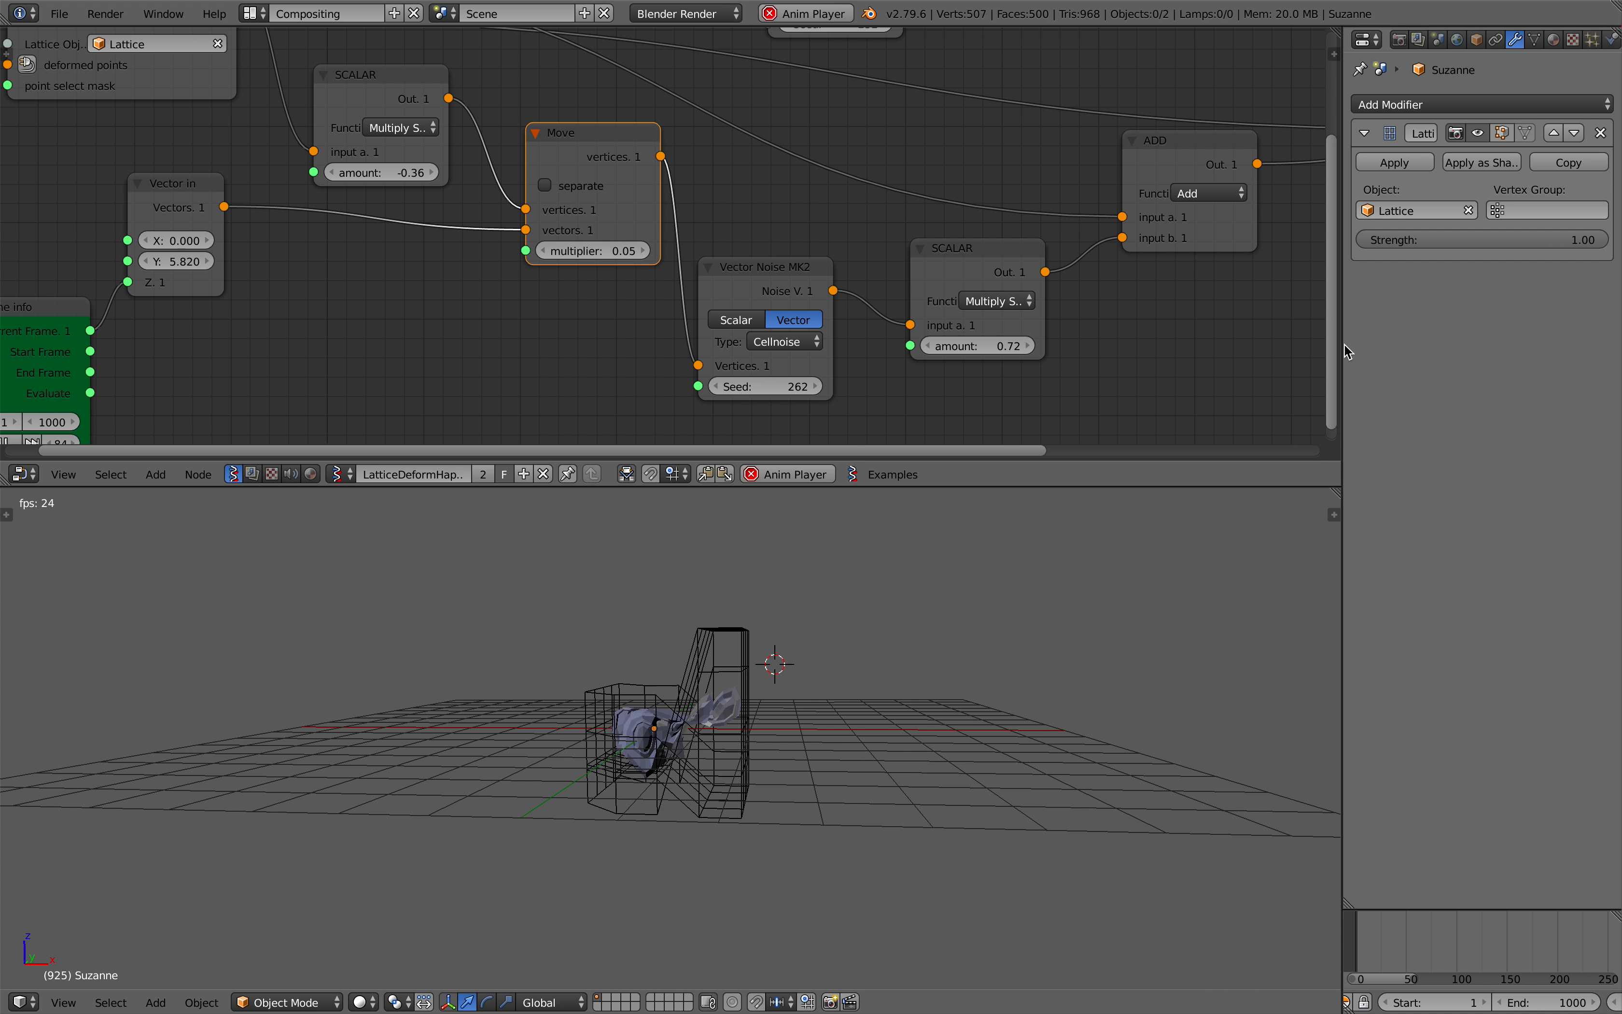
Widen the properties area and select the lattice object.
left_click_drag(1343, 347, 1282, 347)
left_click(1430, 106)
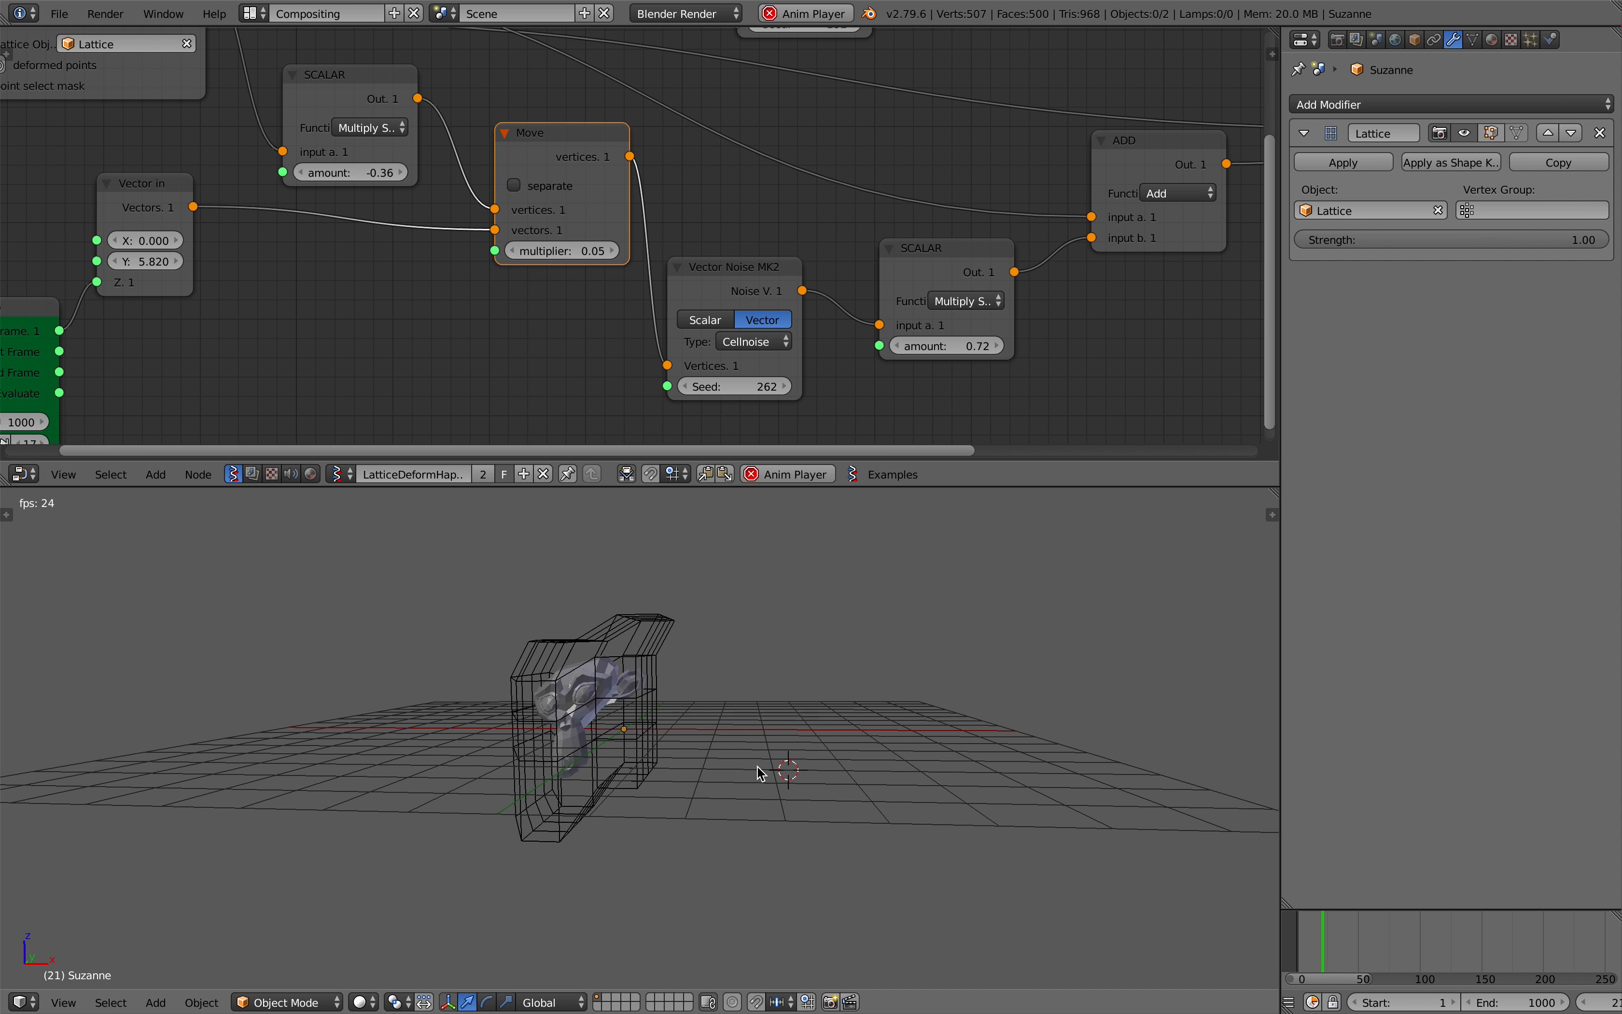
right_click(603, 721)
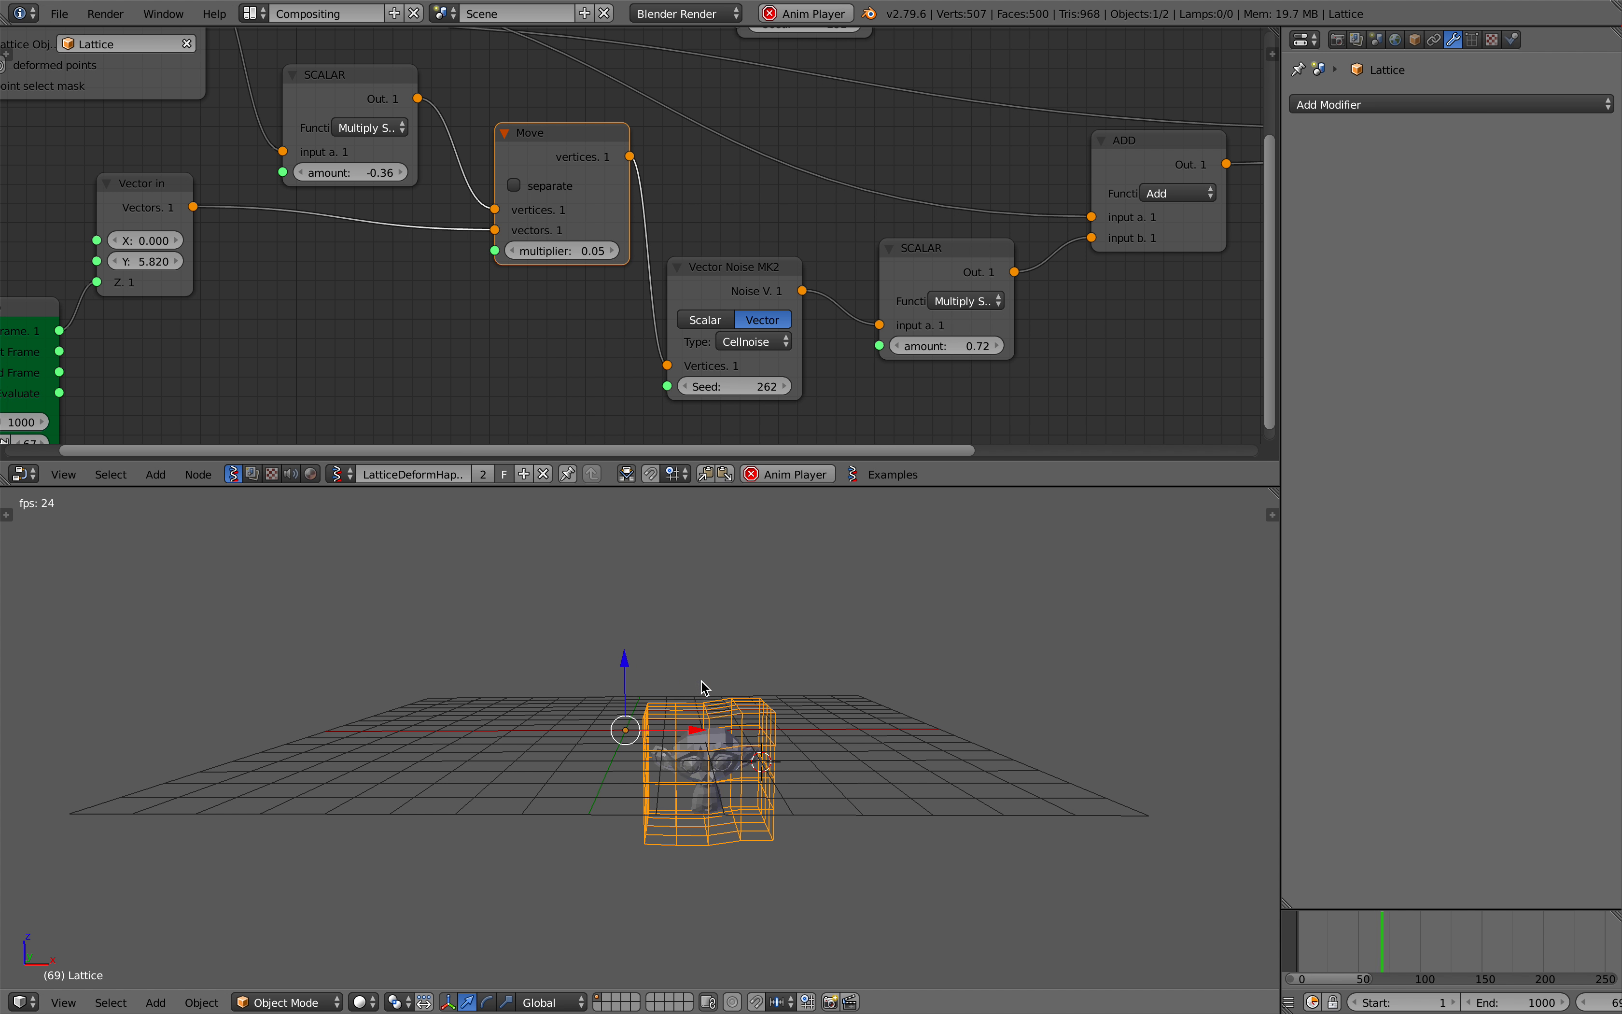
Select the Suzanne head.
right_click(598, 748)
middle_click_drag(838, 690, 829, 685)
scroll(828, 684, "up", 2)
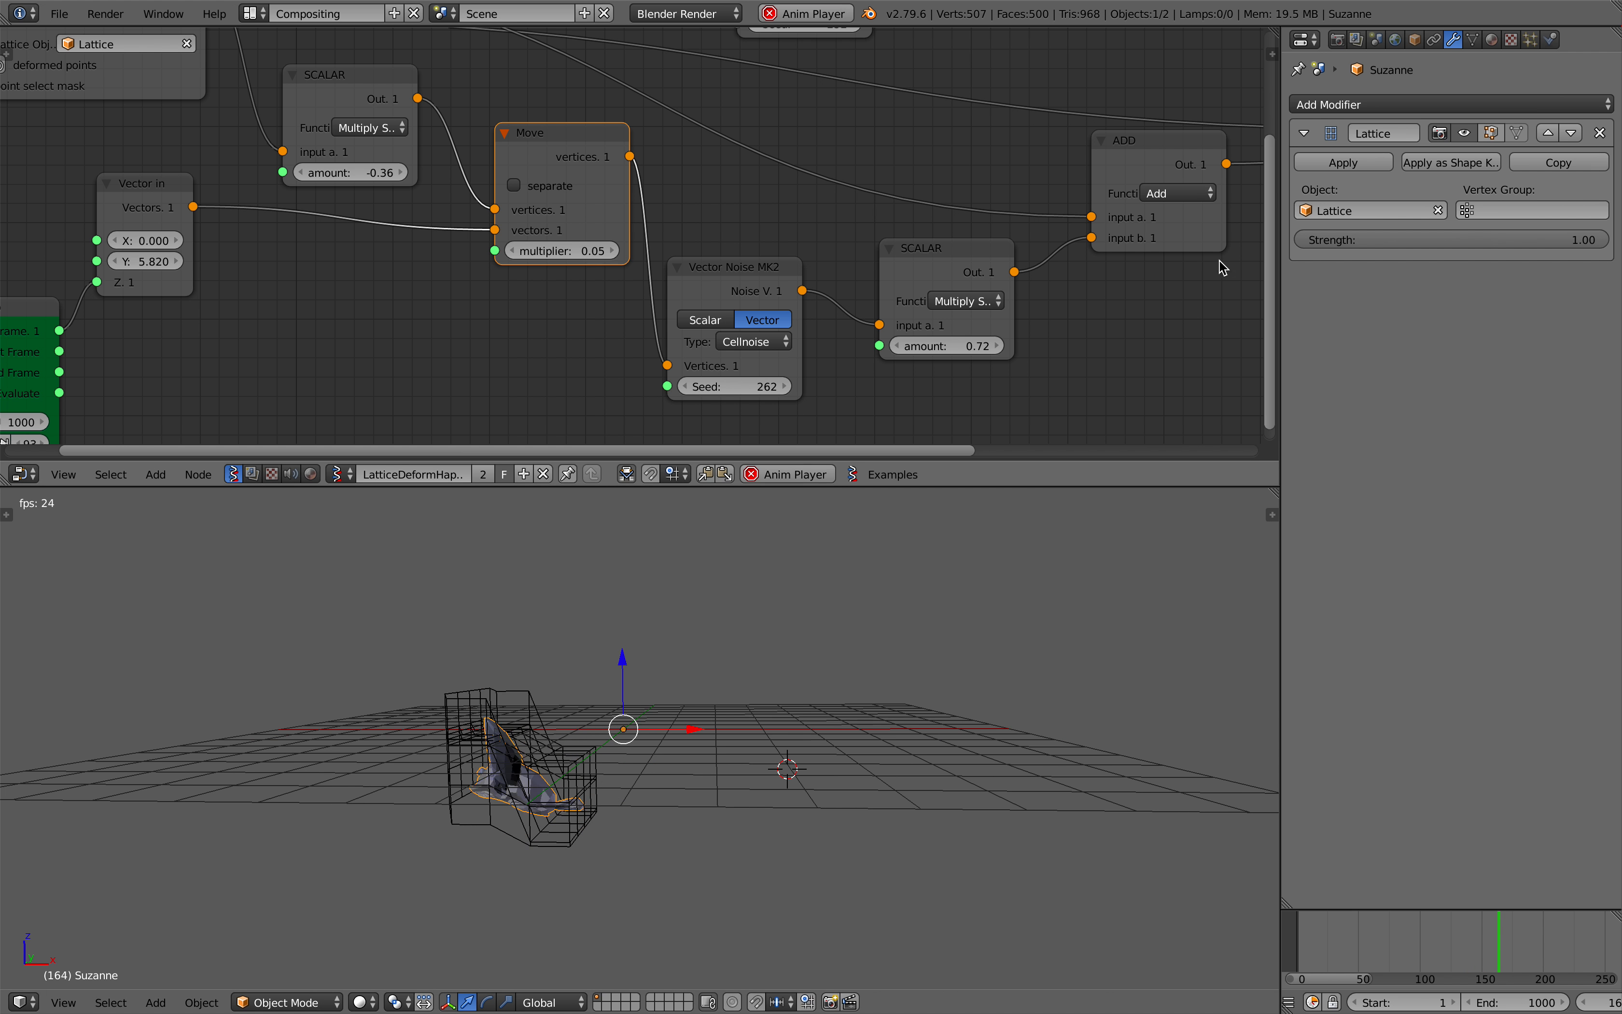
Try a Wireframe modifier on the Suzanne head, including above its Lattice modifier, and remove it.
left_click(1420, 105)
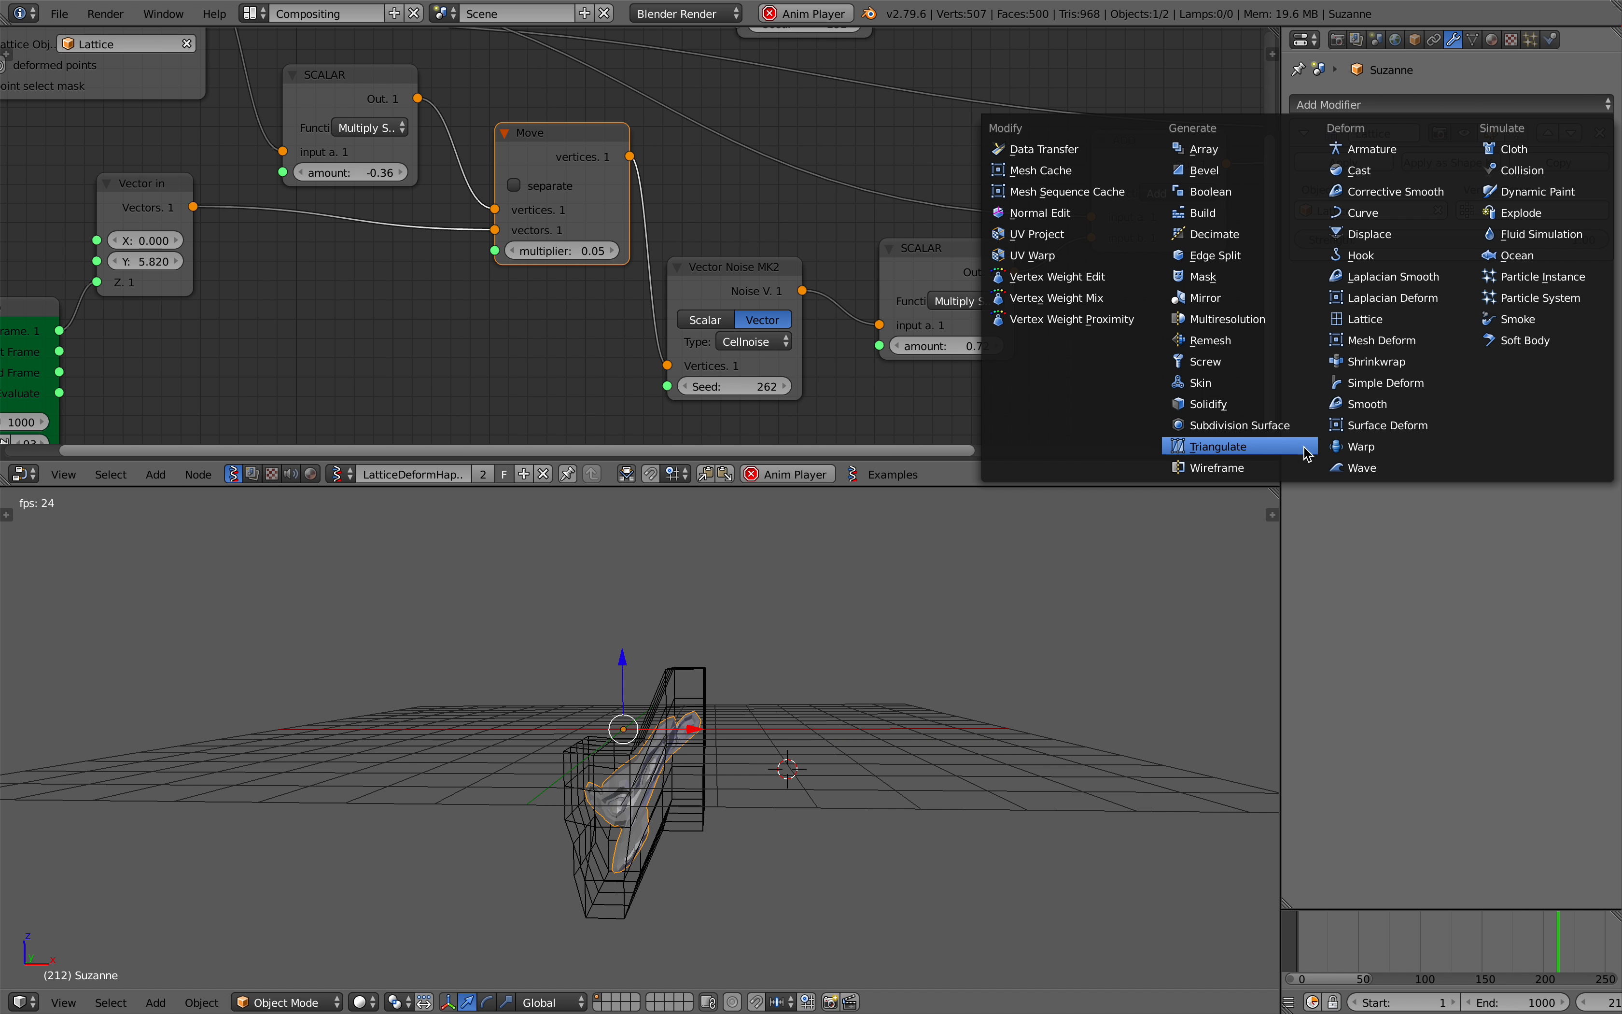
left_click(1274, 468)
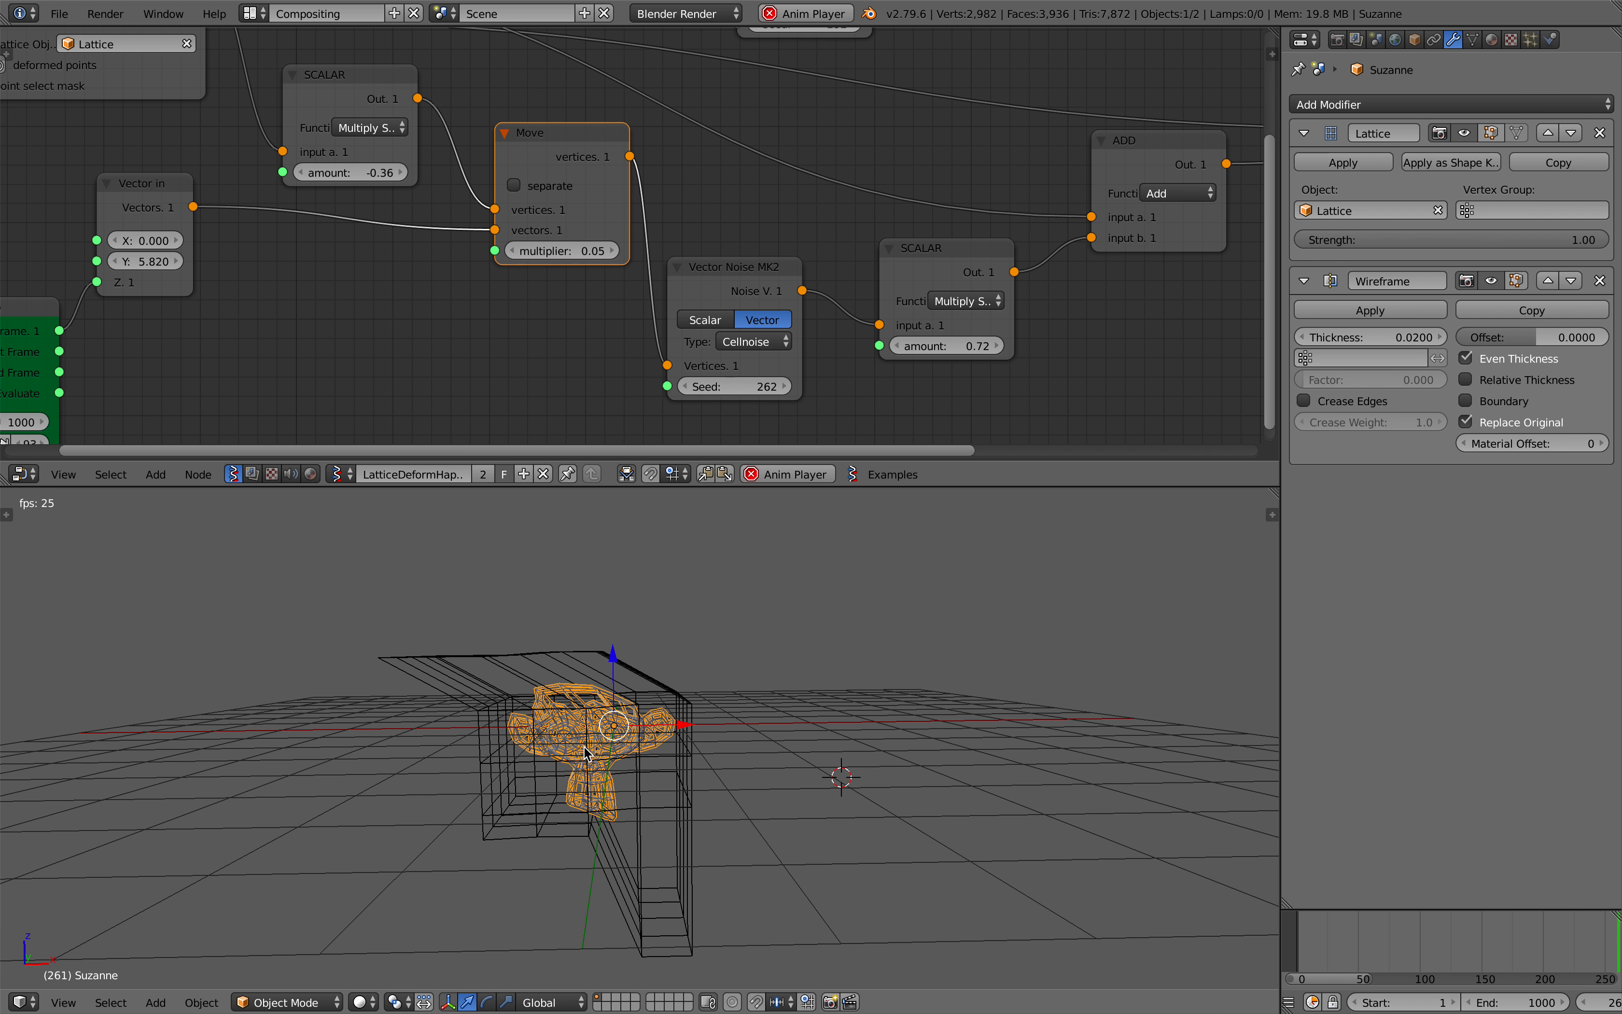
scroll(649, 741, "up", 2)
middle_click_drag(646, 736, 666, 801)
scroll(633, 744, "down", 2)
left_click(1547, 281)
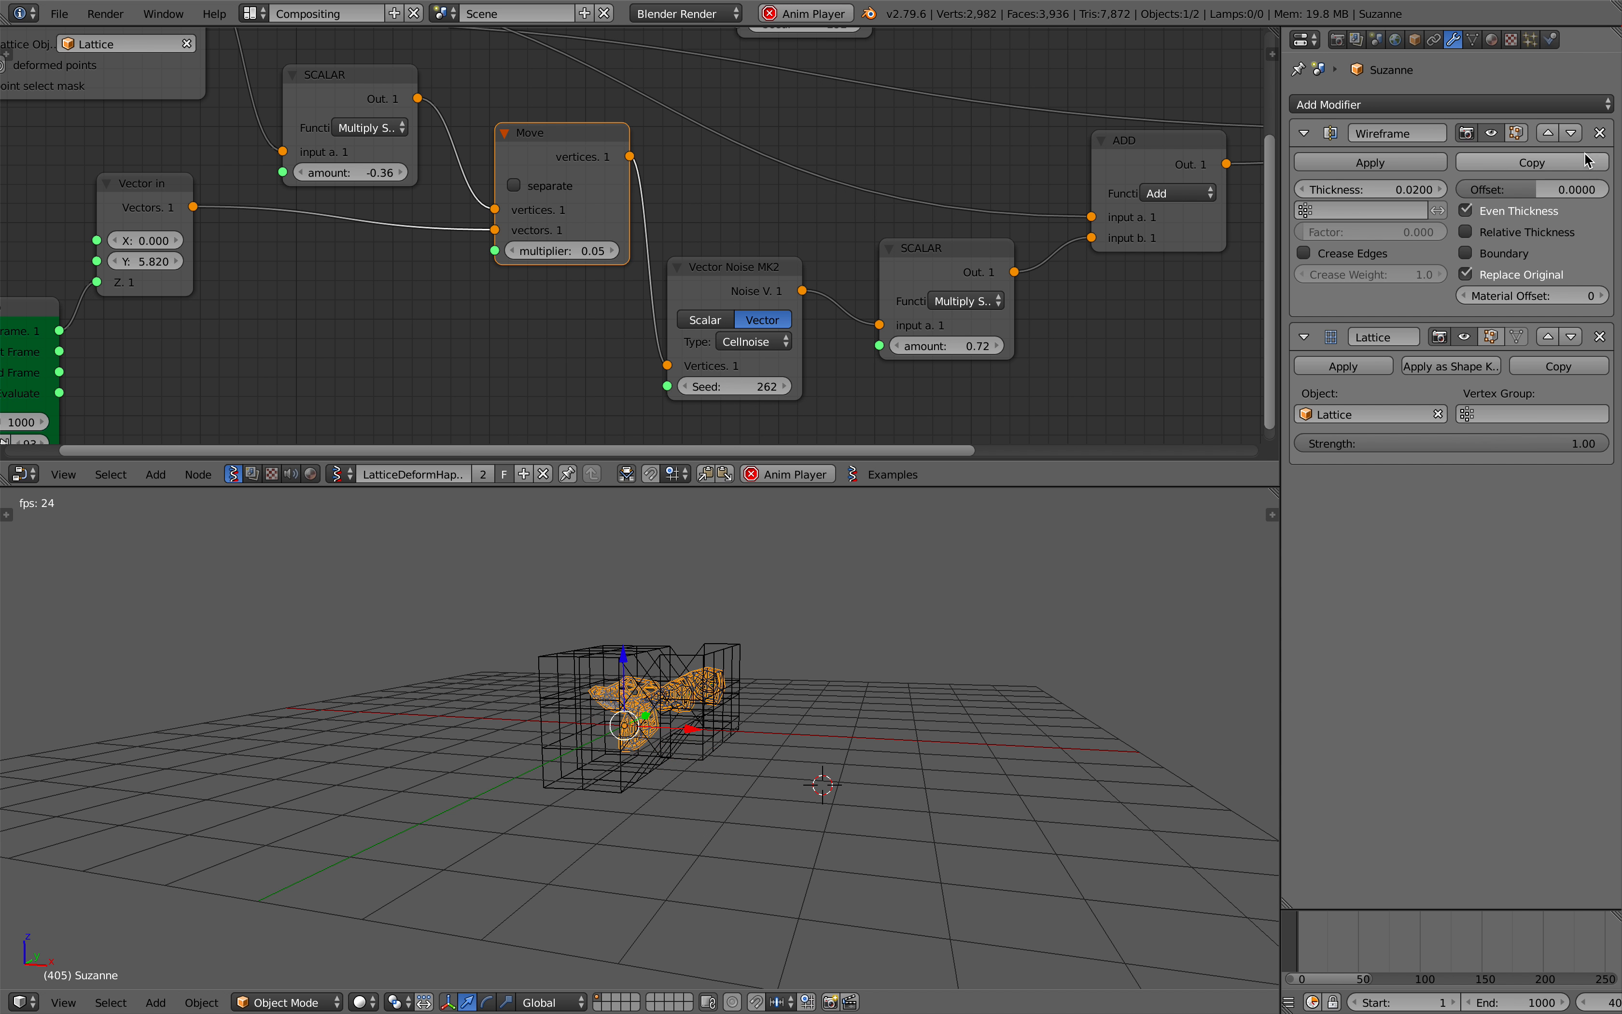
left_click(1599, 133)
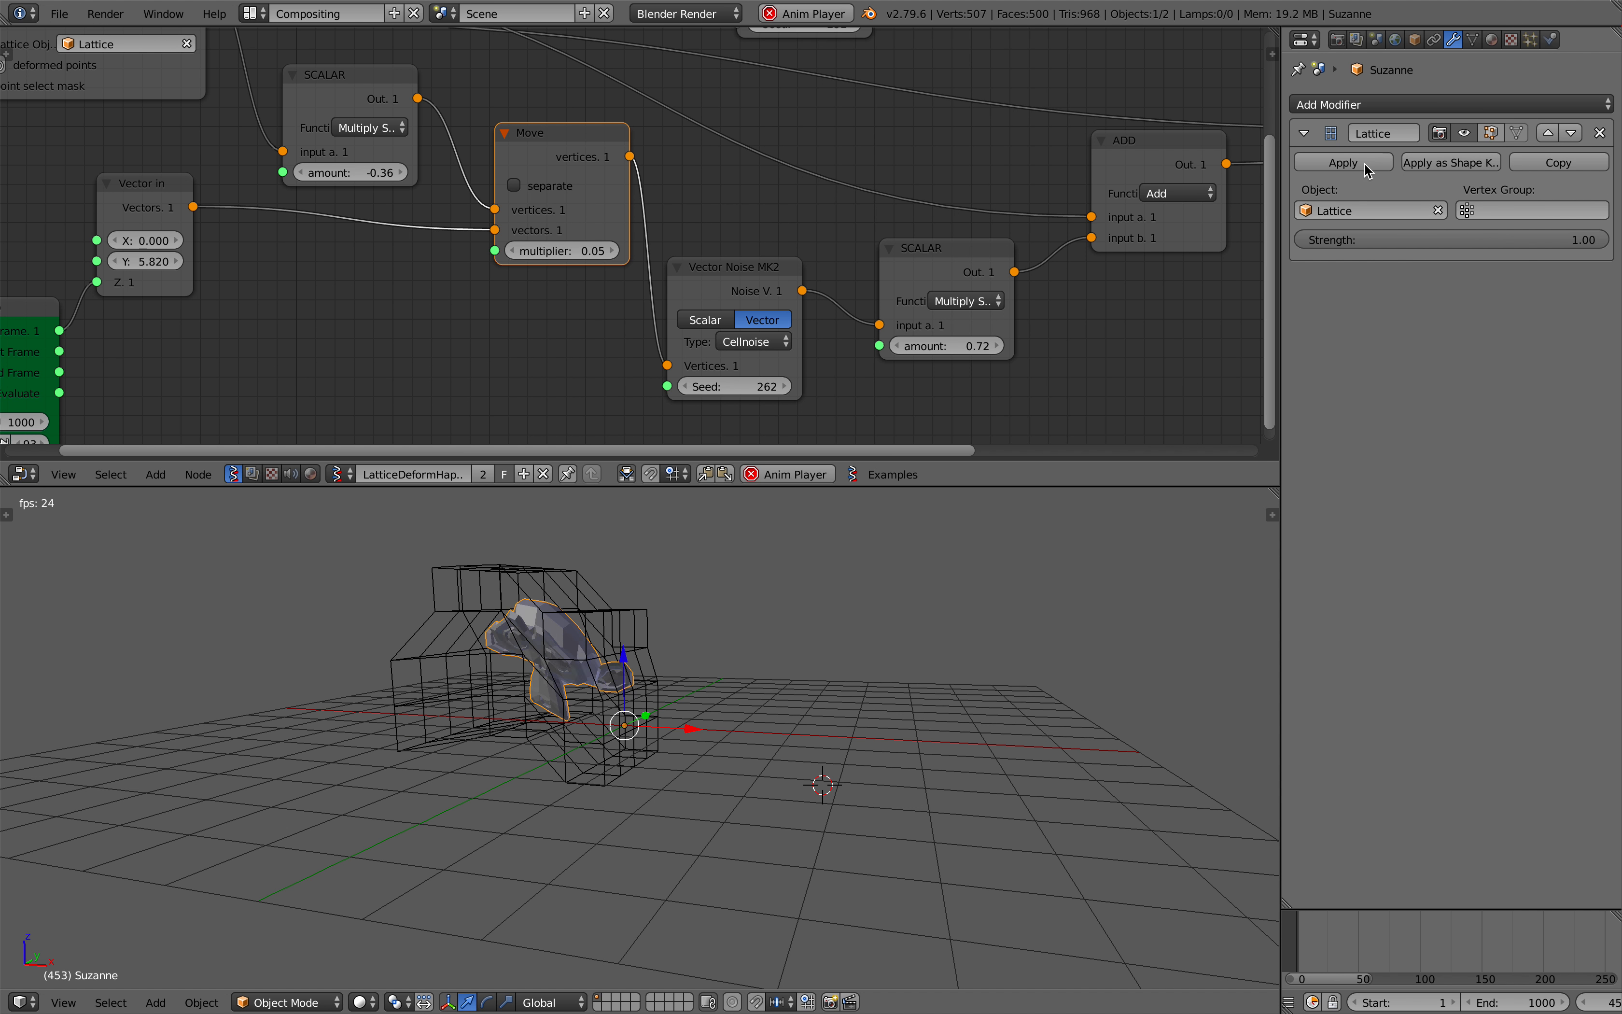
middle_click_drag(851, 602, 874, 608)
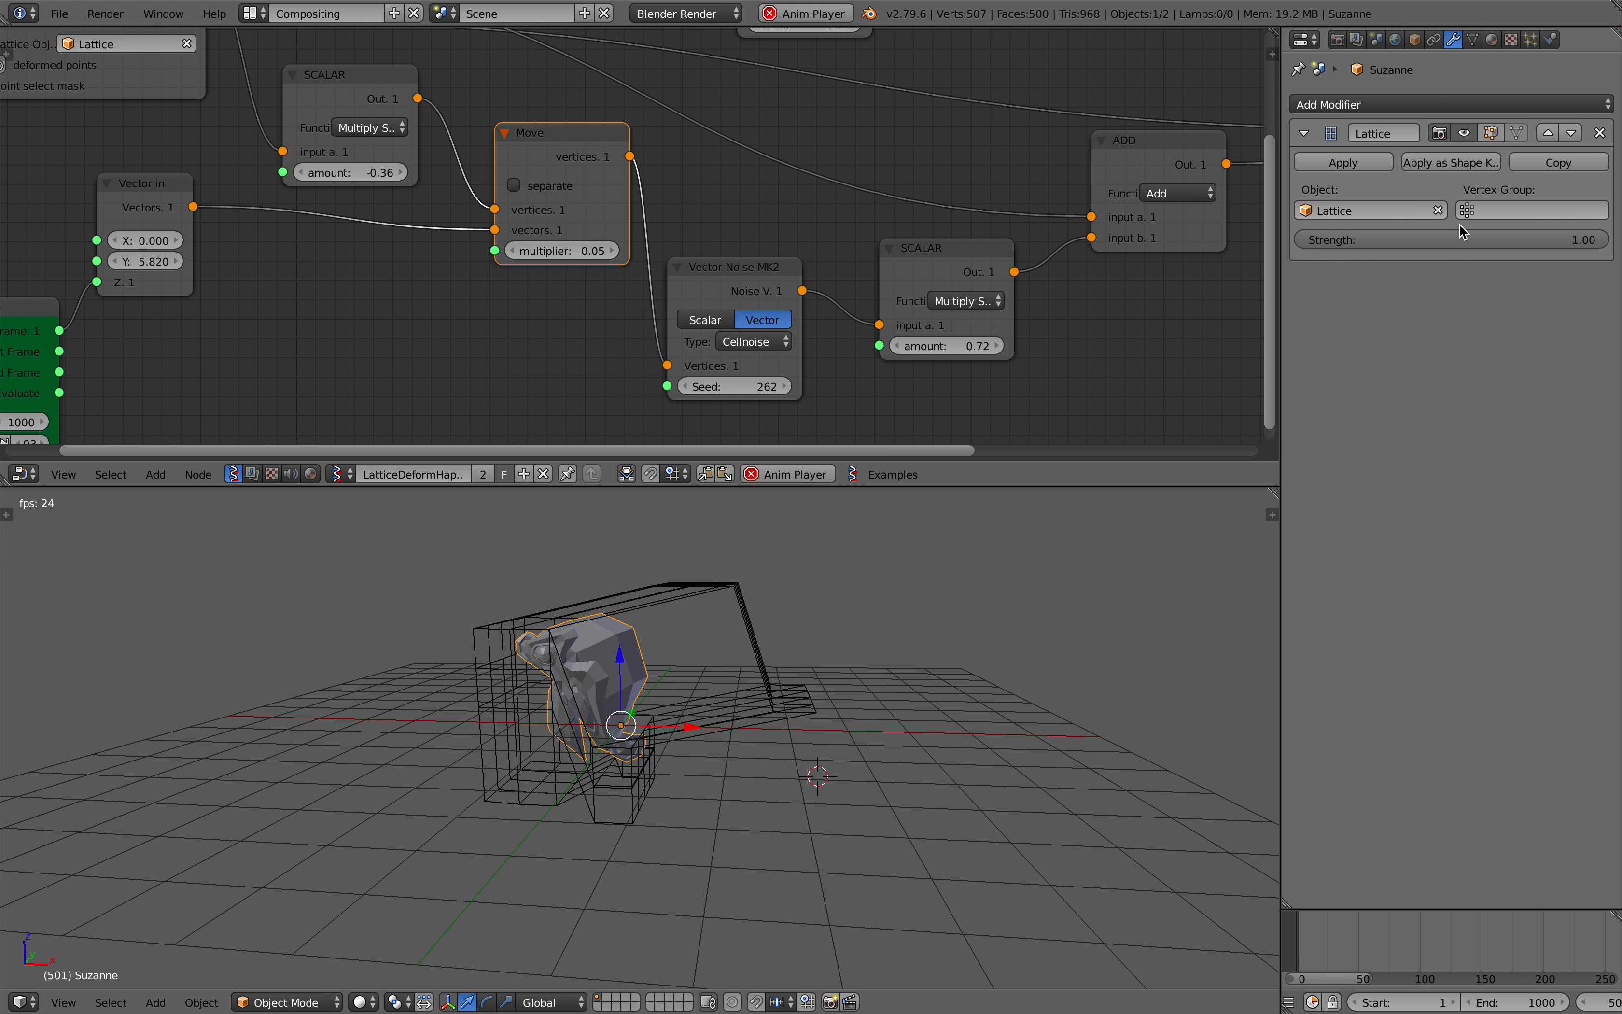
left_click(1468, 105)
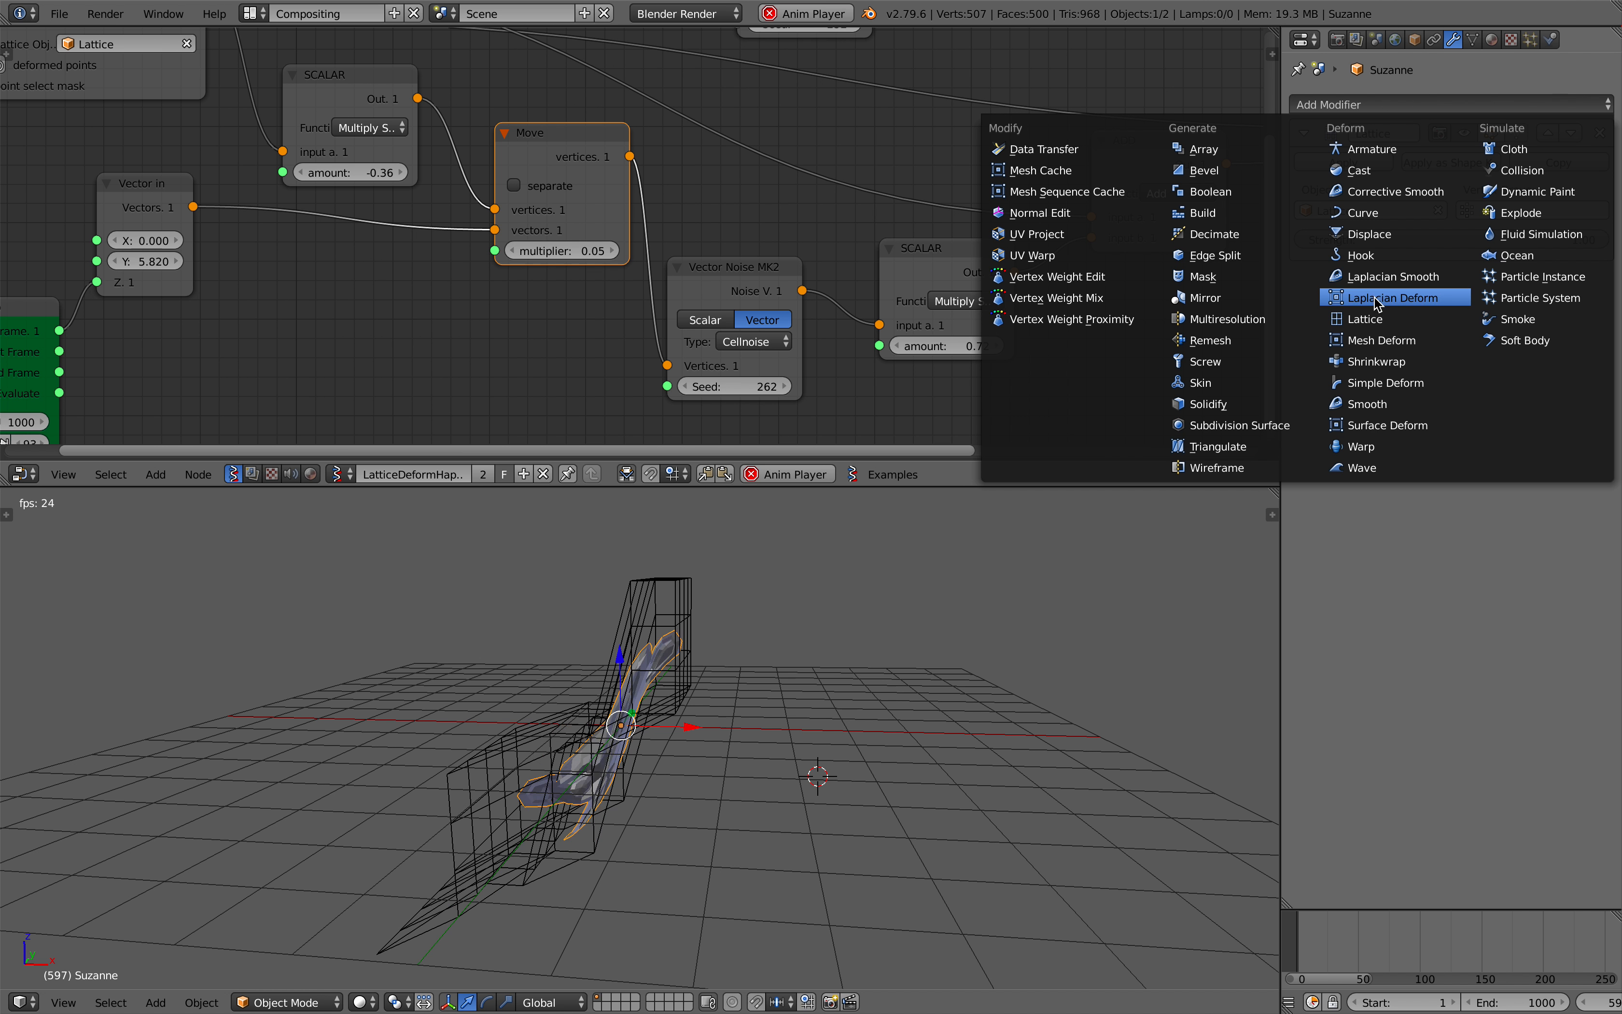
middle_click_drag(824, 631, 855, 639)
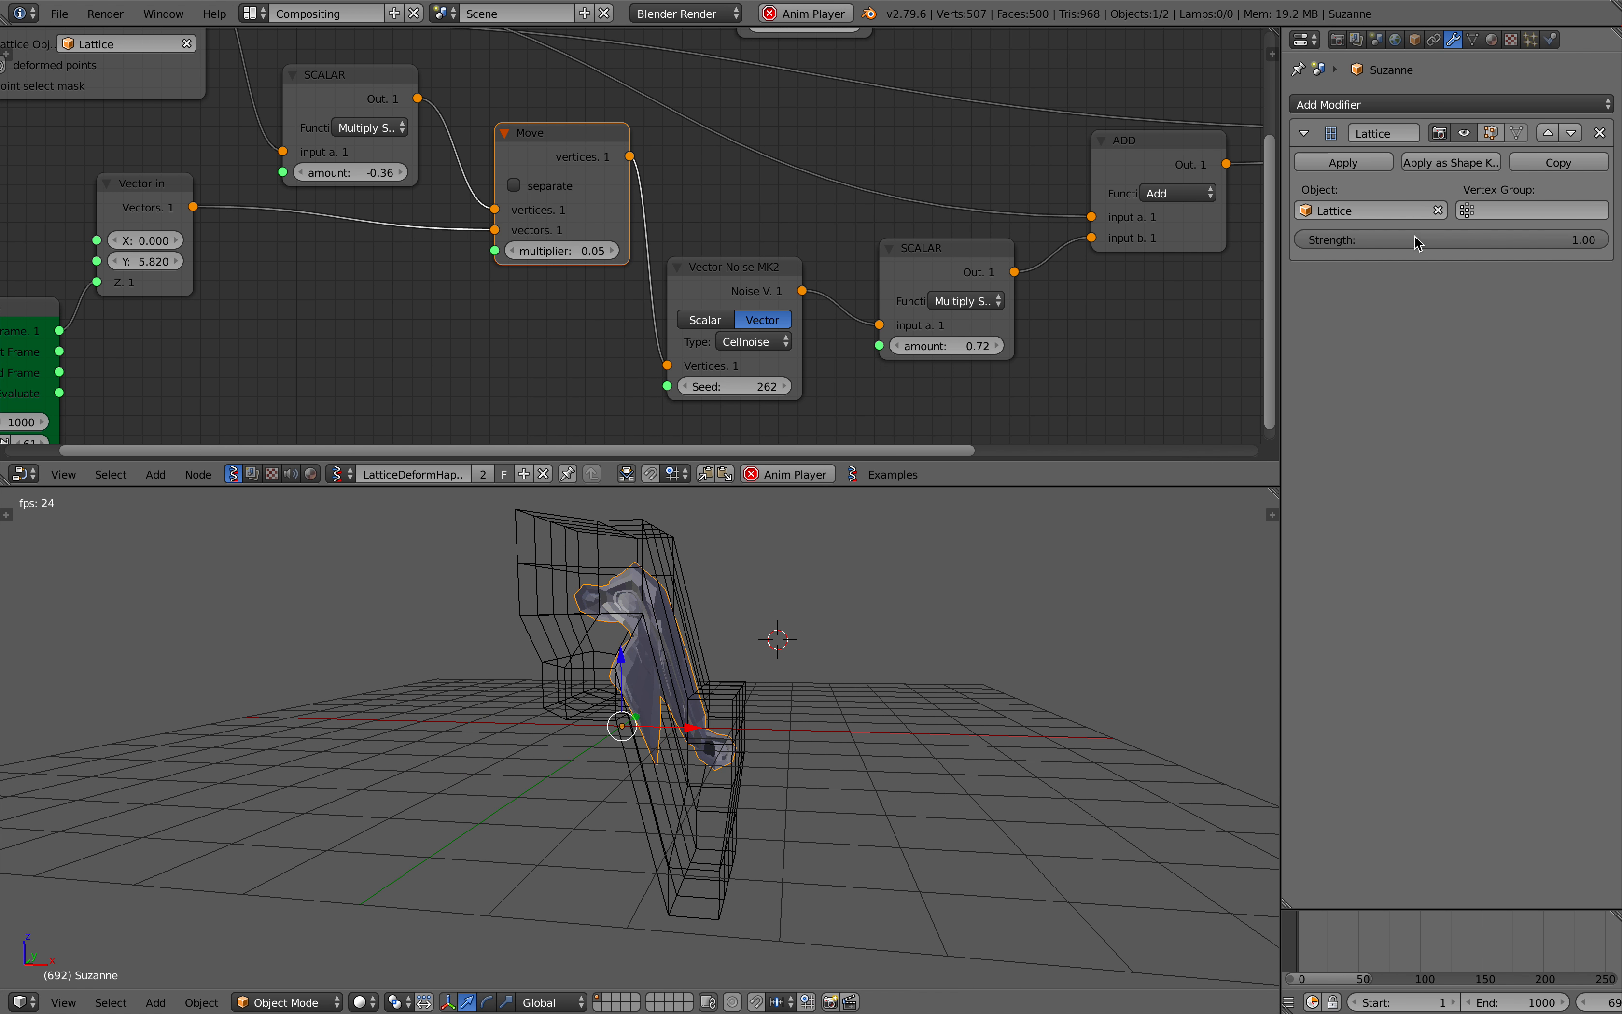
Save over the existing sv_lattice_001.blend file.
middle_click_drag(1030, 533, 926, 538)
key("ctrl+s")
left_click(1024, 545)
Enlarge the node editor's height and reposition both Lattice Props nodes and the Randomize Input Vectors node for a compact layout.
scroll(589, 301, "down", 7)
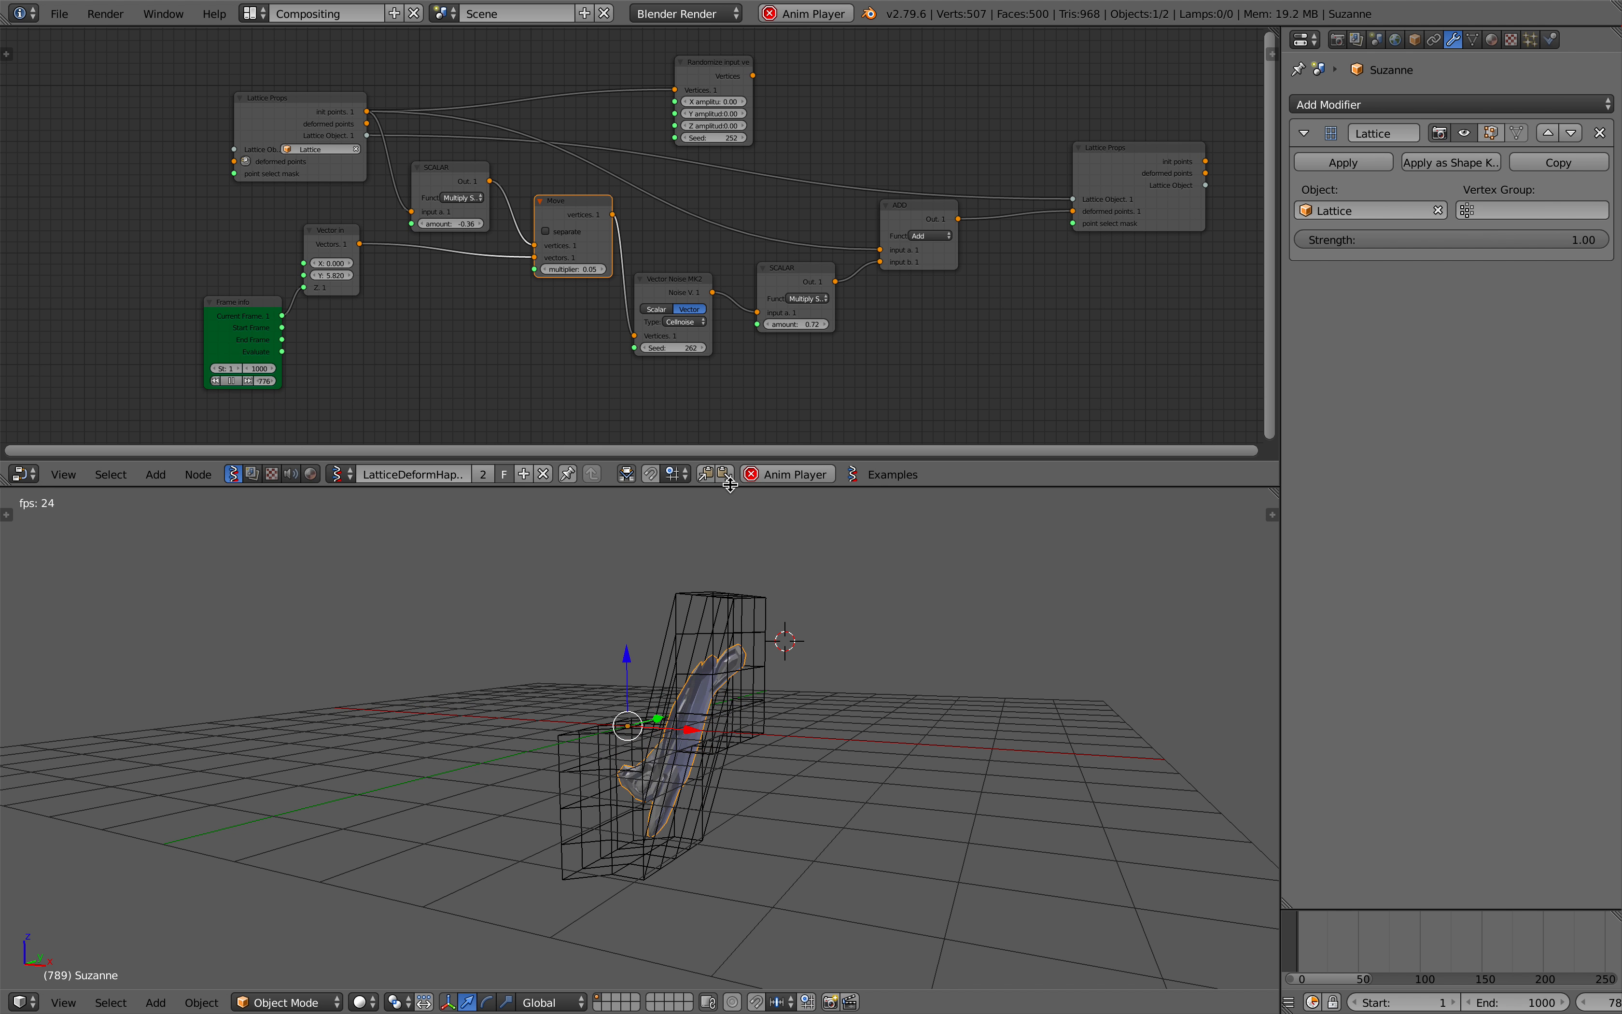
left_click_drag(720, 464, 721, 595)
scroll(662, 427, "up", 2)
left_click_drag(1171, 218, 1085, 198)
middle_click_drag(471, 189, 477, 190)
left_click_drag(677, 116, 621, 94)
left_click_drag(183, 163, 176, 160)
middle_click_drag(425, 171, 421, 173)
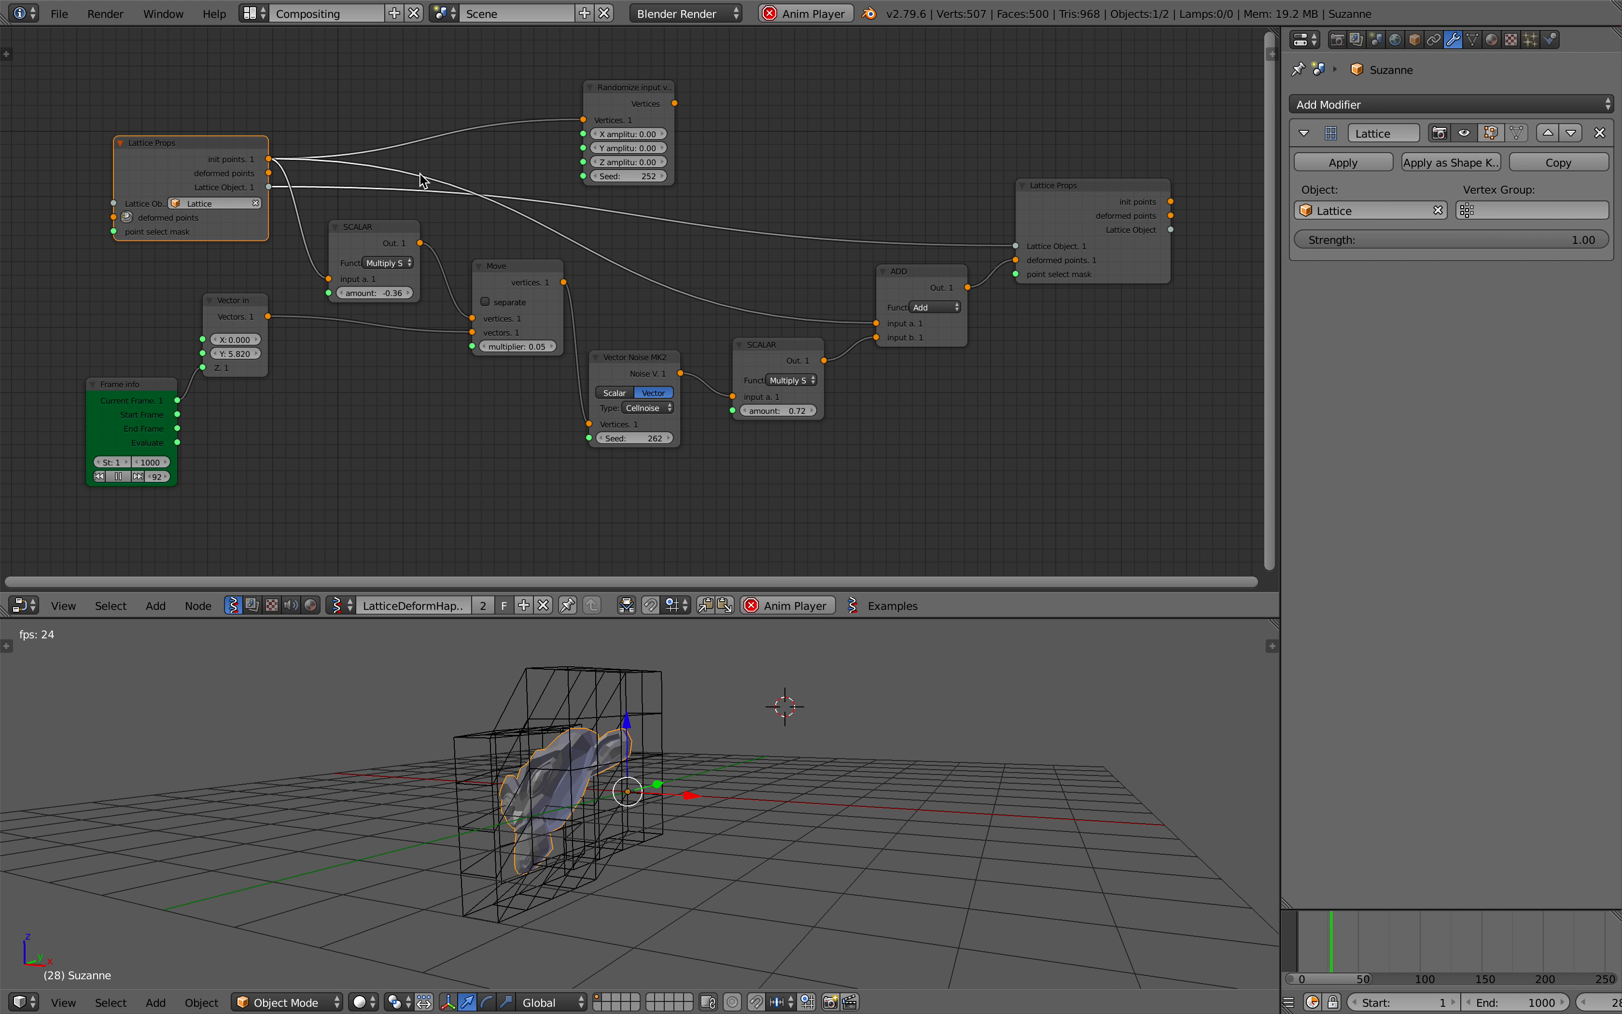
Bring up the splash screen to check the Blender version, and dismiss it.
left_click(214, 13)
left_click(268, 262)
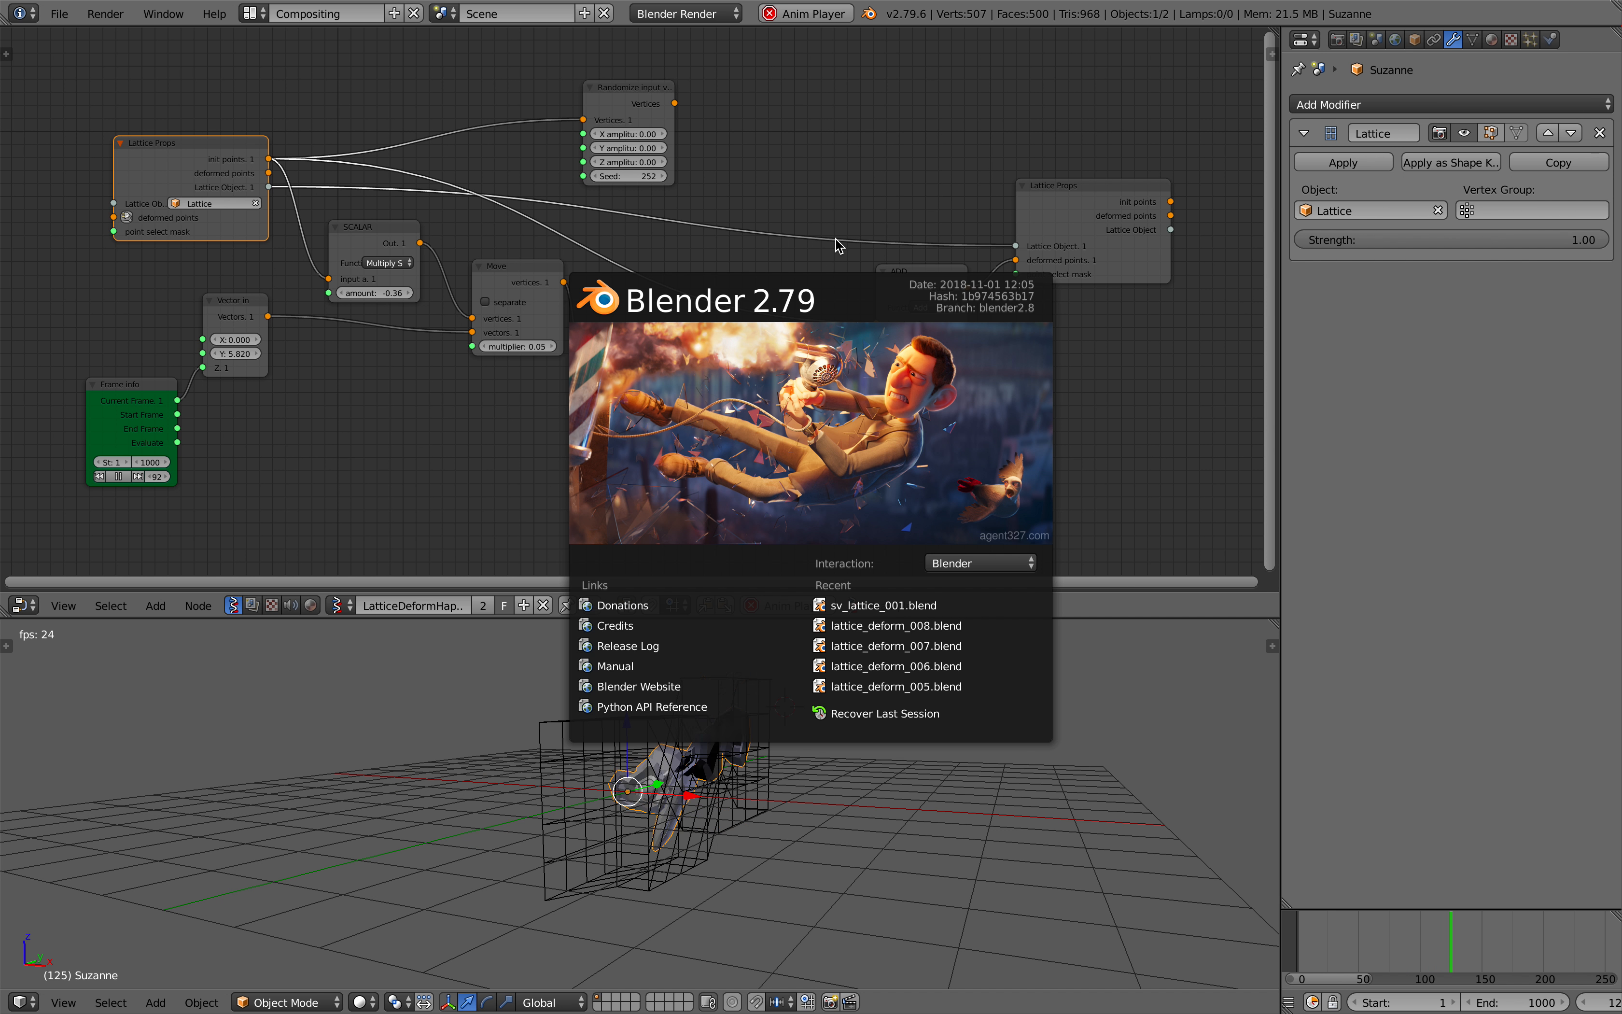
left_click(823, 200)
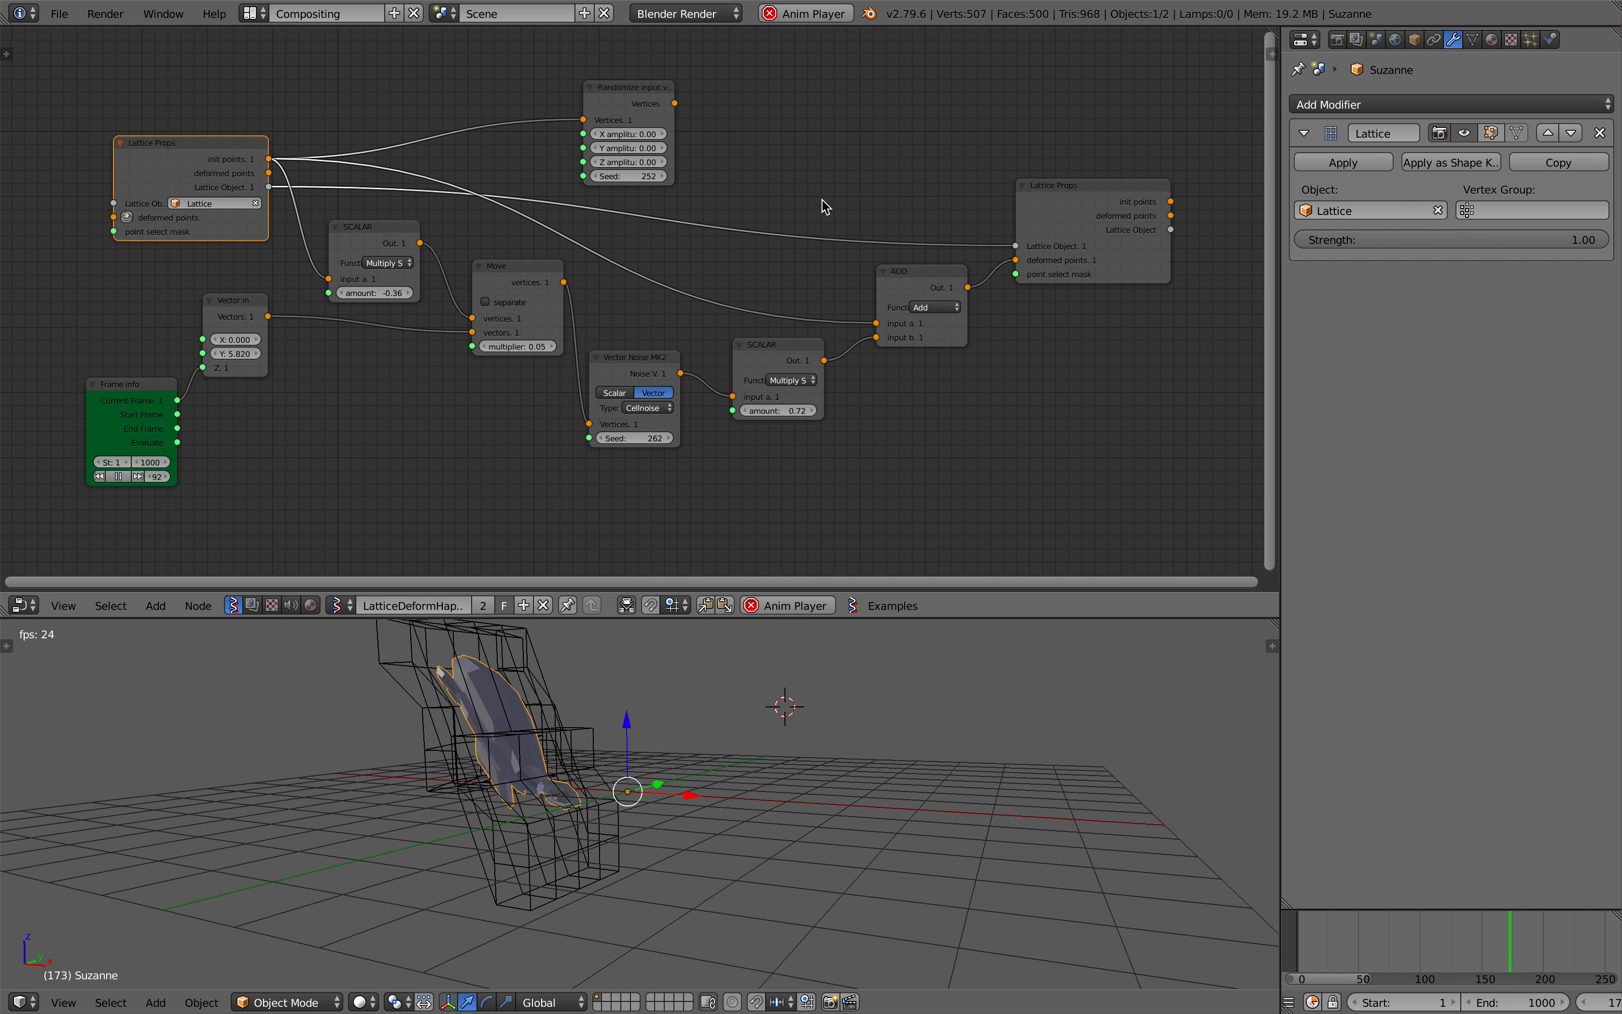
Slightly widen the node editor and 3D viewport by narrowing the properties area.
middle_click_drag(820, 208, 833, 208)
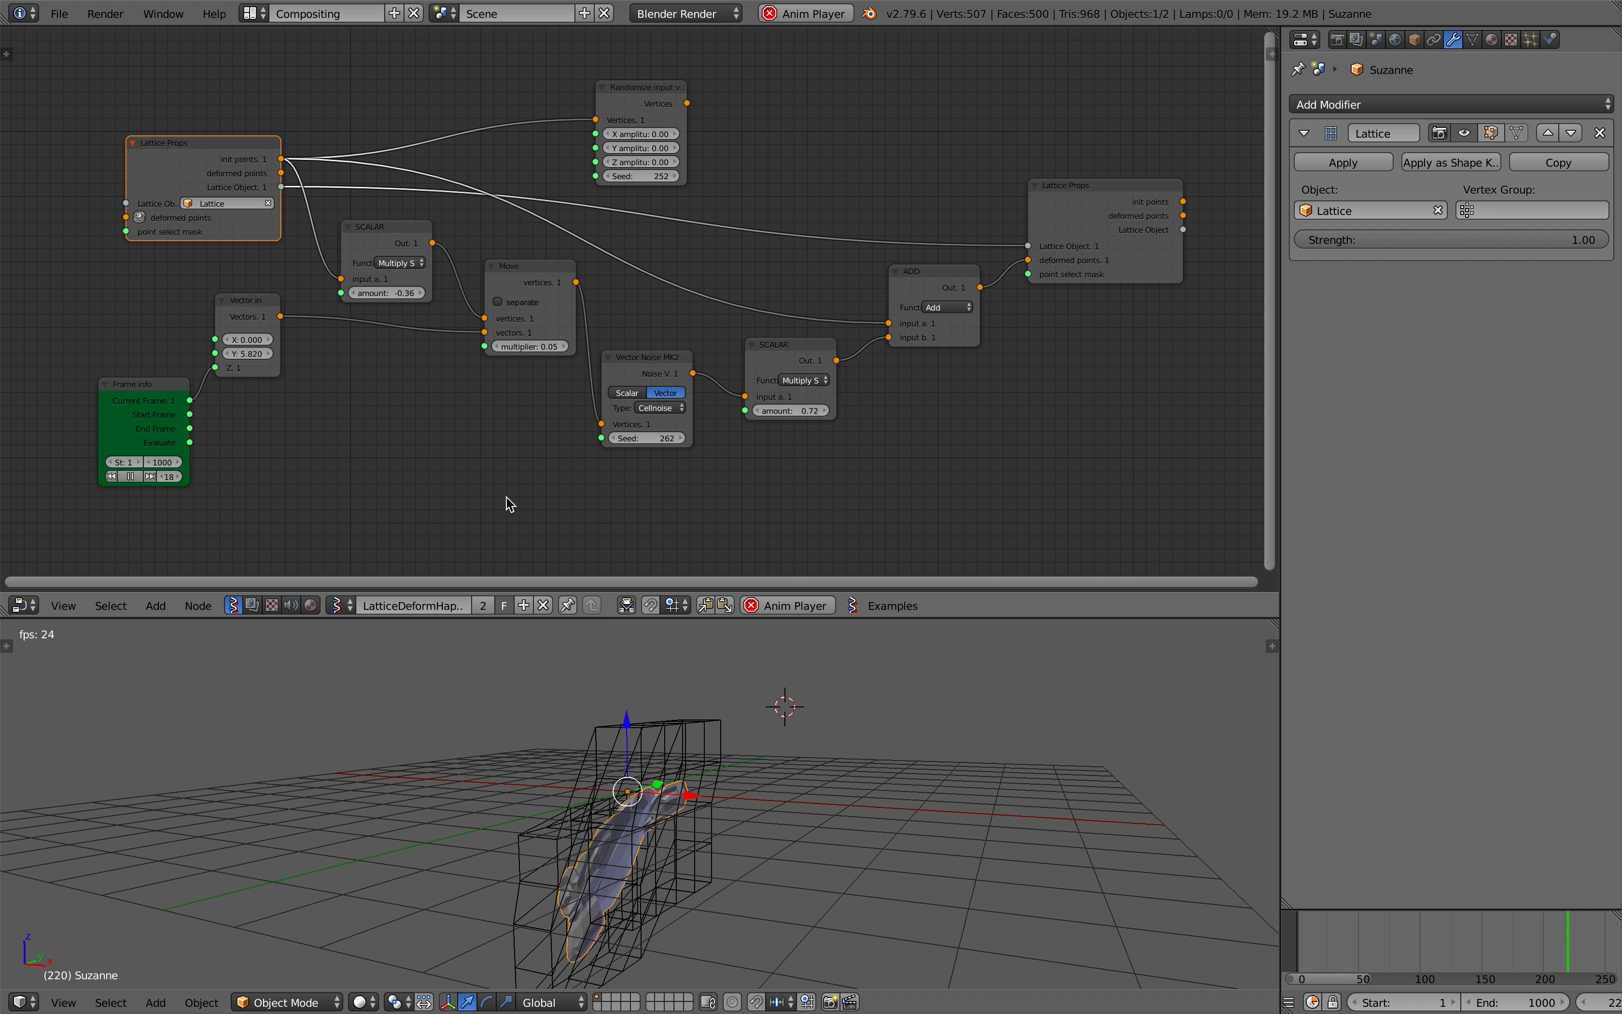
middle_click_drag(609, 497, 606, 504)
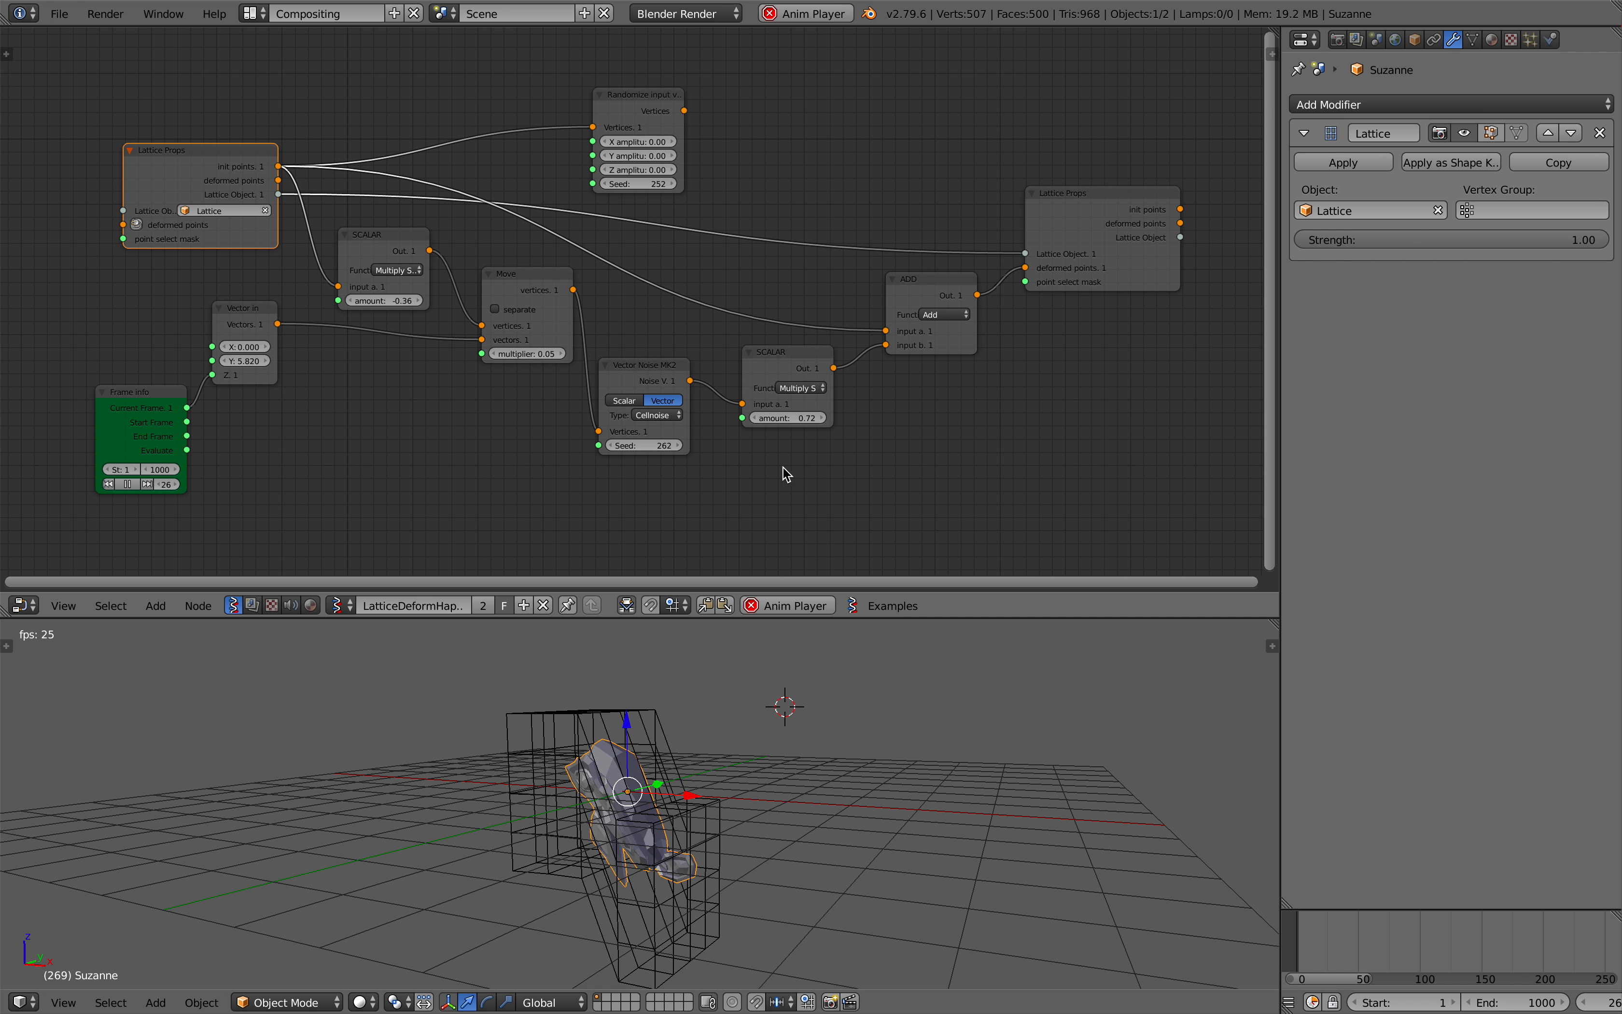
left_click_drag(1281, 360, 1292, 360)
middle_click_drag(978, 741, 992, 775)
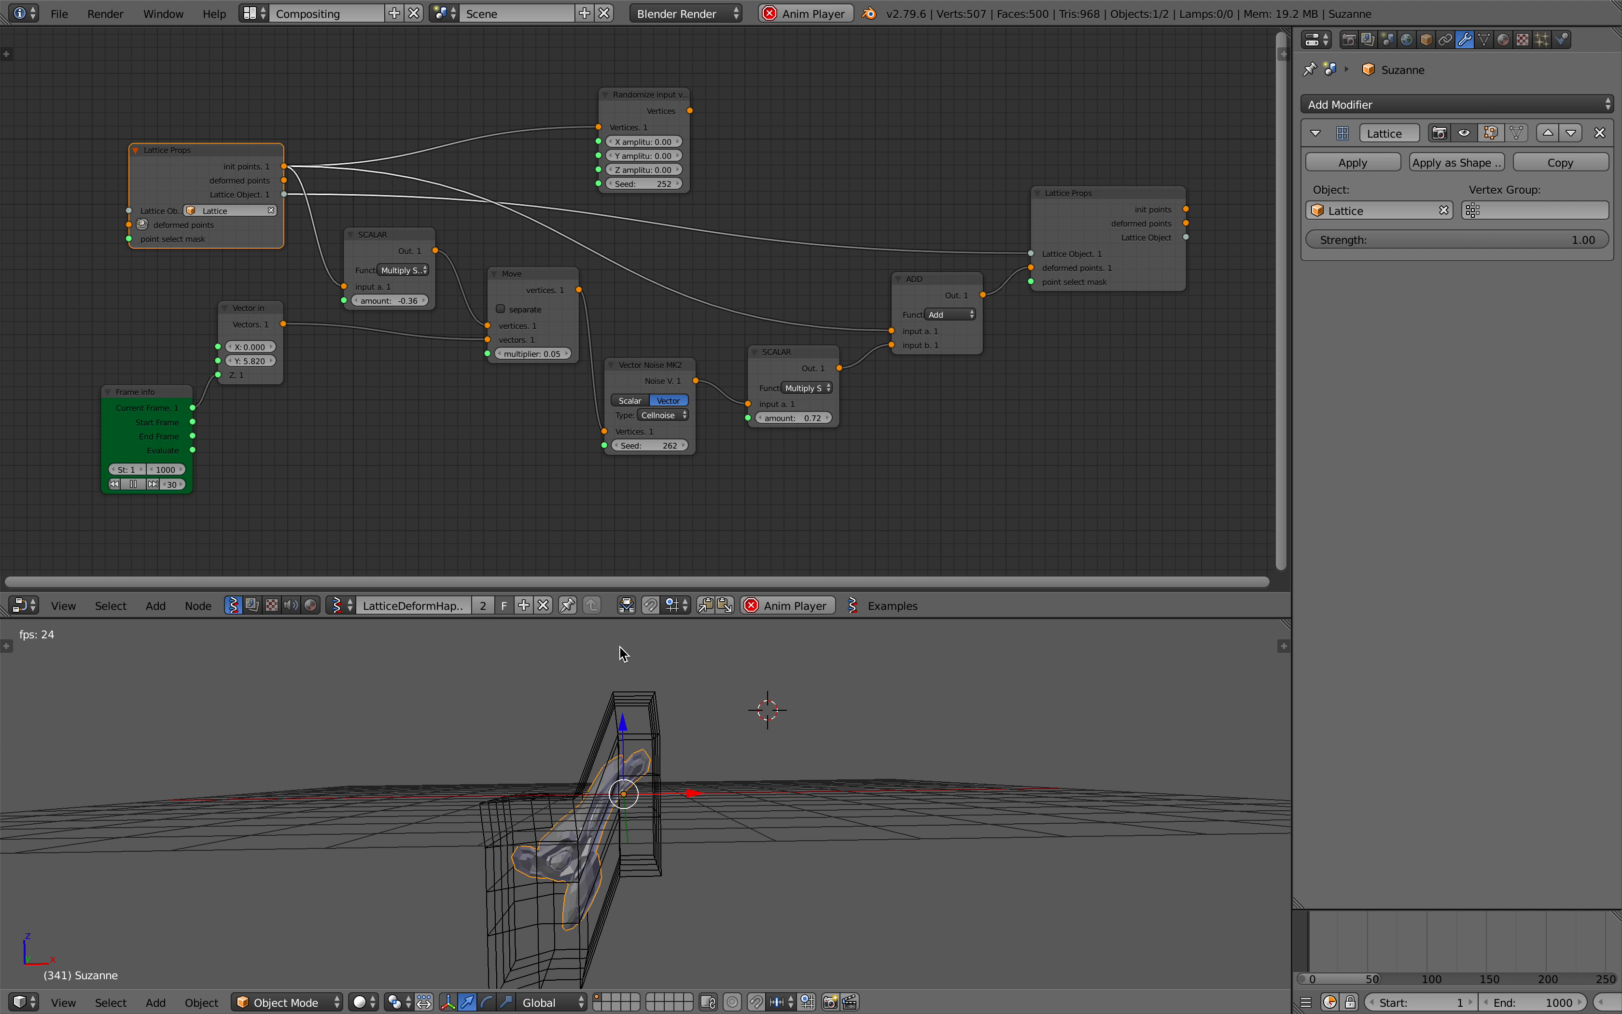
Reopen the splash screen to check the build's date and branch, and close it.
left_click(214, 14)
left_click(293, 266)
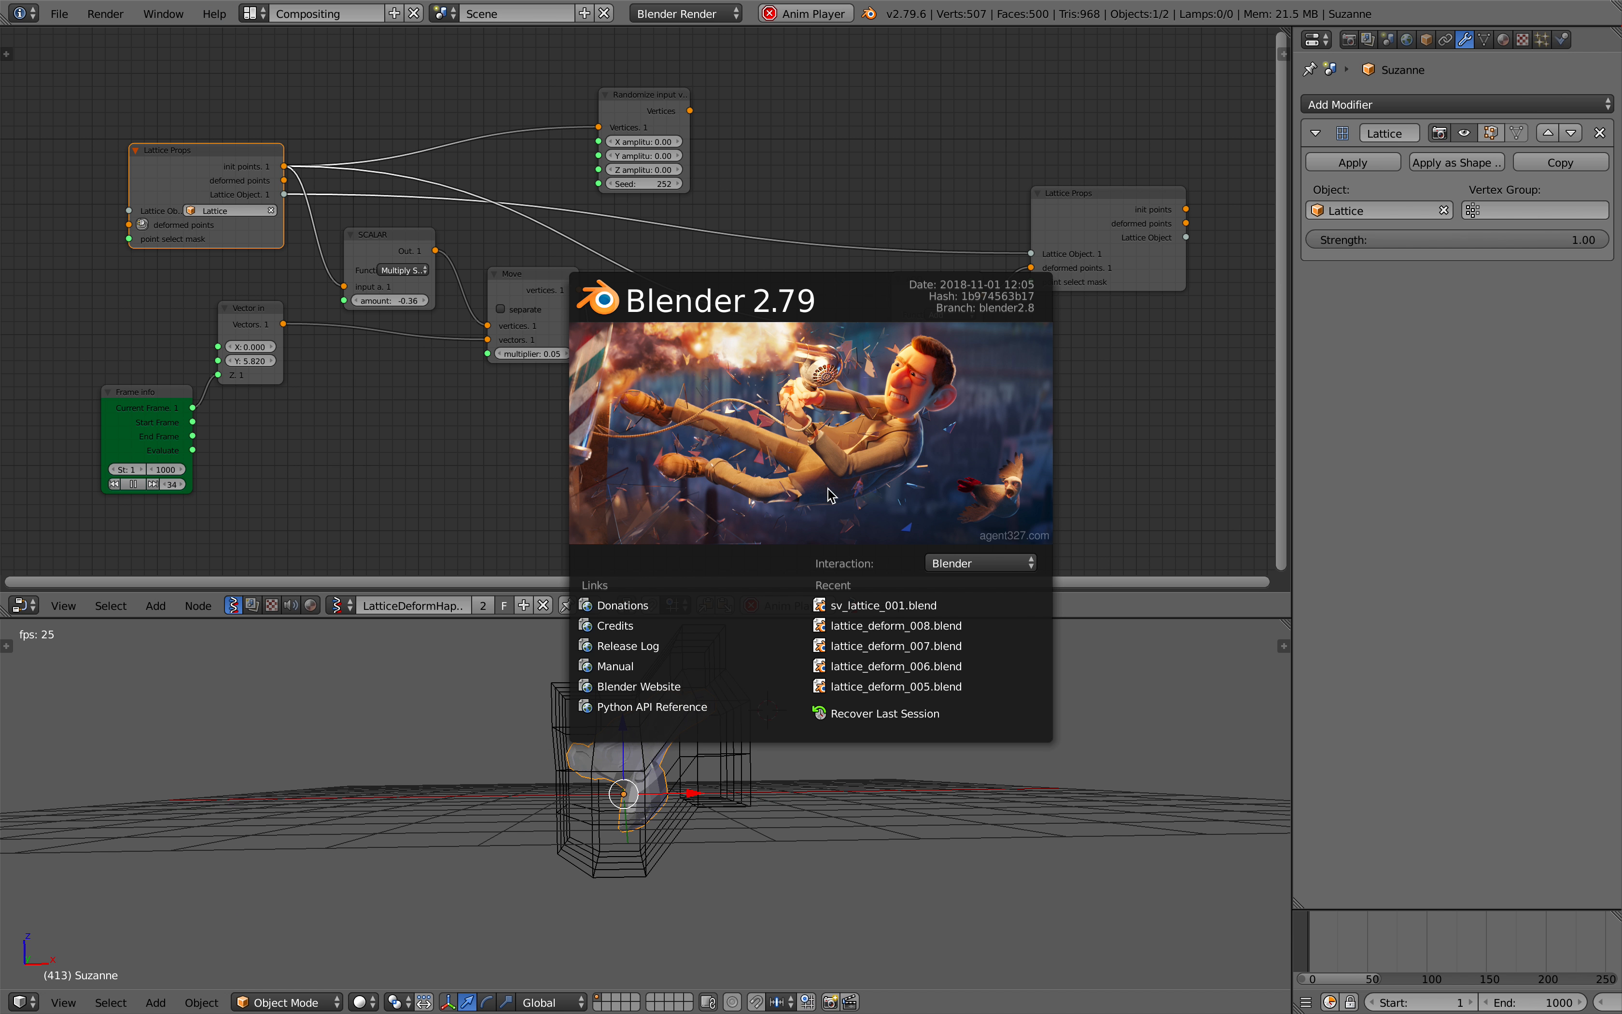
left_click(1085, 757)
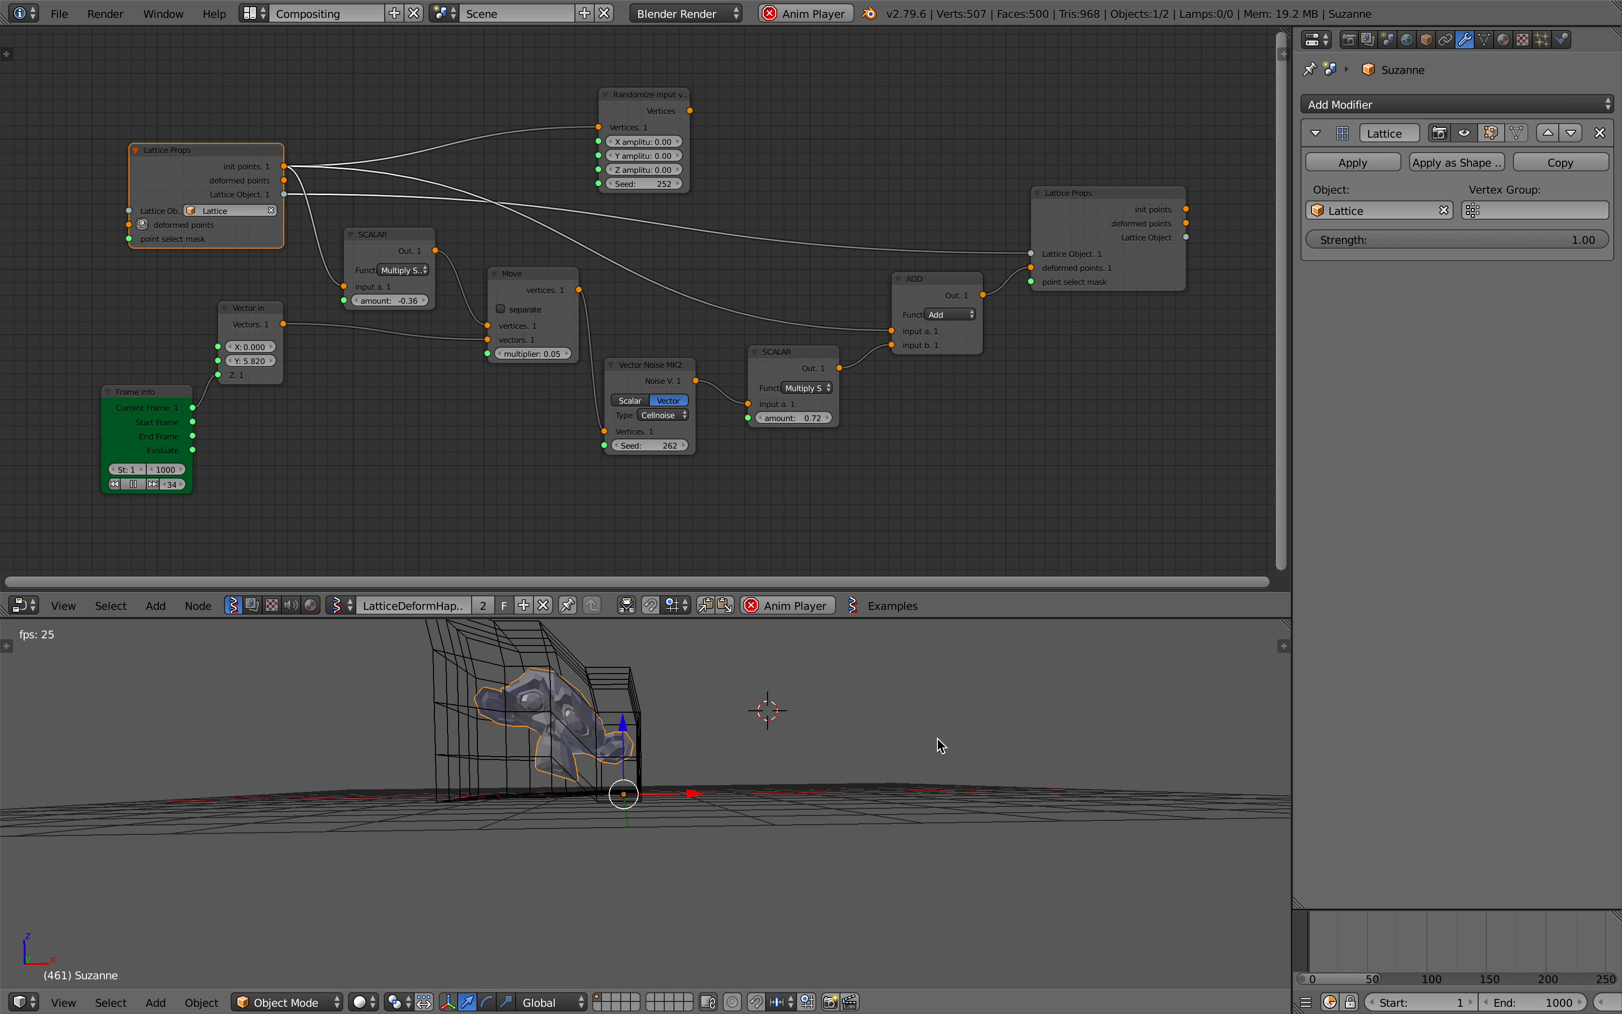
middle_click_drag(922, 743, 875, 740)
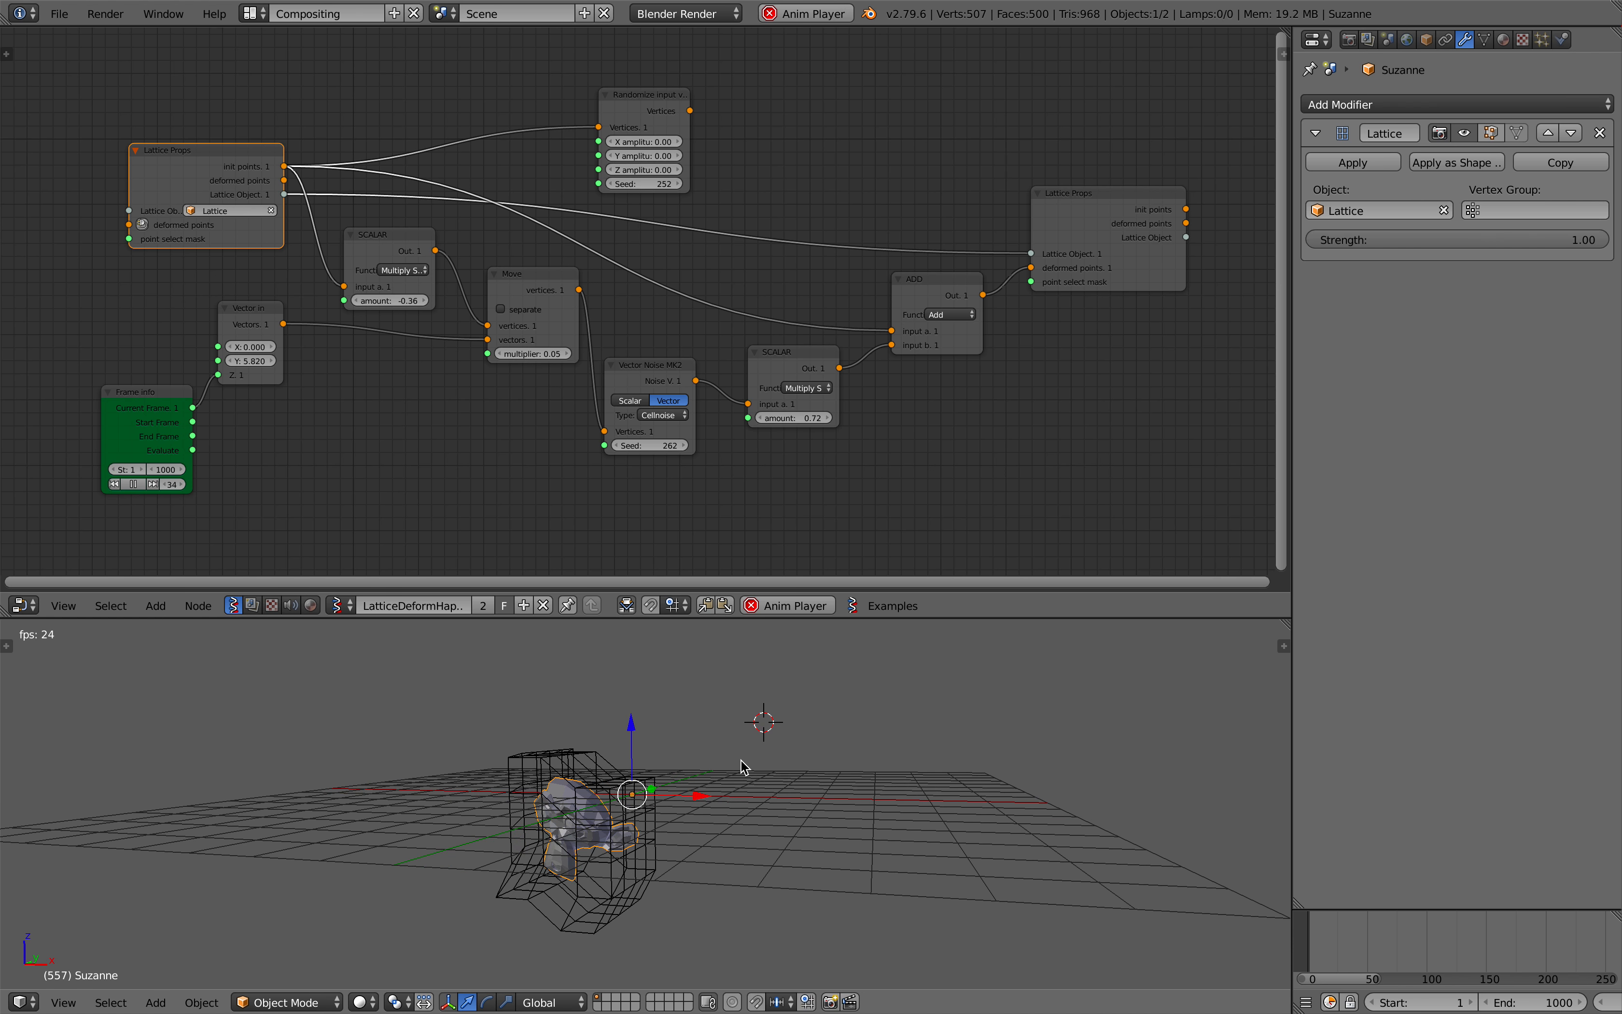
Stop the animation playback and scrub the timeline to frame 136.
key("Escape")
left_click_drag(1405, 939, 1469, 933)
middle_click_drag(977, 796, 985, 806)
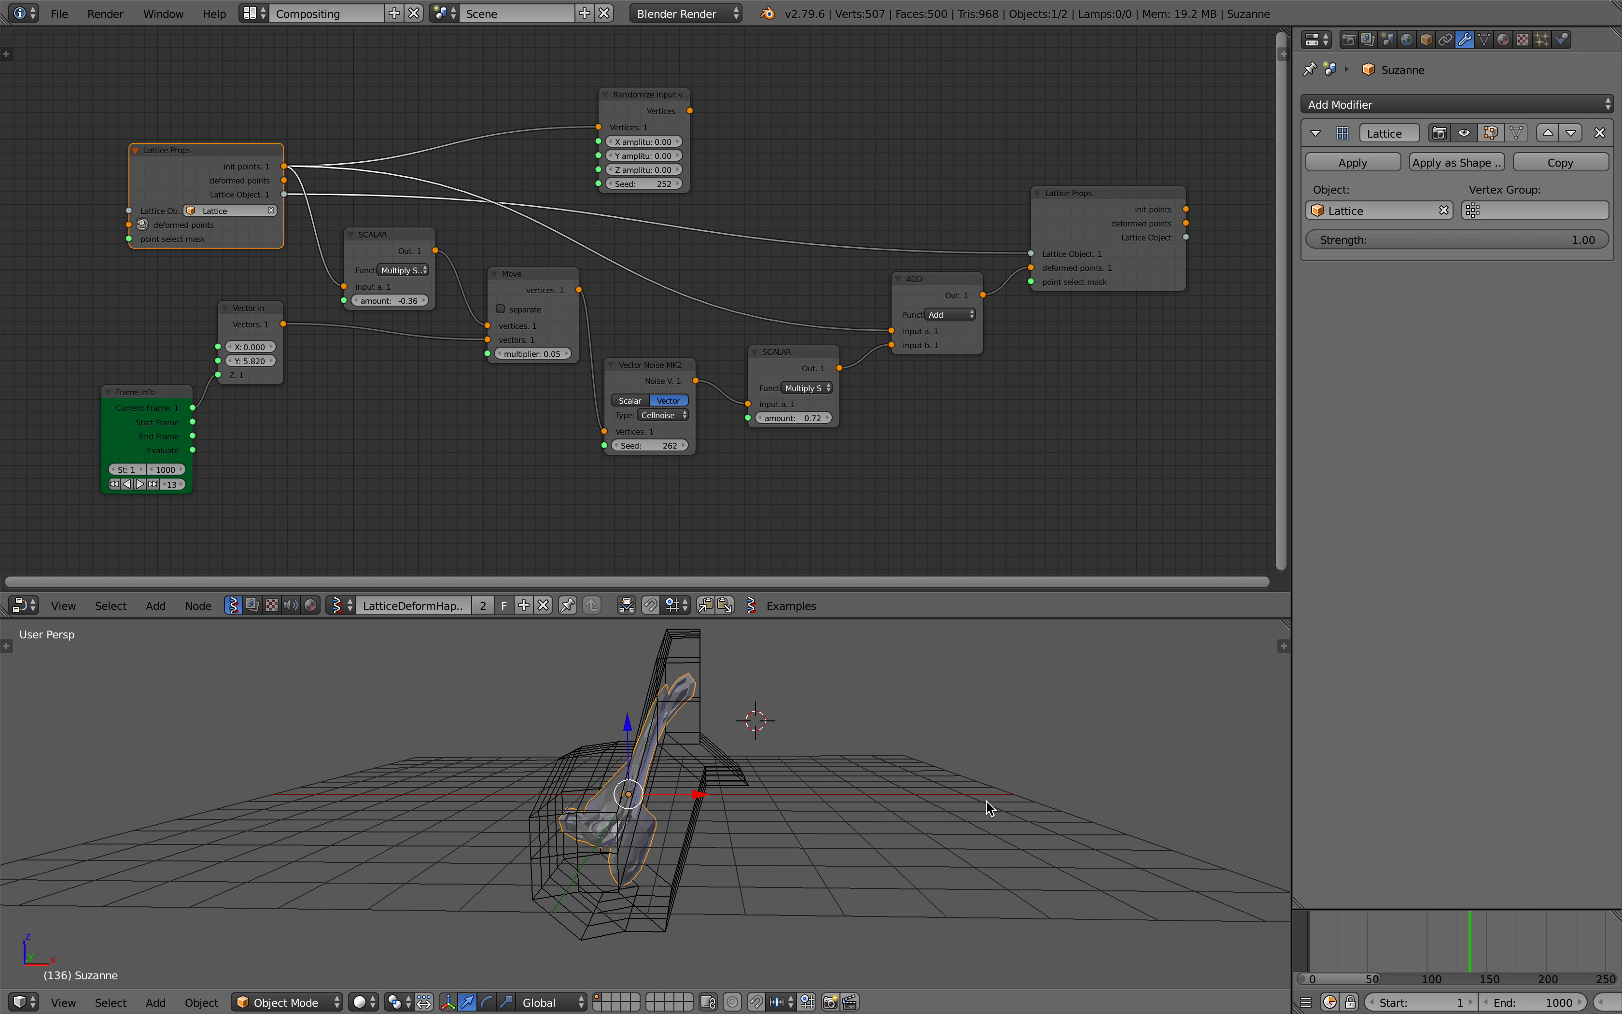